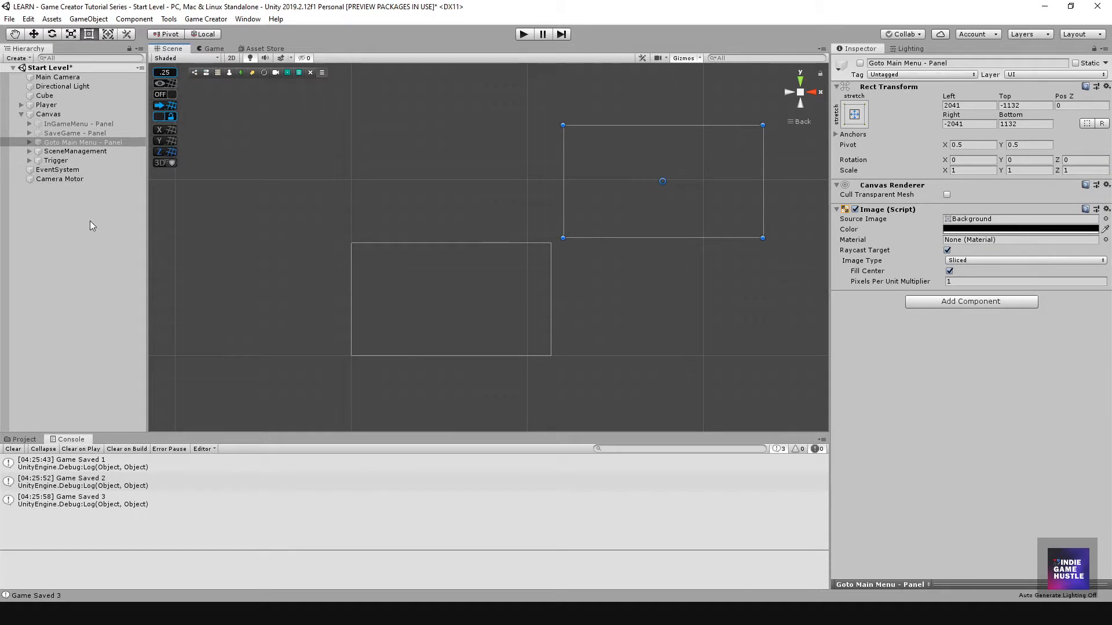
# Activate the Goto Main Menu - Panel object so its confirmation prompt shows in the scene
pyautogui.click(79, 236)
pyautogui.click(105, 143)
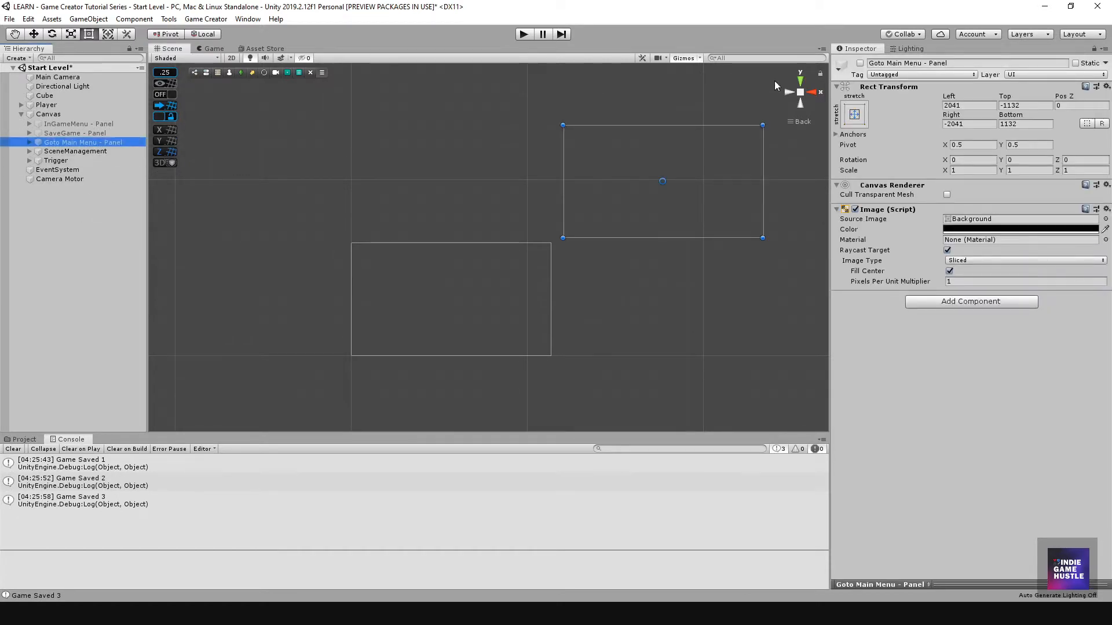
pyautogui.click(860, 63)
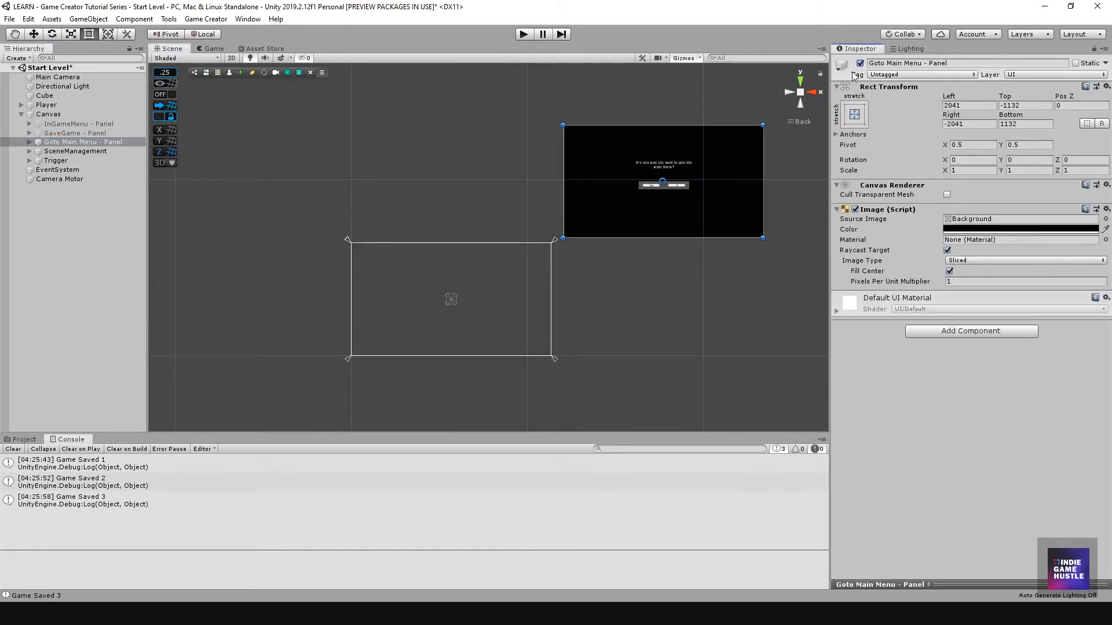
pyautogui.scroll(2, 593, 273)
pyautogui.moveTo(593, 273); pyautogui.dragTo(505, 307, button='middle')
pyautogui.scroll(12, 505, 304)
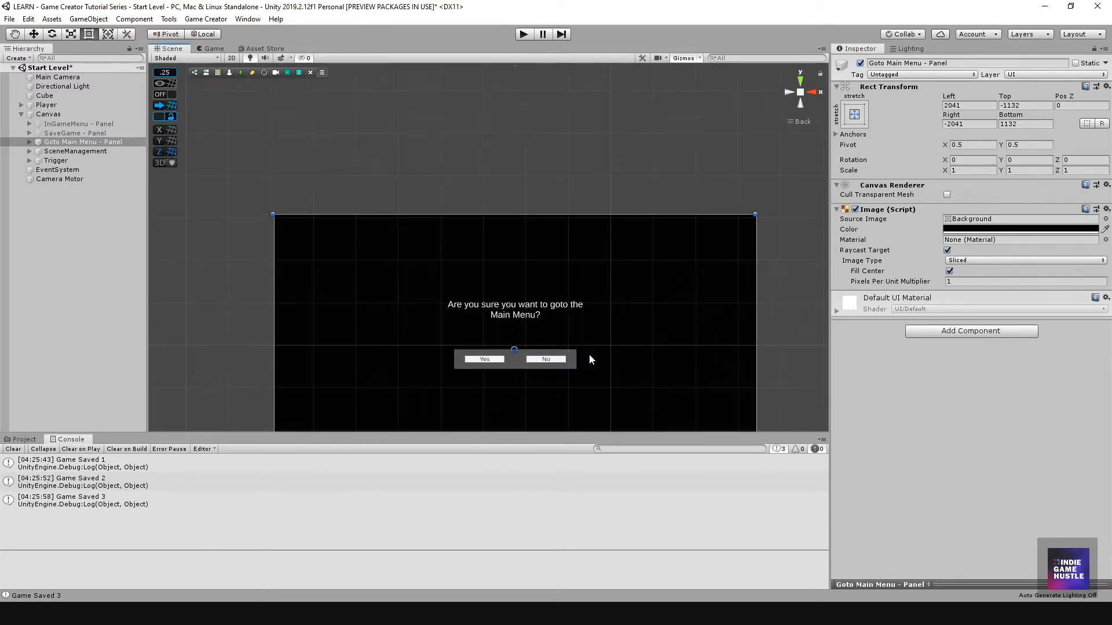
pyautogui.moveTo(589, 354); pyautogui.dragTo(549, 287, button='middle')
pyautogui.scroll(2, 583, 241)
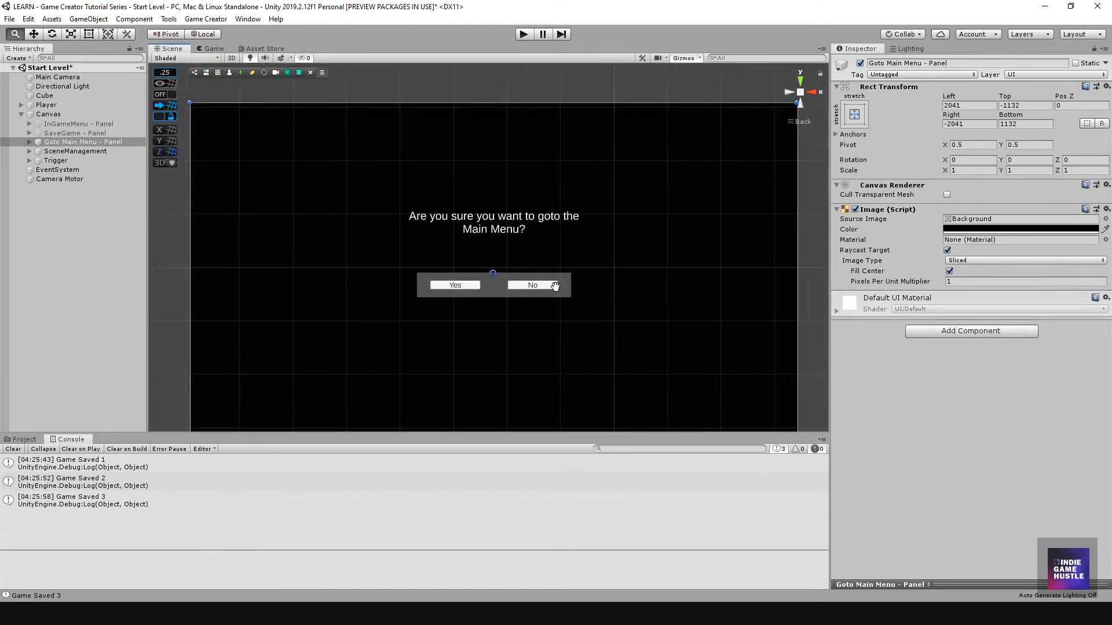
pyautogui.scroll(-1, 546, 284)
# Create a Game Creator Actions object under SceneManagement and name it Yes
pyautogui.click(29, 152)
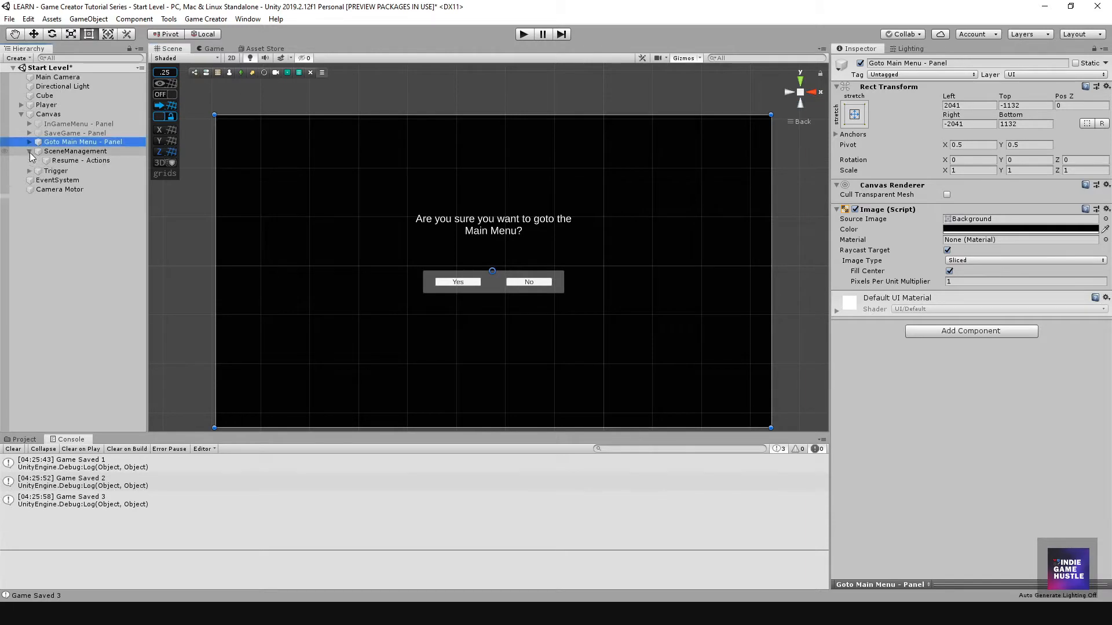
pyautogui.click(62, 152)
pyautogui.rightClick(62, 154)
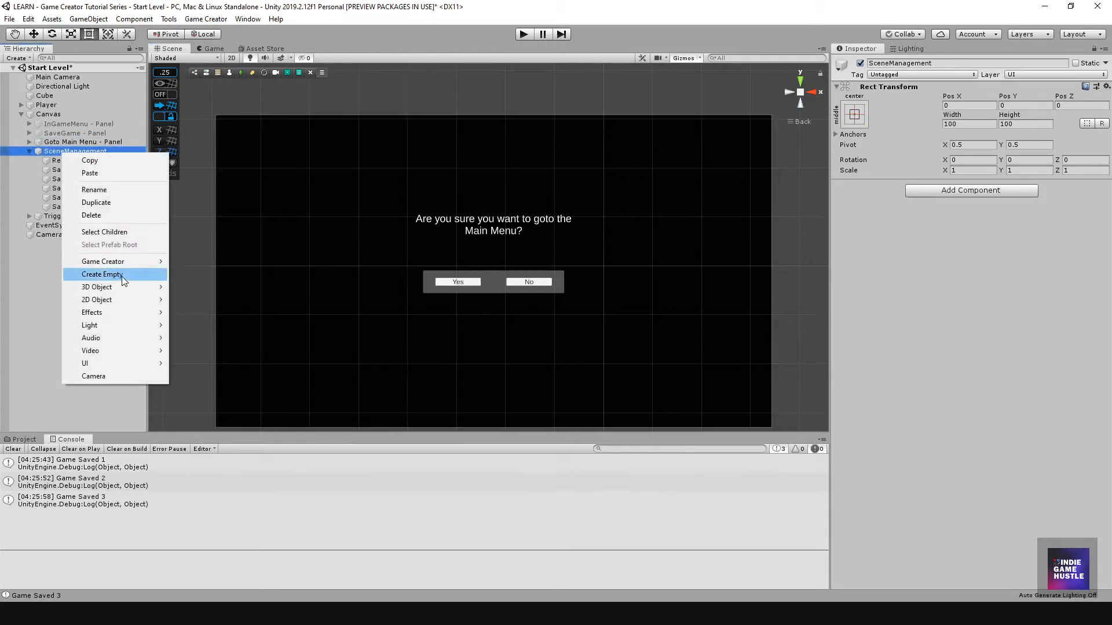
pyautogui.moveTo(131, 261)
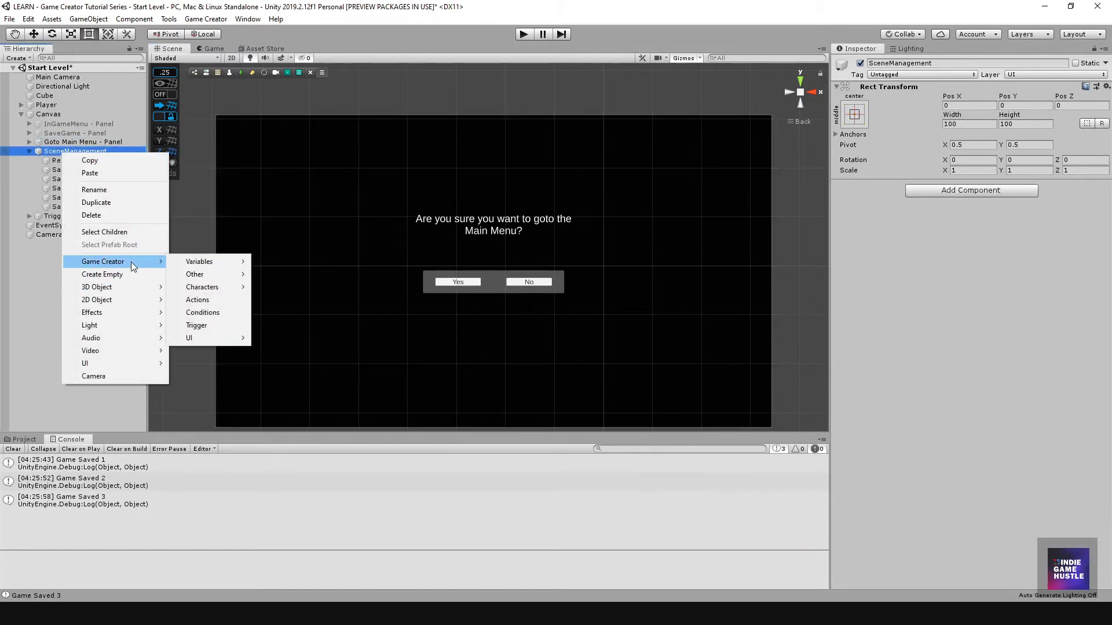
pyautogui.click(198, 300)
pyautogui.click(69, 216)
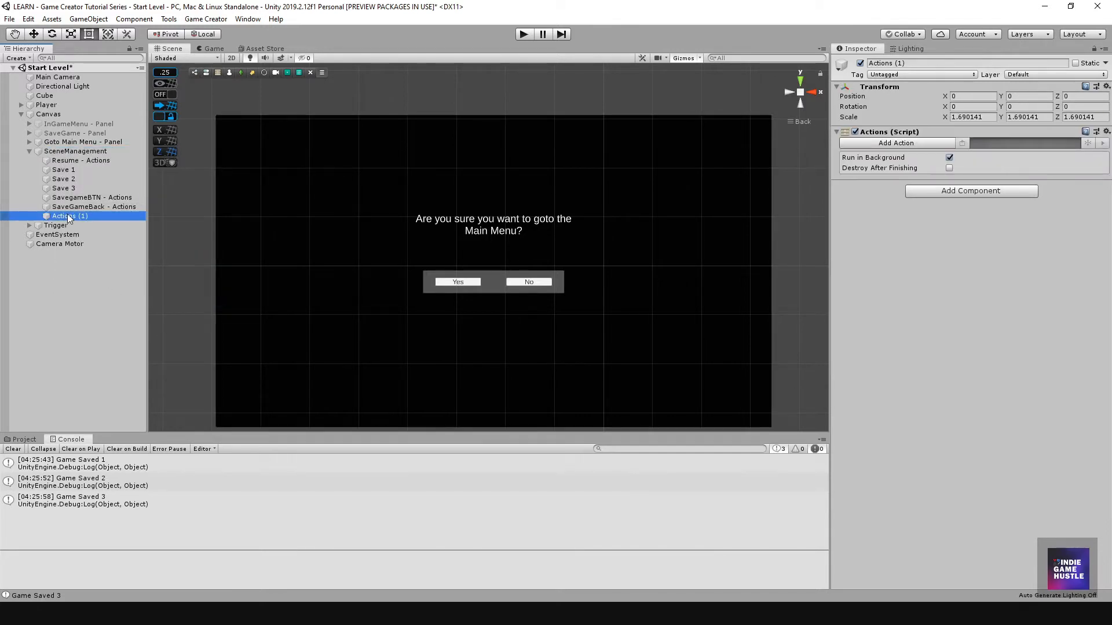
pyautogui.click(79, 217)
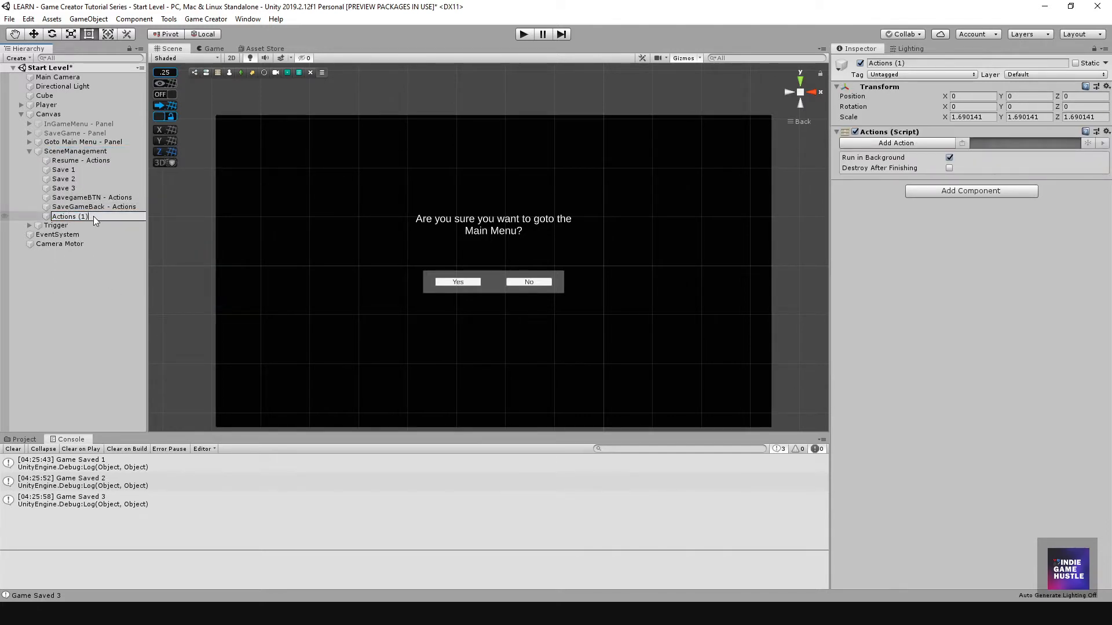
pyautogui.moveTo(96, 217); pyautogui.dragTo(52, 217)
pyautogui.write('Yes')
pyautogui.press('Return')
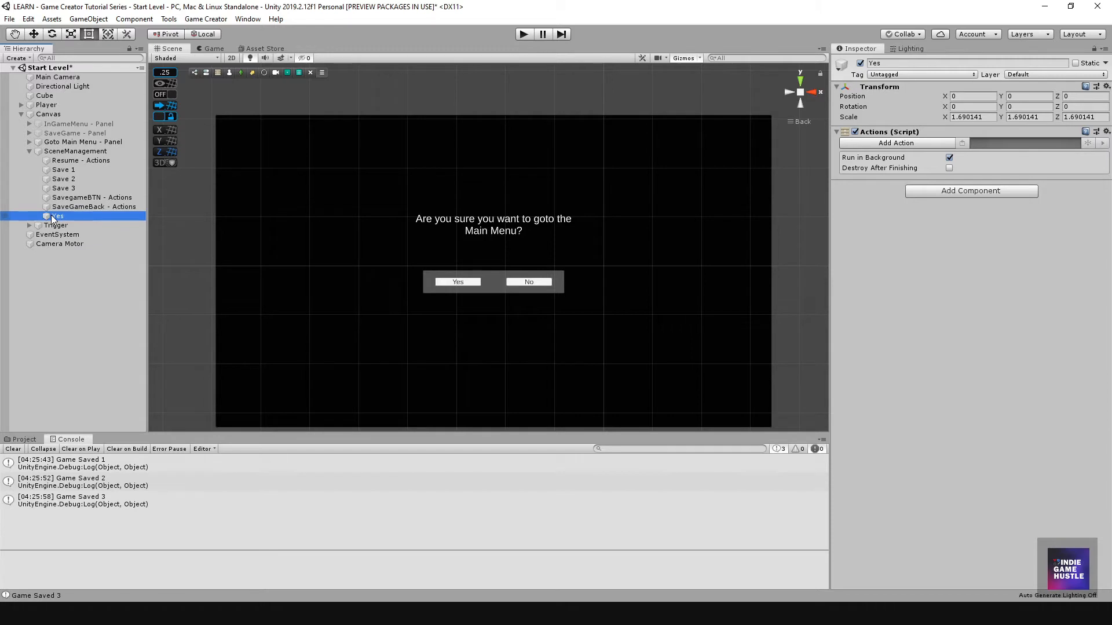
# Duplicate the Yes actions object and rename the copy No
pyautogui.hotkey('ctrl', 'd')
pyautogui.press('F2')
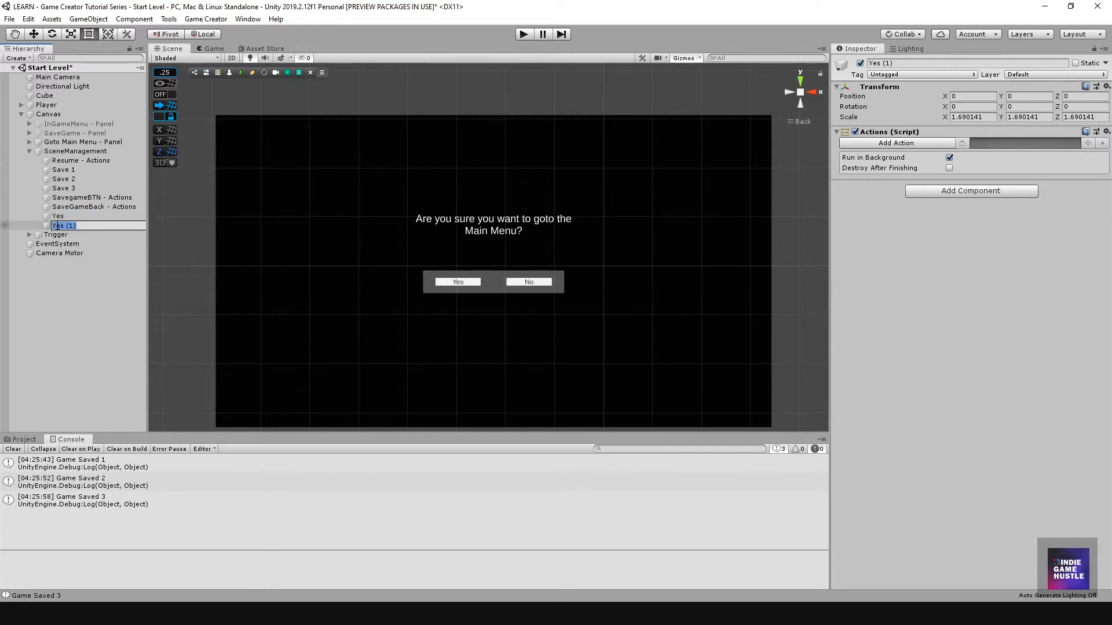
pyautogui.write('No')
pyautogui.press('Return')
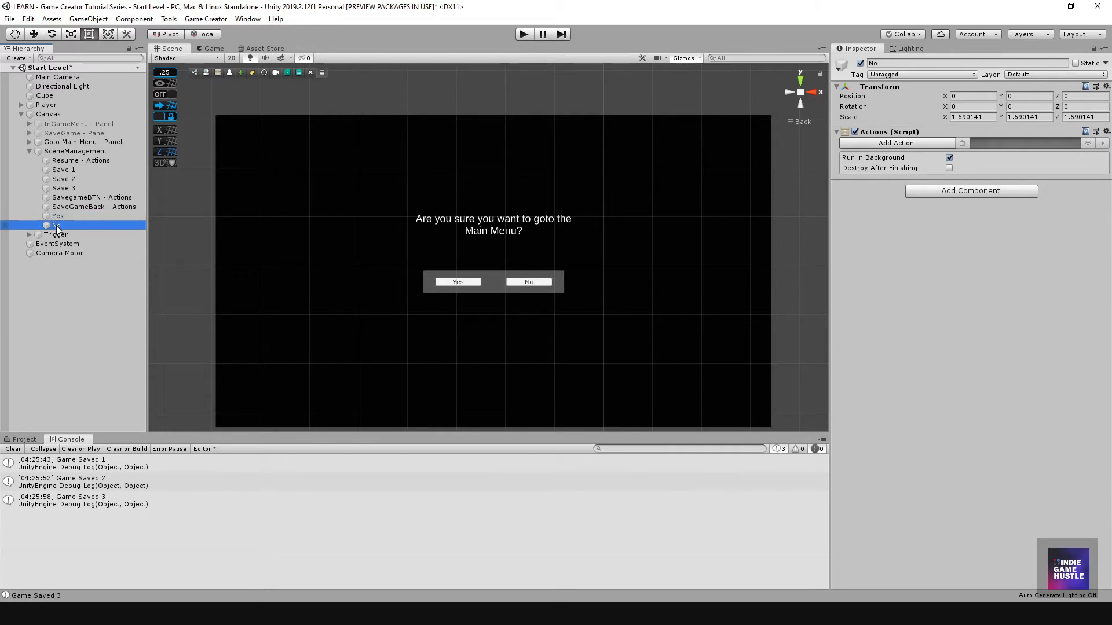
# Add a Load Scene action to the Yes object
pyautogui.click(75, 215)
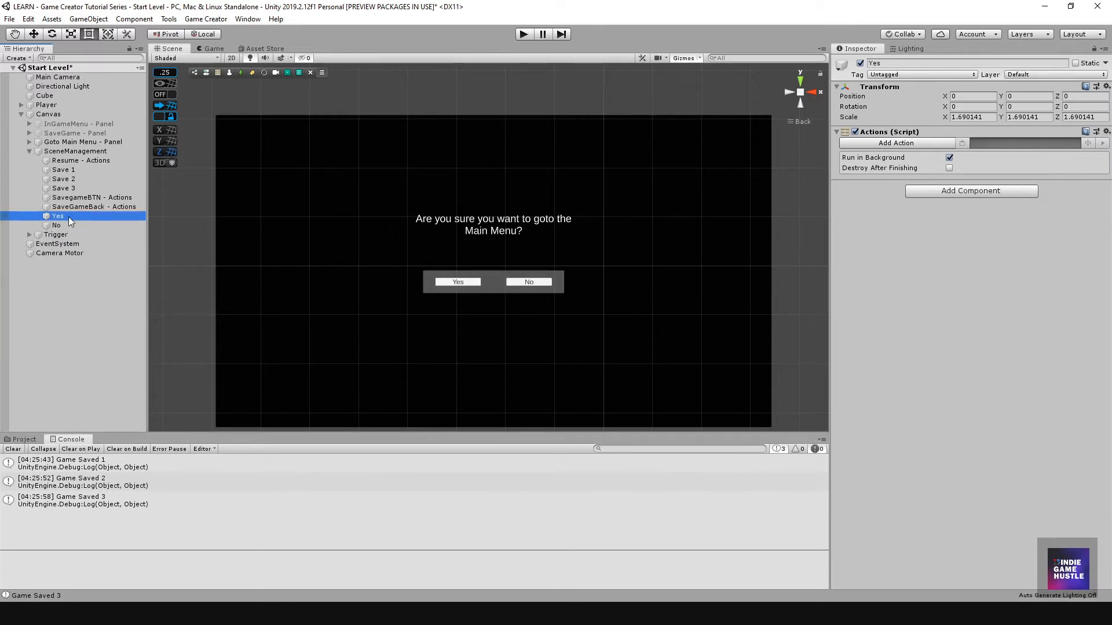
pyautogui.click(883, 142)
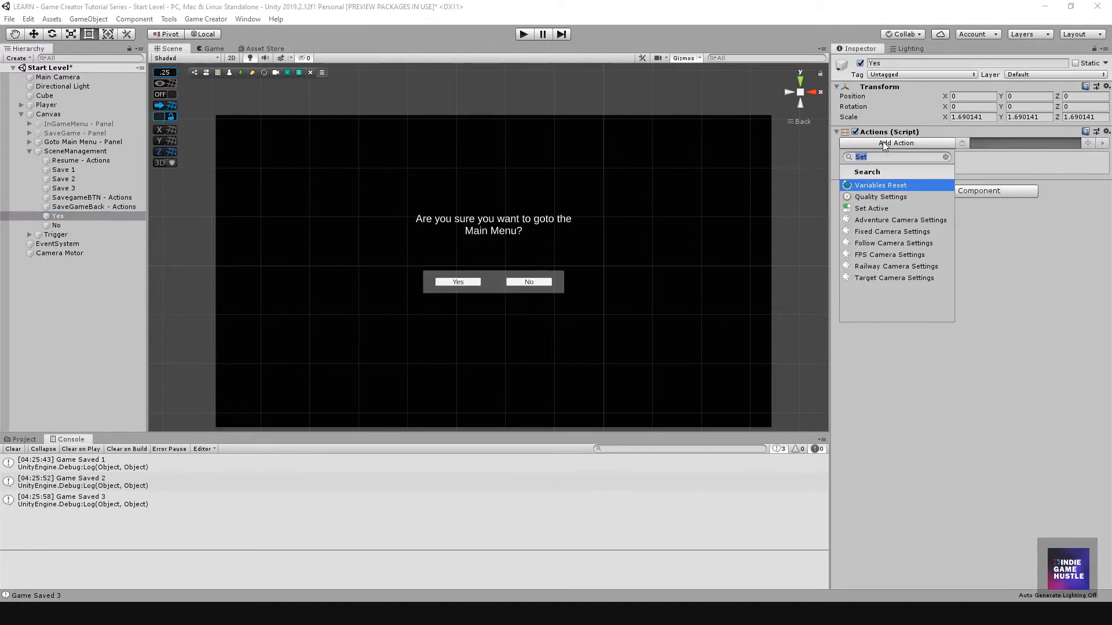
pyautogui.click(946, 157)
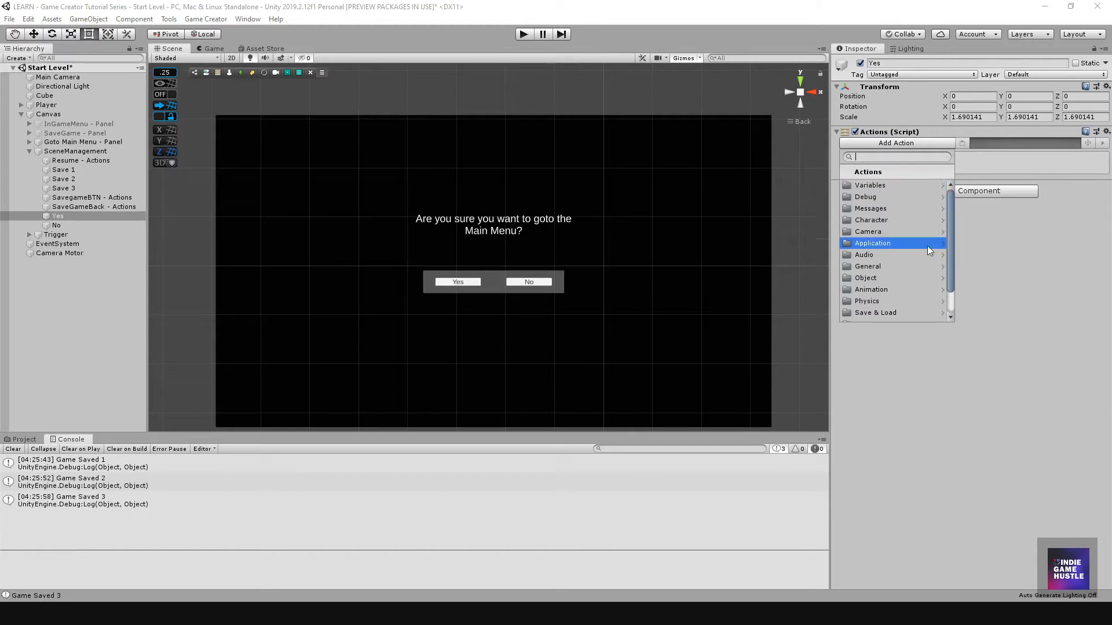
pyautogui.scroll(-3, 927, 246)
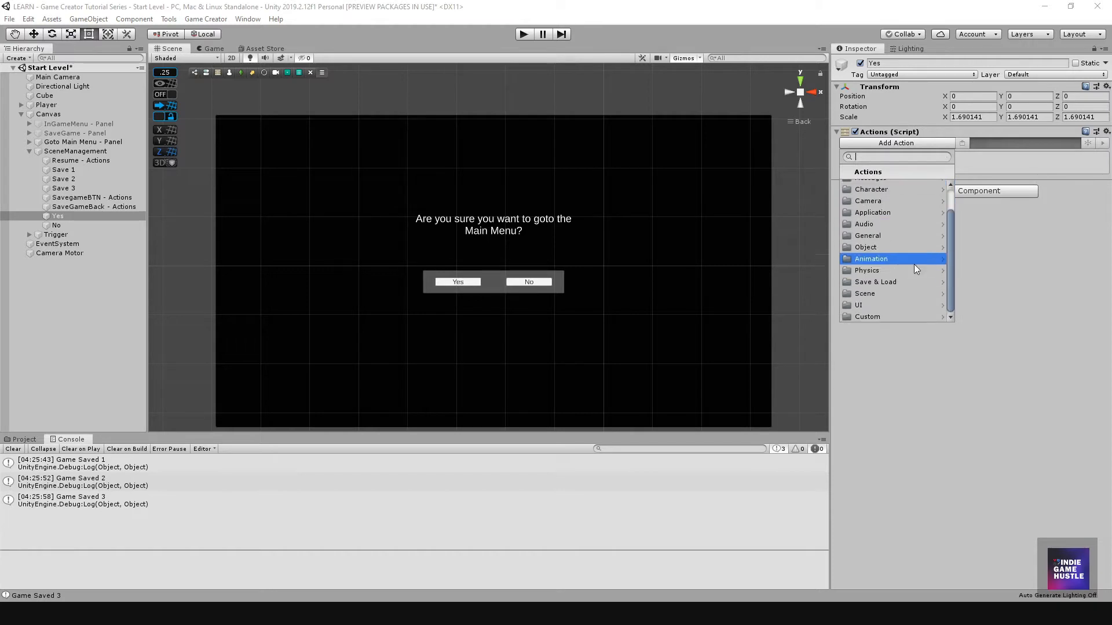
pyautogui.click(892, 283)
pyautogui.click(859, 167)
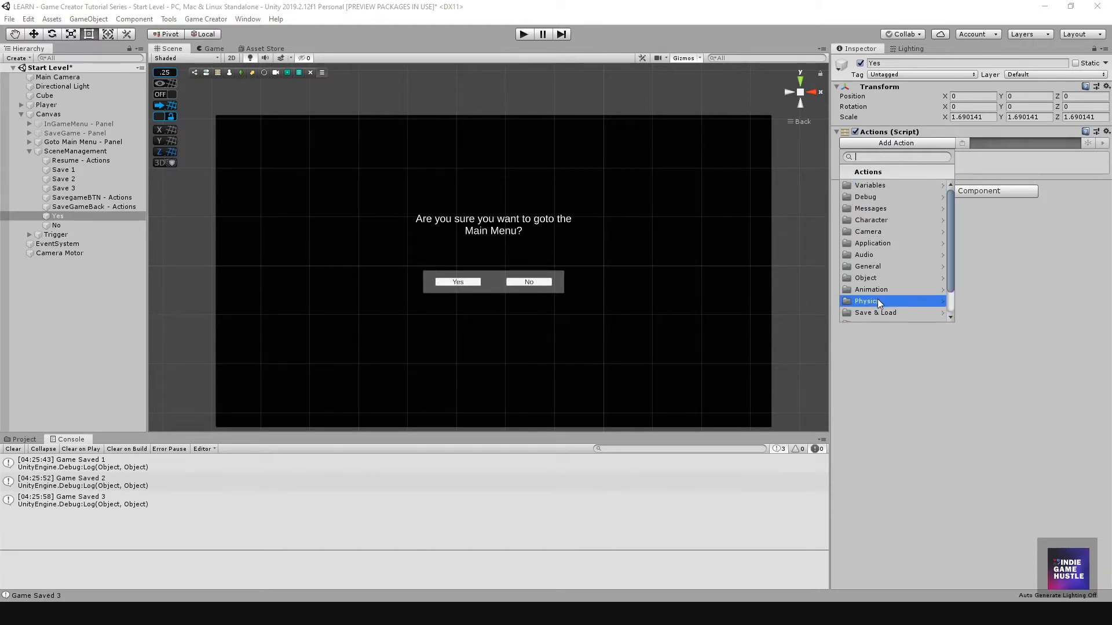
pyautogui.scroll(-2, 892, 301)
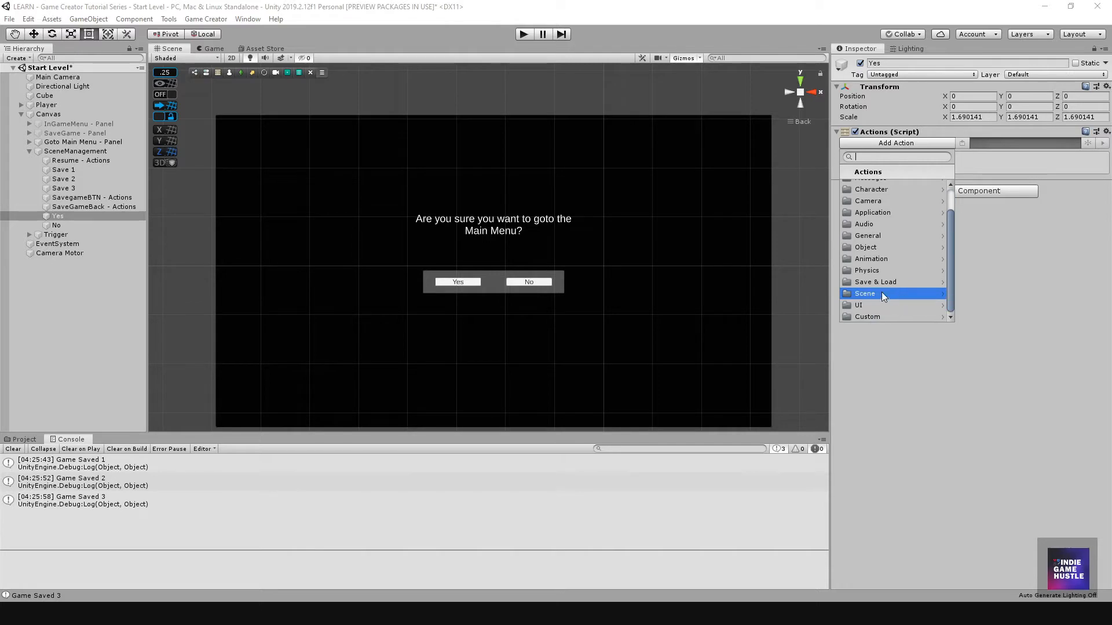
pyautogui.click(870, 293)
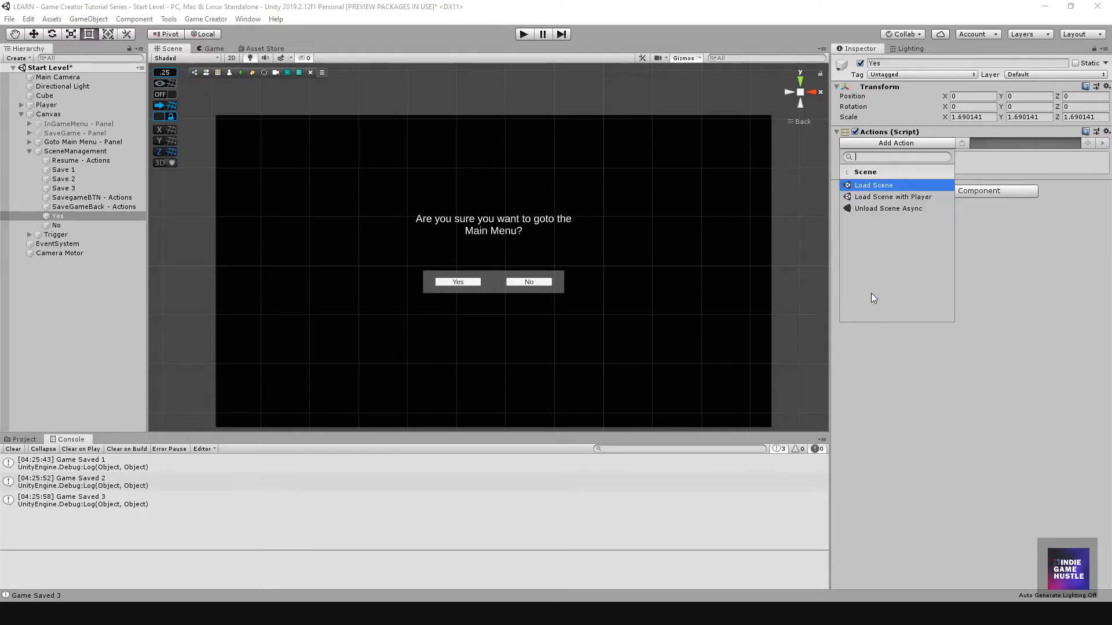
pyautogui.click(869, 185)
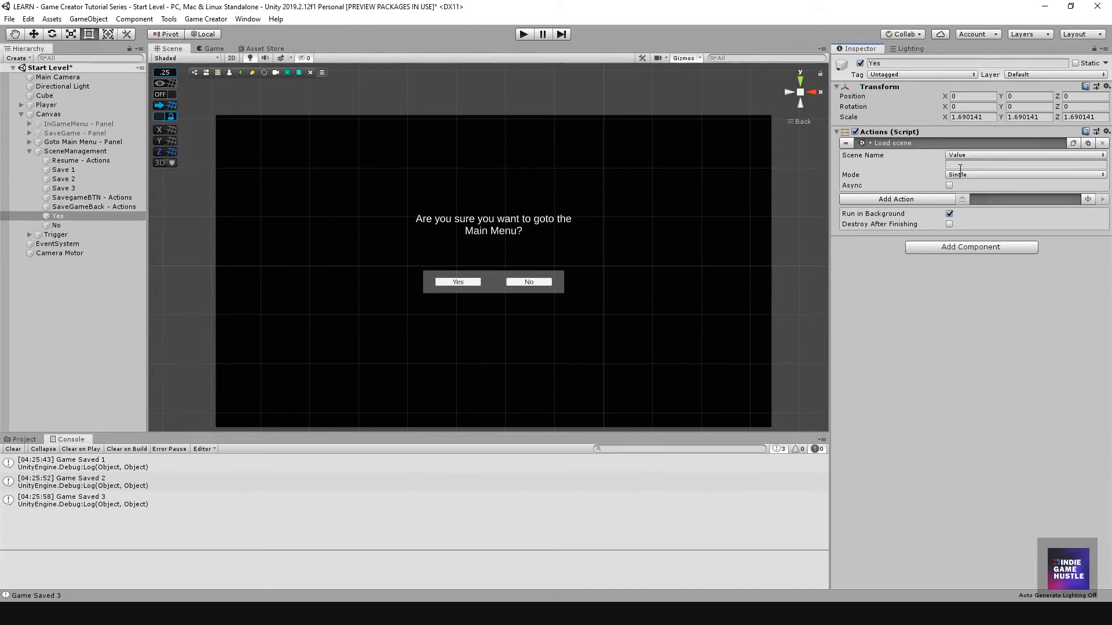
# Look up the main menu scene in the project's Scenes folder and set the Load Scene action's scene name to MainMenu
pyautogui.click(24, 439)
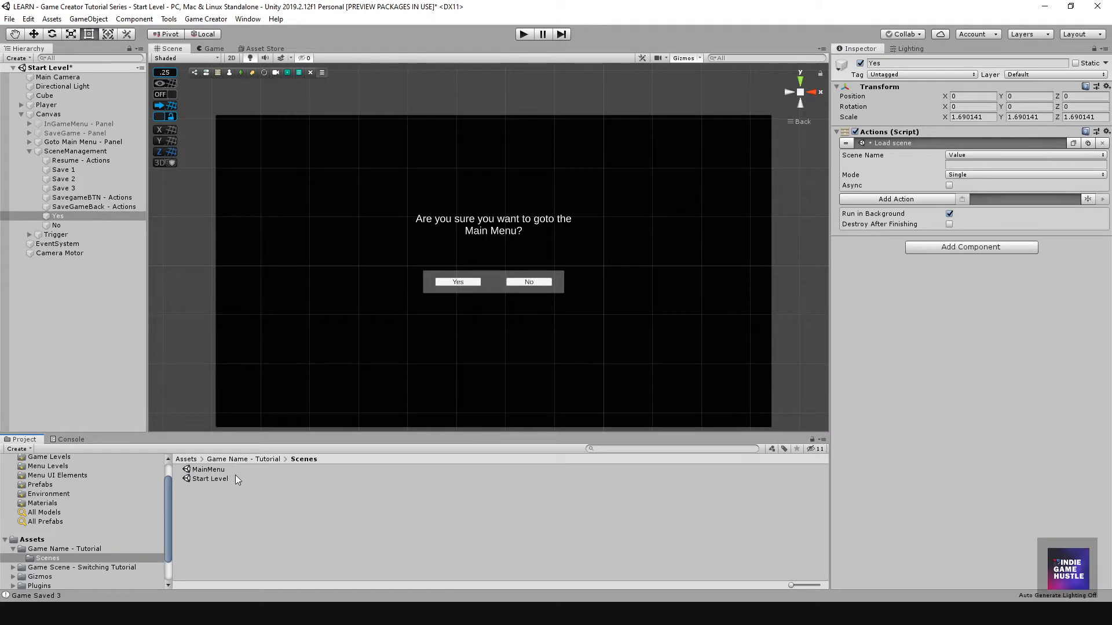
pyautogui.click(972, 166)
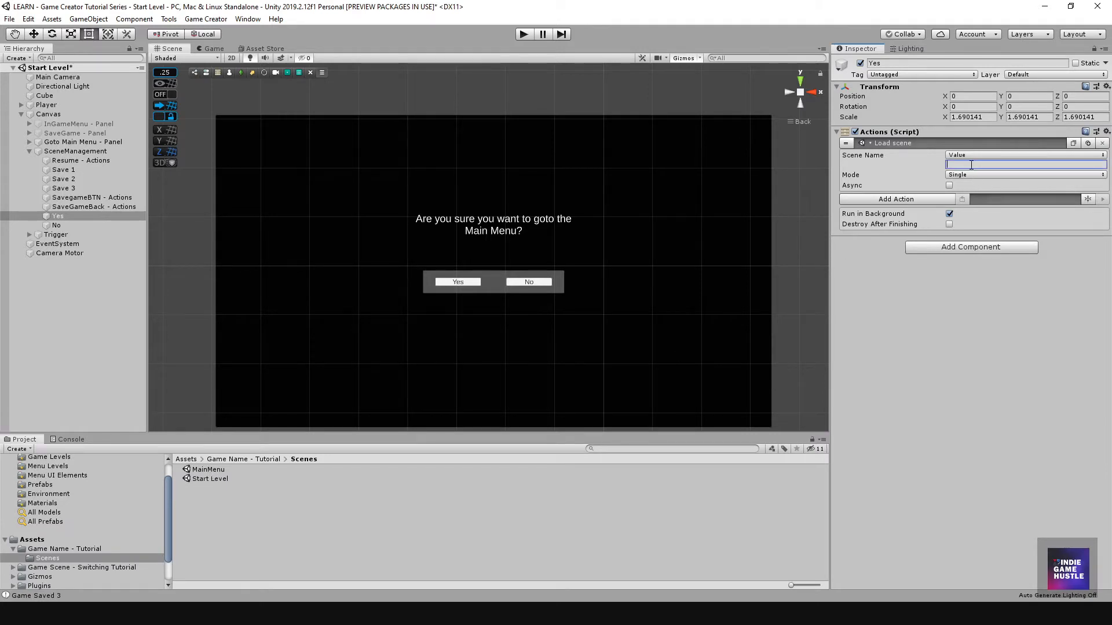
pyautogui.write('MainMenu')
pyautogui.click(962, 305)
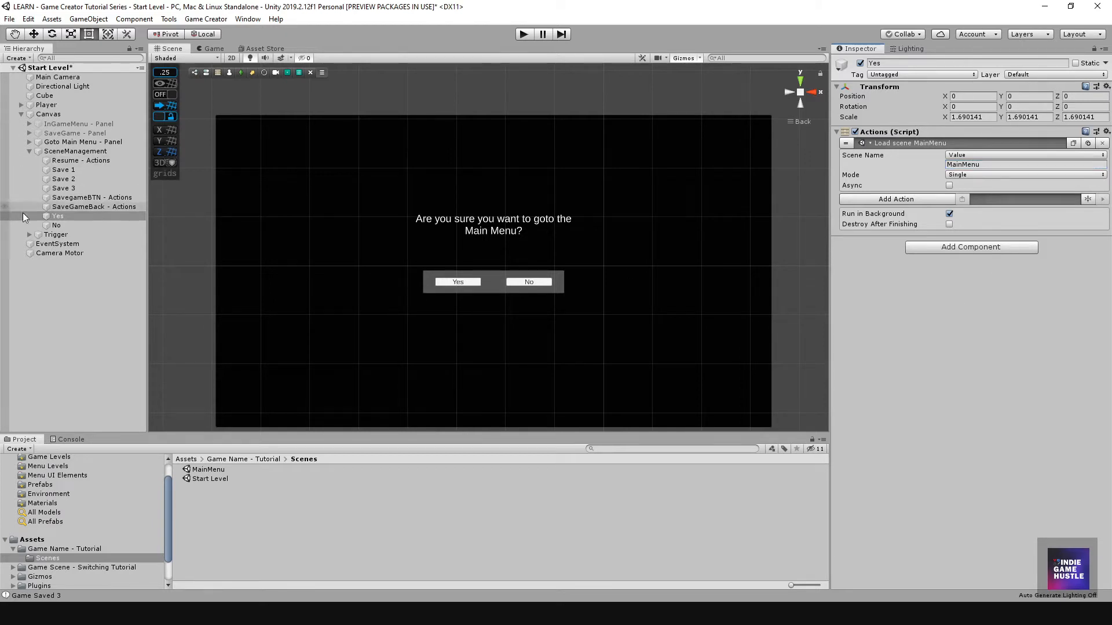
# Add a Set Active action to the No object that targets Goto Main Menu - Panel with Active turned off
pyautogui.click(57, 225)
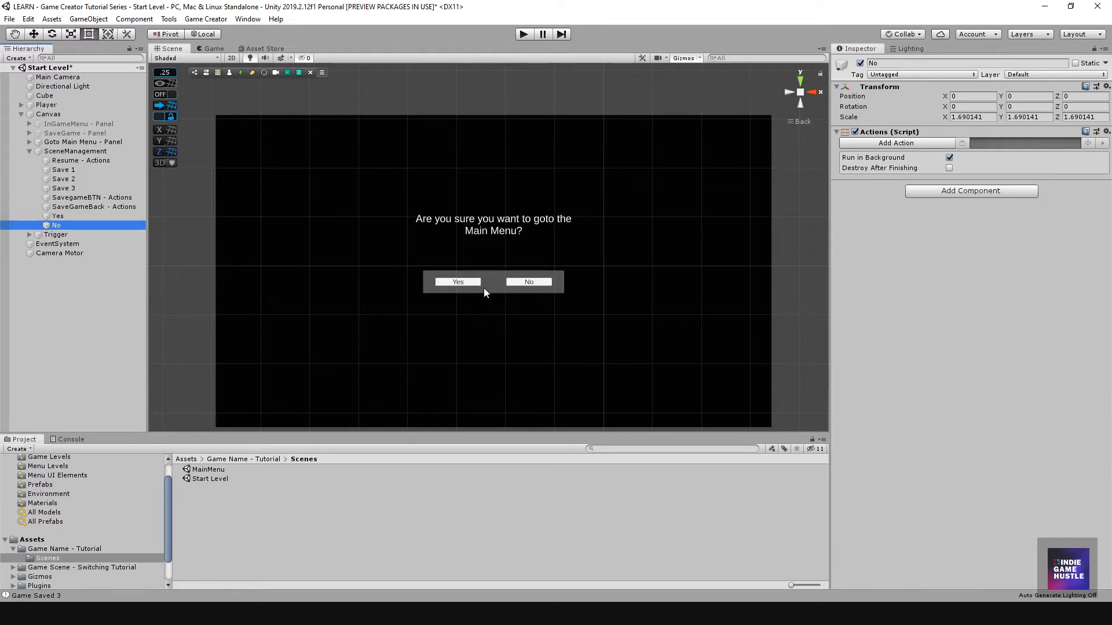
pyautogui.click(917, 145)
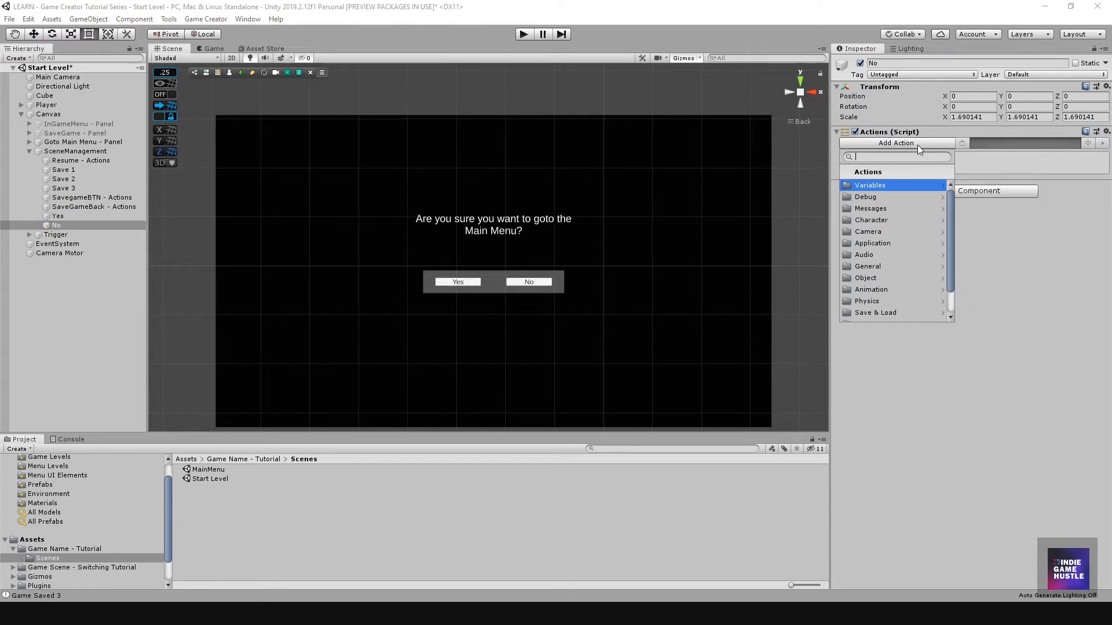
pyautogui.write('Set')
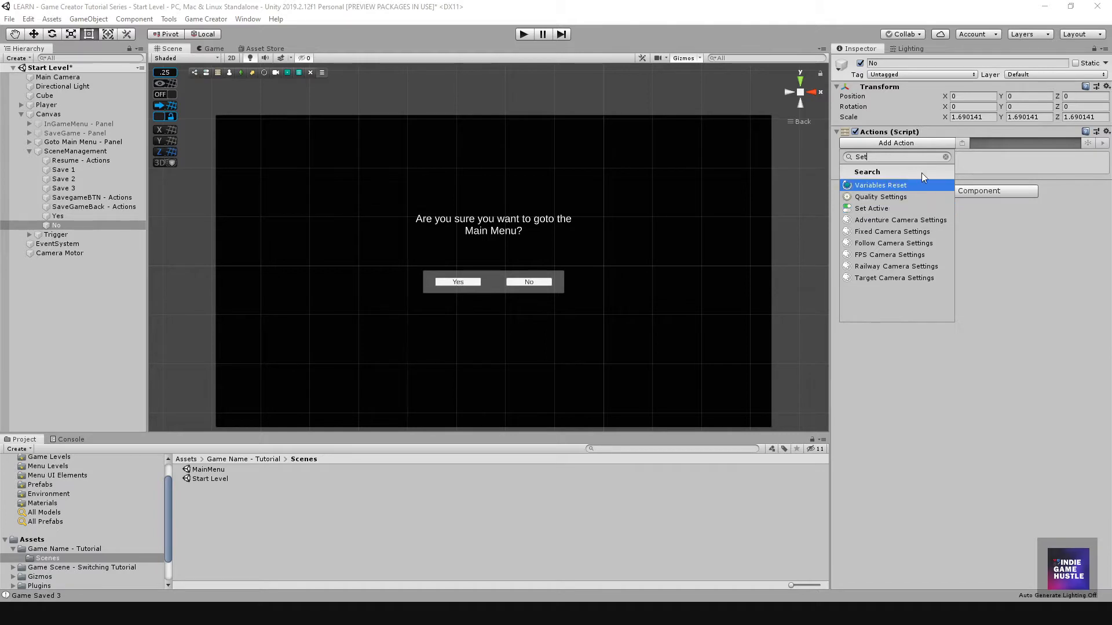
pyautogui.click(879, 209)
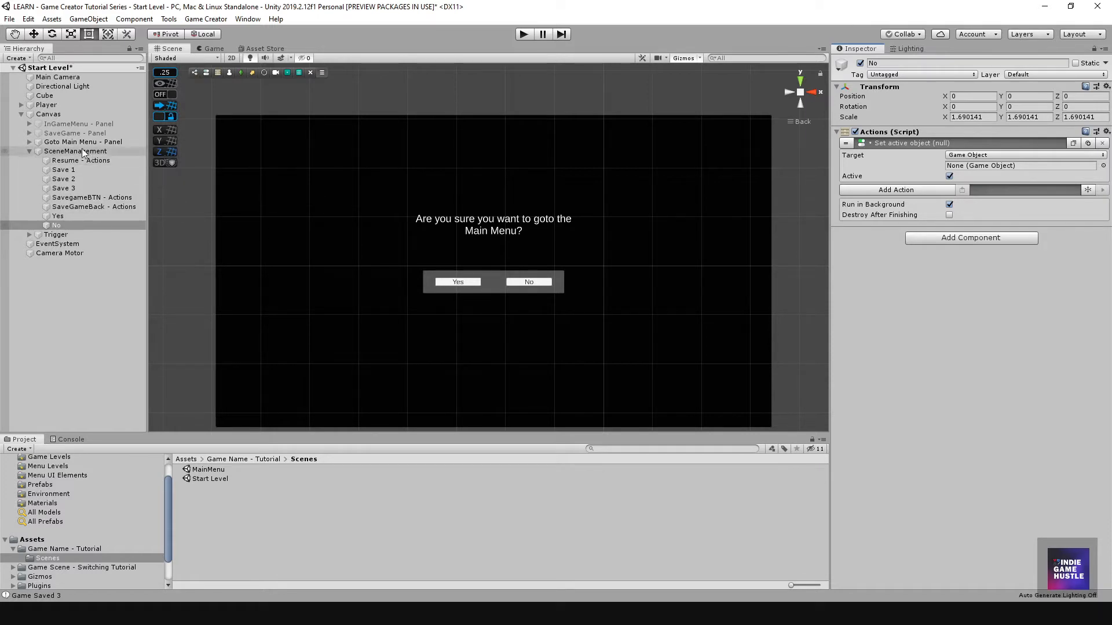
pyautogui.moveTo(61, 149); pyautogui.dragTo(951, 170)
pyautogui.click(949, 176)
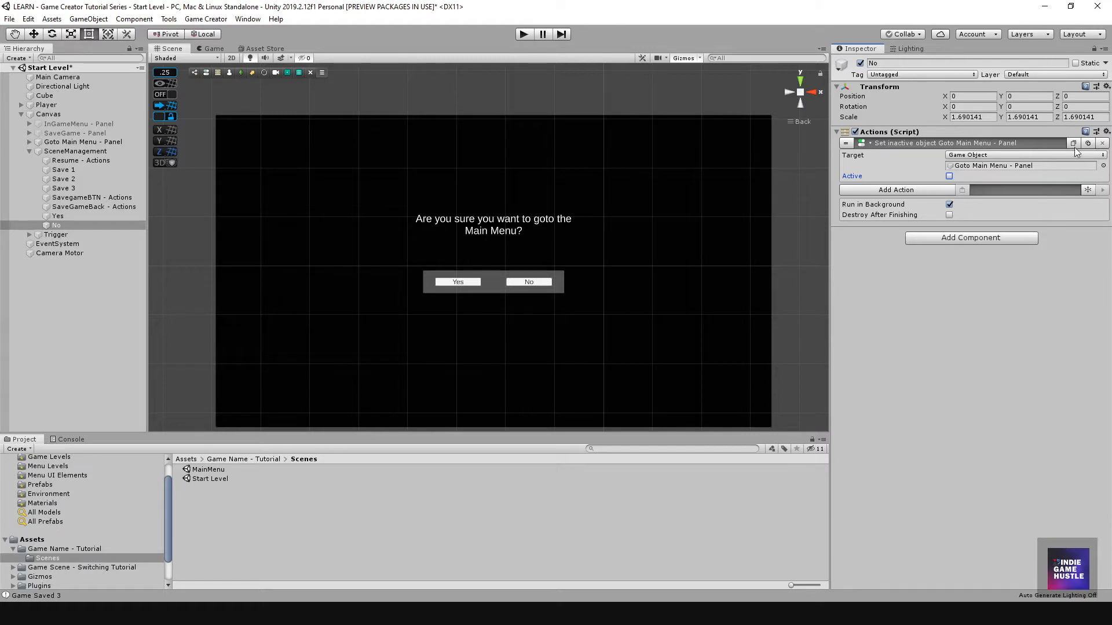
# Duplicate the Set Active action on No, retarget the copy to InGameMenu - Panel and turn its Active option on
pyautogui.click(1074, 145)
pyautogui.click(962, 190)
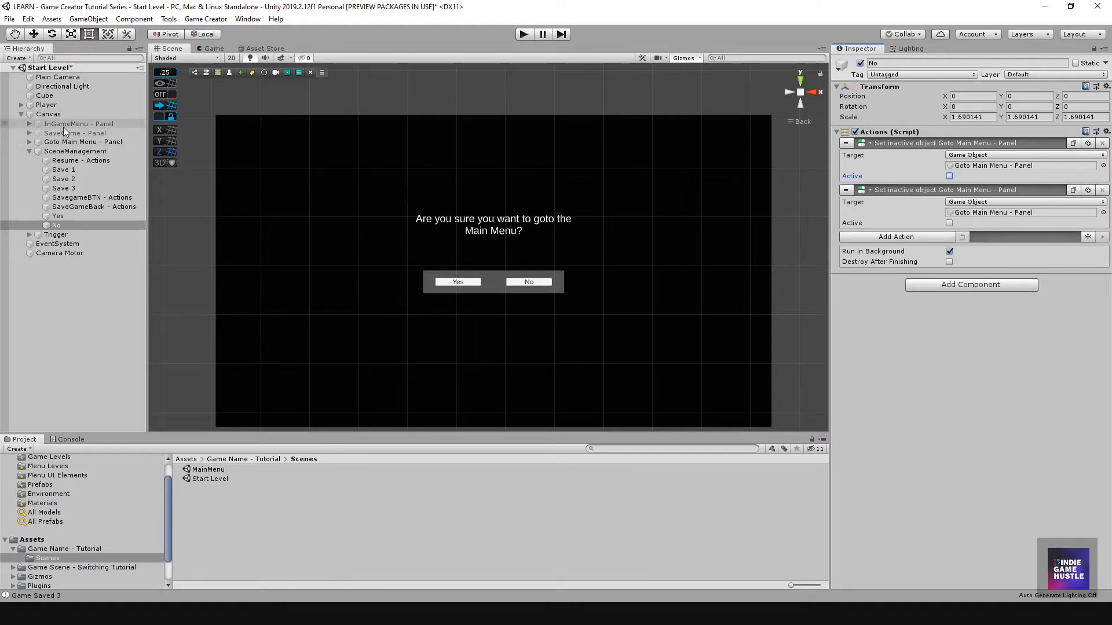
pyautogui.moveTo(55, 123); pyautogui.dragTo(978, 214)
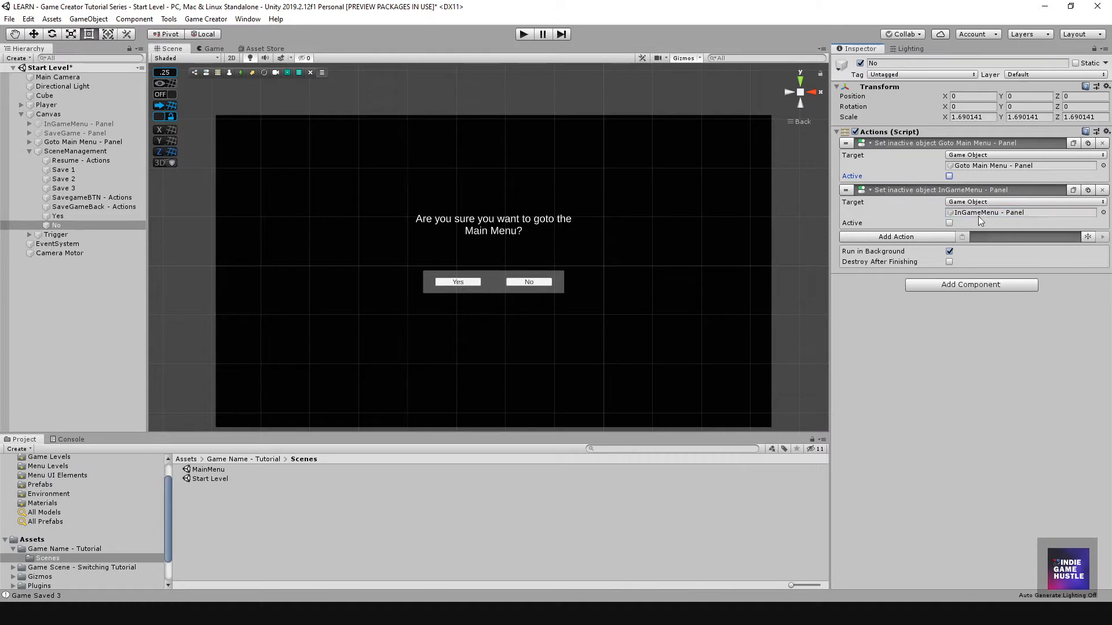
pyautogui.click(949, 223)
pyautogui.moveTo(534, 231); pyautogui.dragTo(524, 218, button='middle')
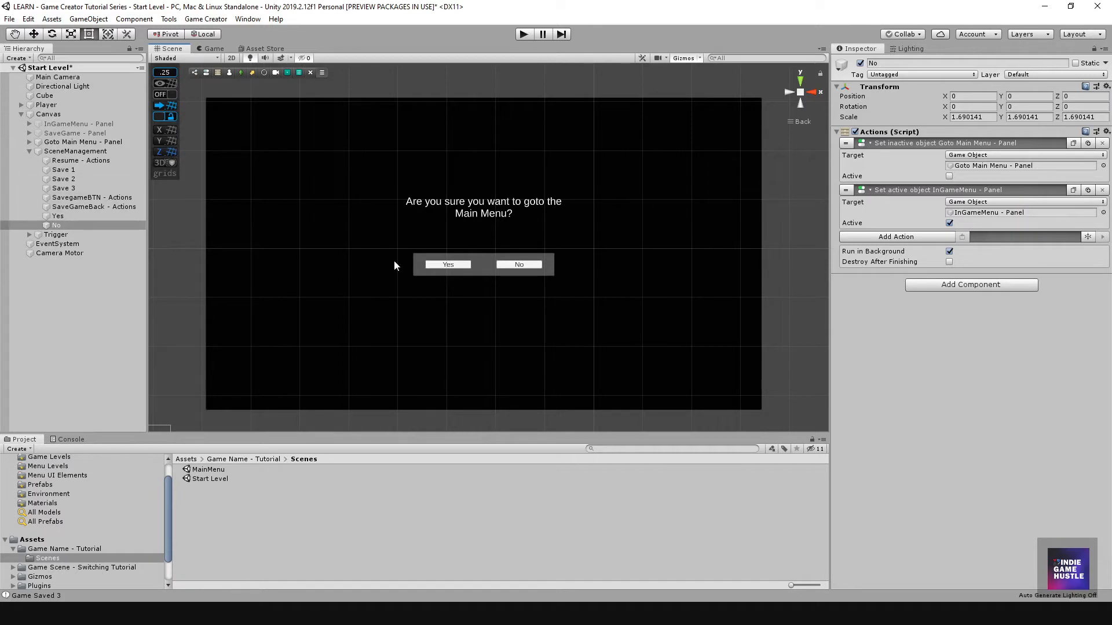
# Review the actions configured on the Yes and No objects
pyautogui.click(80, 224)
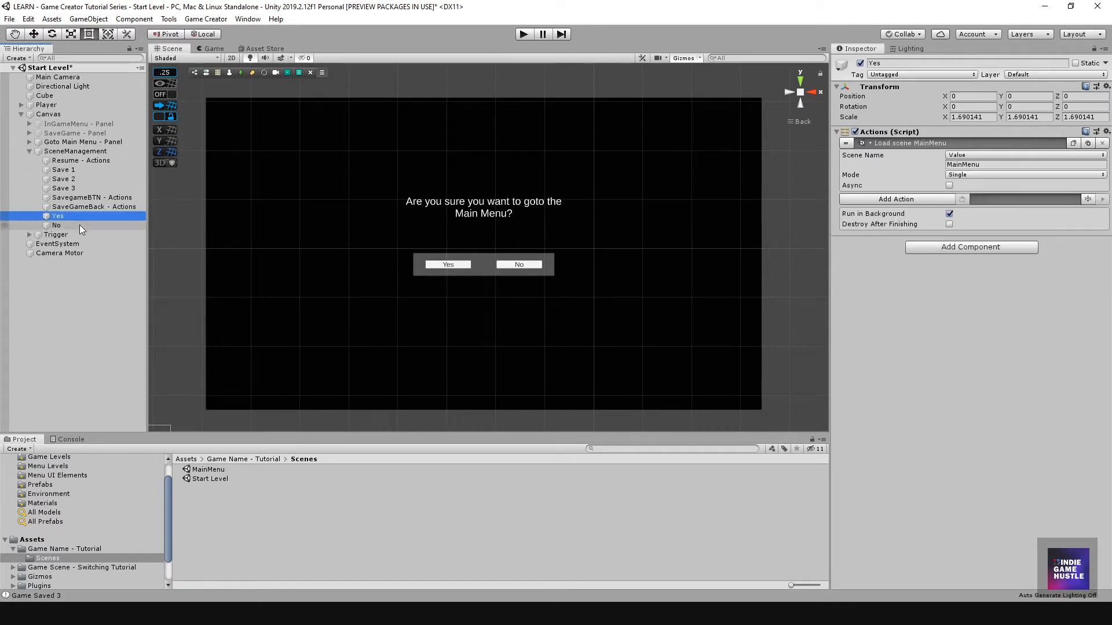
pyautogui.click(81, 218)
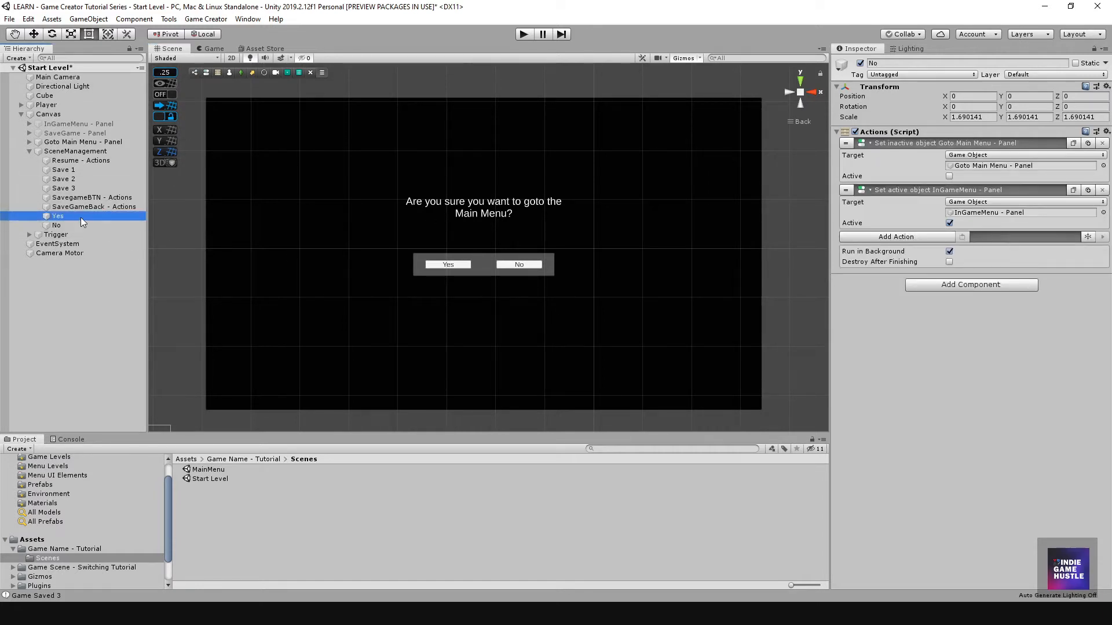
pyautogui.click(75, 226)
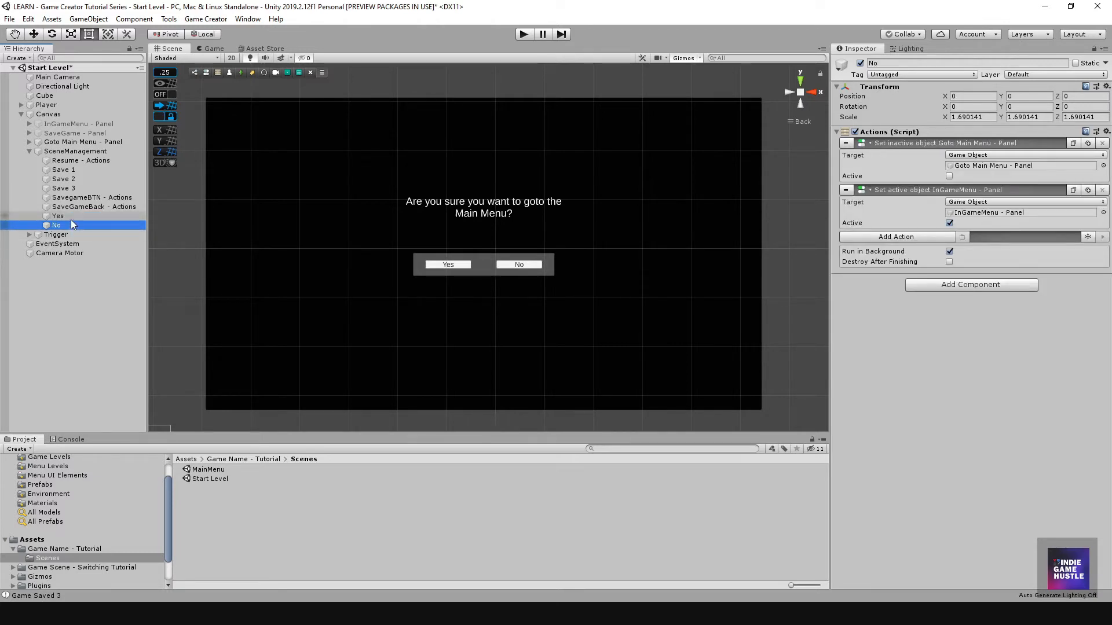
pyautogui.click(73, 217)
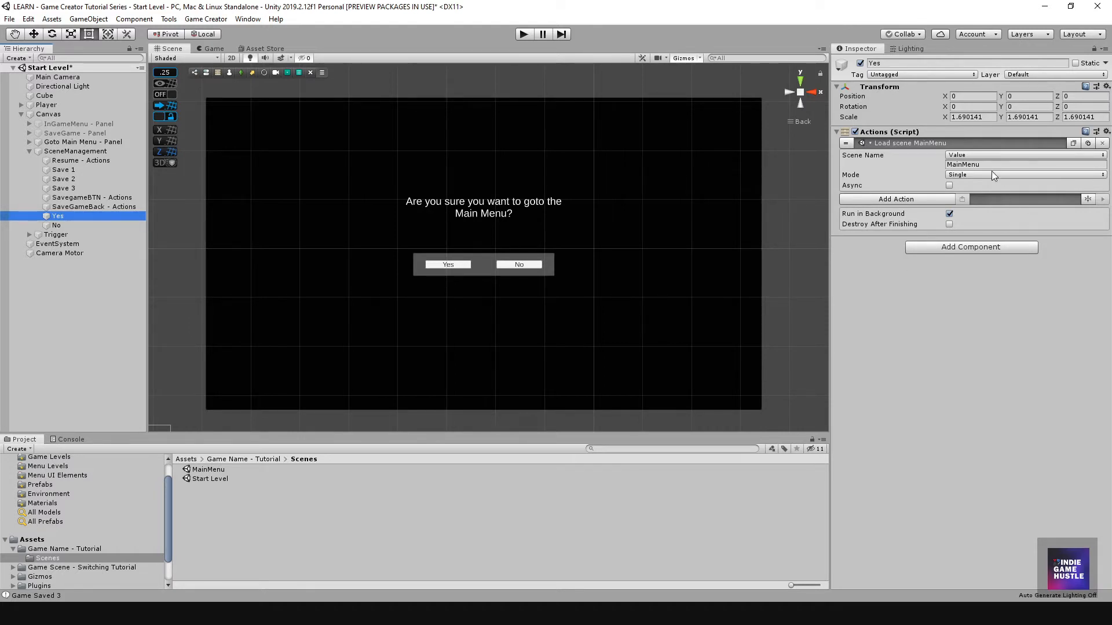
# Add a Time Scale action to the Yes object with its time scale value kept at 1
pyautogui.click(926, 199)
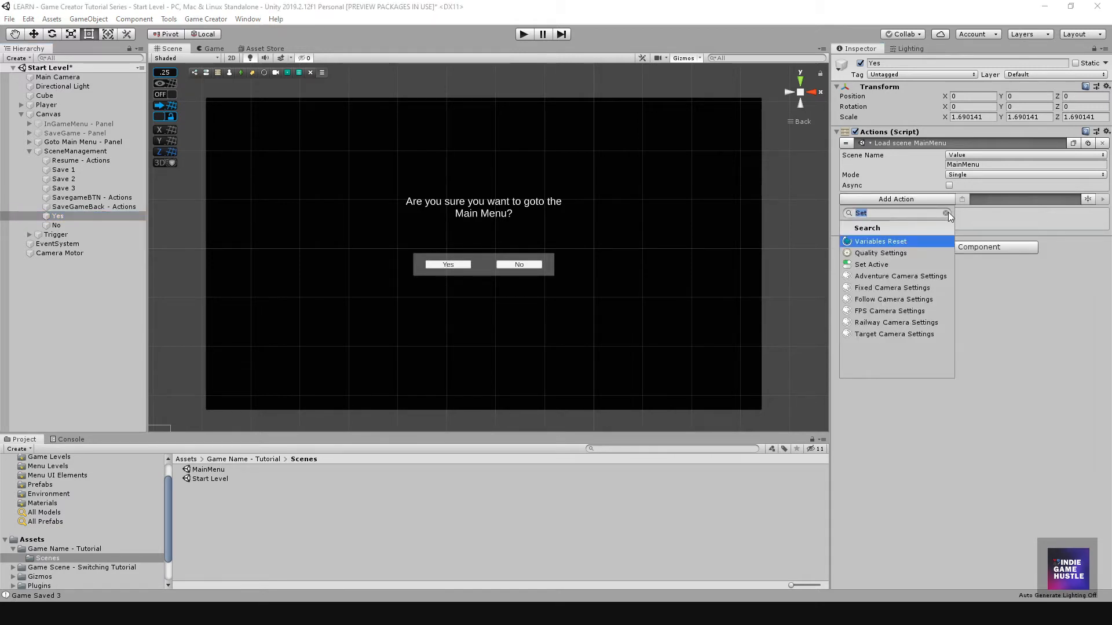
pyautogui.write('ti')
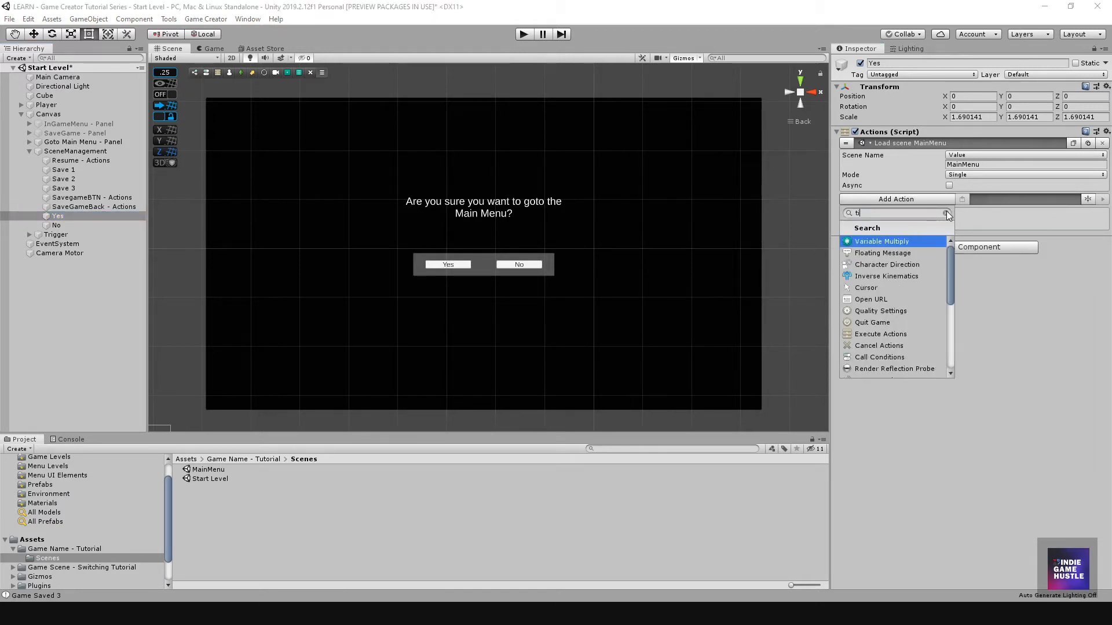
pyautogui.write('me')
pyautogui.click(902, 239)
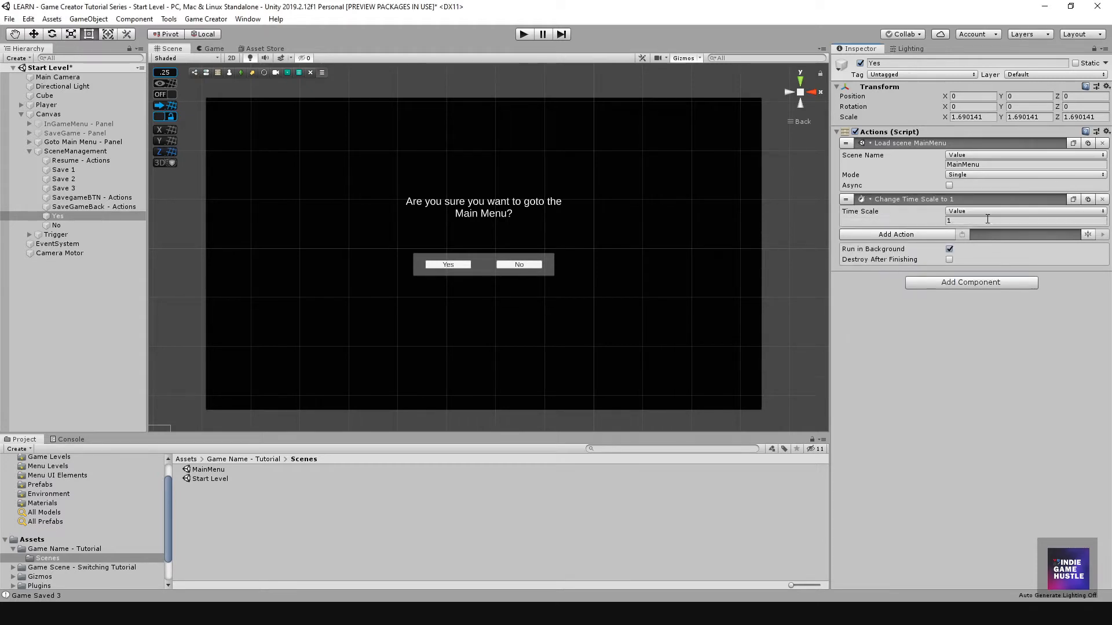
pyautogui.click(960, 221)
pyautogui.click(987, 334)
# Activate InGameMenu - Panel and bring its menu buttons into view in the scene
pyautogui.click(71, 225)
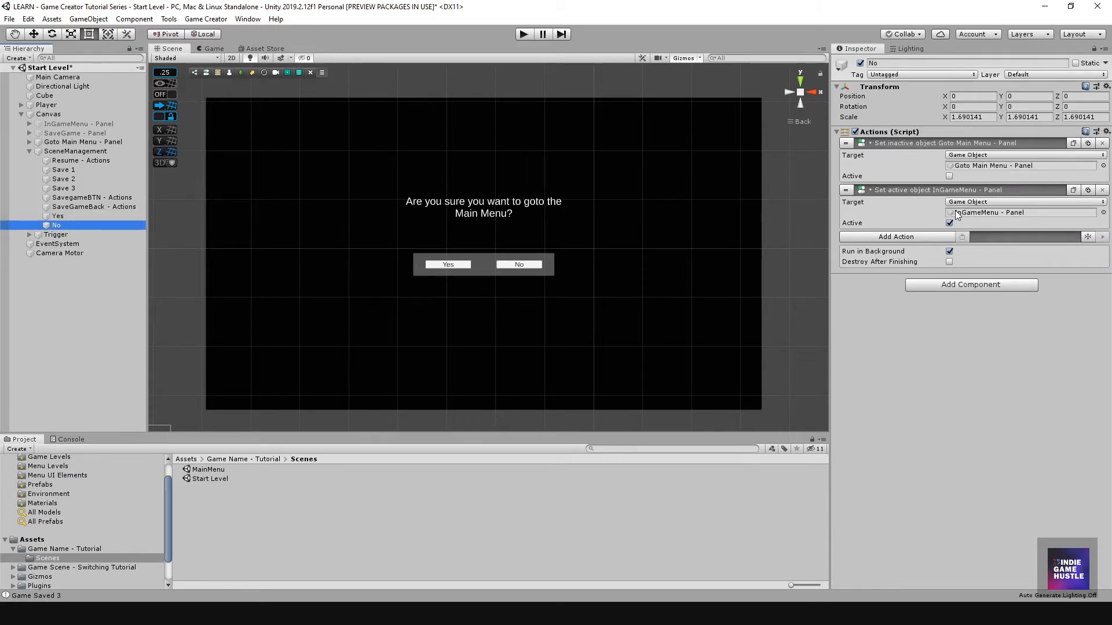
pyautogui.click(52, 142)
pyautogui.click(28, 151)
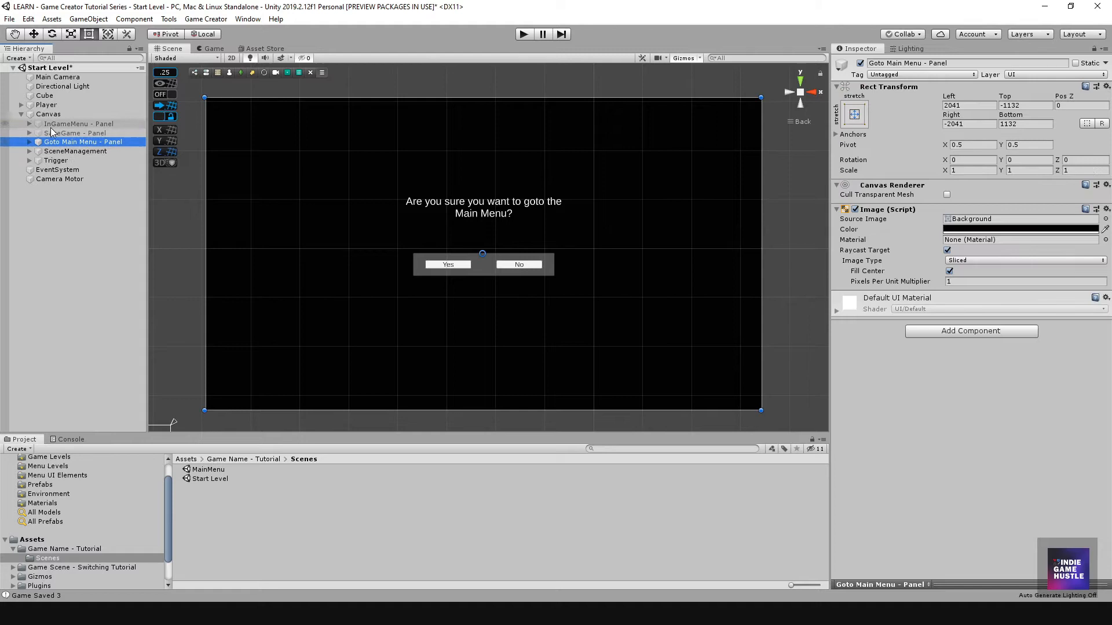
pyautogui.click(30, 150)
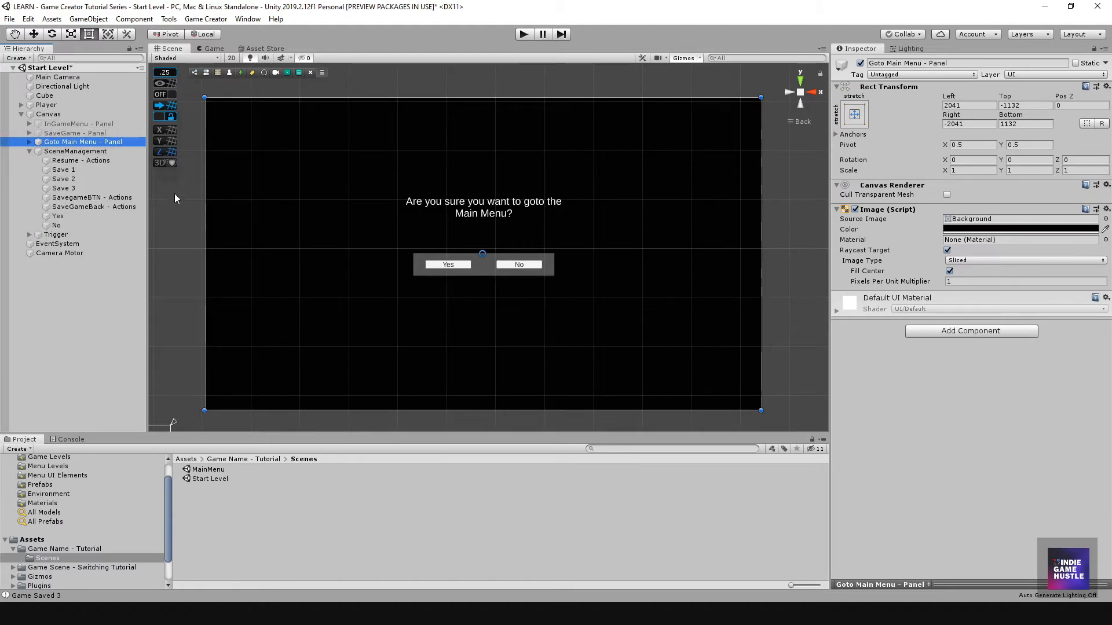
pyautogui.click(53, 124)
pyautogui.click(860, 63)
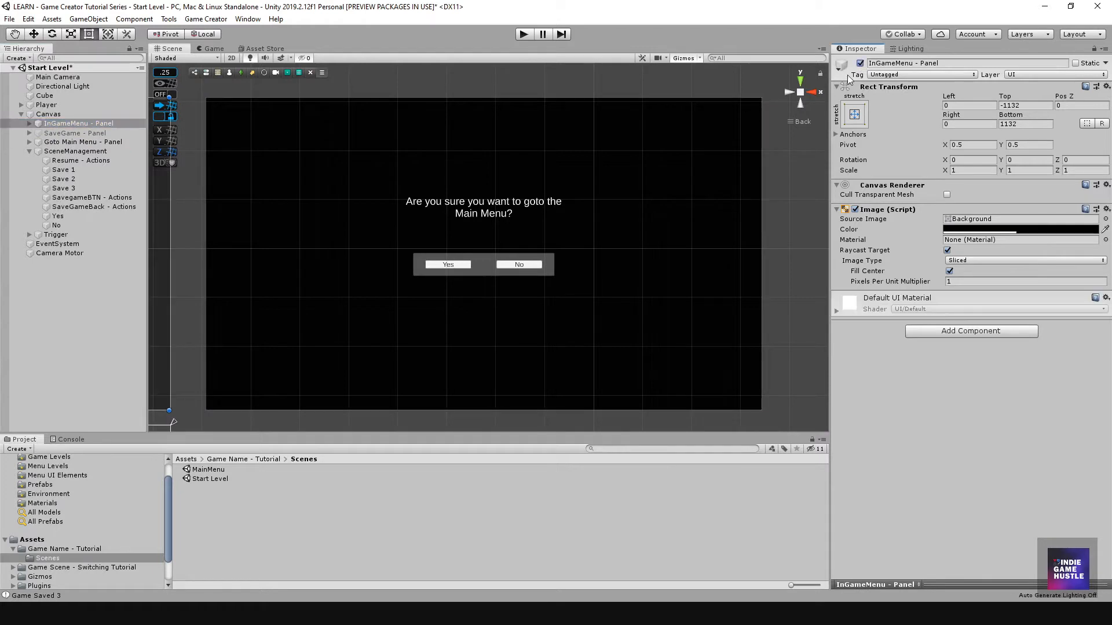
pyautogui.keyDown('alt'); pyautogui.moveTo(464, 232); pyautogui.dragTo(318, 226, button='right'); pyautogui.keyUp('alt')
pyautogui.moveTo(318, 225); pyautogui.dragTo(574, 225, button='middle')
pyautogui.scroll(10, 376, 236)
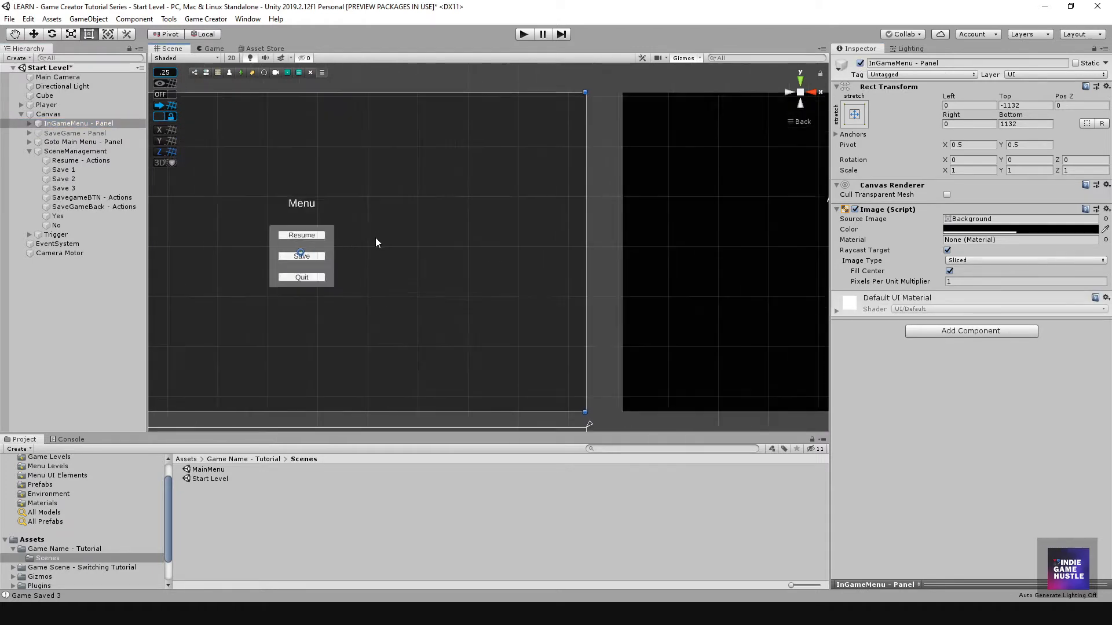
pyautogui.moveTo(365, 265); pyautogui.dragTo(538, 257, button='middle')
pyautogui.scroll(5, 483, 251)
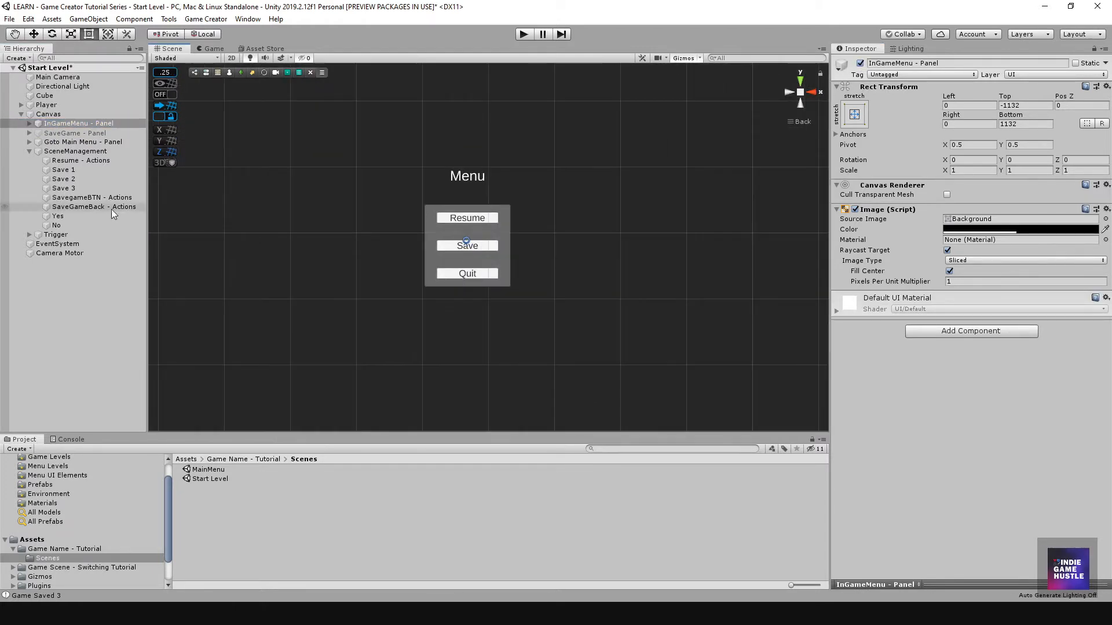
# Create a Game Creator Actions object under SceneManagement and name it Quit
pyautogui.rightClick(60, 154)
pyautogui.moveTo(120, 258)
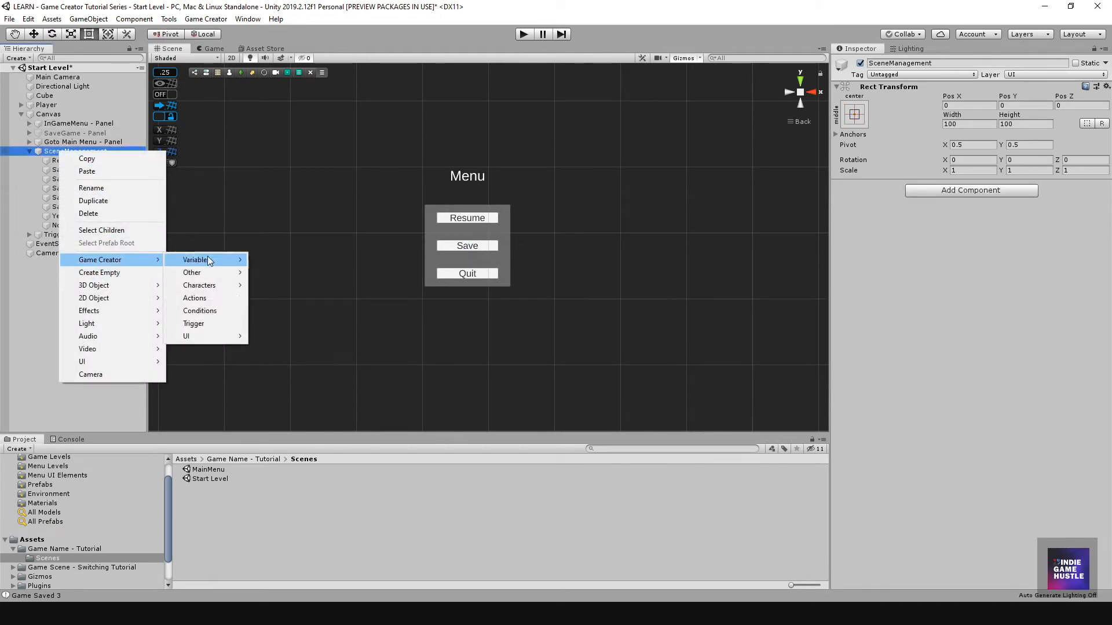
pyautogui.click(197, 299)
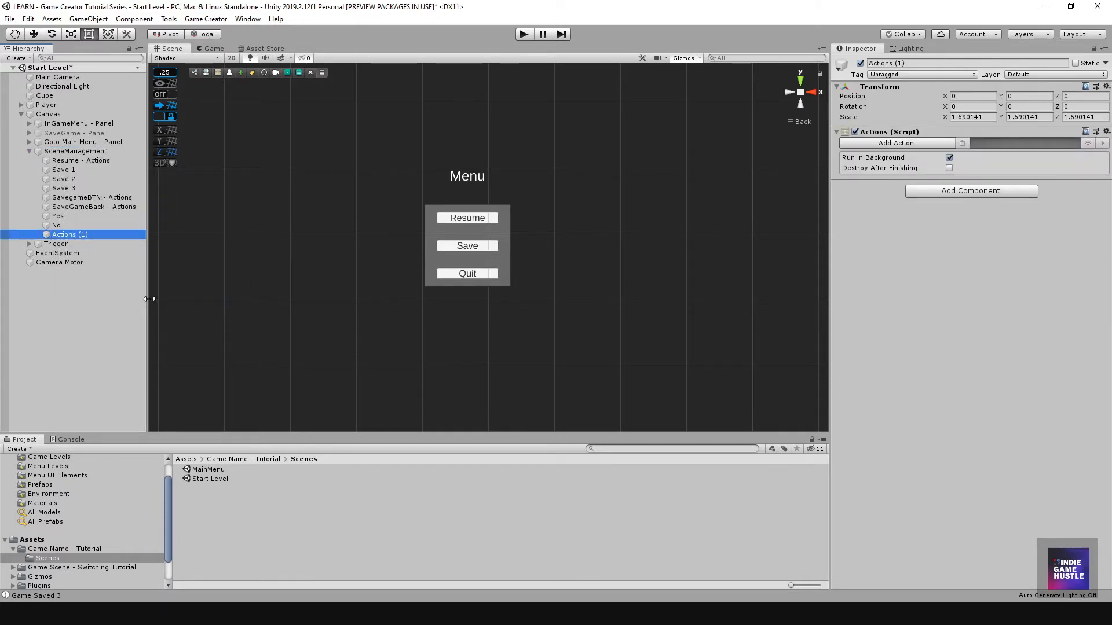
pyautogui.click(67, 235)
pyautogui.write('Quit')
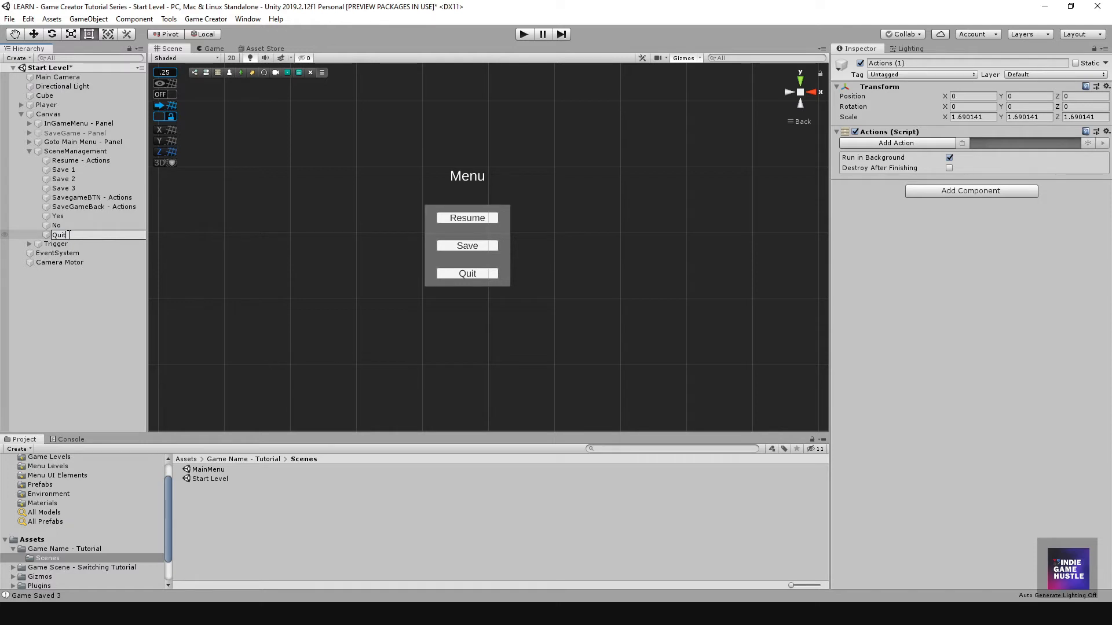
pyautogui.press('Return')
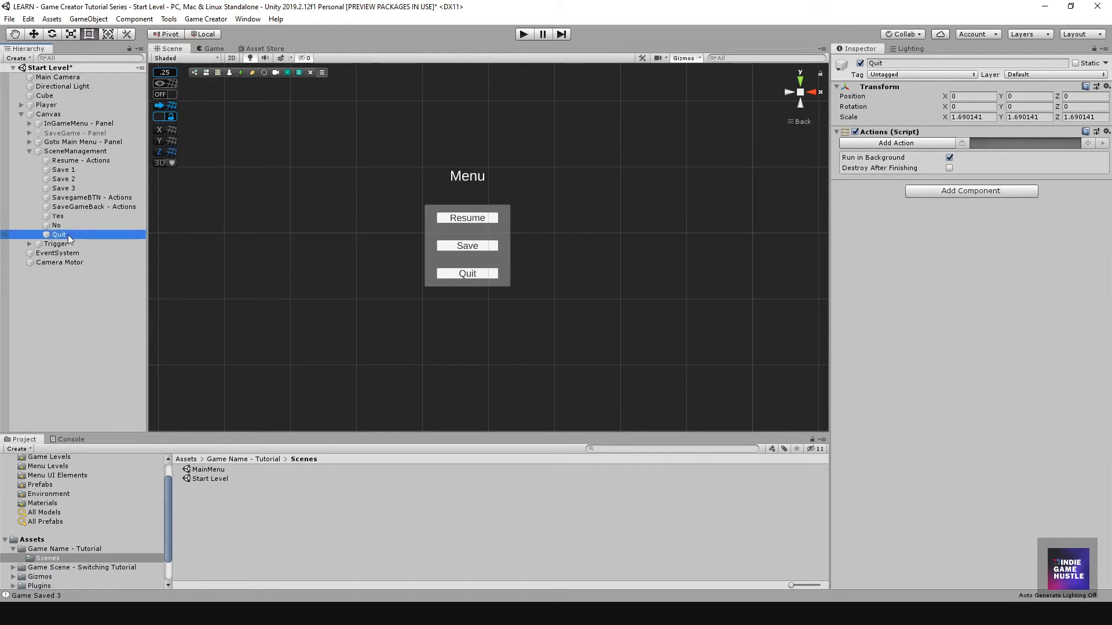
# Rename the new Quit actions object under SceneManagement to MainMenuCall
pyautogui.click(68, 235)
pyautogui.write('Maun')
pyautogui.press('BackSpace')
pyautogui.press('BackSpace')
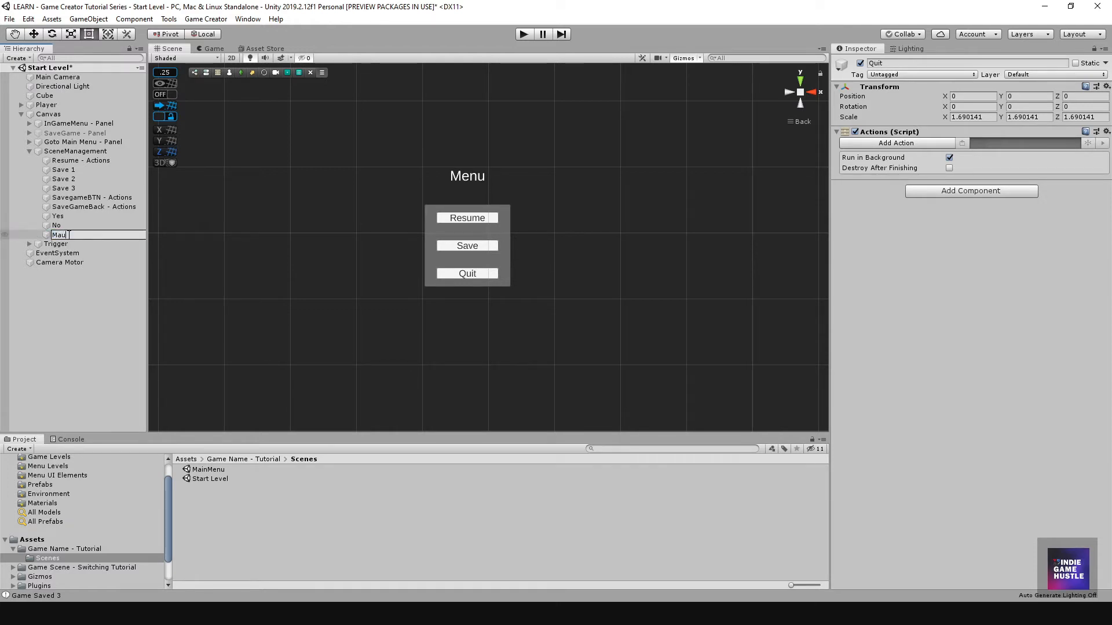
pyautogui.write('inMenuCall')
pyautogui.press('Return')
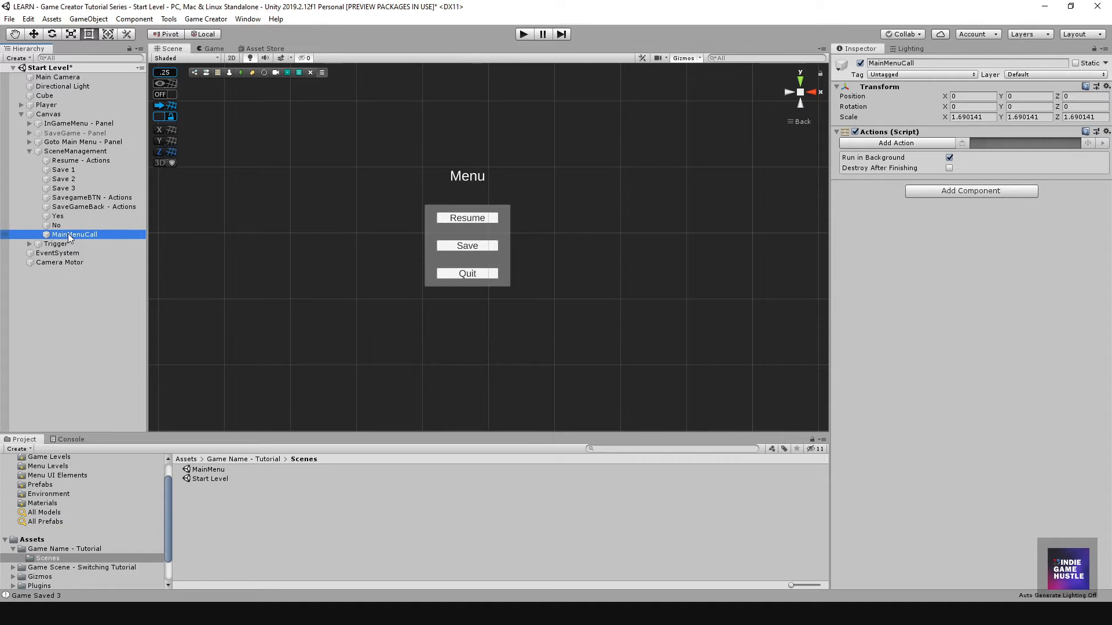
# Change the label text of the in-game menu's Quit button to Main Menu
pyautogui.click(458, 274)
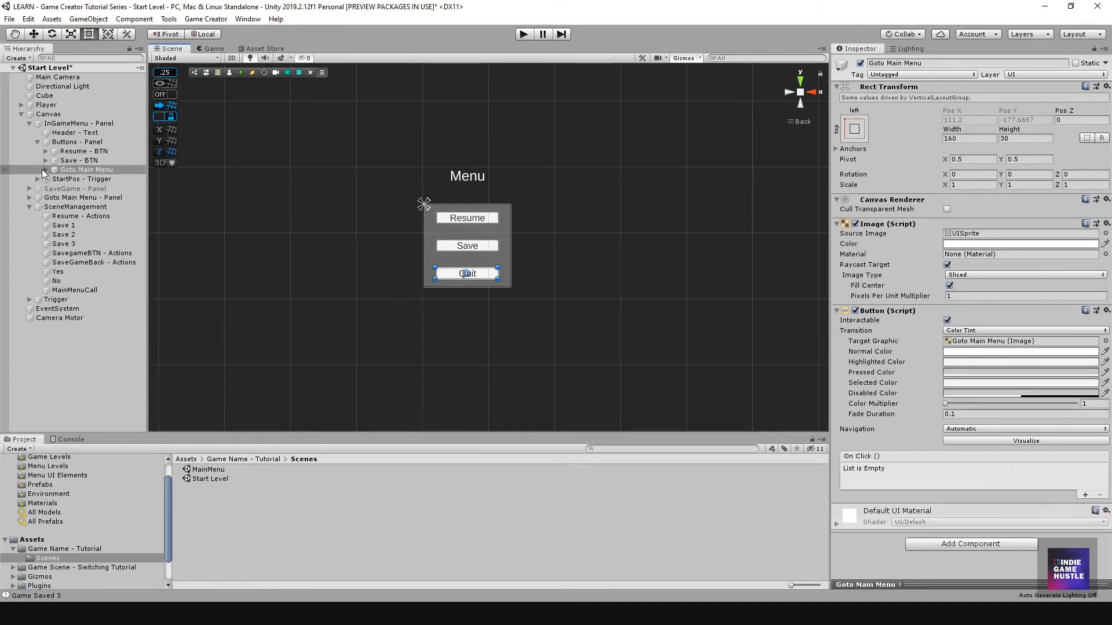
pyautogui.click(46, 169)
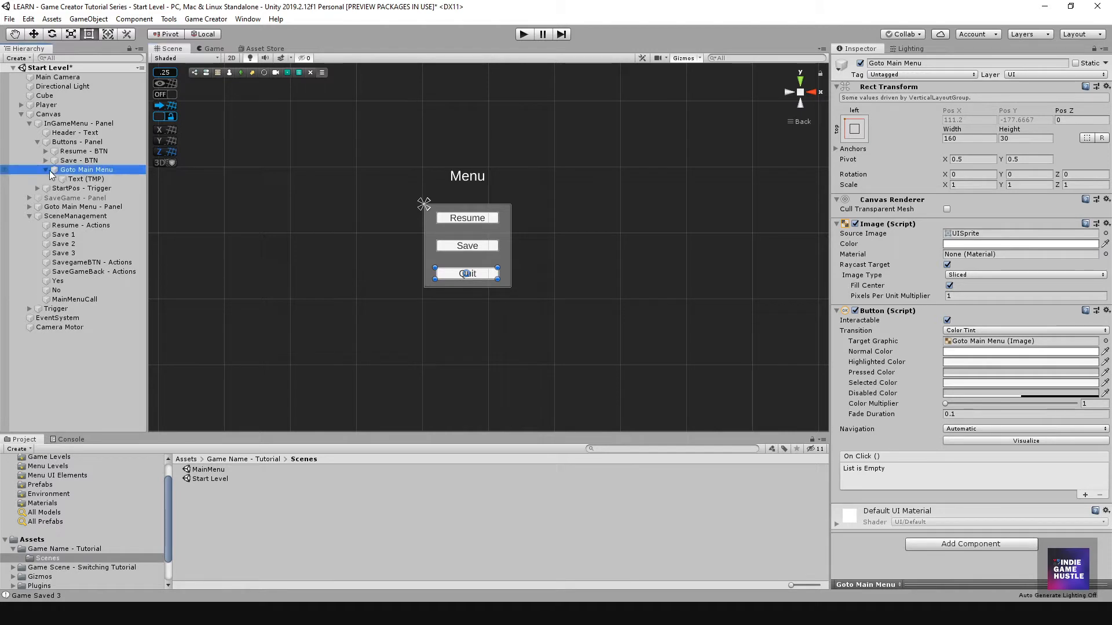
pyautogui.click(81, 179)
pyautogui.click(890, 235)
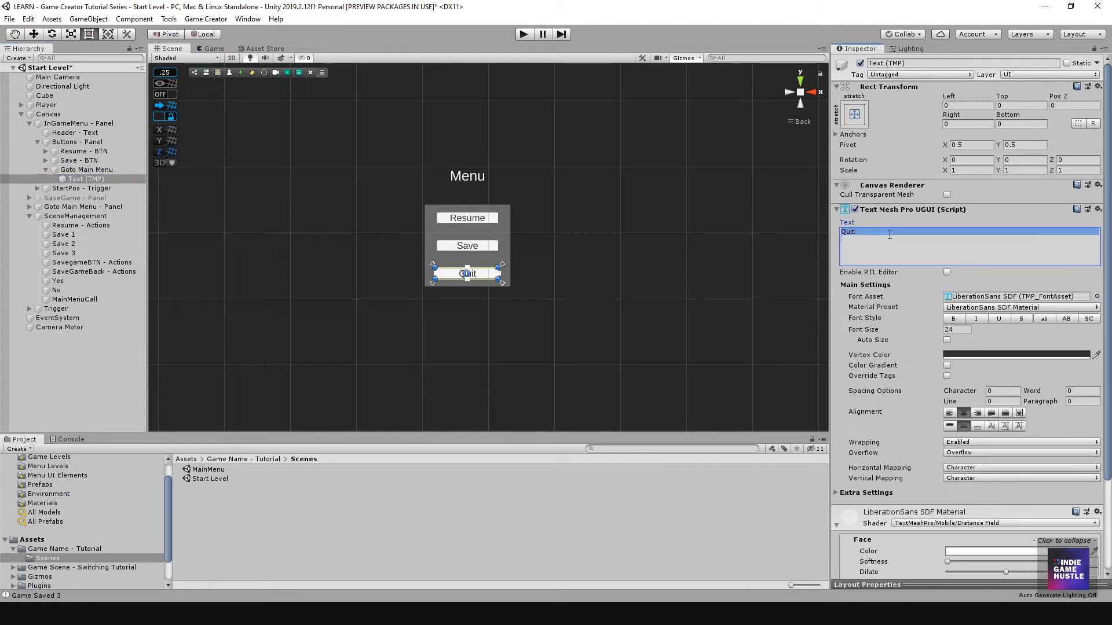
pyautogui.write('Main')
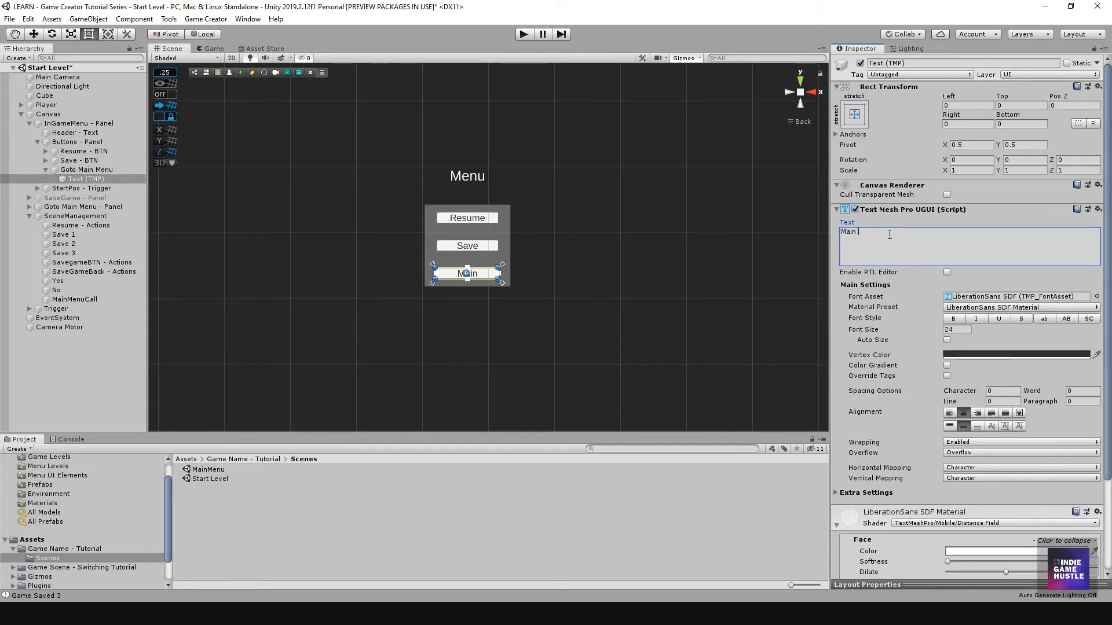
pyautogui.write(' Menu')
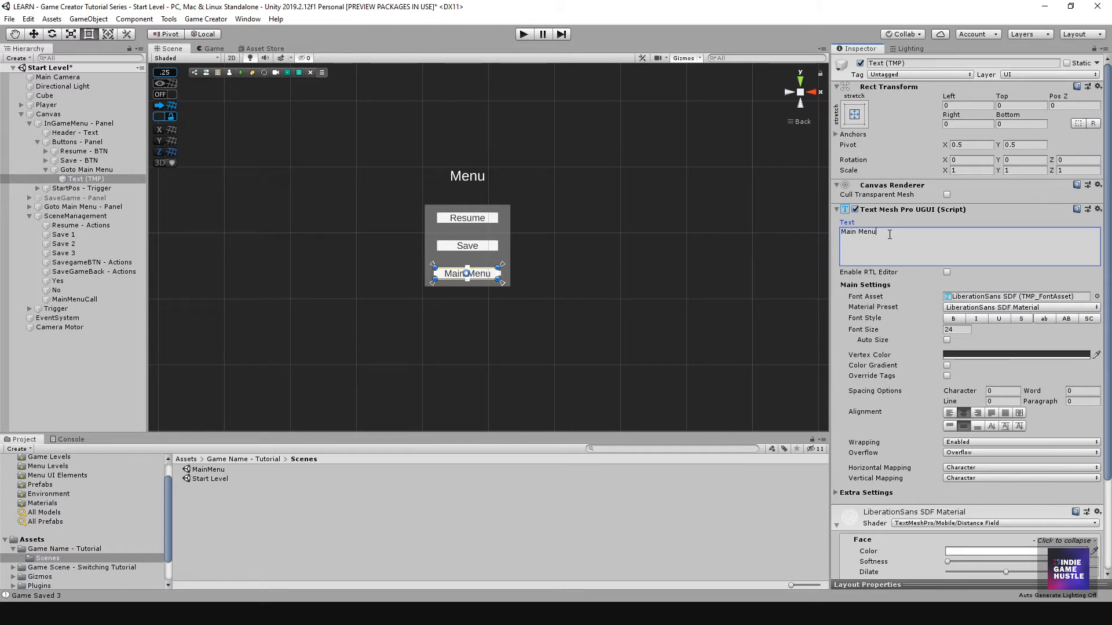
pyautogui.click(135, 336)
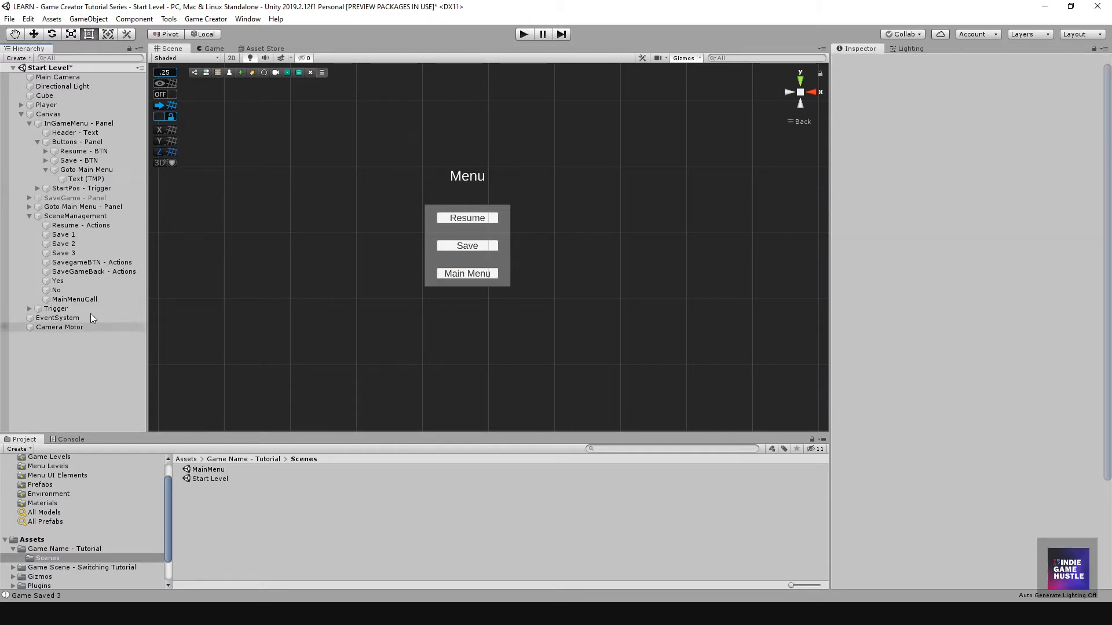
pyautogui.click(46, 169)
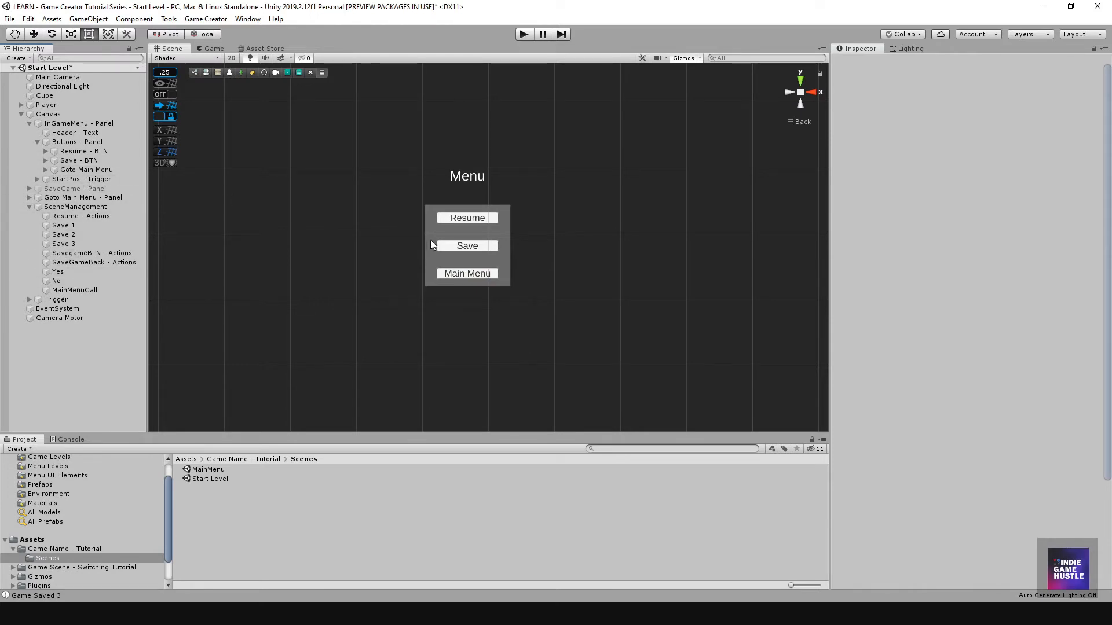
# Add a Set Active action to MainMenuCall that targets Goto Main Menu - Panel with Active on
pyautogui.click(439, 271)
pyautogui.click(75, 290)
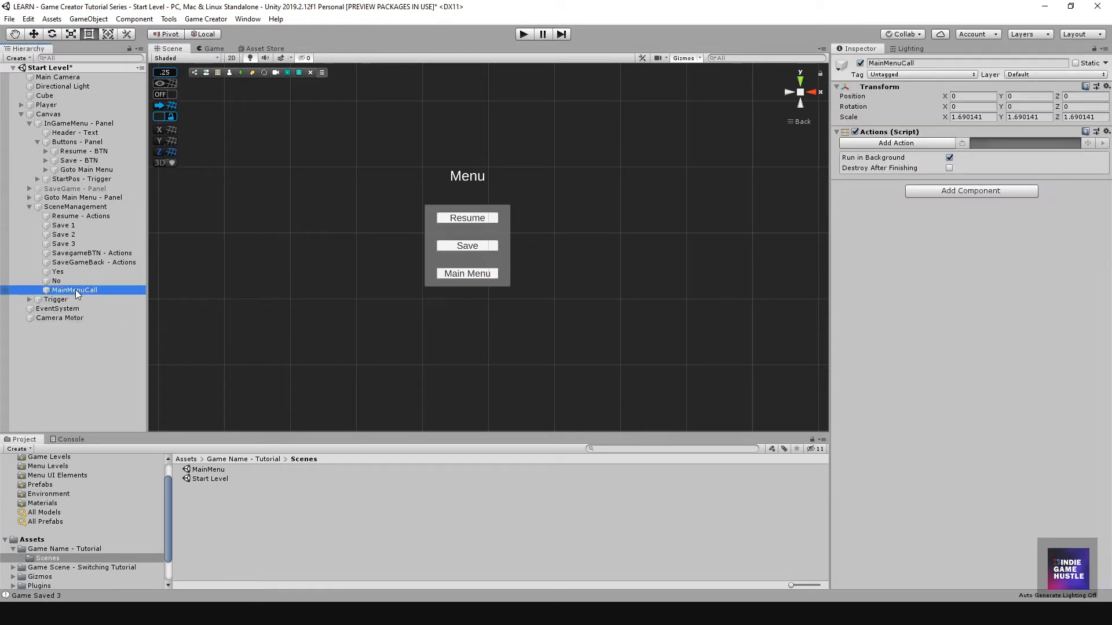
pyautogui.click(934, 143)
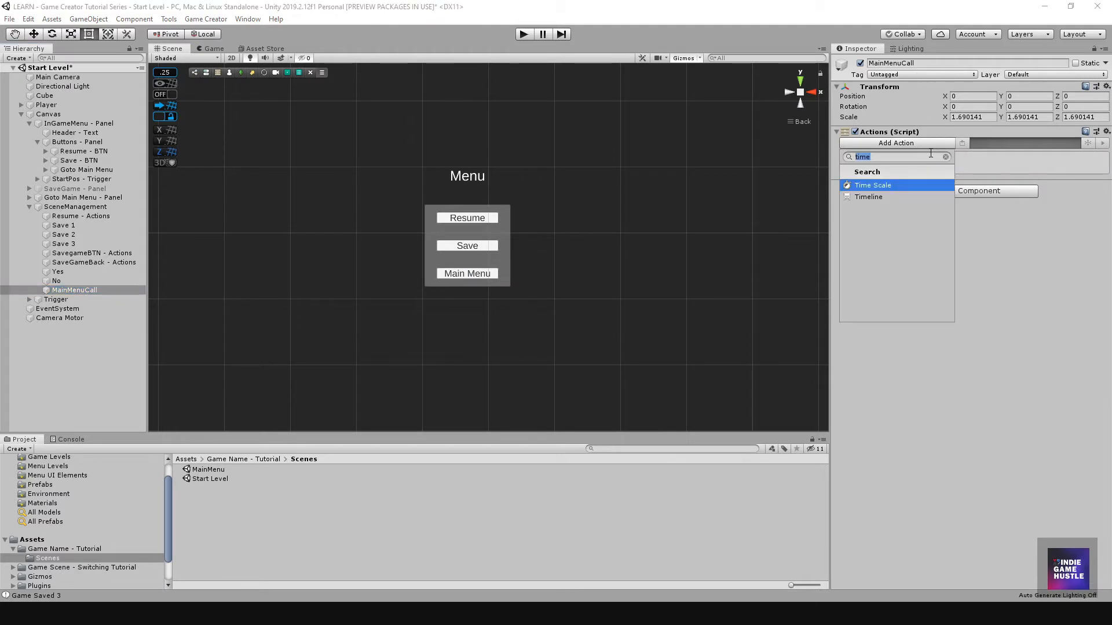
pyautogui.write('Set')
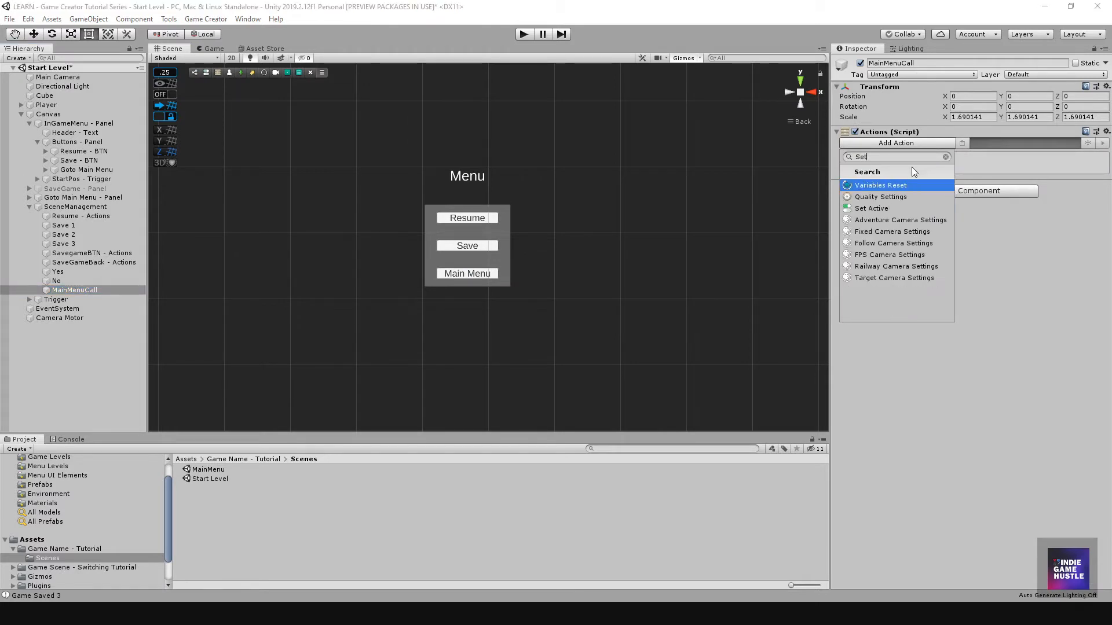
pyautogui.click(890, 208)
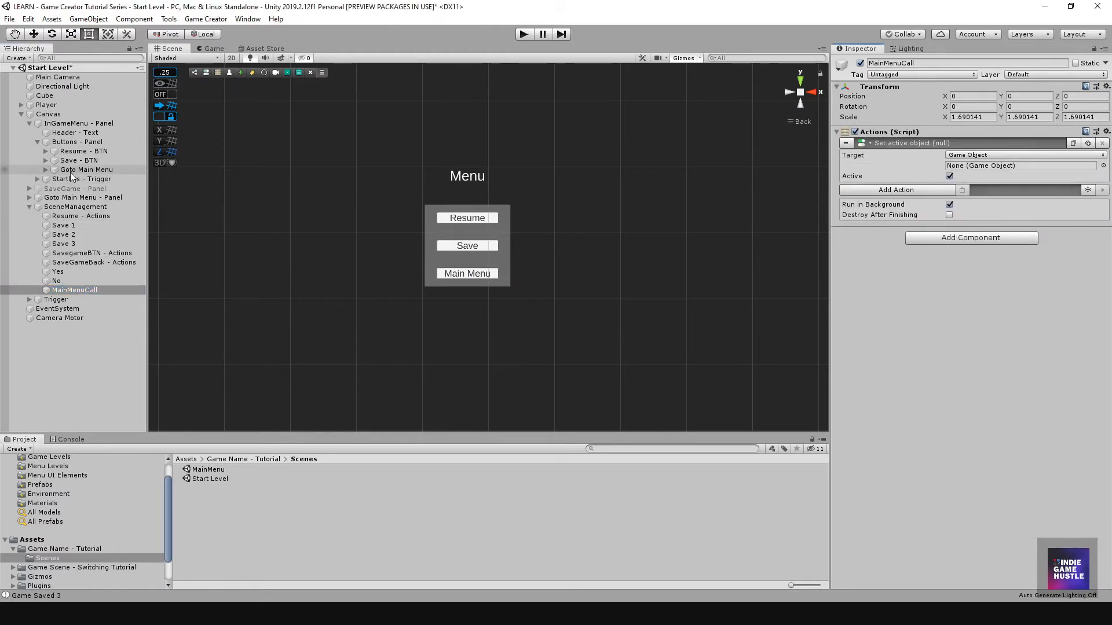
pyautogui.moveTo(54, 199); pyautogui.dragTo(981, 167)
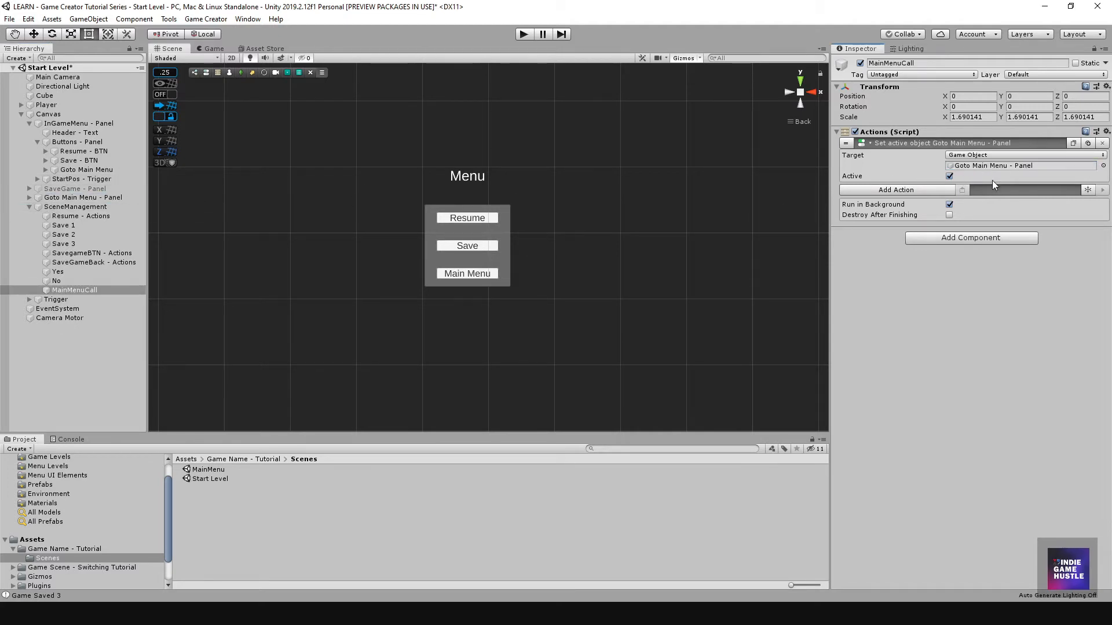
# Add a second Set Active action to MainMenuCall that targets InGameMenu - Panel with Active turned off
pyautogui.click(961, 190)
pyautogui.click(949, 223)
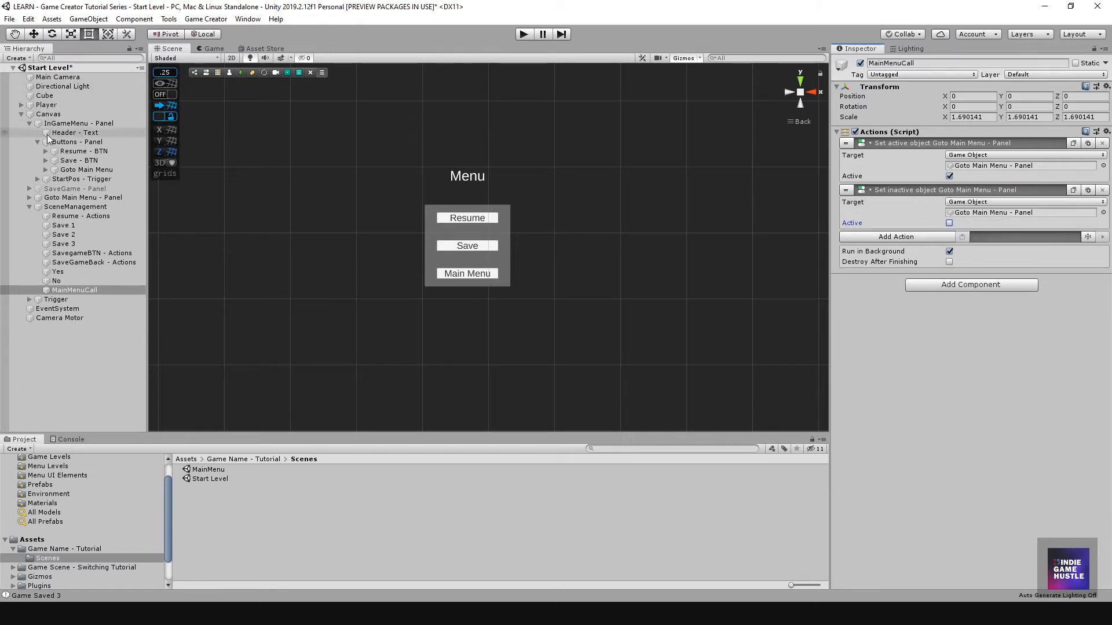
pyautogui.moveTo(75, 124); pyautogui.dragTo(972, 216)
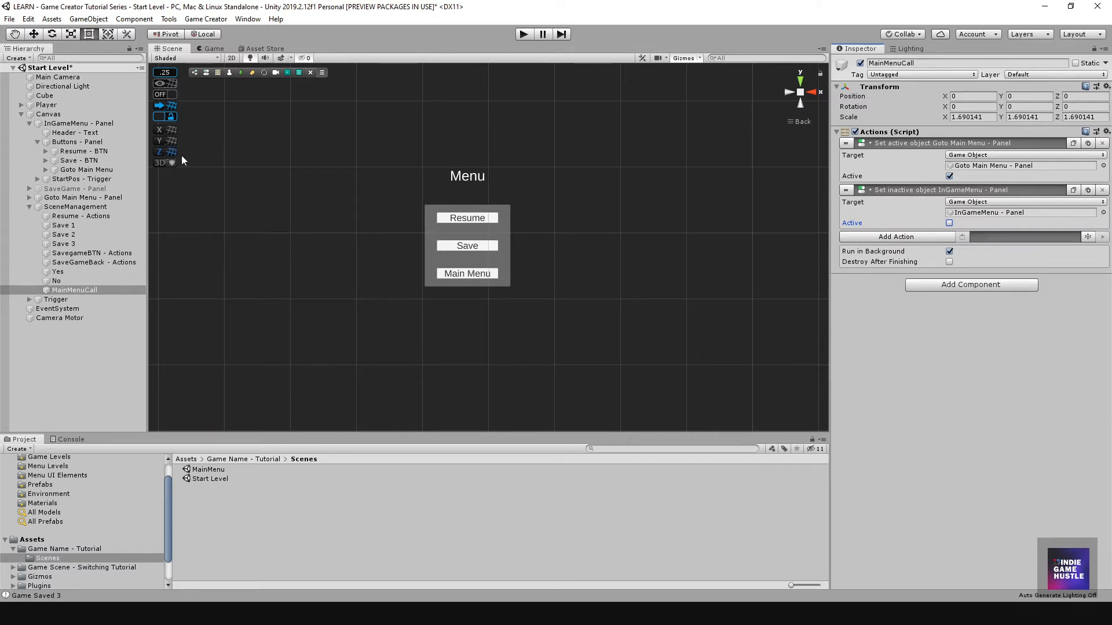
# Add an On Click event to the Goto Main Menu button that runs Actions.Execute on MainMenuCall
pyautogui.click(453, 274)
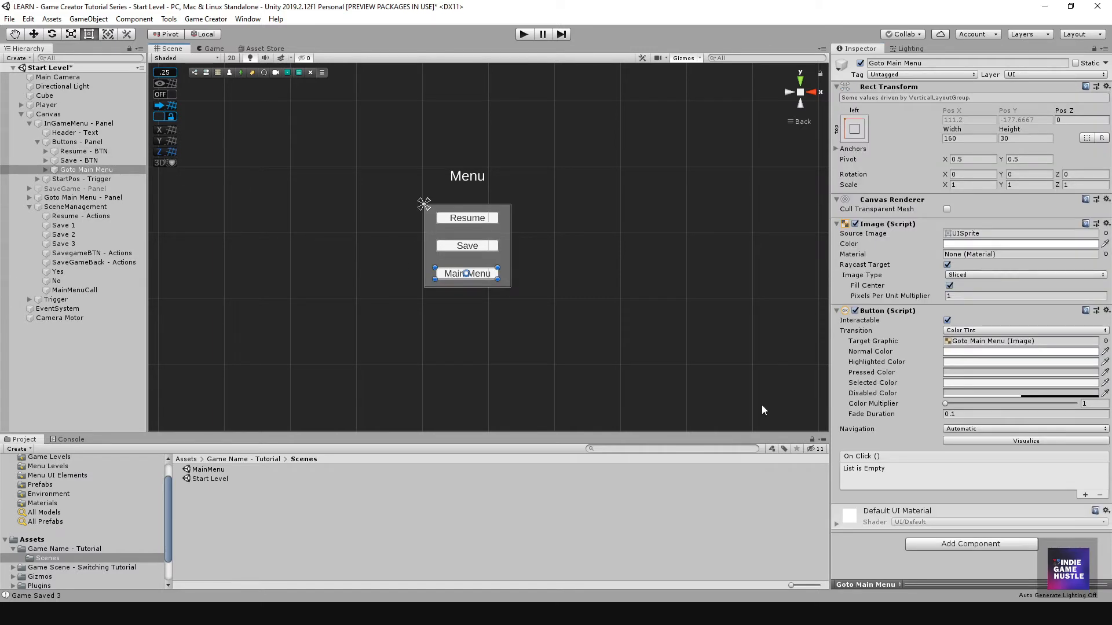
pyautogui.click(1084, 495)
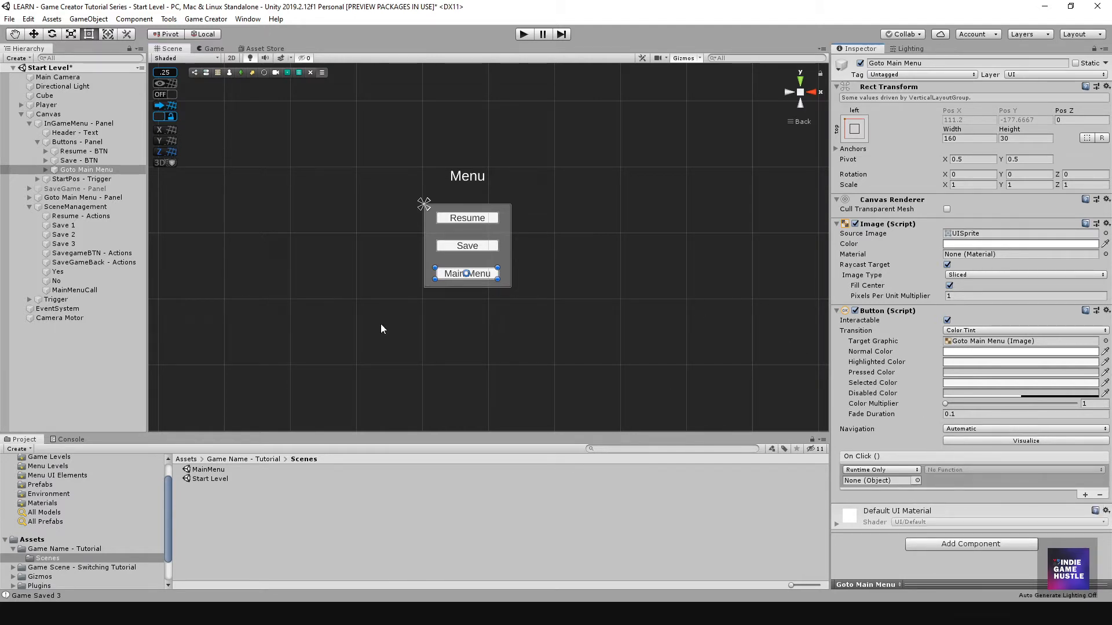
pyautogui.moveTo(58, 291); pyautogui.dragTo(870, 485)
pyautogui.click(954, 471)
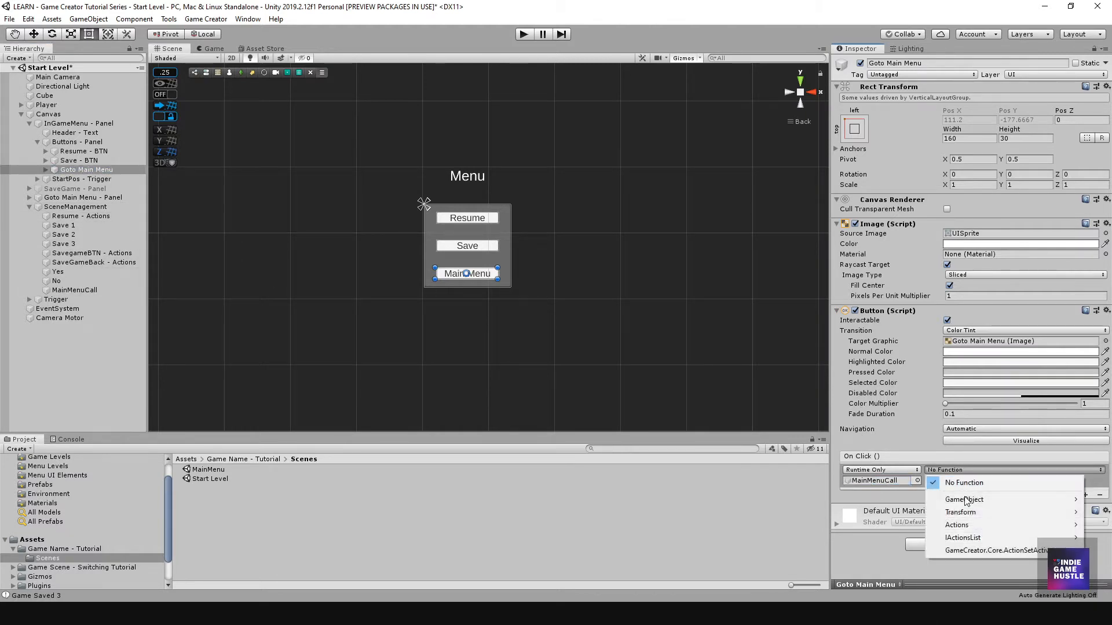
pyautogui.moveTo(965, 527)
pyautogui.click(789, 423)
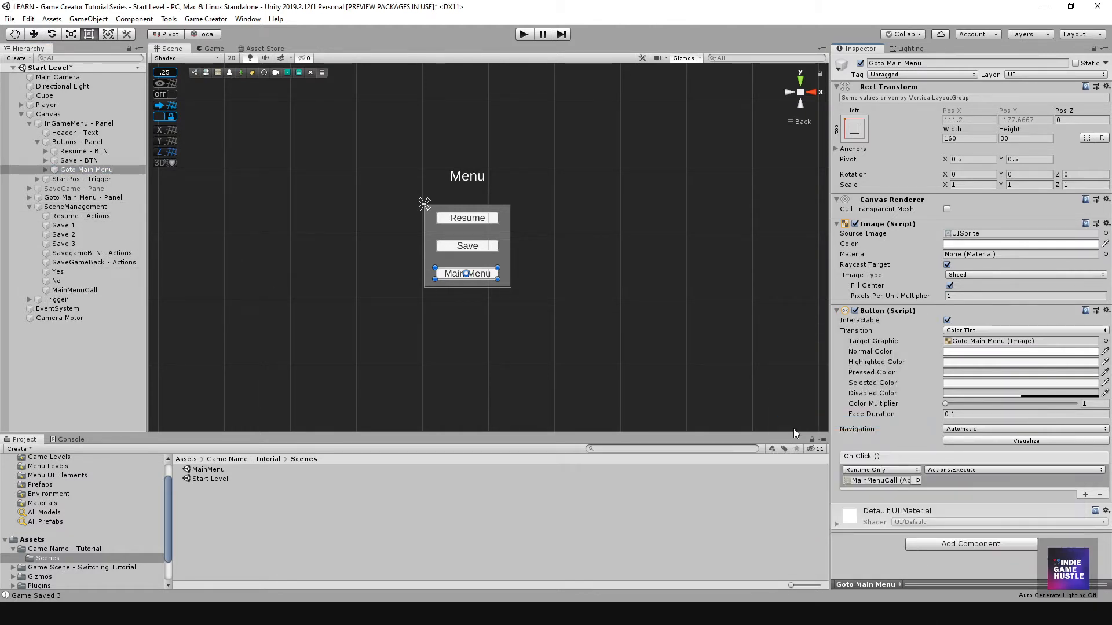
# Deactivate InGameMenu - Panel in the scene
pyautogui.click(61, 124)
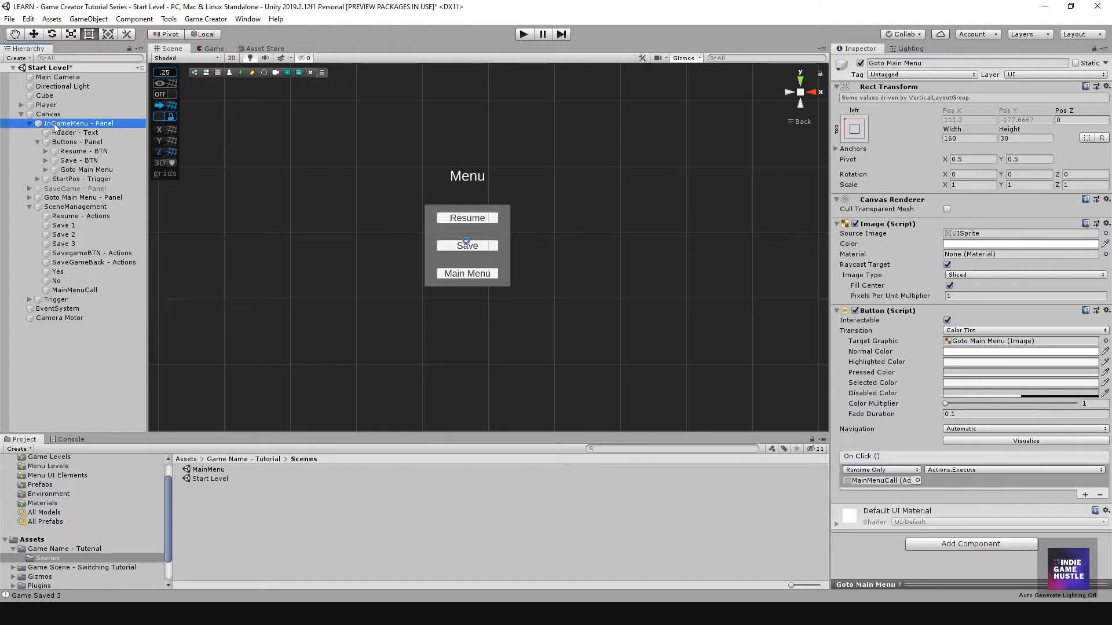
pyautogui.click(860, 62)
pyautogui.scroll(-5, 566, 283)
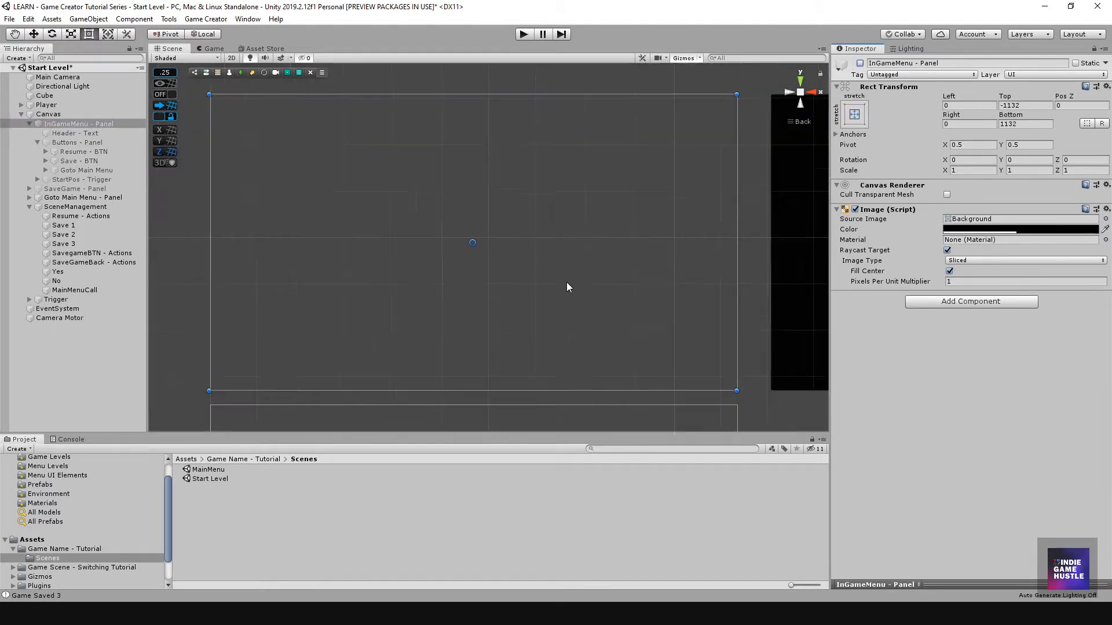
# Add an On Click event to the Yes button that runs Actions.Execute on the Yes actions object under SceneManagement
pyautogui.scroll(5, 388, 253)
pyautogui.click(452, 235)
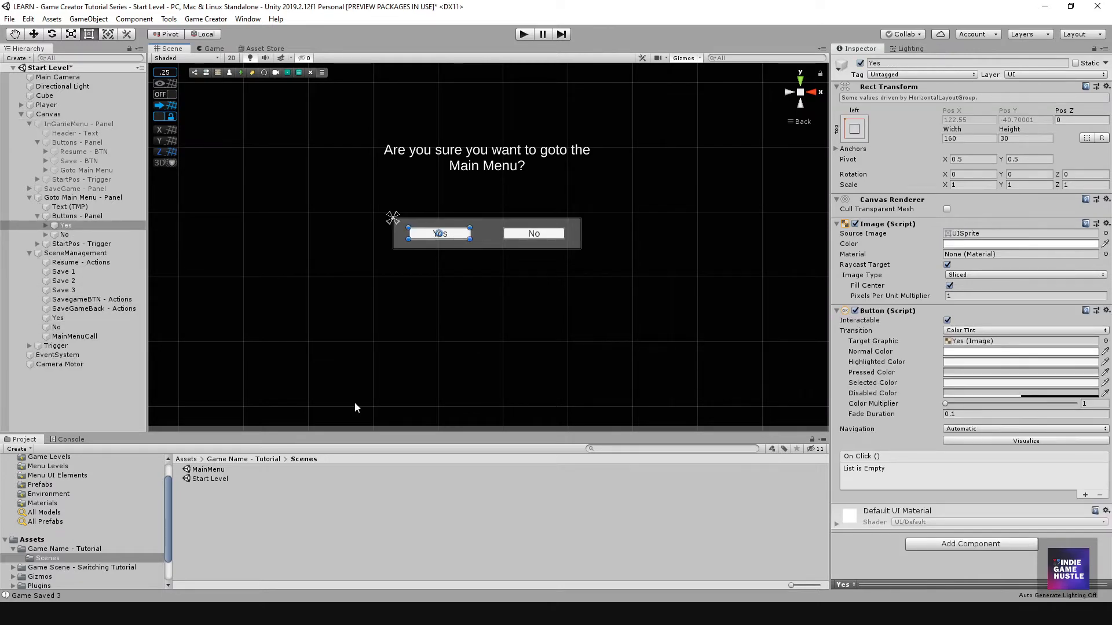
pyautogui.click(1086, 495)
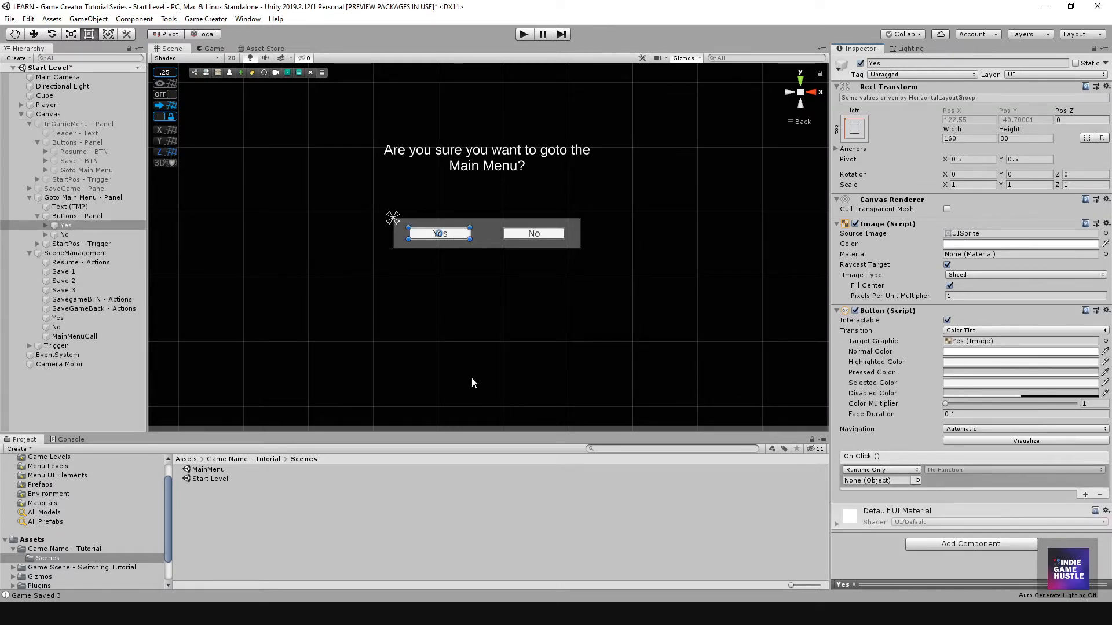
pyautogui.moveTo(62, 320); pyautogui.dragTo(874, 481)
pyautogui.click(955, 470)
pyautogui.moveTo(974, 526)
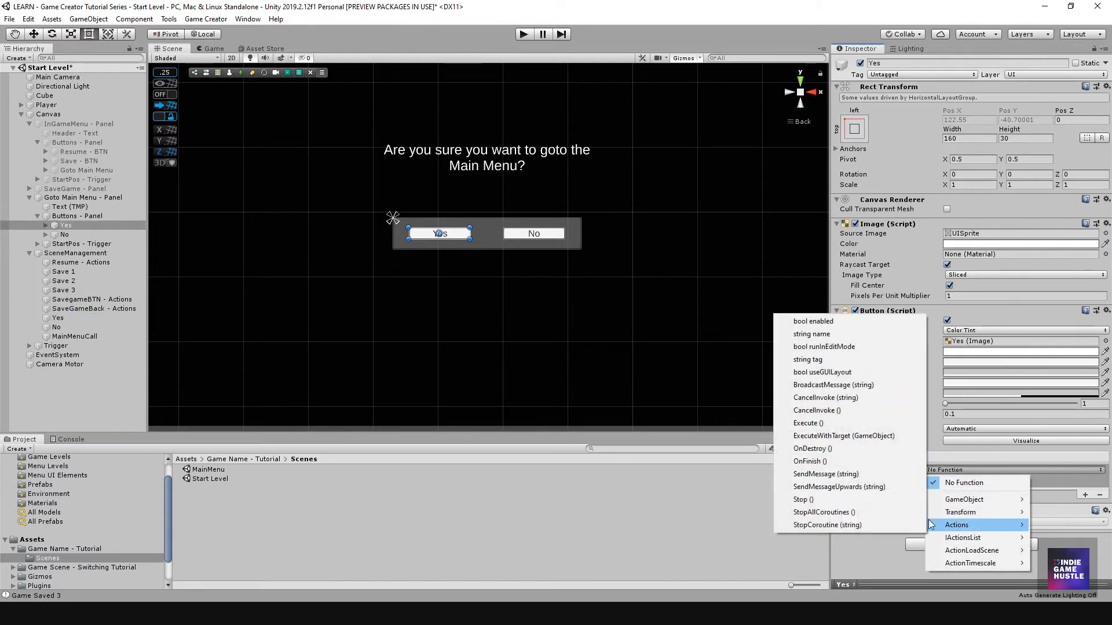
pyautogui.click(835, 423)
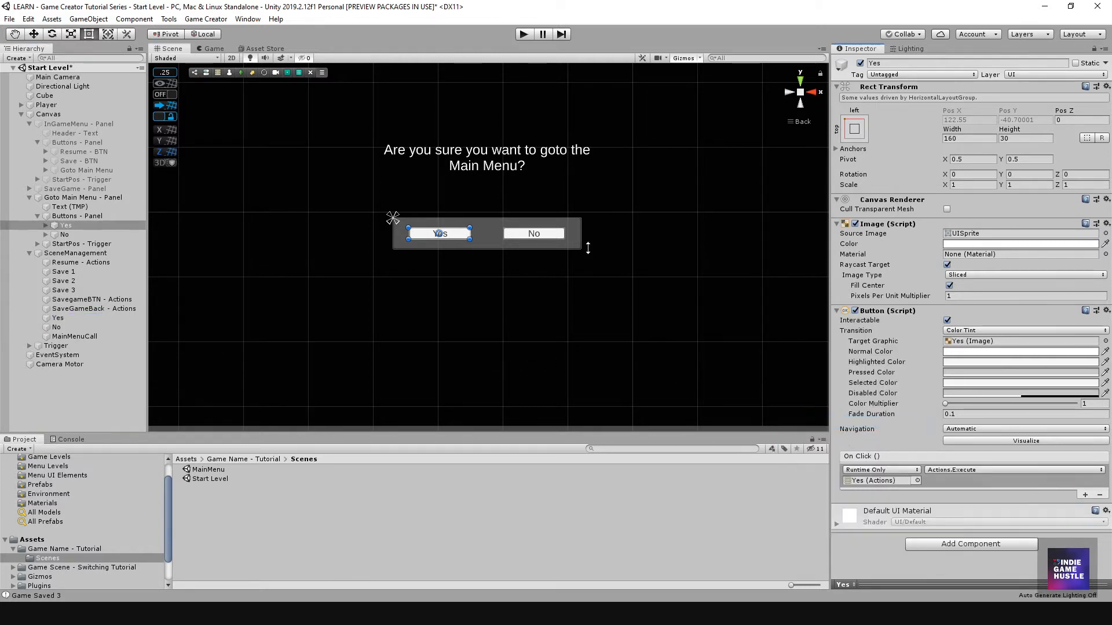
# Add an On Click event to the No button that runs Actions.Execute on the No actions object under SceneManagement
pyautogui.click(510, 234)
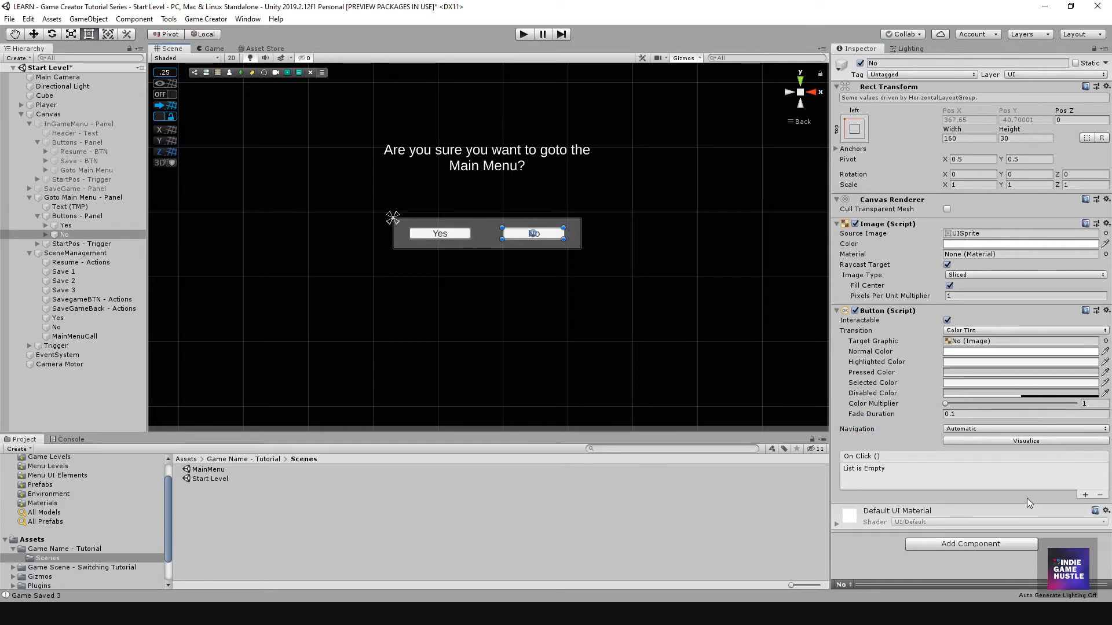
pyautogui.click(1085, 496)
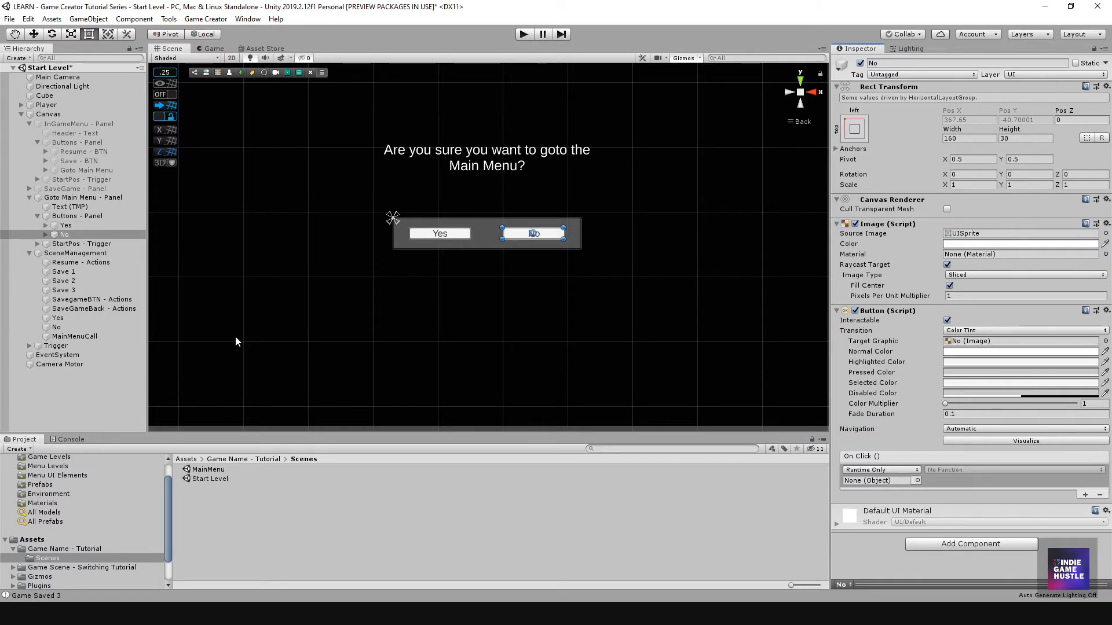
pyautogui.moveTo(57, 327); pyautogui.dragTo(877, 481)
pyautogui.click(964, 471)
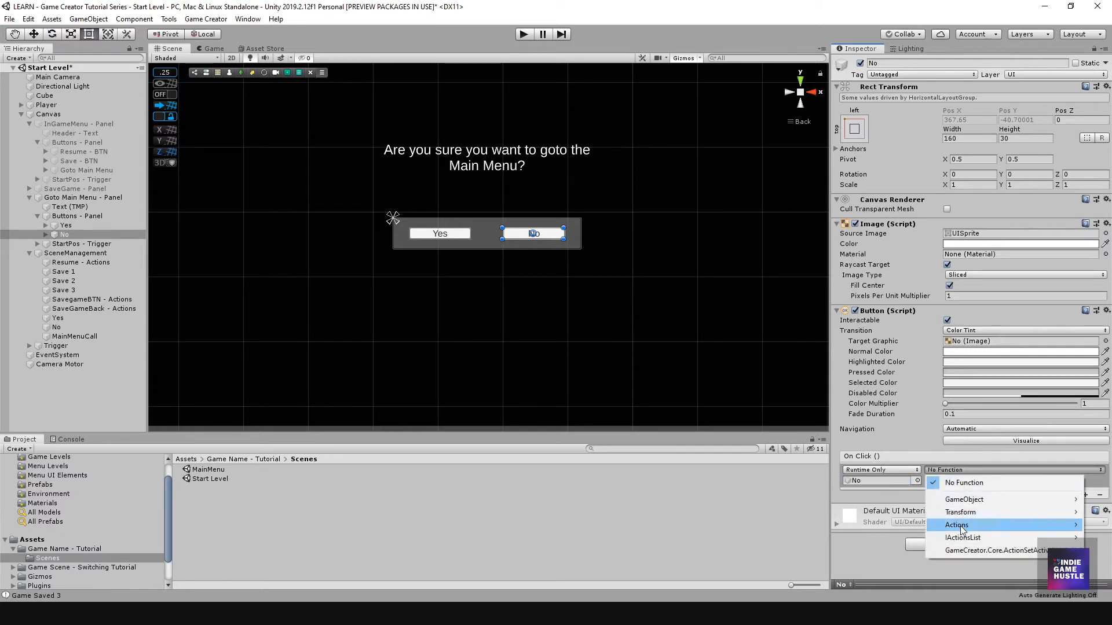
pyautogui.moveTo(959, 525)
pyautogui.click(808, 422)
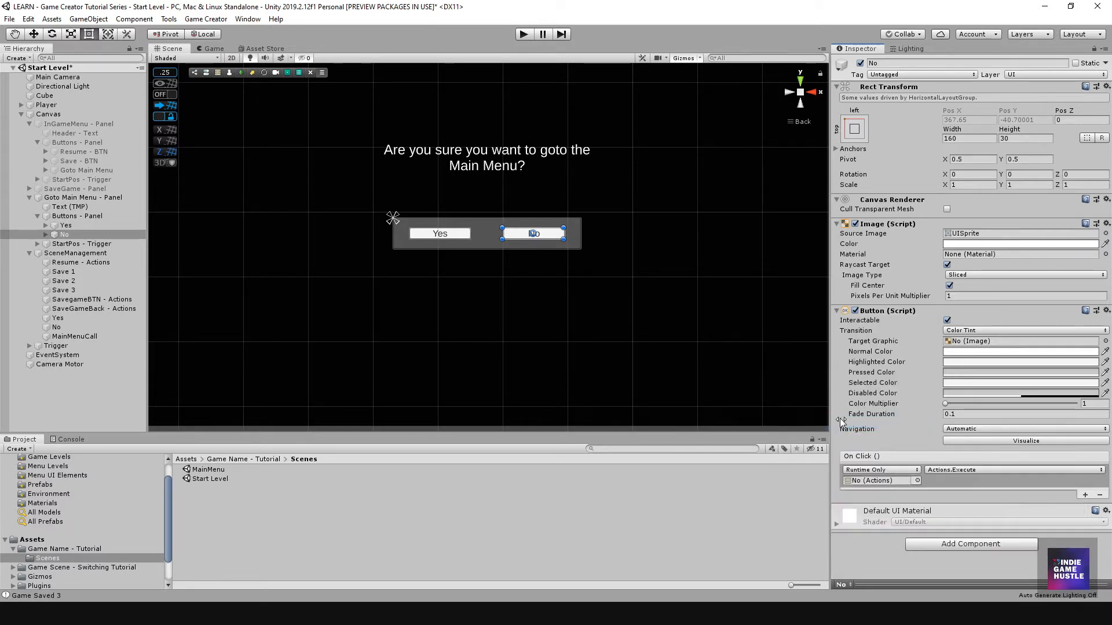
# Collapse the expanded groups under Canvas in the hierarchy and deactivate Goto Main Menu - Panel
pyautogui.scroll(-7, 509, 360)
pyautogui.moveTo(449, 278); pyautogui.dragTo(545, 304, button='middle')
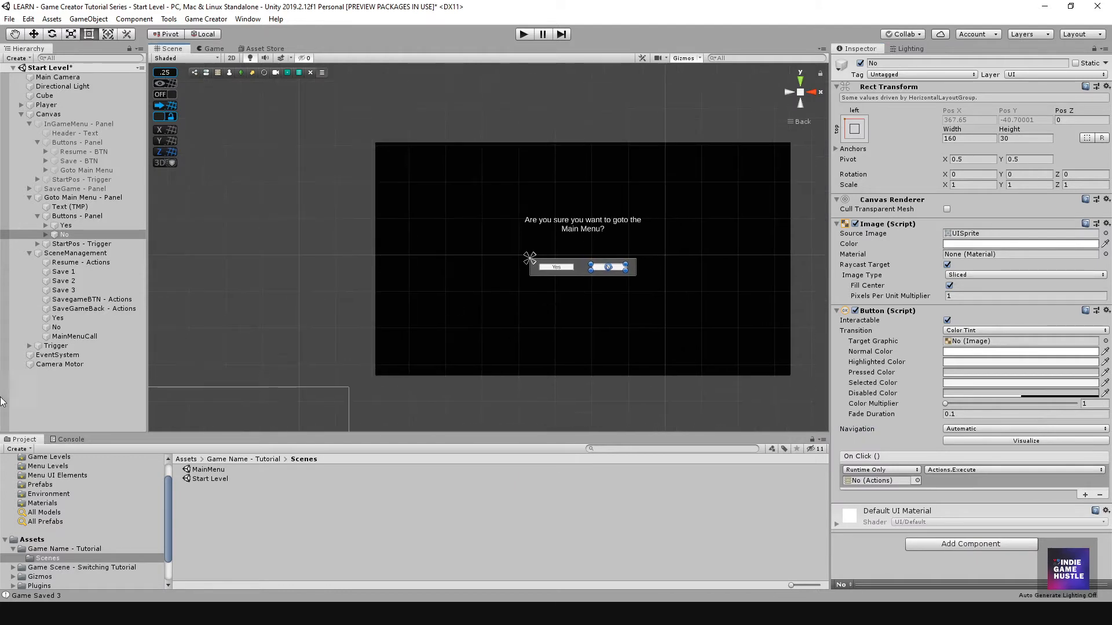
pyautogui.click(58, 380)
pyautogui.click(29, 253)
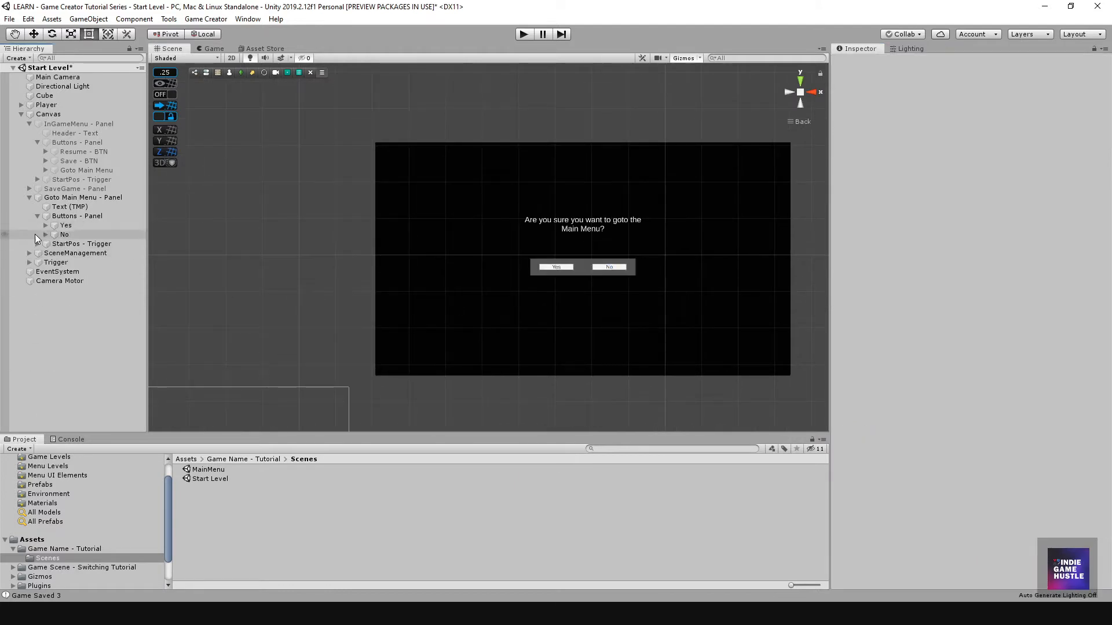
pyautogui.click(30, 197)
pyautogui.click(30, 124)
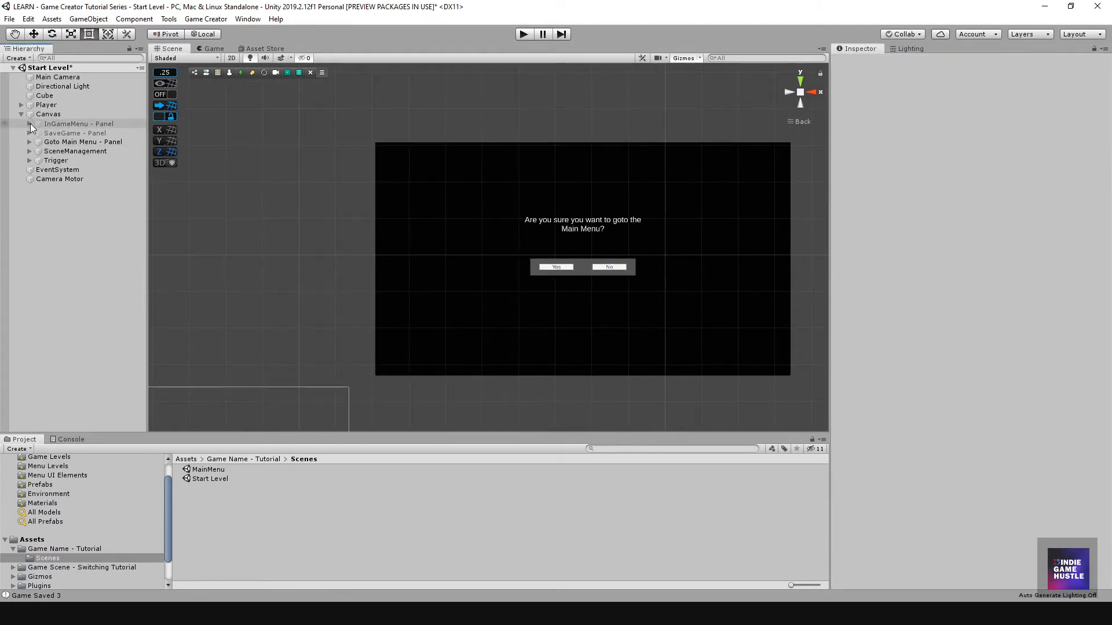
pyautogui.click(58, 142)
pyautogui.click(861, 63)
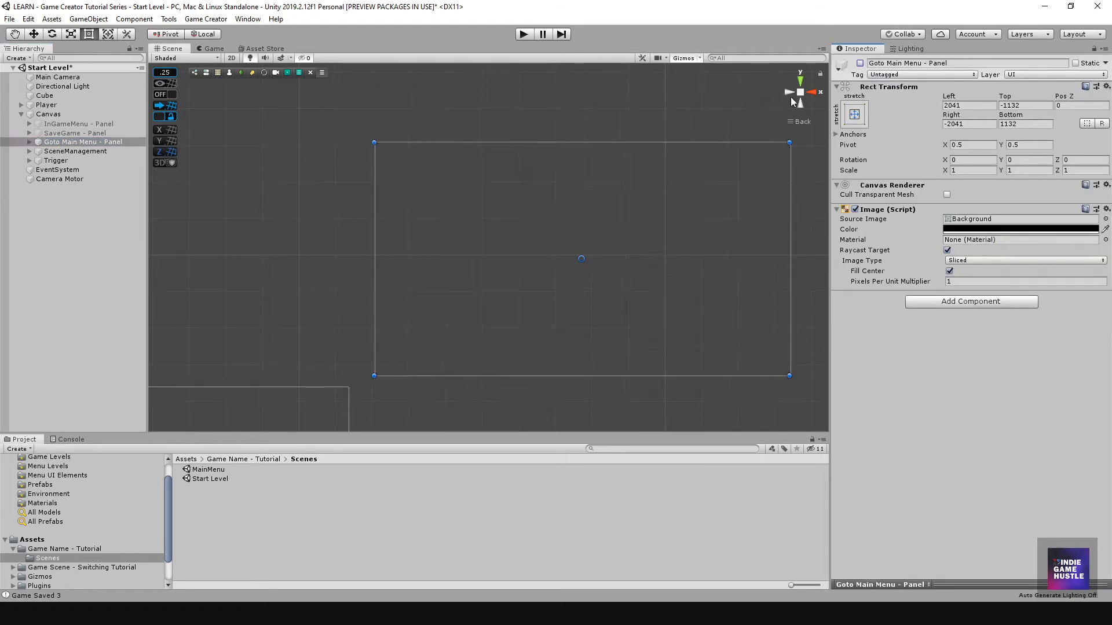
pyautogui.scroll(-2, 367, 388)
pyautogui.moveTo(367, 388); pyautogui.dragTo(498, 320, button='middle')
pyautogui.click(476, 339)
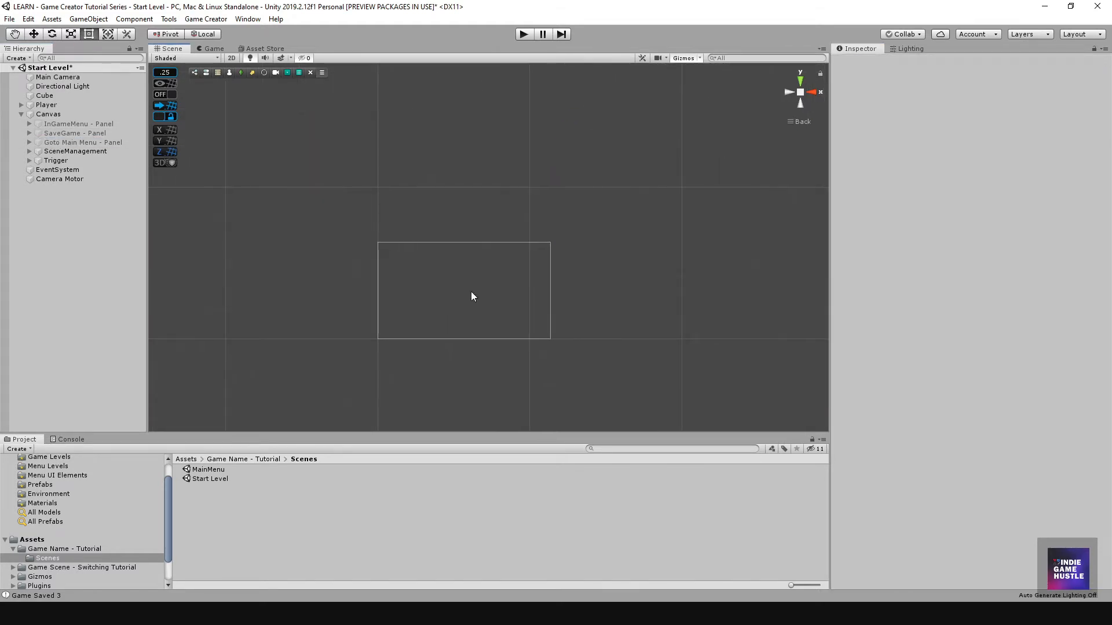
# Play the scene and test the in-game menu's Resume button, then its Save button and the save screen's Back button
pyautogui.click(522, 34)
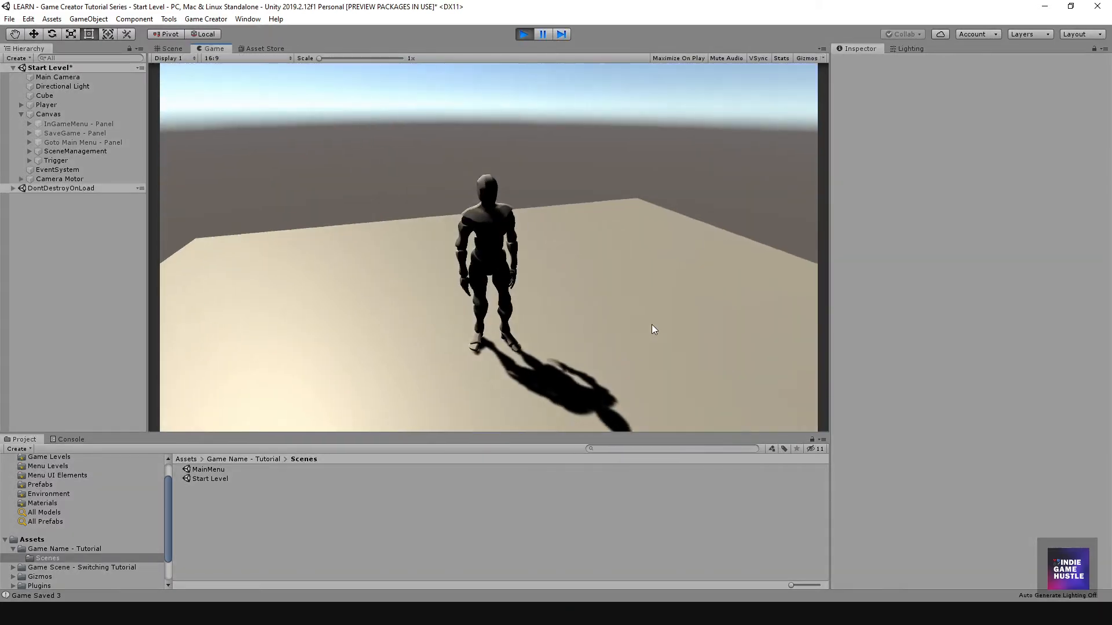
pyautogui.press('Escape')
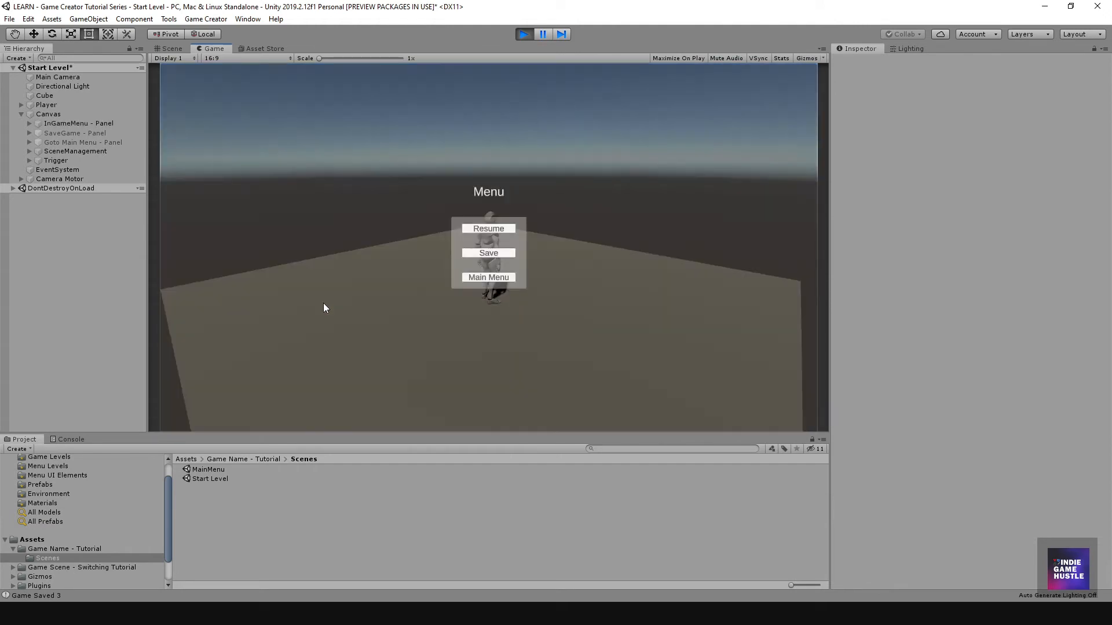
pyautogui.click(476, 228)
pyautogui.press('Escape')
pyautogui.click(482, 254)
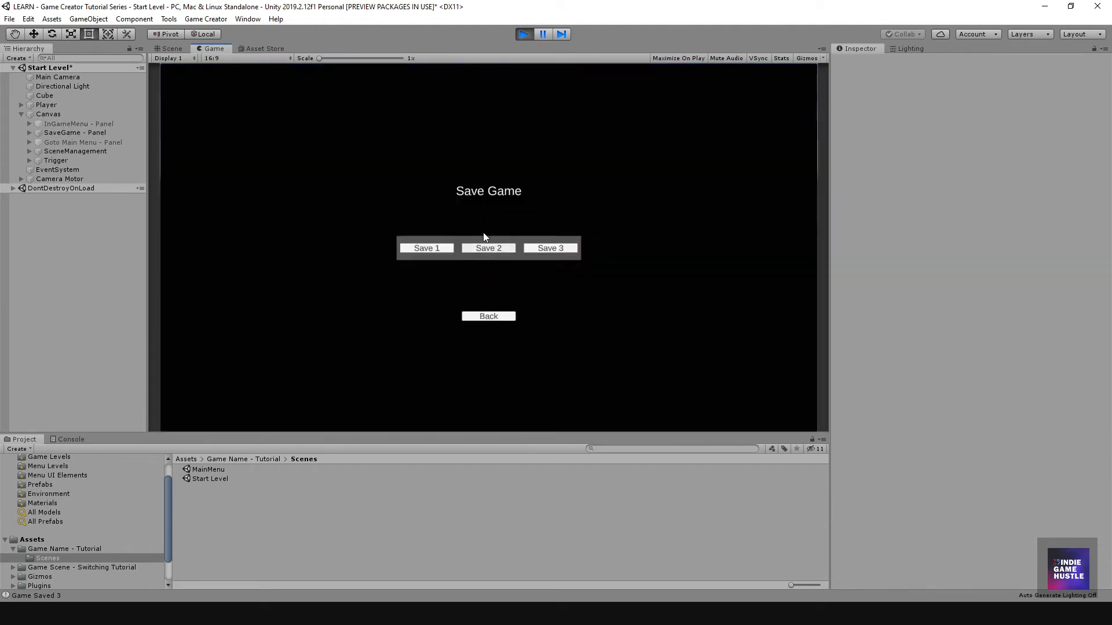
pyautogui.click(470, 319)
# Test the Main Menu button by answering No, then resume the game, reopen the in-game menu and resume again
pyautogui.click(472, 279)
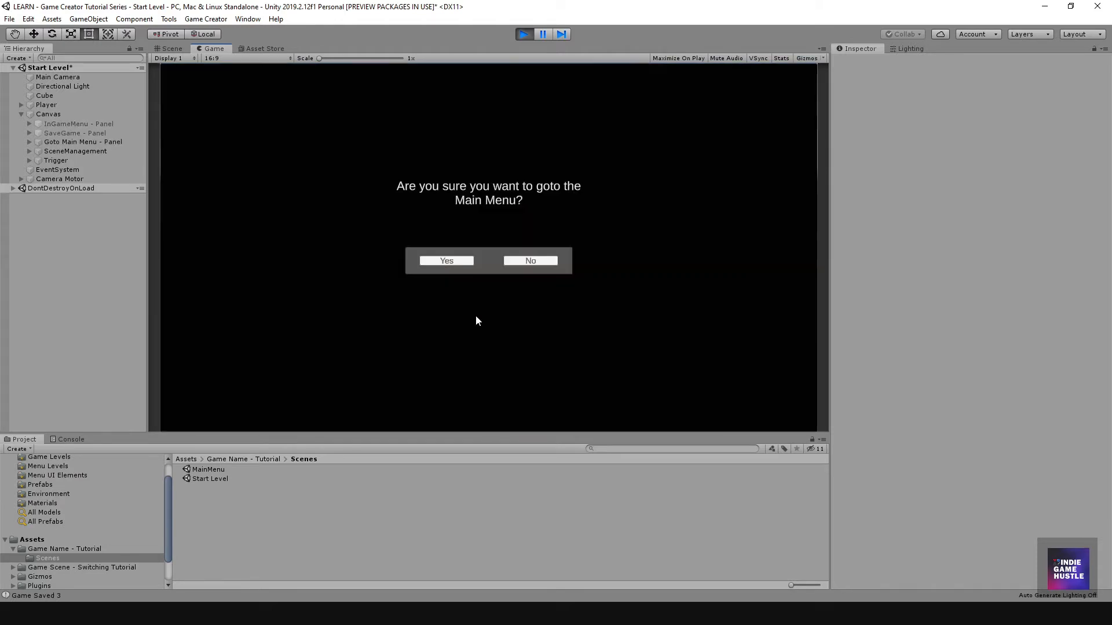
pyautogui.click(520, 261)
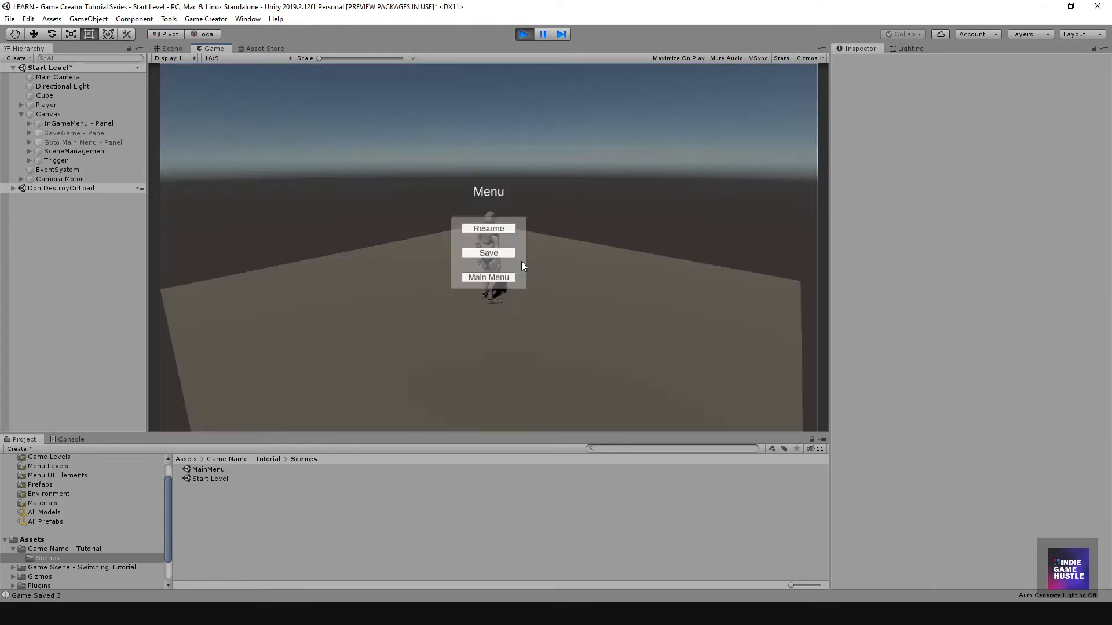
pyautogui.click(489, 229)
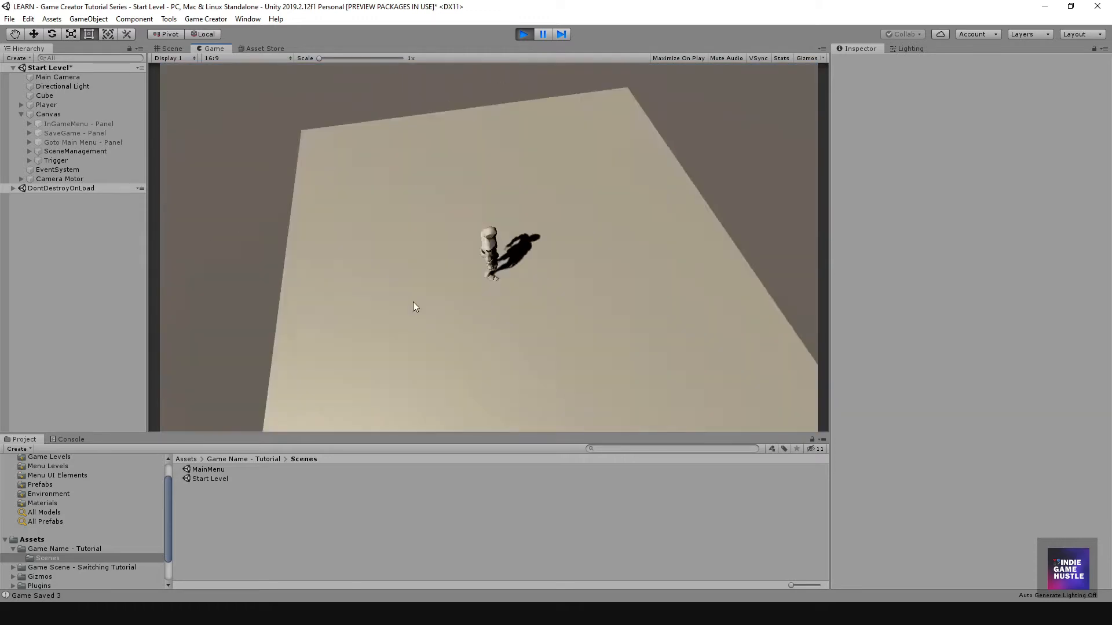
pyautogui.press('Escape')
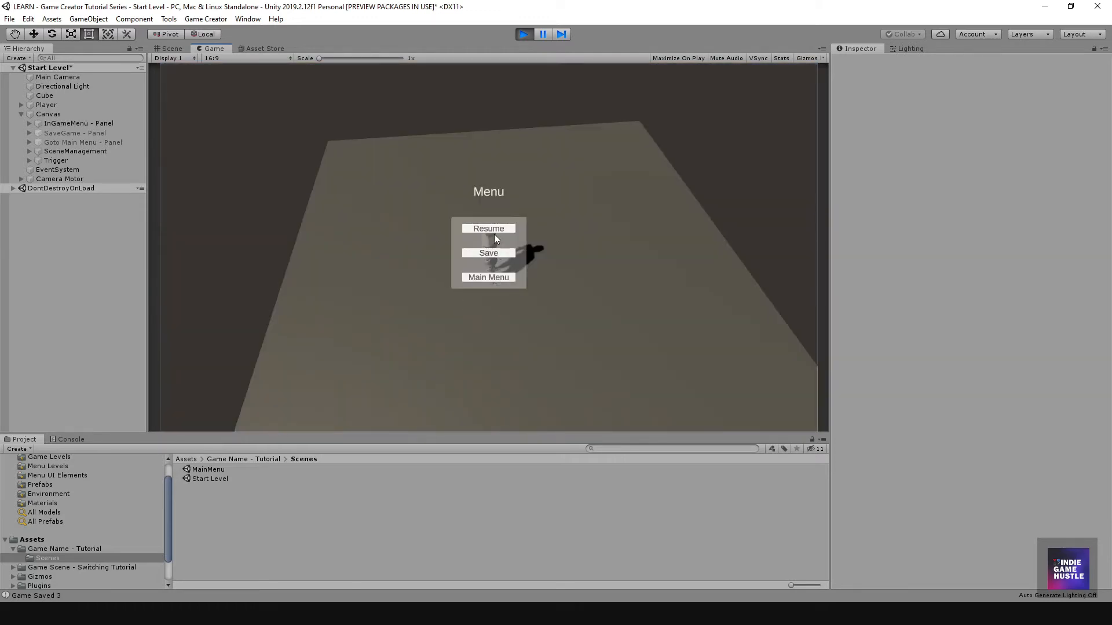
pyautogui.click(495, 231)
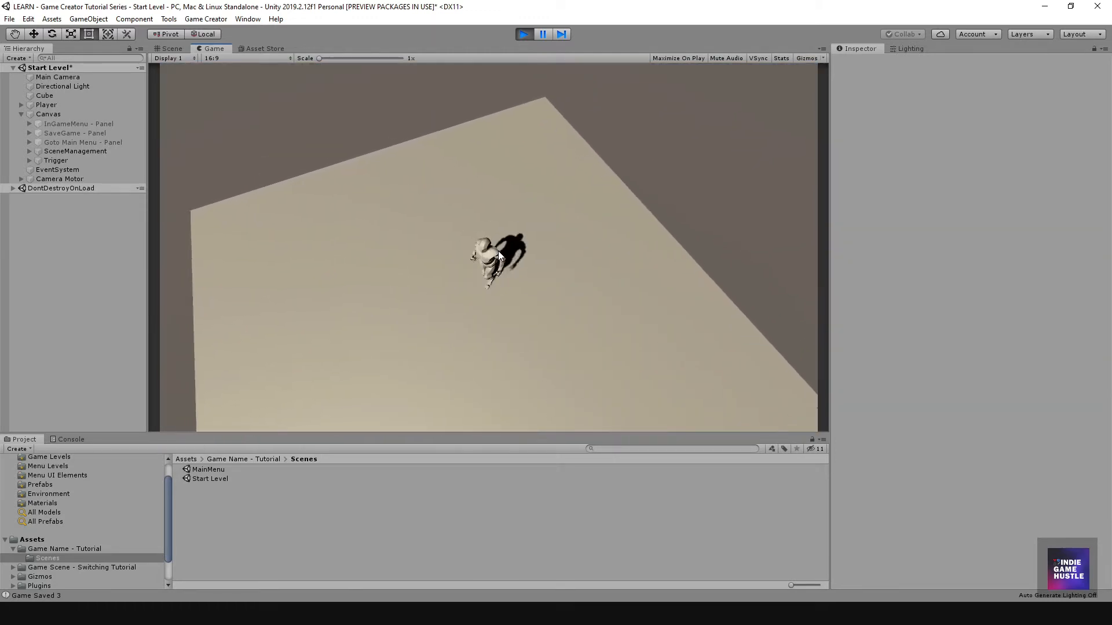
# Reopen the in-game menu, choose Main Menu and answer Yes to test loading the MainMenu scene
pyautogui.press('Escape')
pyautogui.click(509, 275)
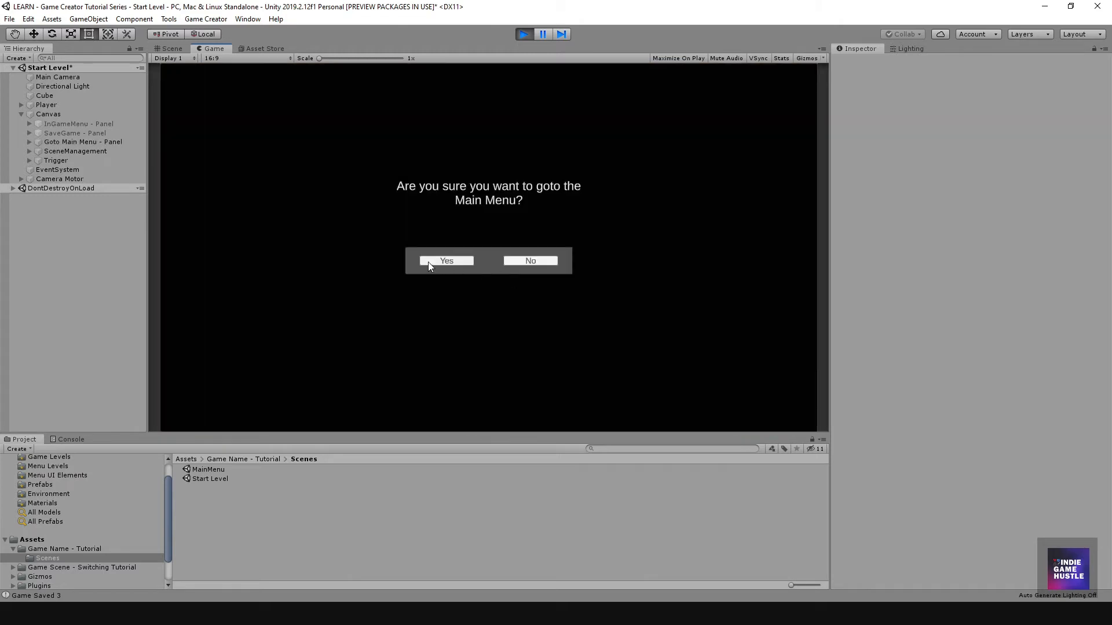
pyautogui.click(458, 263)
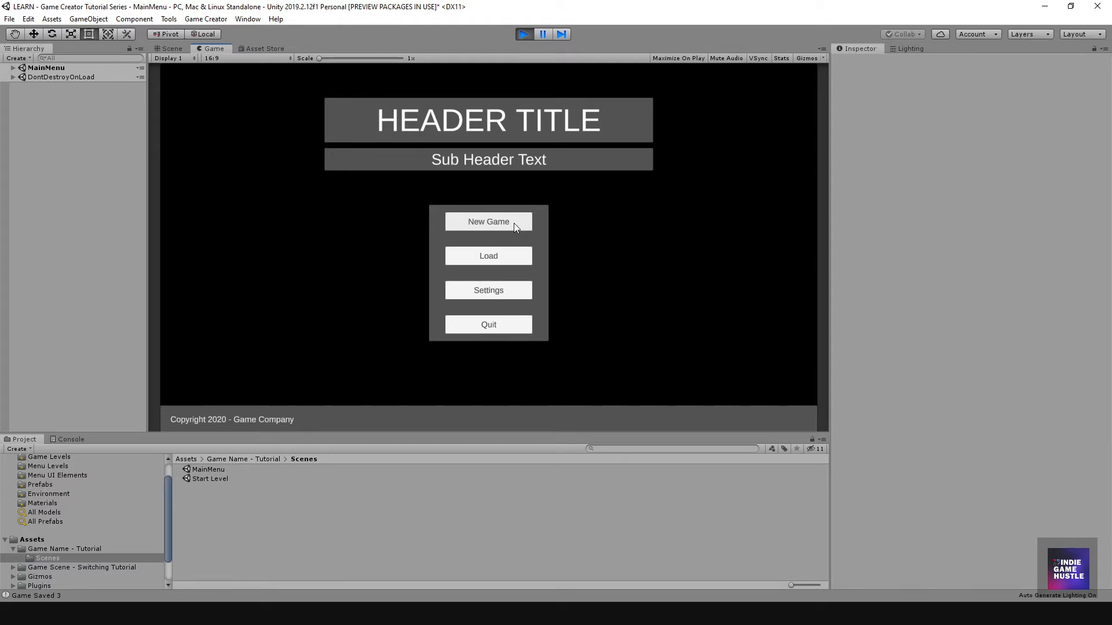
# Test New Game, Settings and Load in the main menu, going back from each opened screen, and stop play mode
pyautogui.click(493, 218)
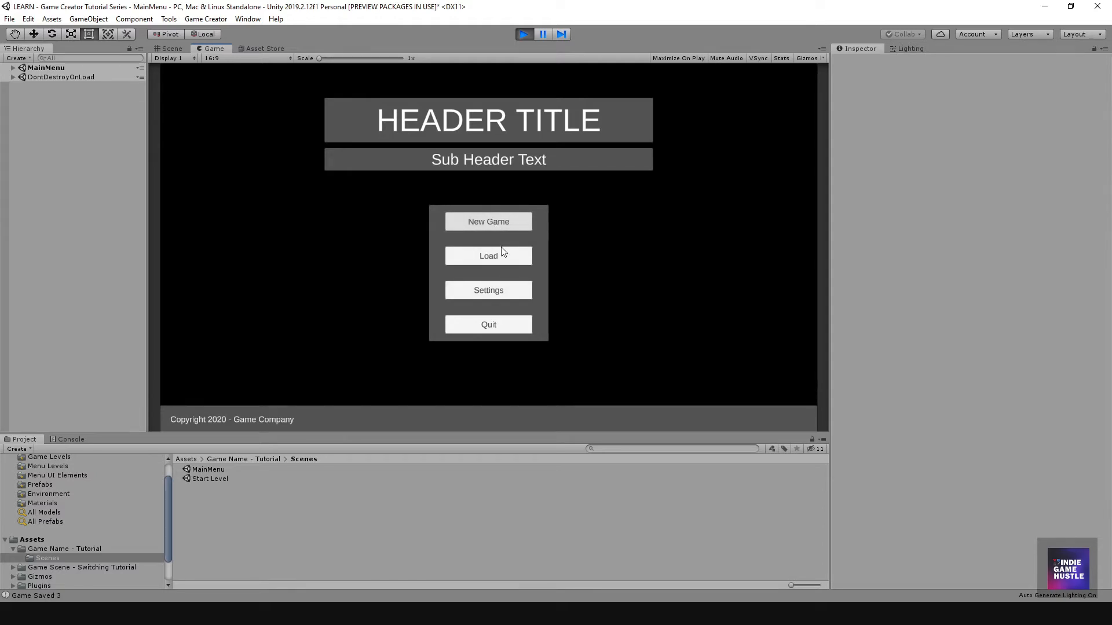
pyautogui.click(495, 221)
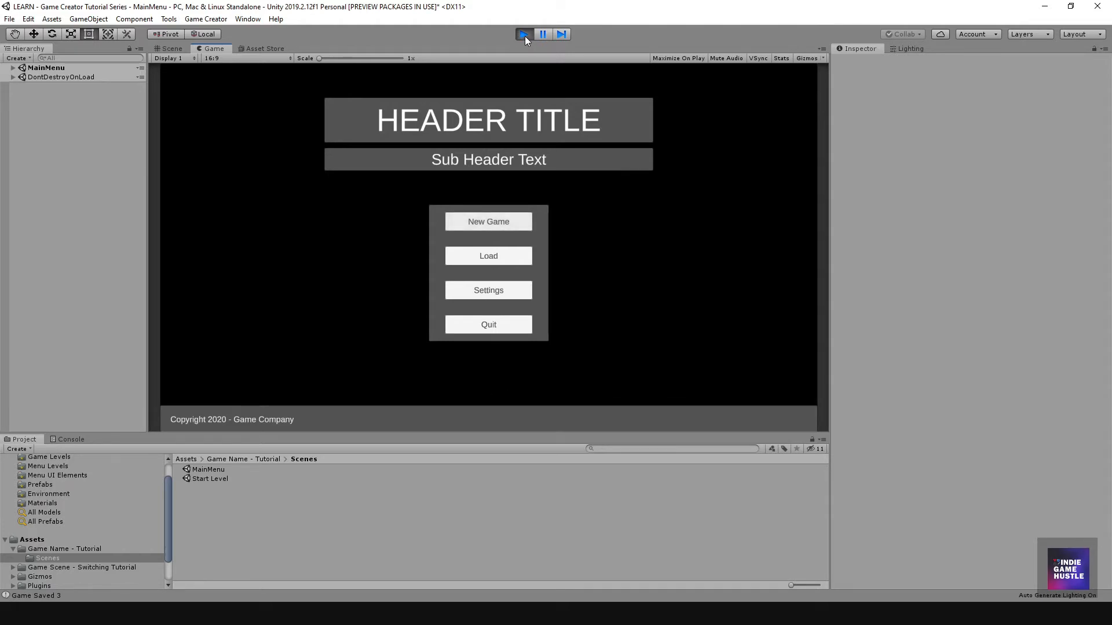
pyautogui.click(502, 288)
pyautogui.click(742, 111)
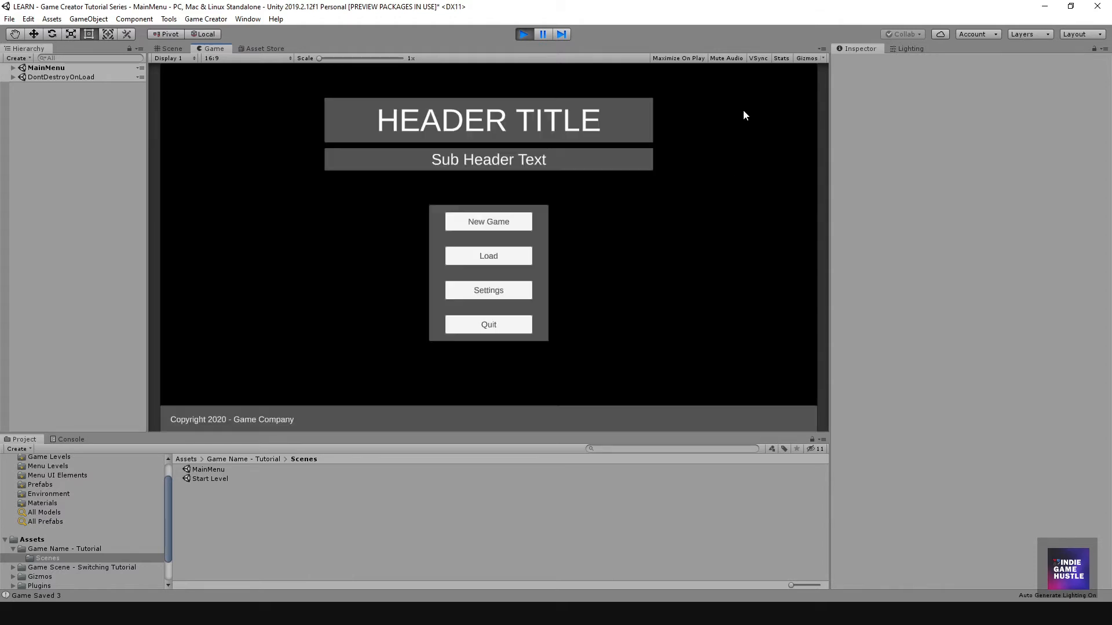
pyautogui.click(515, 256)
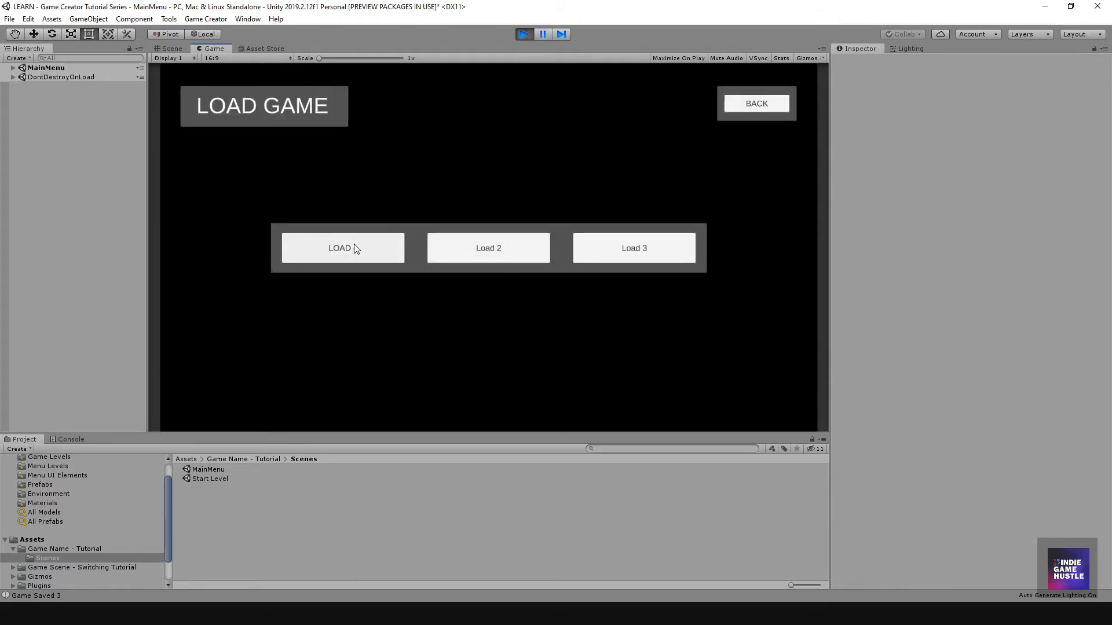
pyautogui.click(782, 105)
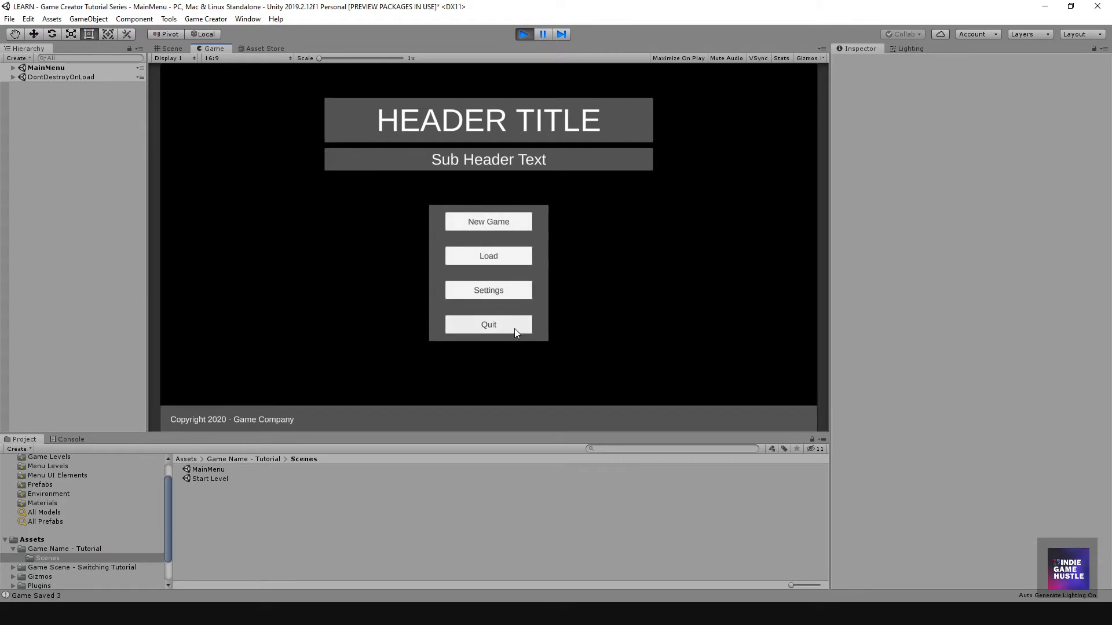
pyautogui.click(524, 36)
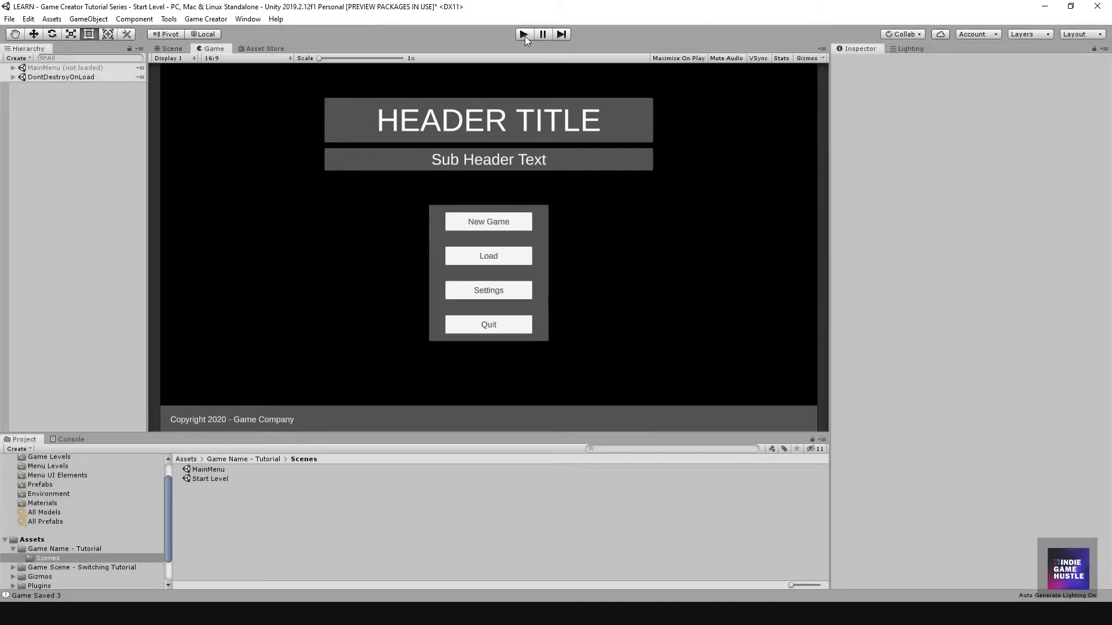
# Save the Start Level scene and the project
pyautogui.click(10, 19)
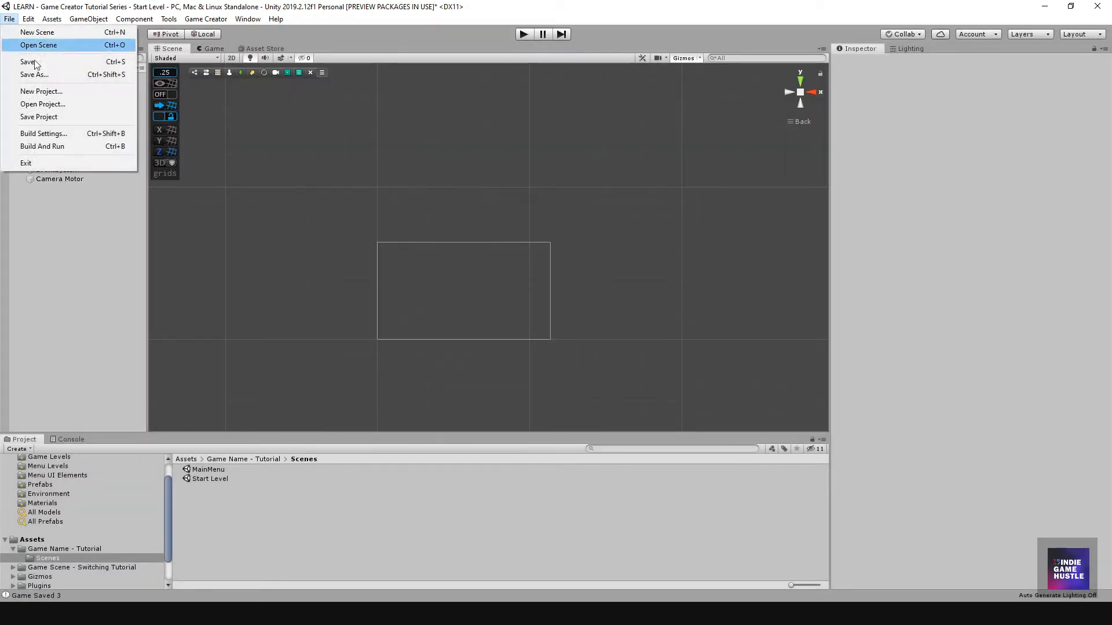
pyautogui.click(26, 62)
pyautogui.click(11, 19)
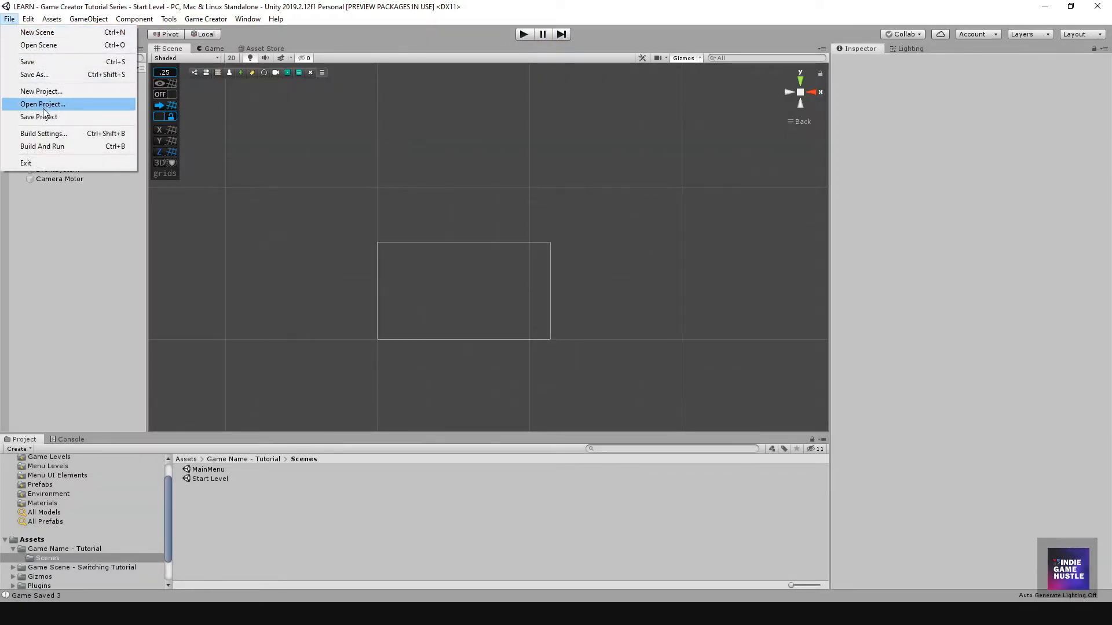
pyautogui.click(41, 114)
pyautogui.scroll(5, 404, 273)
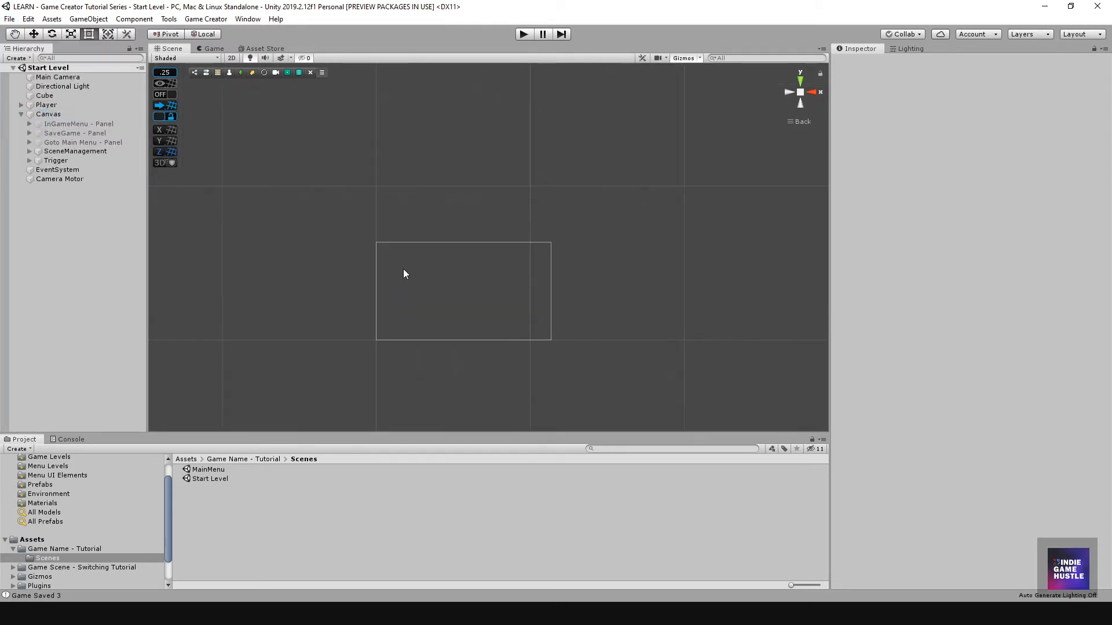
pyautogui.scroll(4, 423, 259)
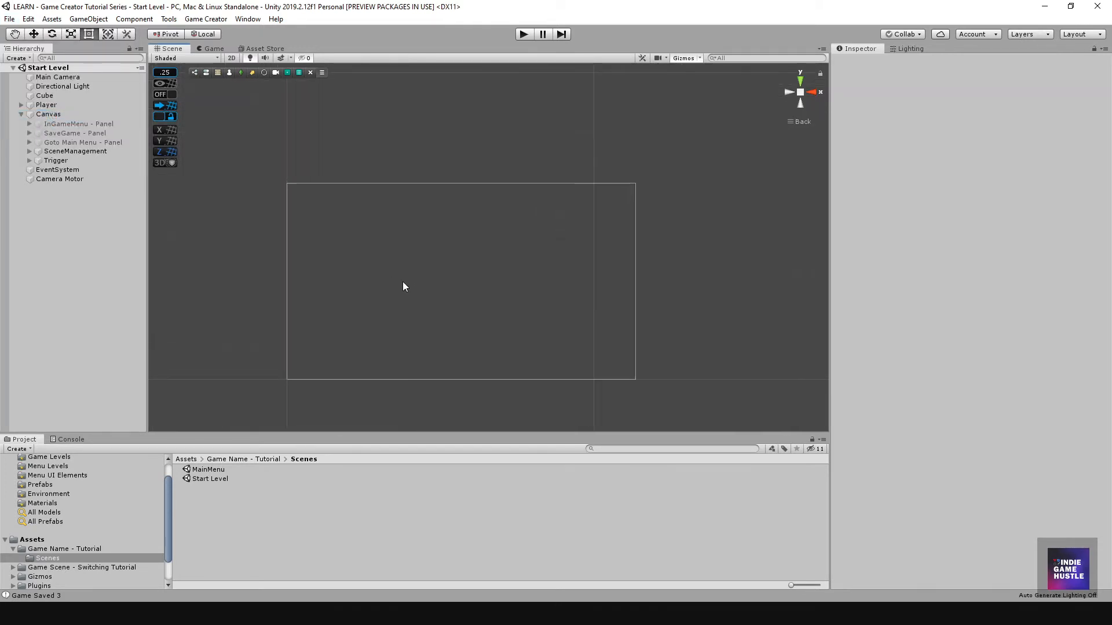
pyautogui.moveTo(402, 281); pyautogui.dragTo(431, 278, button='middle')
pyautogui.scroll(4, 429, 249)
pyautogui.press('t')
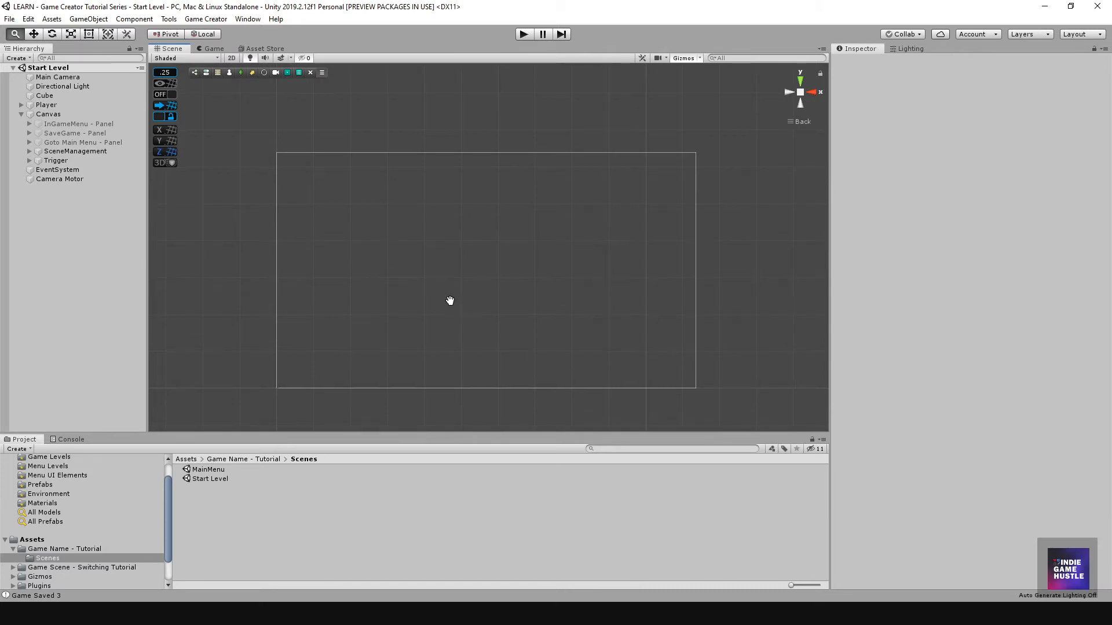
pyautogui.moveTo(449, 300); pyautogui.dragTo(454, 289, button='middle')
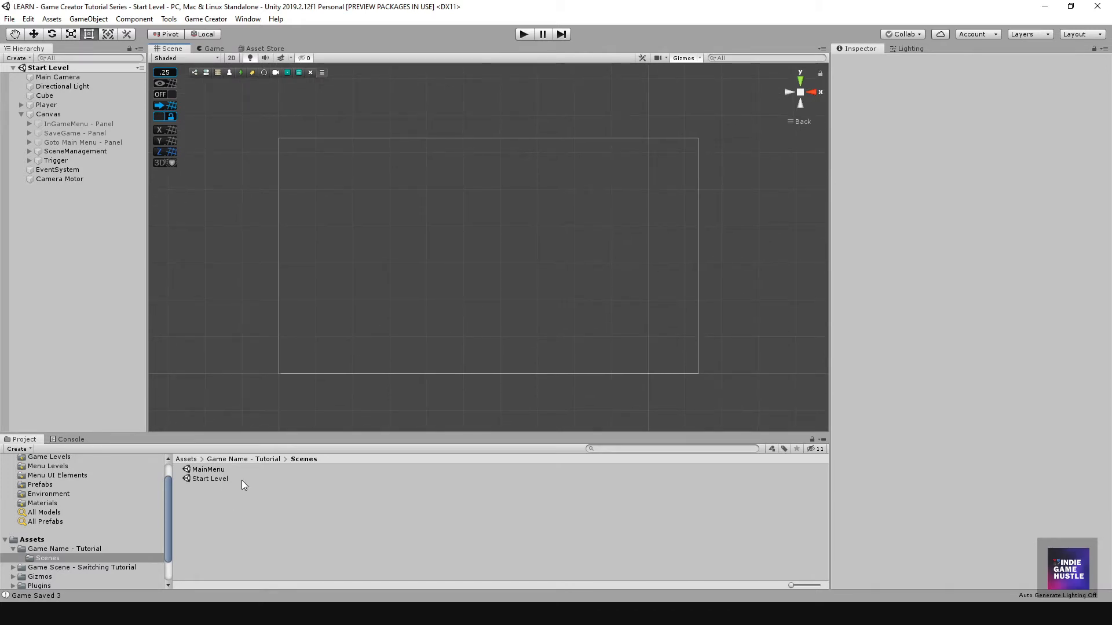
# Open the MainMenu scene and add a Game Creator Actions object under Scene Management in the Canvas
pyautogui.doubleClick(207, 470)
pyautogui.scroll(-5, 351, 214)
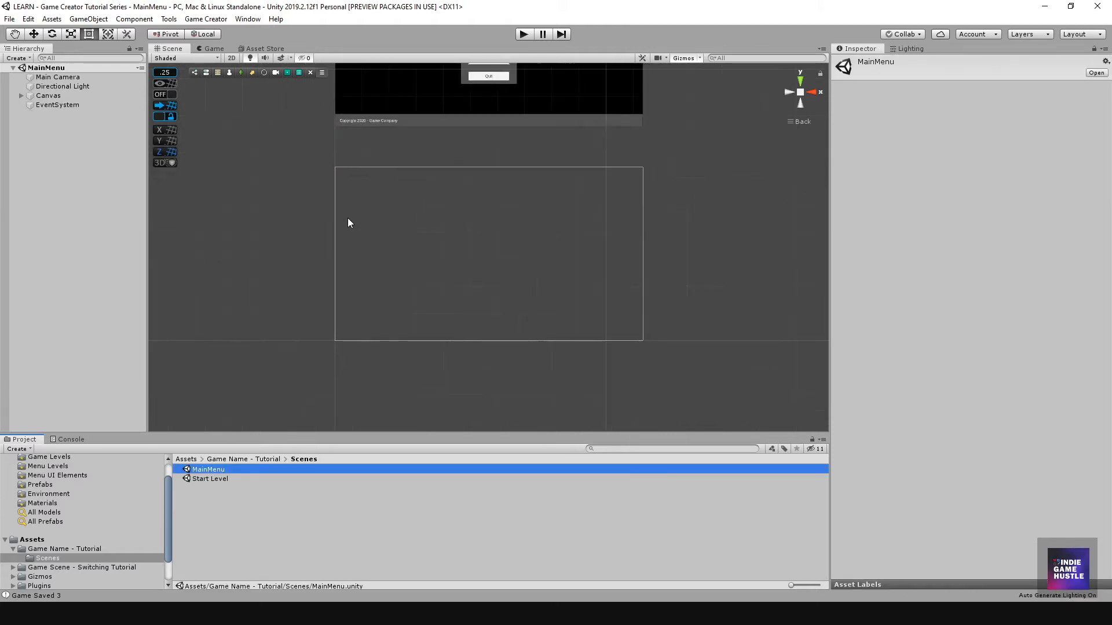
pyautogui.scroll(8, 415, 249)
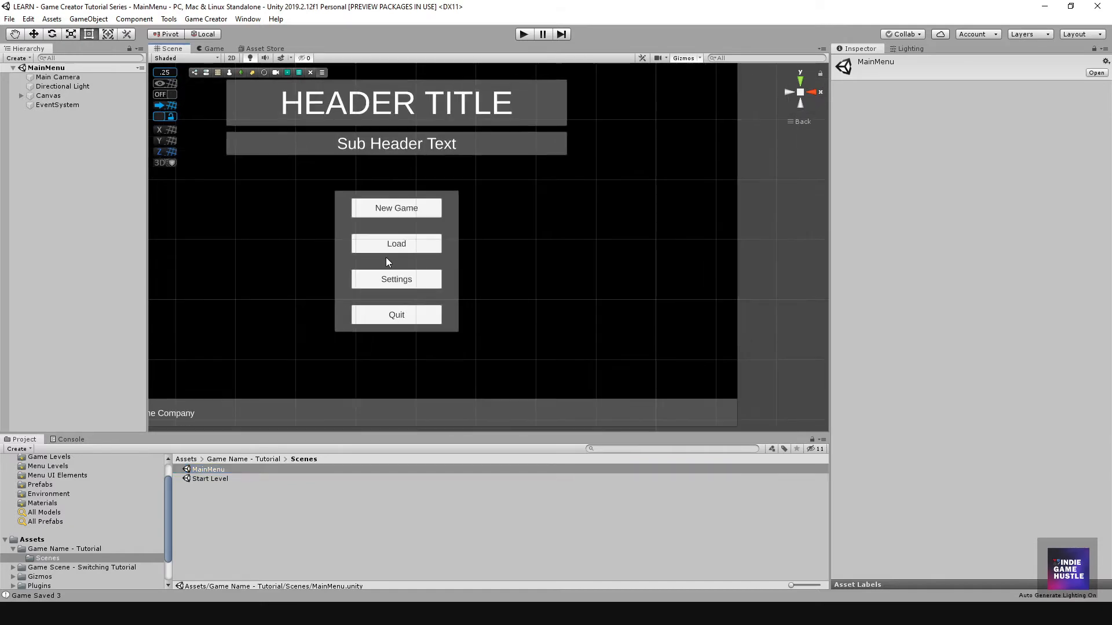
pyautogui.click(22, 96)
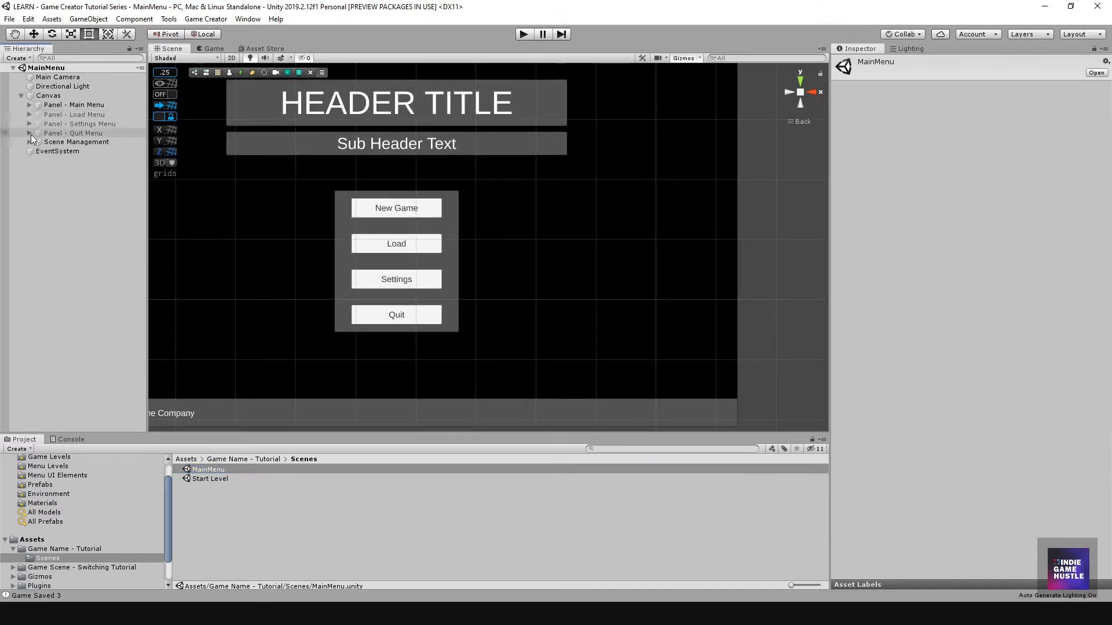
pyautogui.click(30, 142)
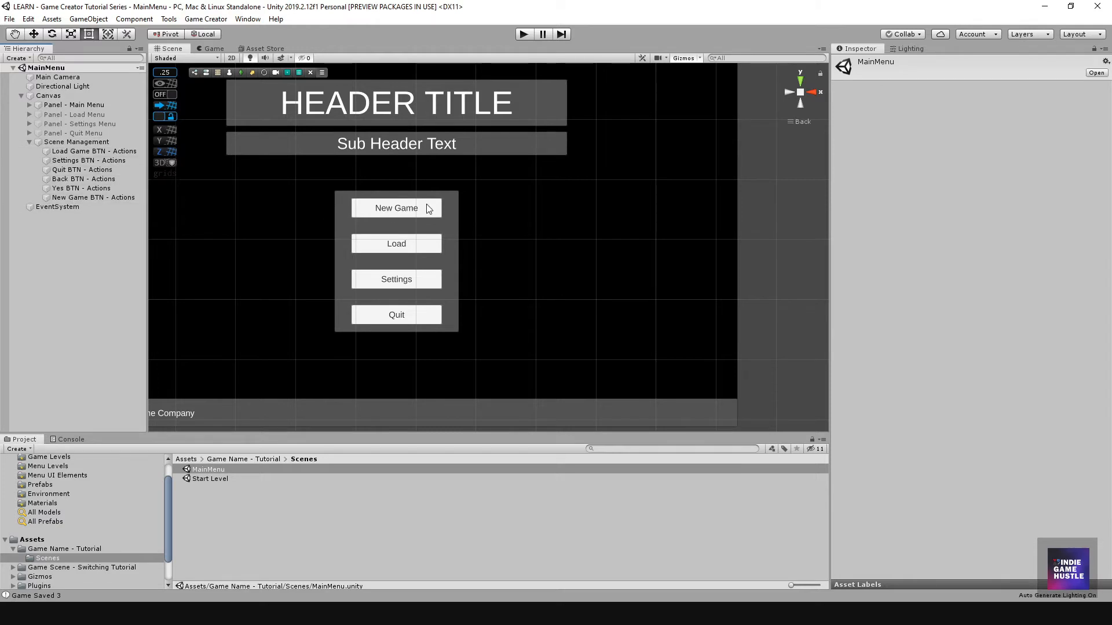
pyautogui.rightClick(85, 142)
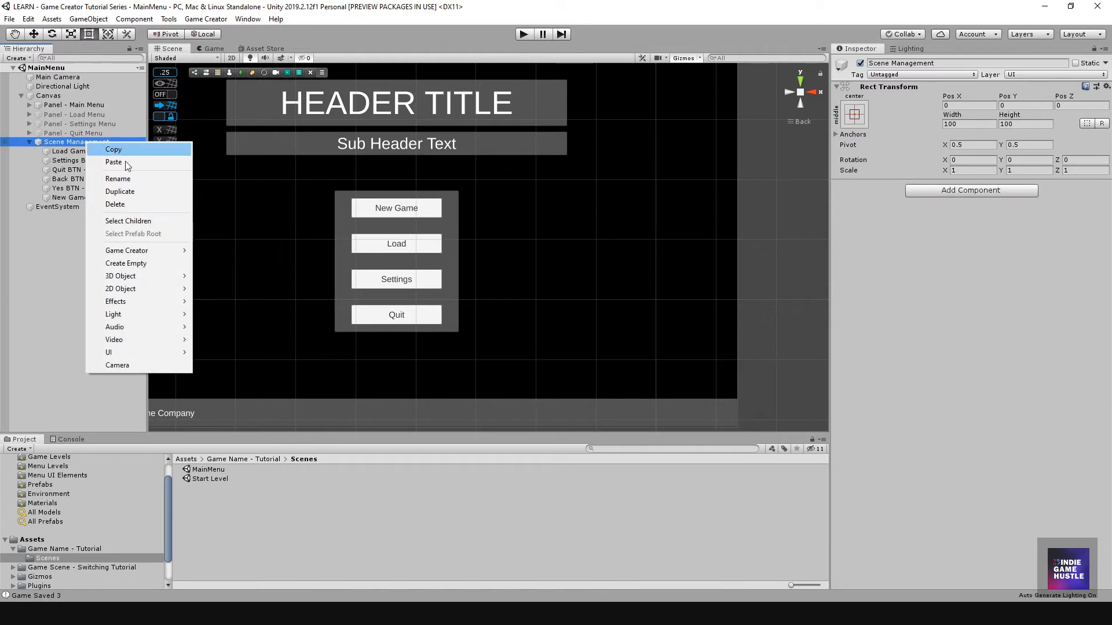
pyautogui.moveTo(145, 253)
pyautogui.click(229, 288)
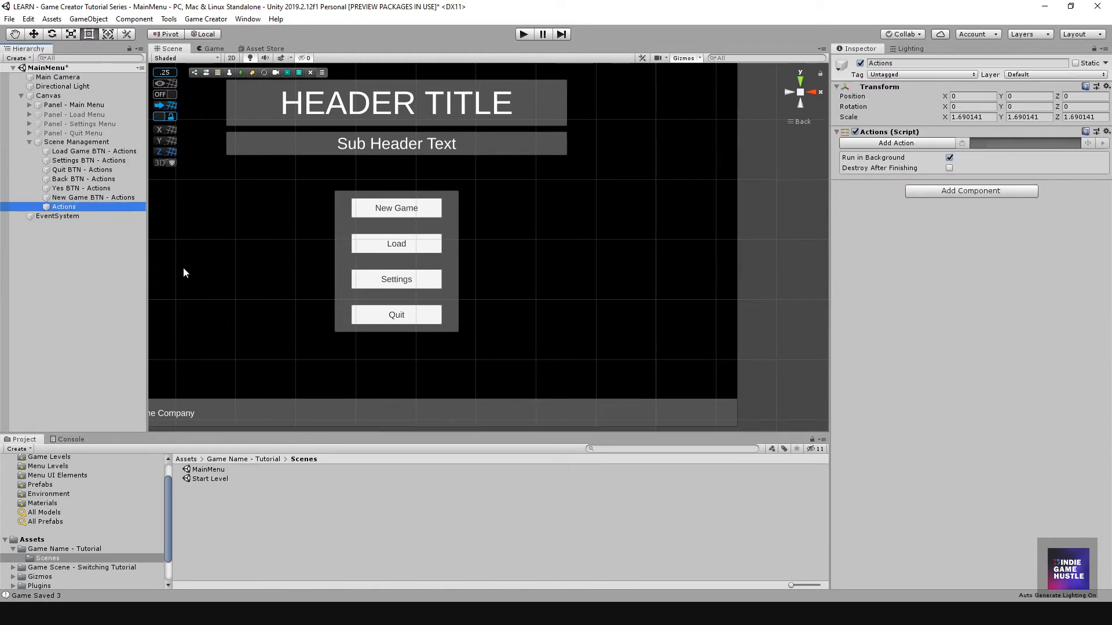
# Examine the Load scene and Wait settings of New Game BTN - Actions
pyautogui.click(86, 198)
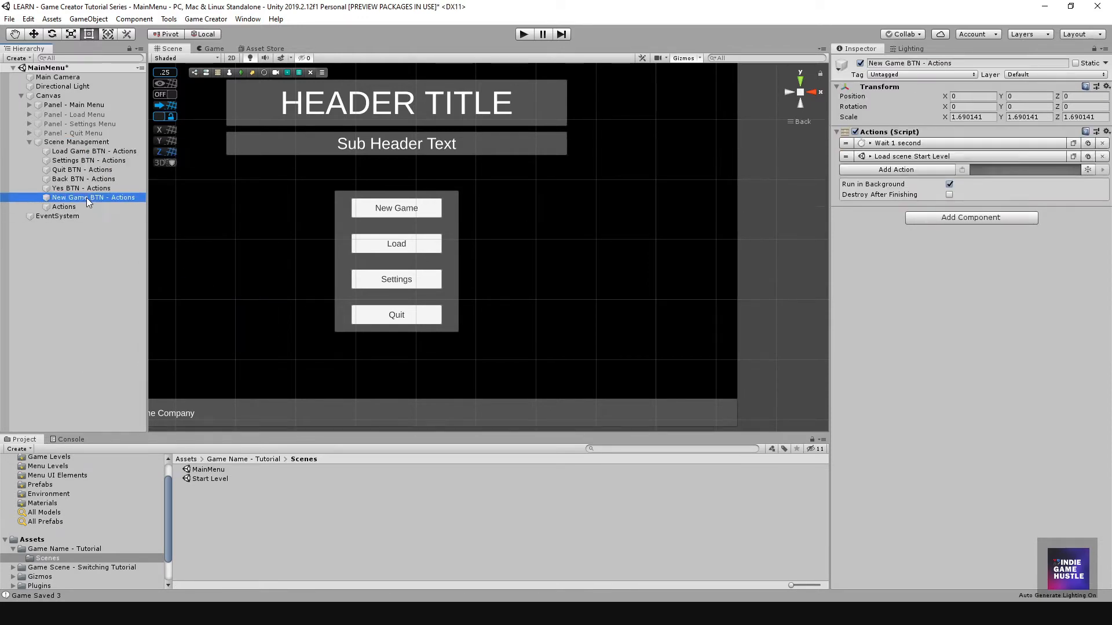
pyautogui.click(880, 156)
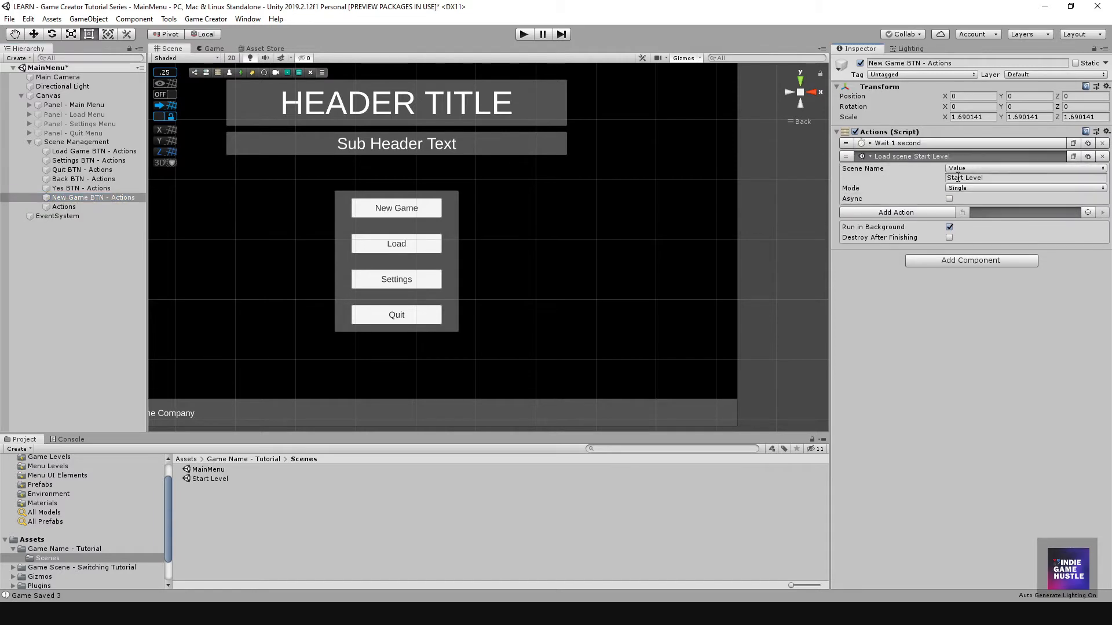
pyautogui.click(887, 145)
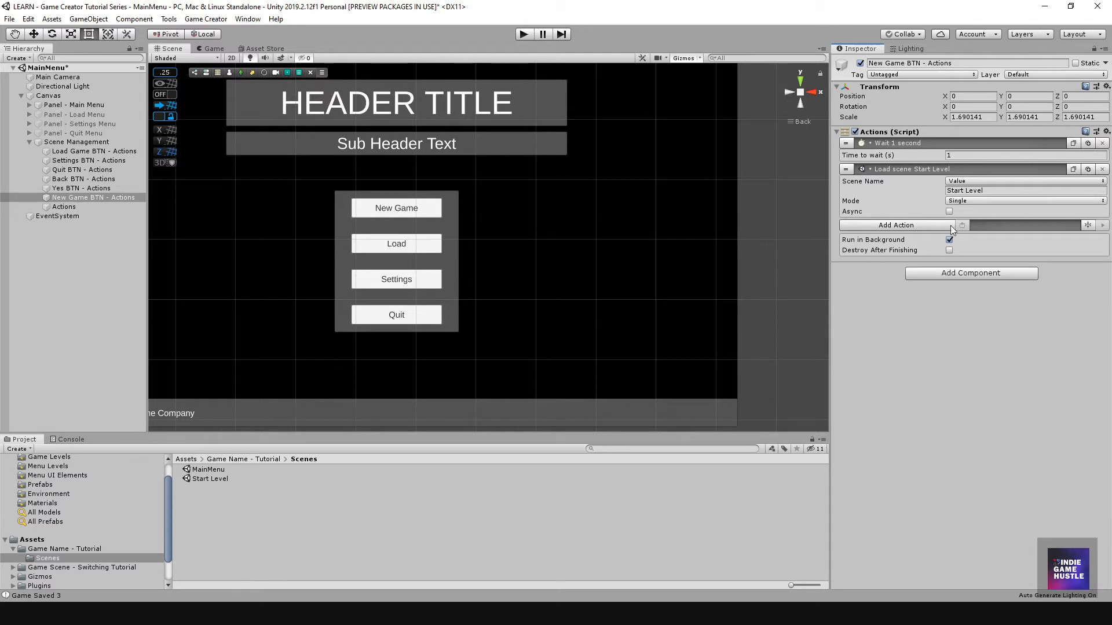
pyautogui.click(30, 141)
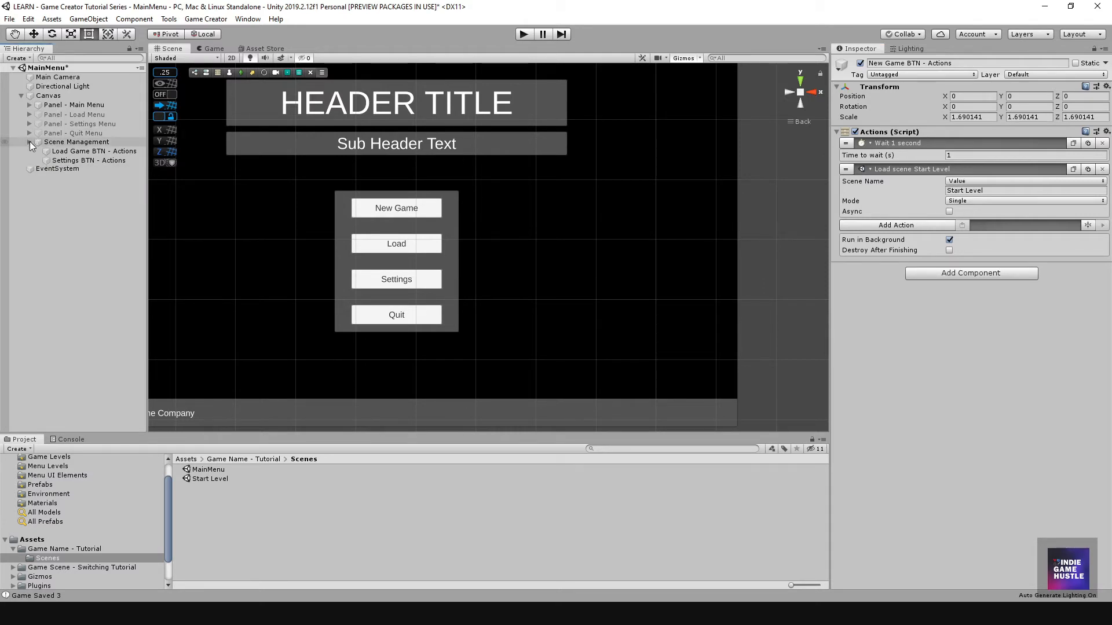
# Play-test starting a New Game and returning to the main menu with Yes from the in-game menu, and stop play mode
pyautogui.click(523, 35)
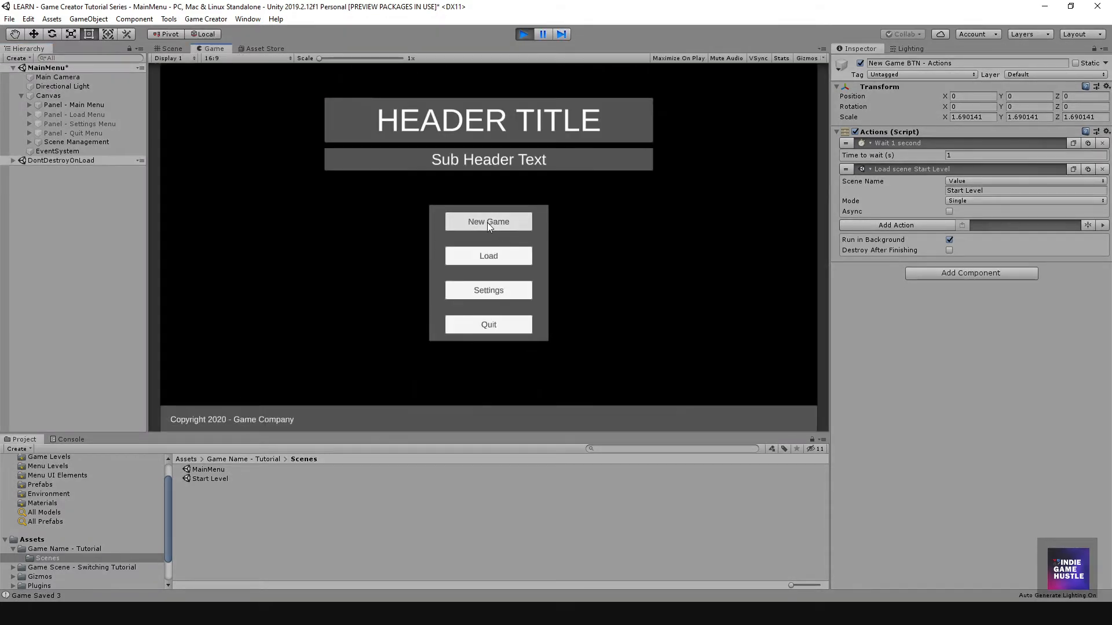
pyautogui.click(487, 224)
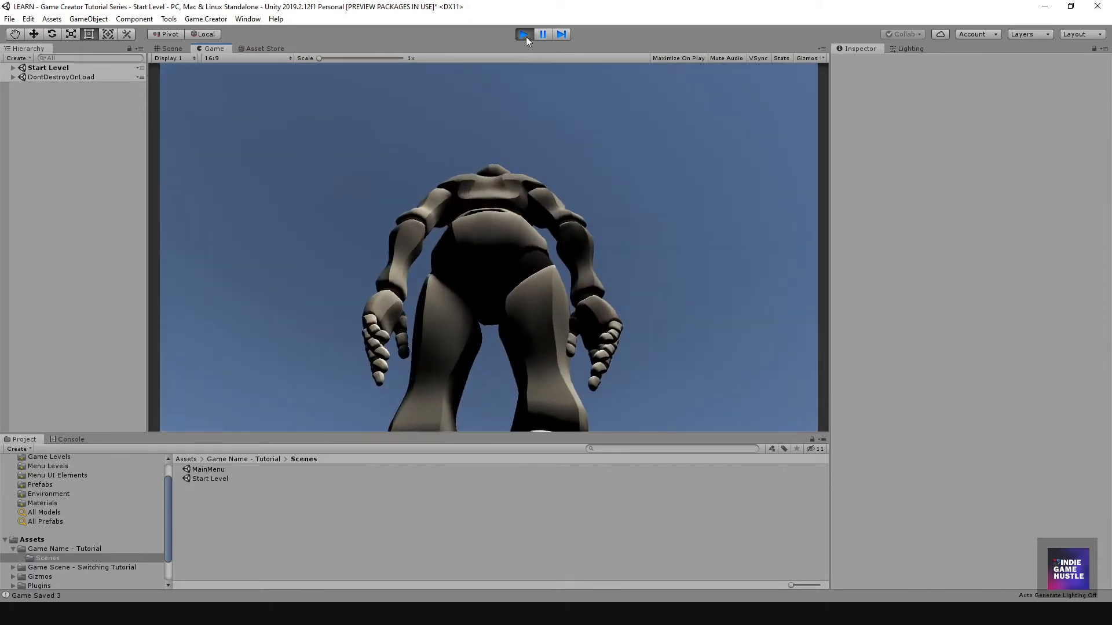
pyautogui.press('Escape')
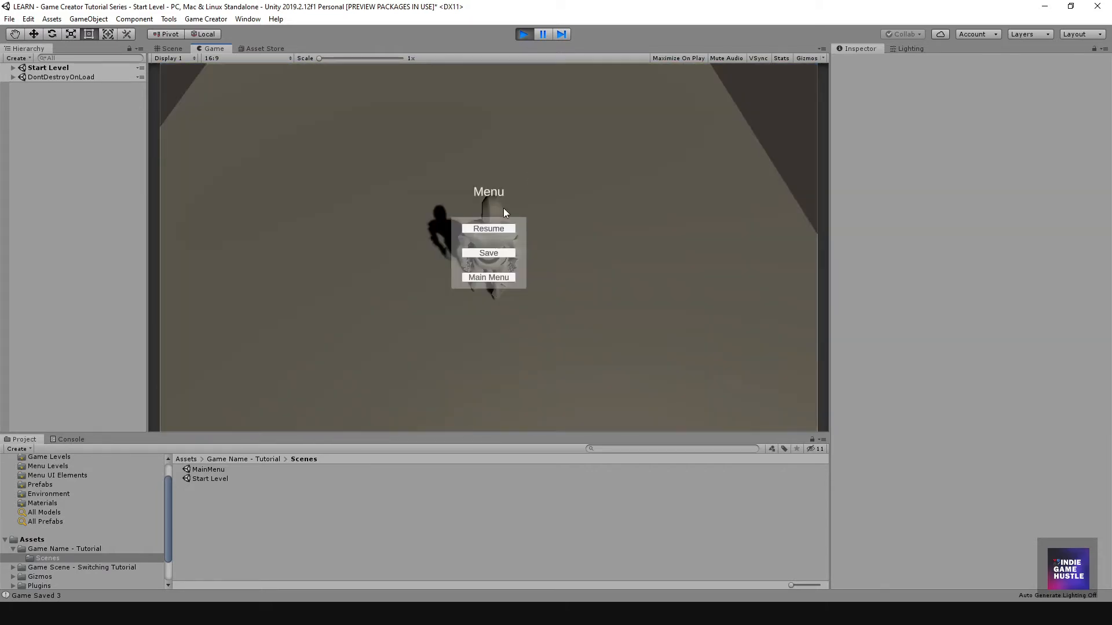
pyautogui.click(490, 277)
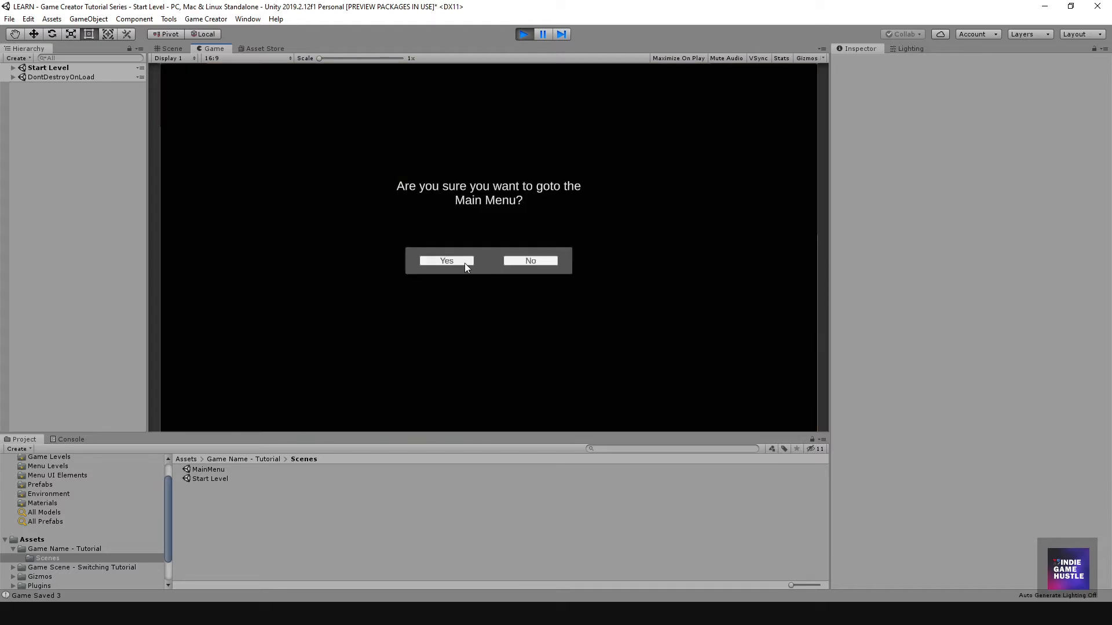
pyautogui.click(464, 263)
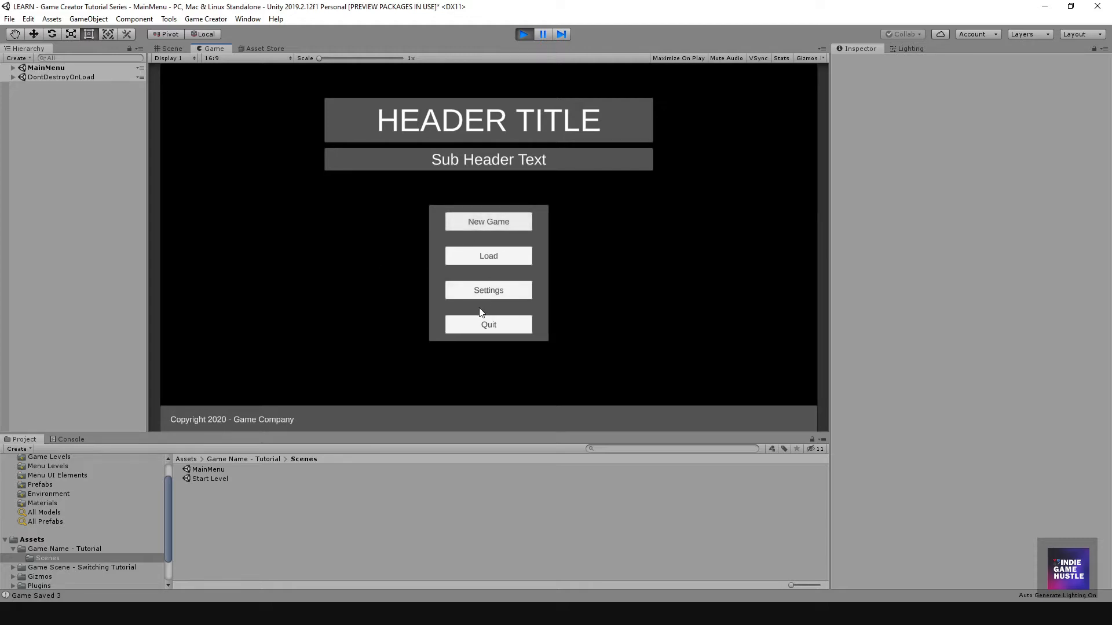
pyautogui.click(523, 35)
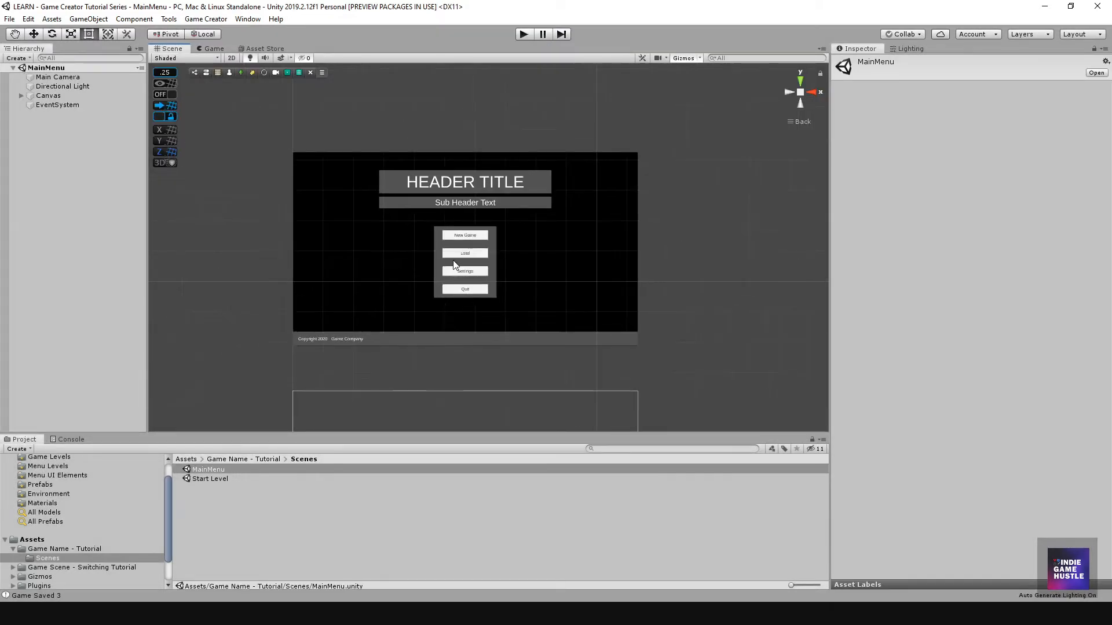
pyautogui.scroll(3, 450, 258)
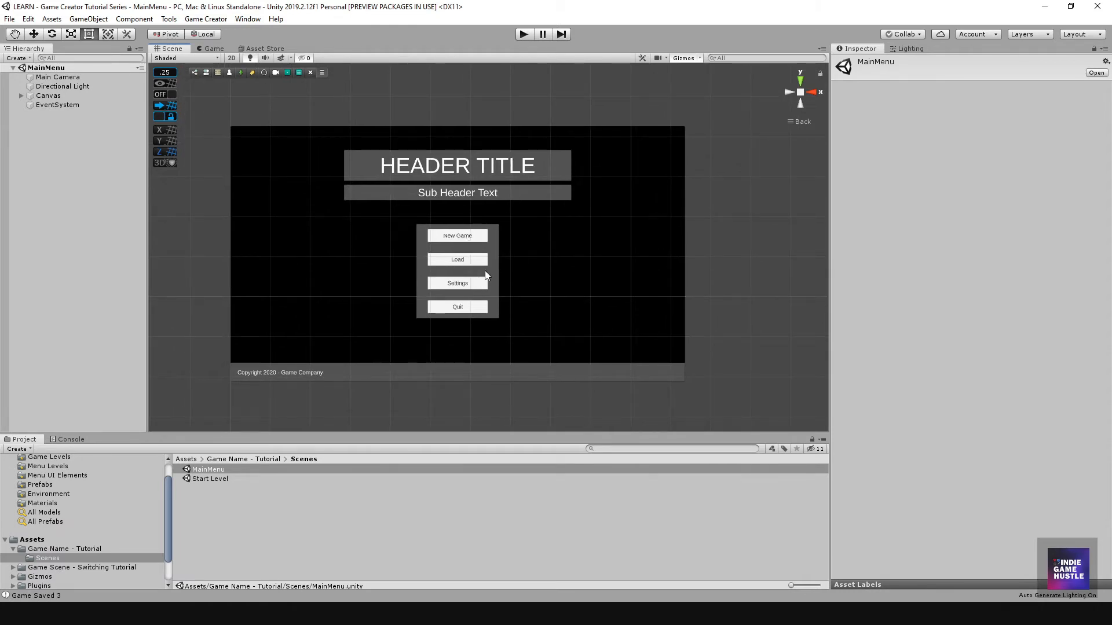
pyautogui.moveTo(545, 306); pyautogui.dragTo(562, 296, button='middle')
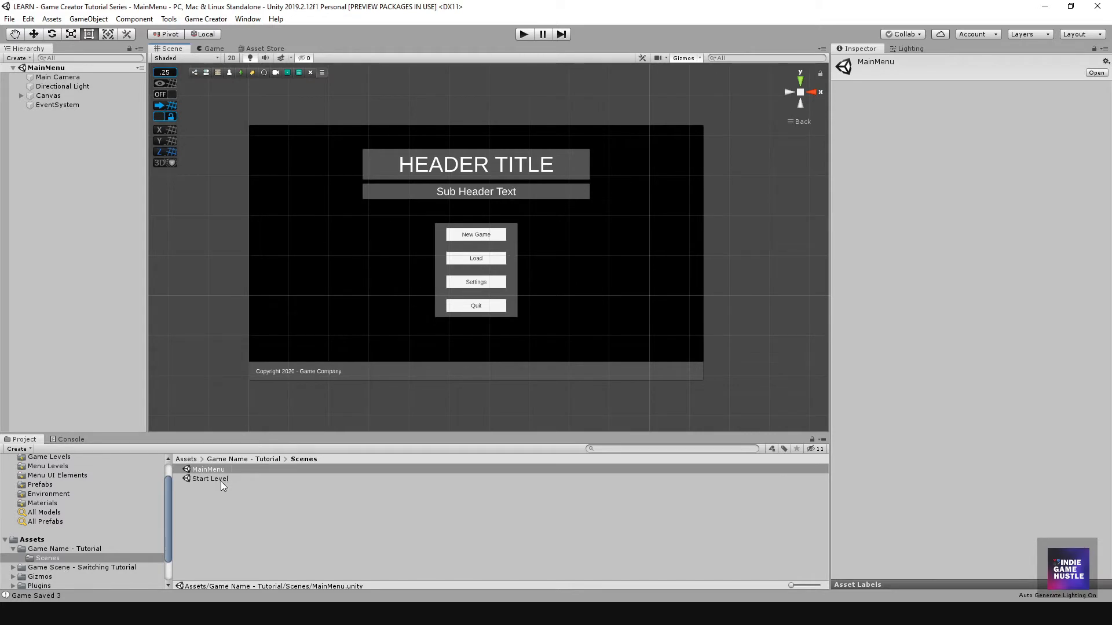
pyautogui.moveTo(492, 249); pyautogui.dragTo(491, 254, button='middle')
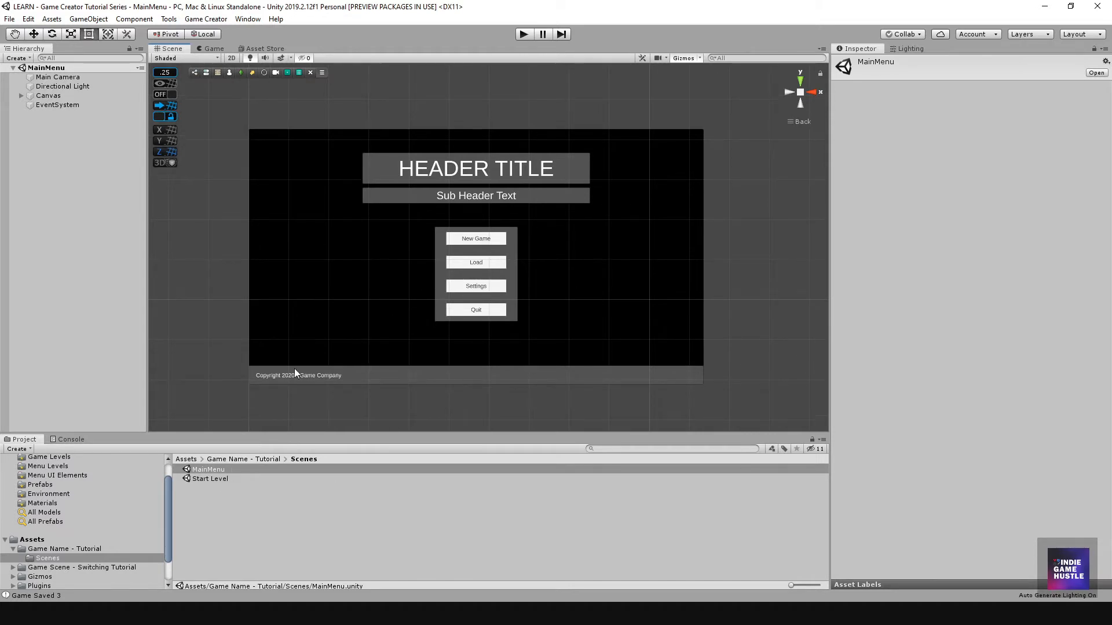
# Open the Start Level scene and move Change Time Scale above Load scene MainMenu in the Yes actions under SceneManagement
pyautogui.doubleClick(218, 480)
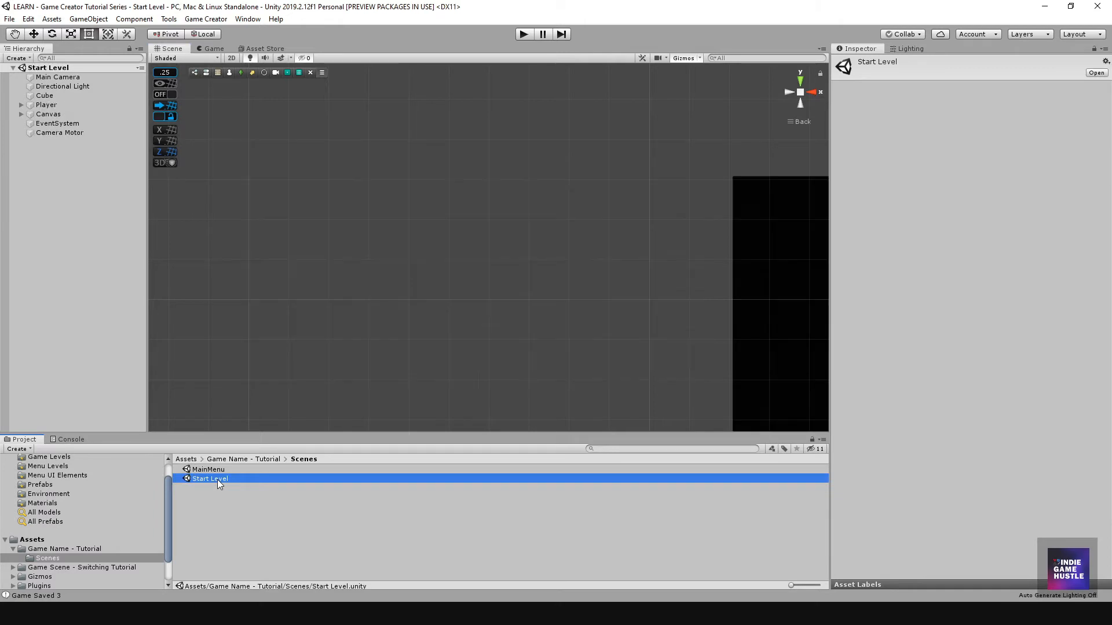
pyautogui.moveTo(613, 308); pyautogui.dragTo(406, 289, button='middle')
pyautogui.scroll(1, 347, 243)
pyautogui.click(22, 114)
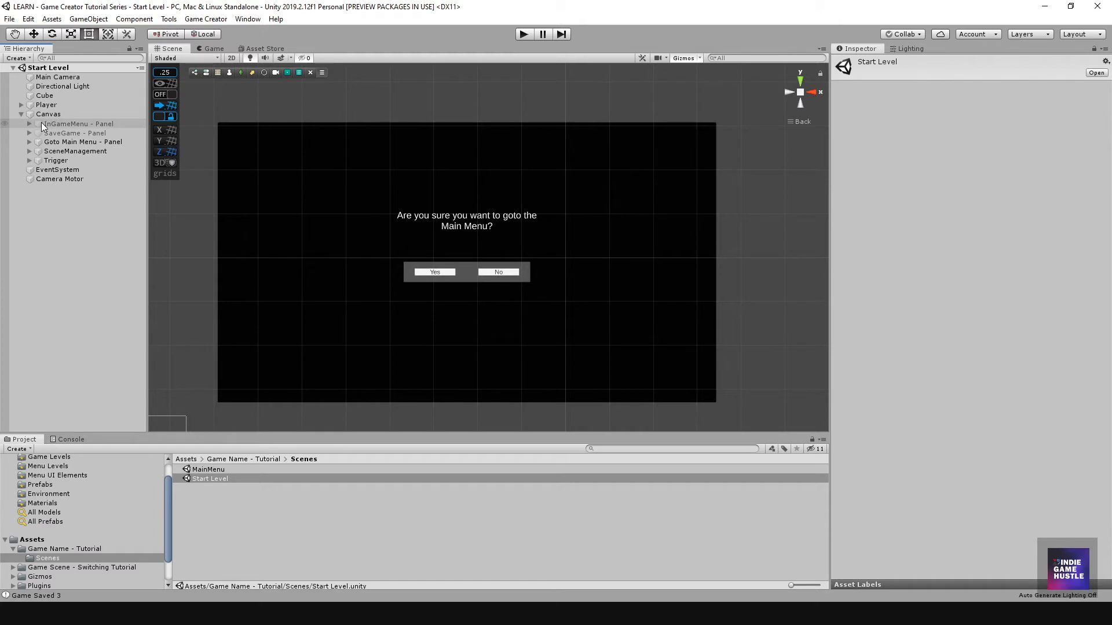
pyautogui.click(31, 151)
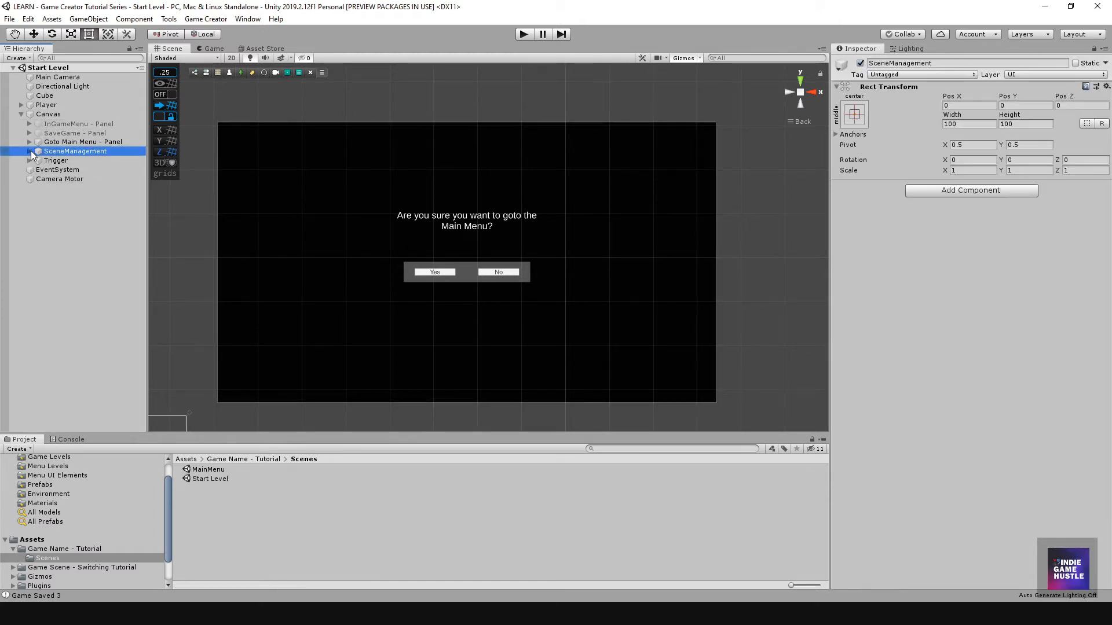
pyautogui.click(31, 152)
pyautogui.click(58, 217)
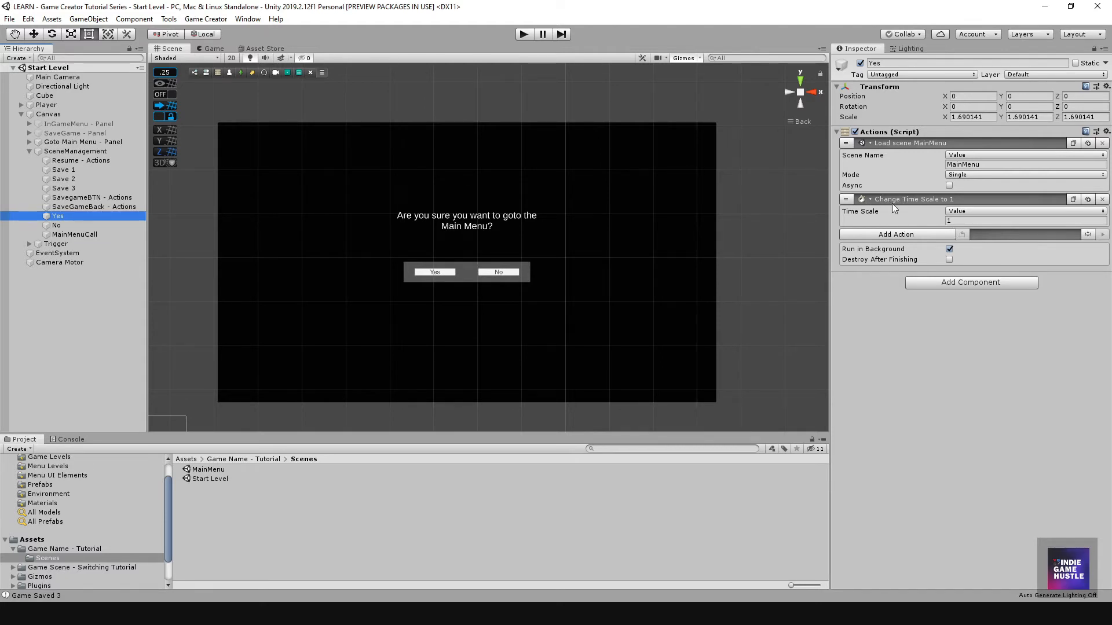
pyautogui.moveTo(845, 200); pyautogui.dragTo(855, 146)
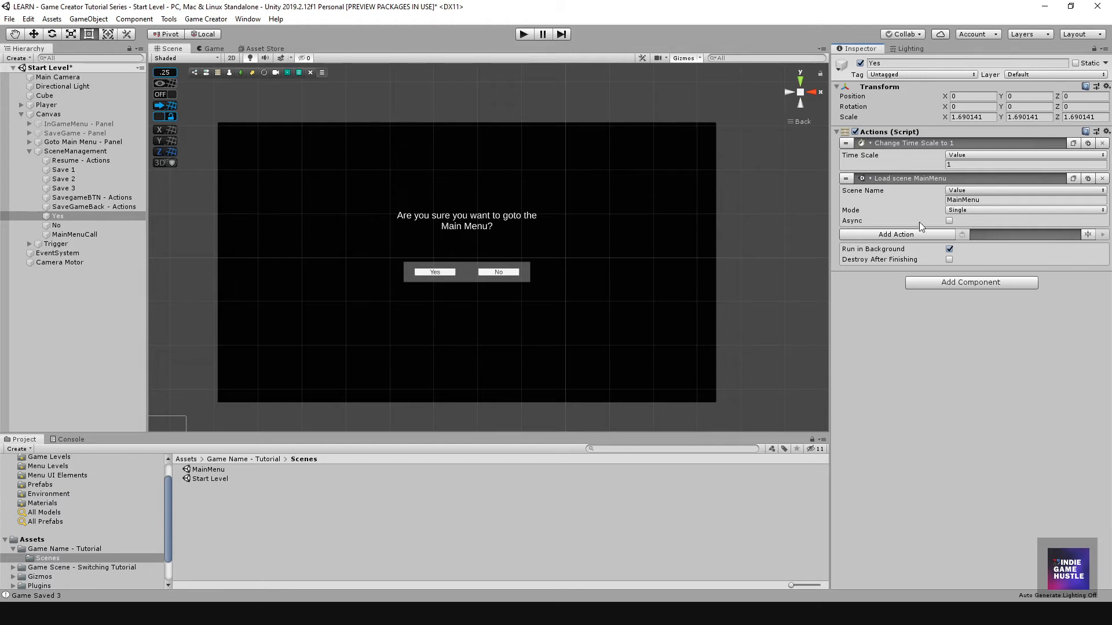
# Deactivate the Goto Main Menu - Panel object in the Canvas
pyautogui.click(74, 142)
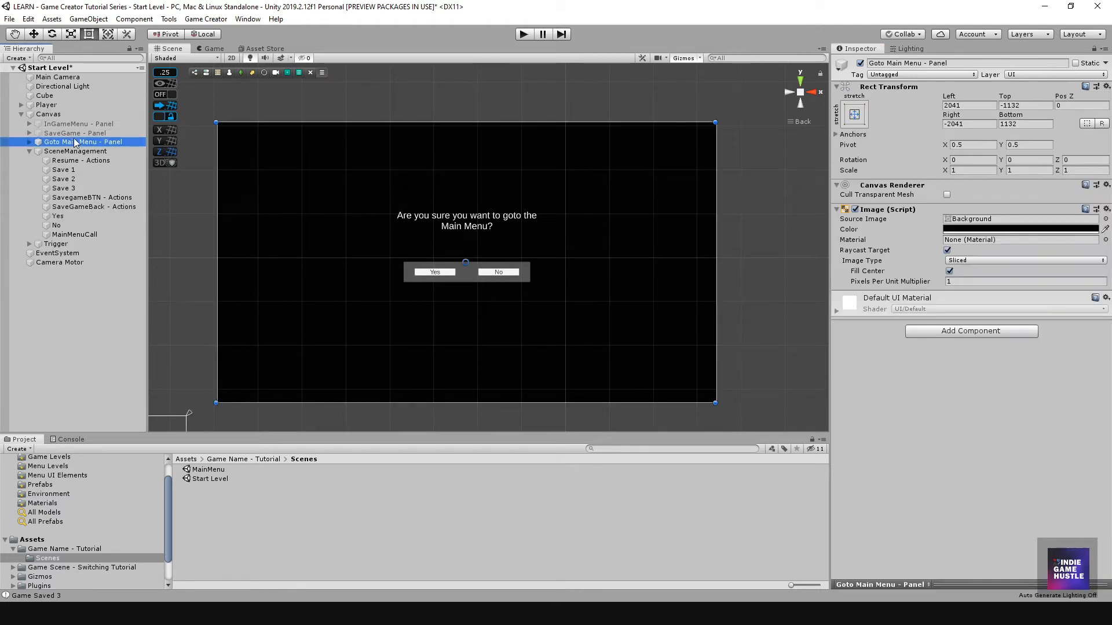
pyautogui.click(860, 63)
pyautogui.scroll(-4, 371, 269)
pyautogui.moveTo(347, 270); pyautogui.dragTo(553, 196, button='middle')
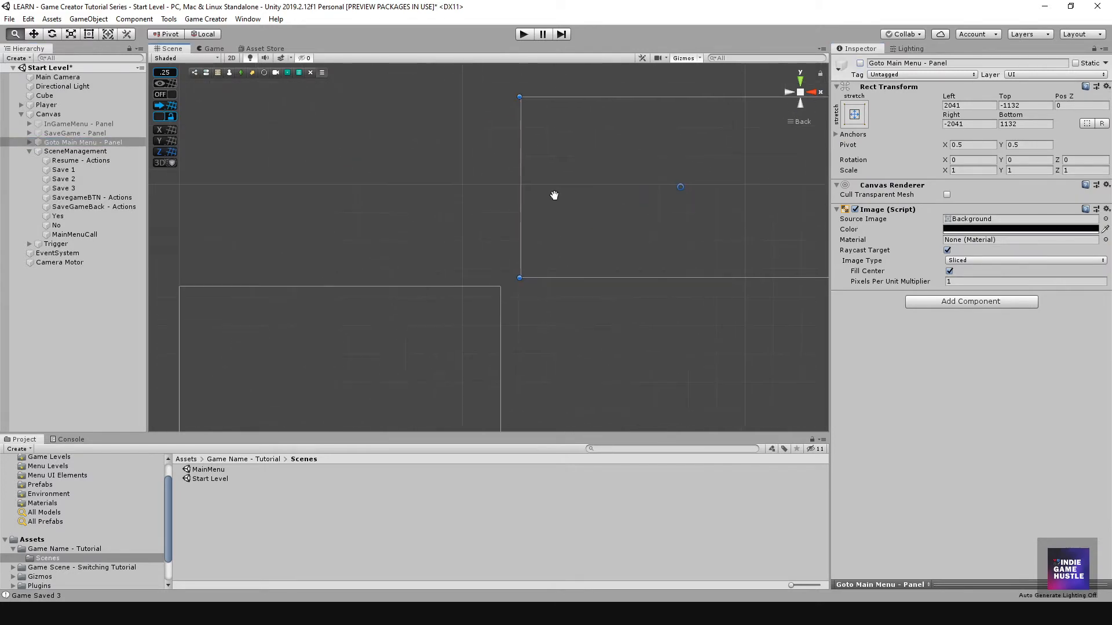
pyautogui.scroll(-2, 377, 269)
# Save the Start Level scene and the project
pyautogui.click(10, 19)
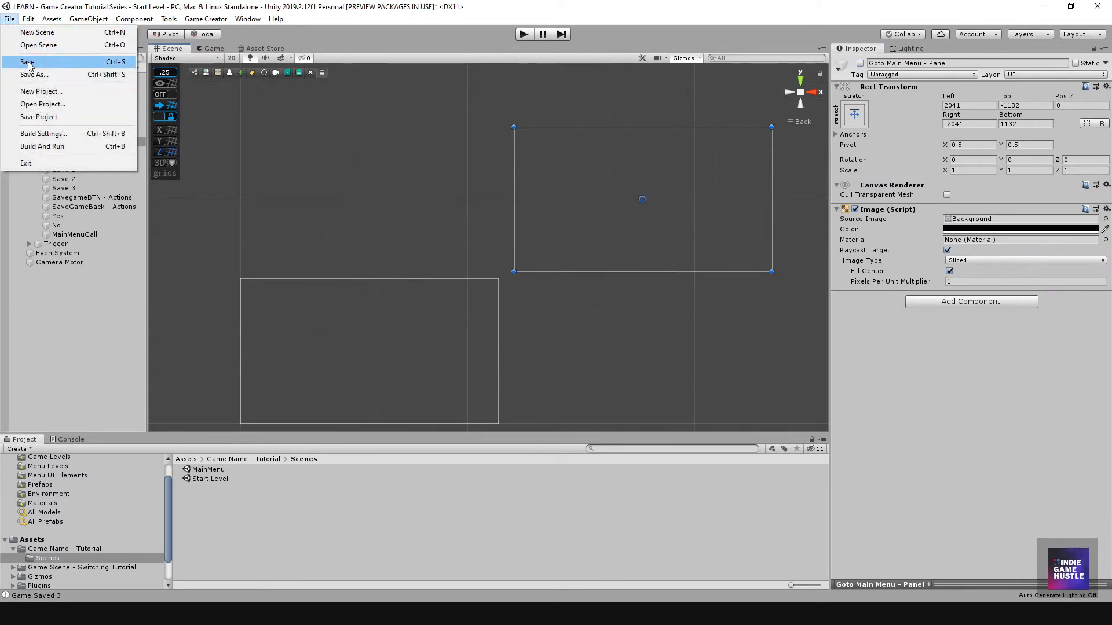
pyautogui.click(28, 61)
pyautogui.click(9, 19)
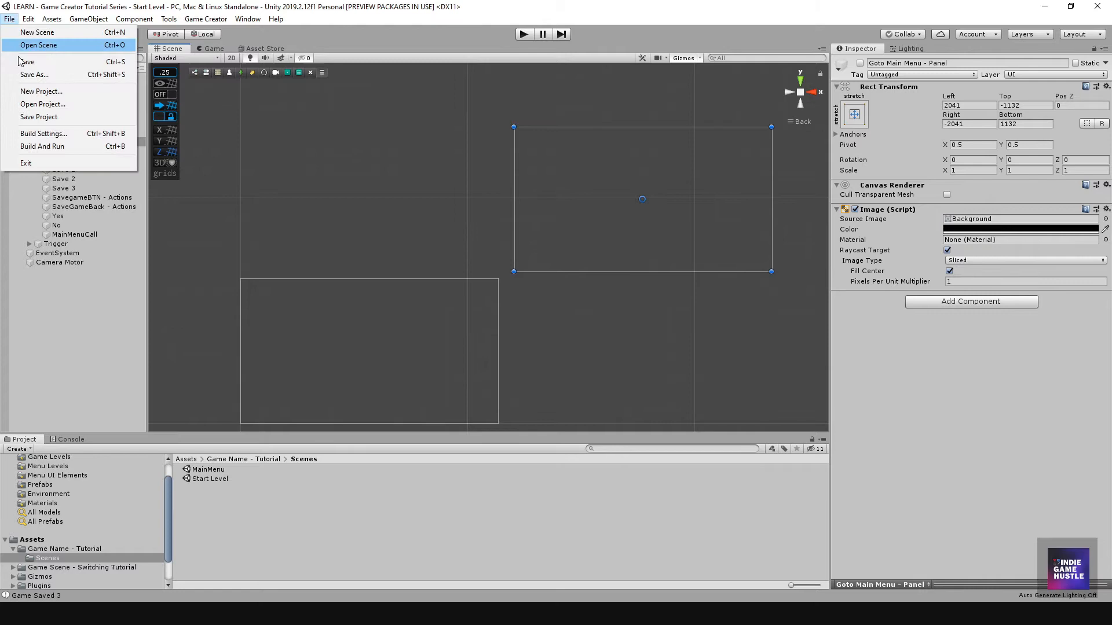
pyautogui.click(28, 107)
# Play-test Start Level by moving and jumping, returning to the main menu with Yes, and moving the character in a New Game
pyautogui.click(523, 34)
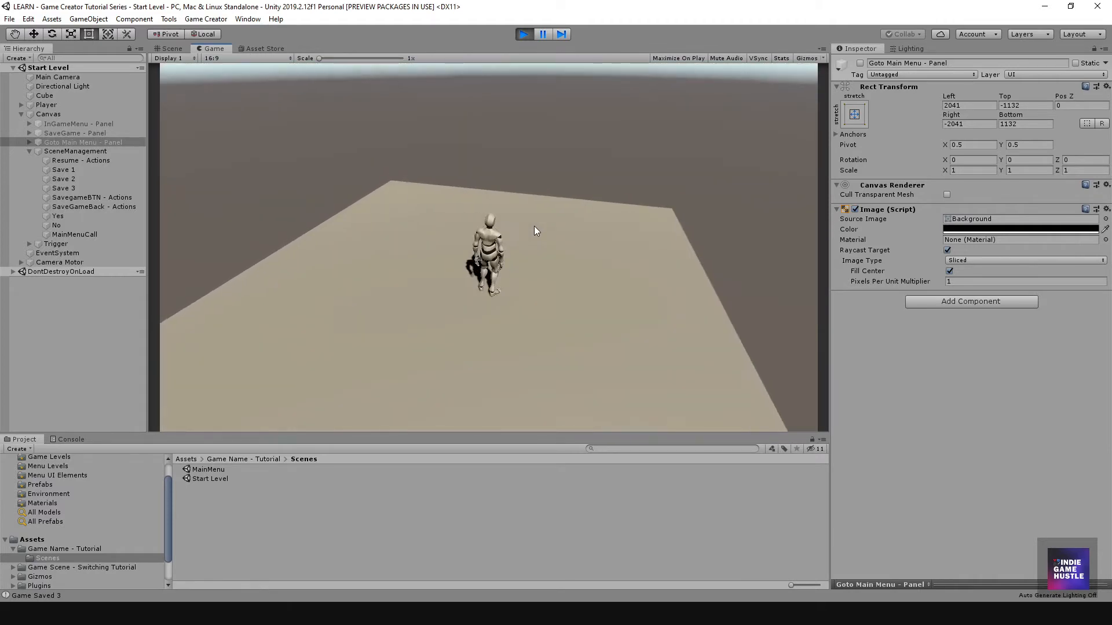
pyautogui.press('d')
pyautogui.press('space')
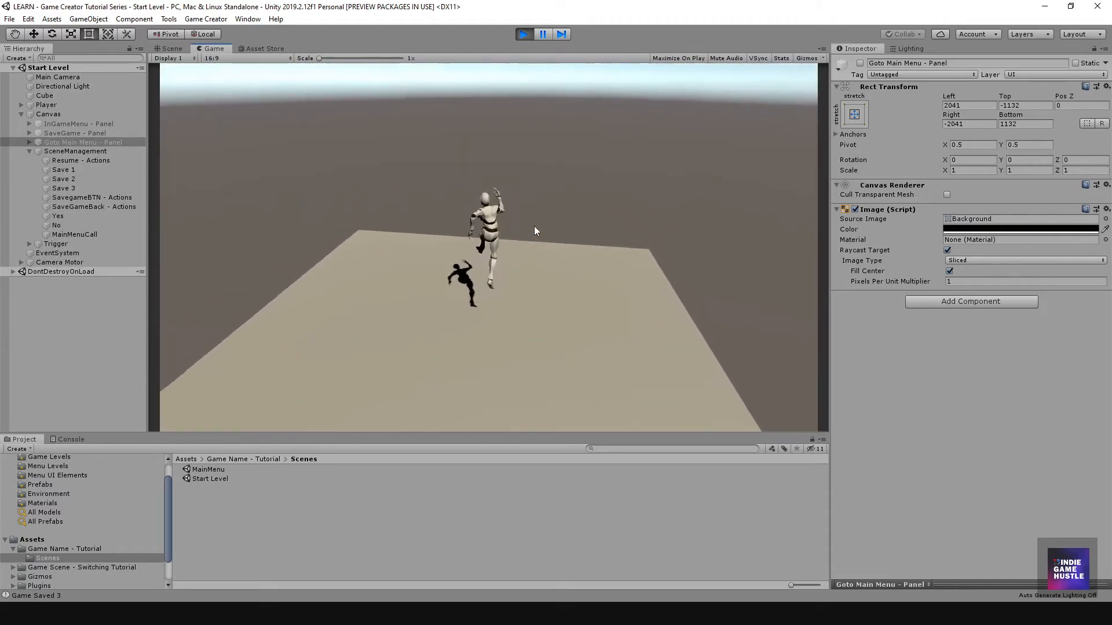
pyautogui.press('Escape')
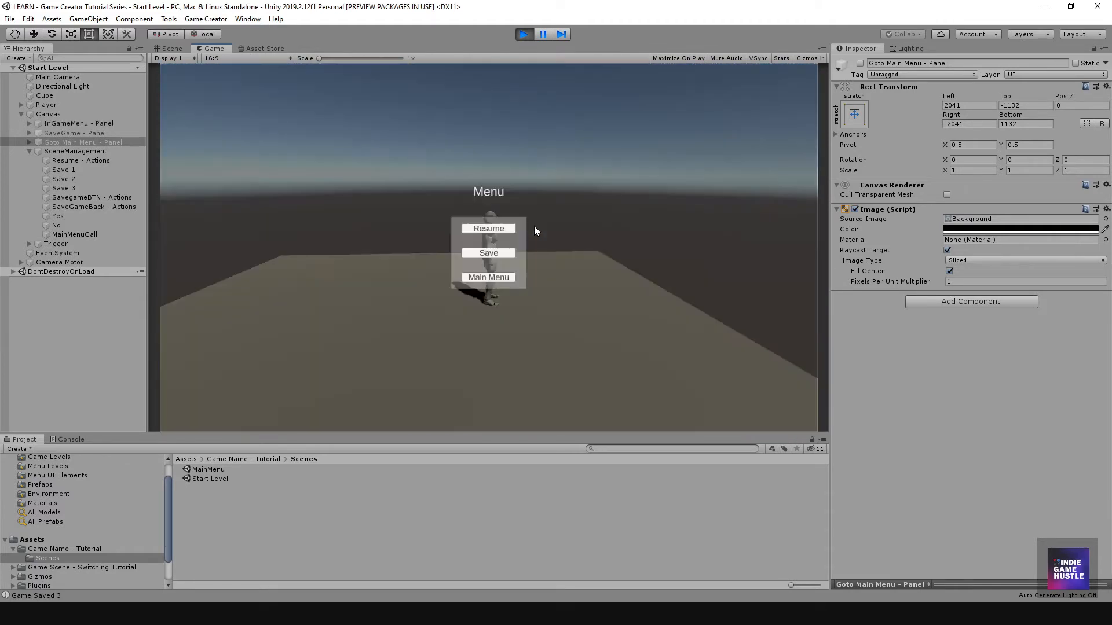
pyautogui.click(494, 279)
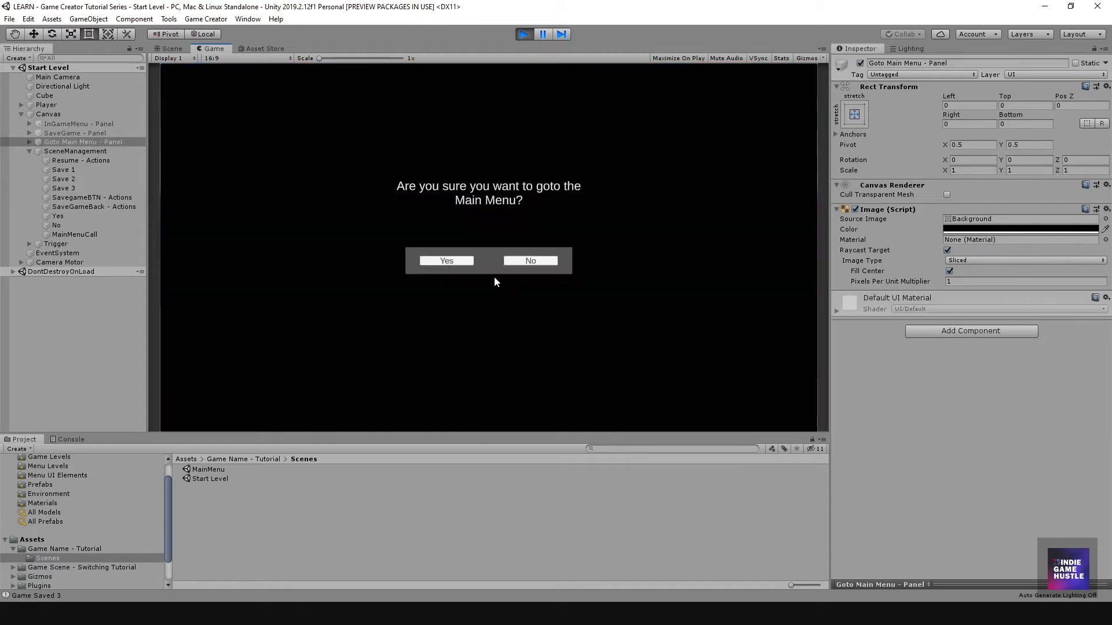
pyautogui.click(457, 261)
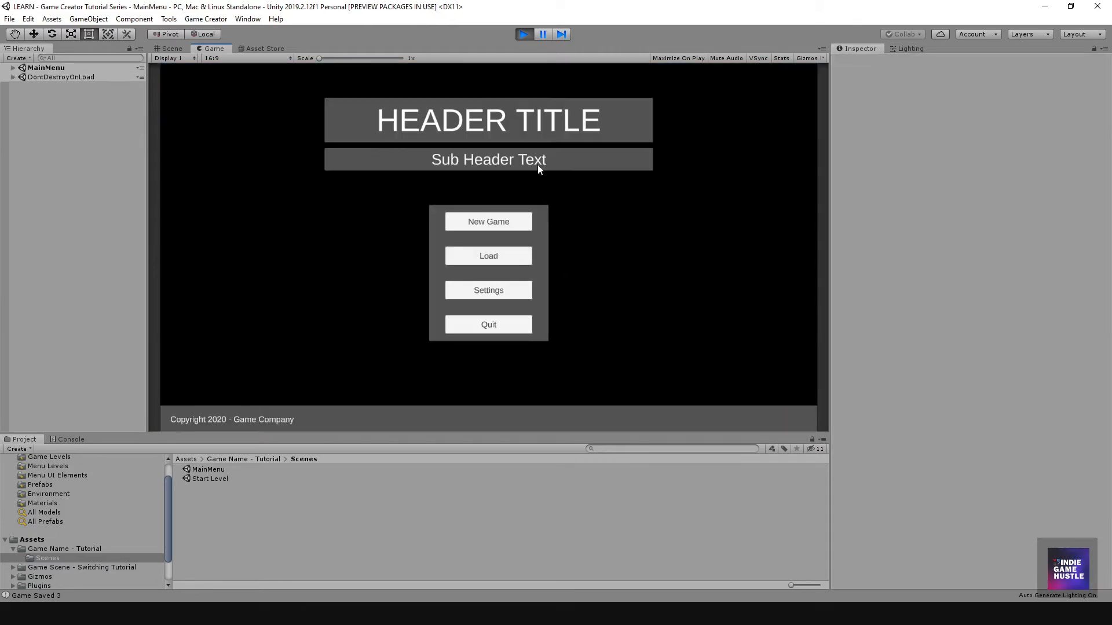
pyautogui.click(485, 227)
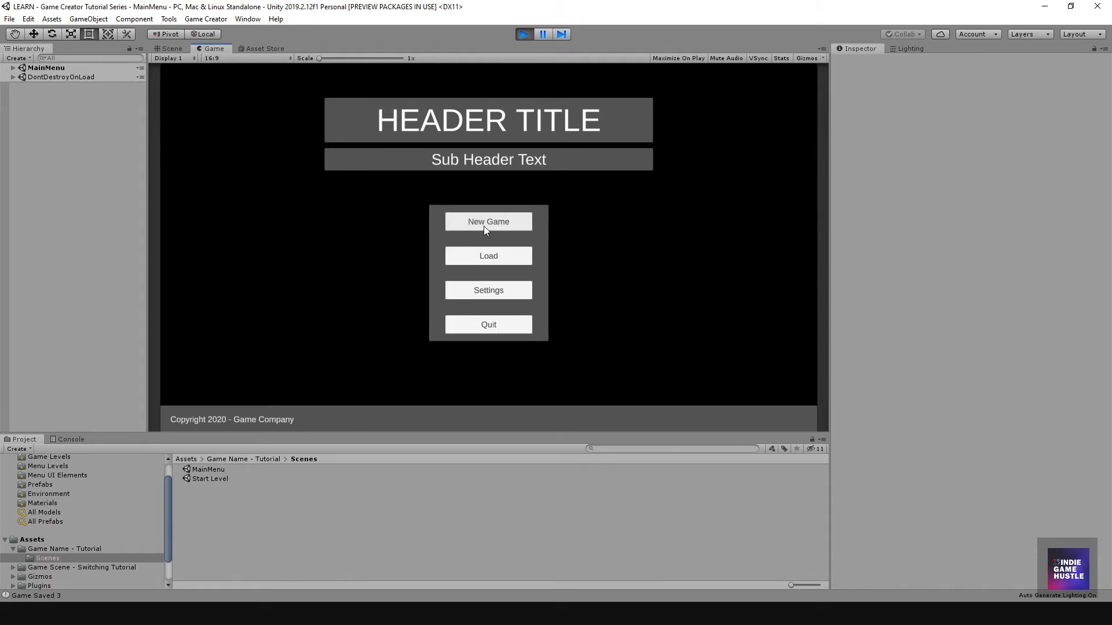
pyautogui.press('w')
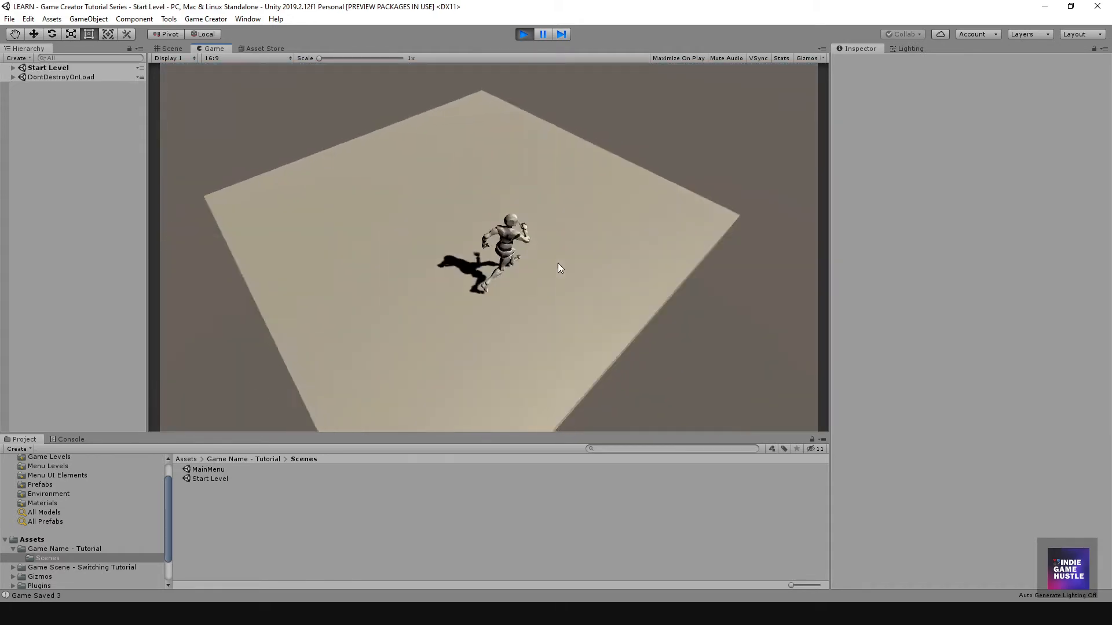
# Play-test the New Game by jumping and running the character around the platform in several directions
pyautogui.press('space')
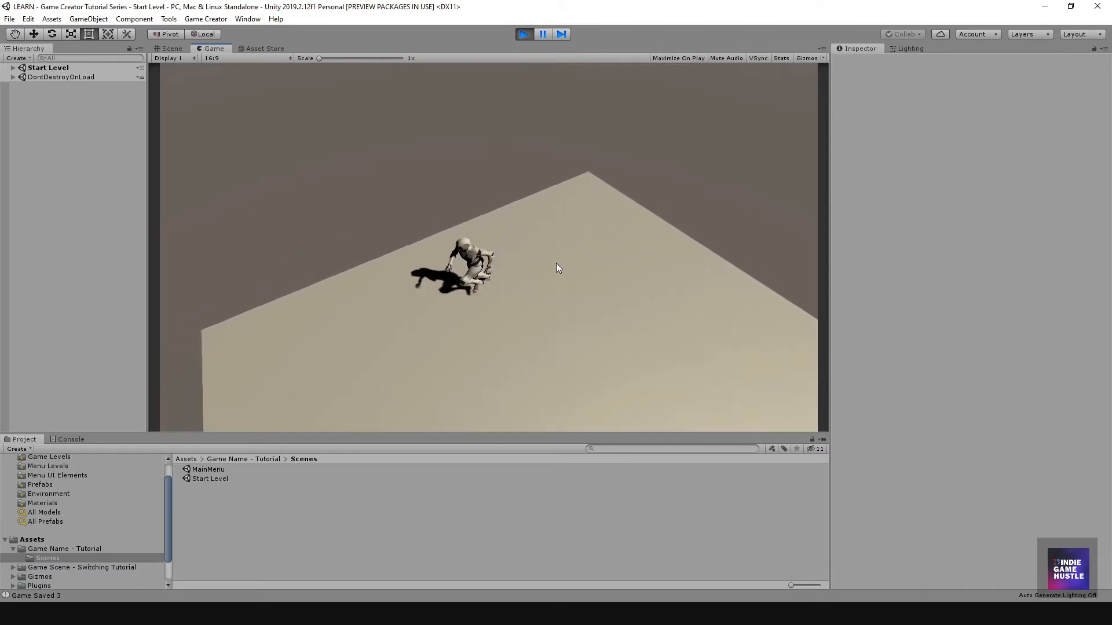
pyautogui.press('s')
pyautogui.press('d')
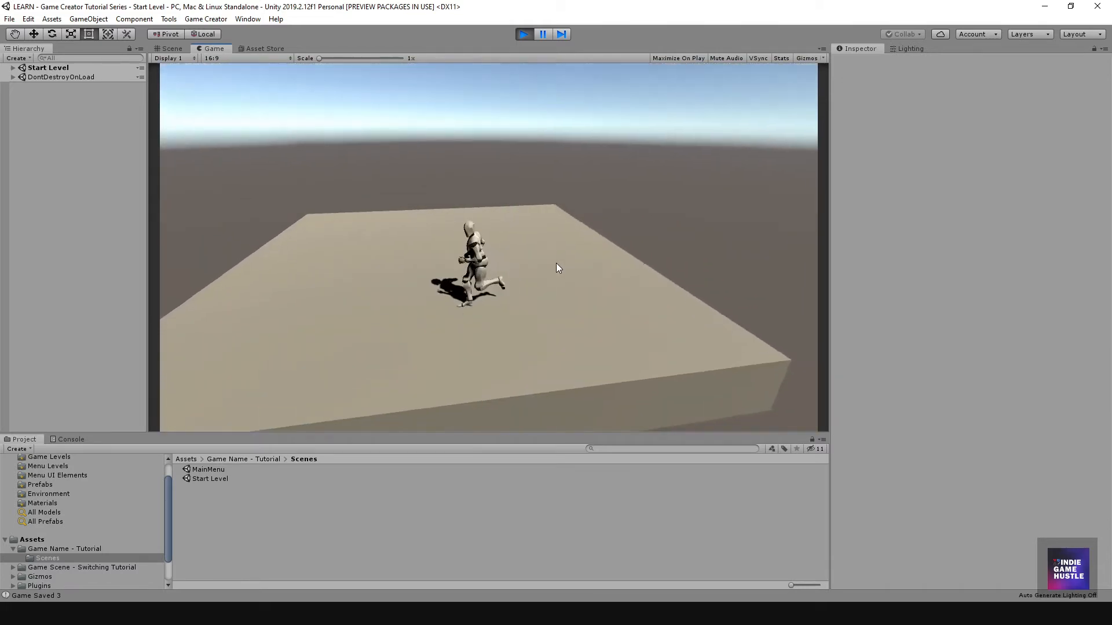
pyautogui.press('w')
pyautogui.press('d')
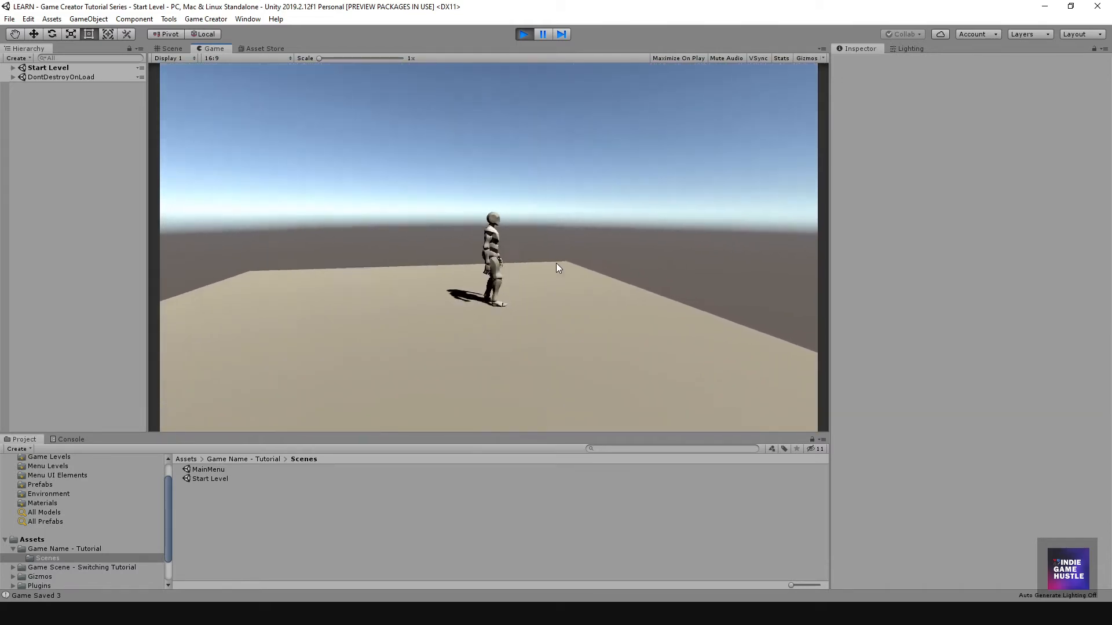
pyautogui.press('s')
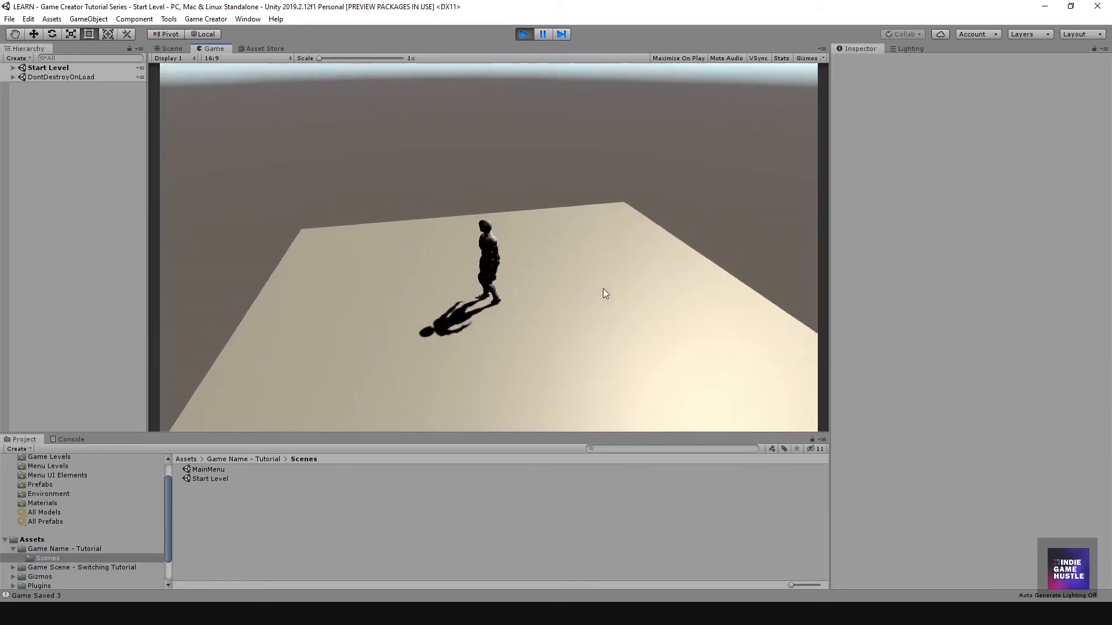
pyautogui.press('d')
pyautogui.press('w')
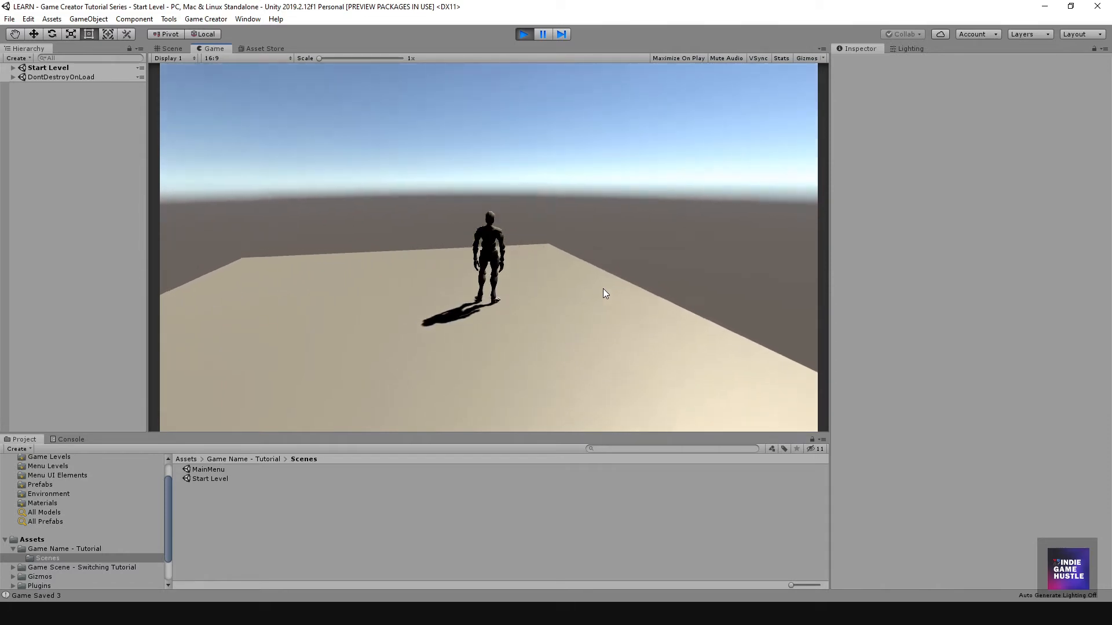
pyautogui.press('a')
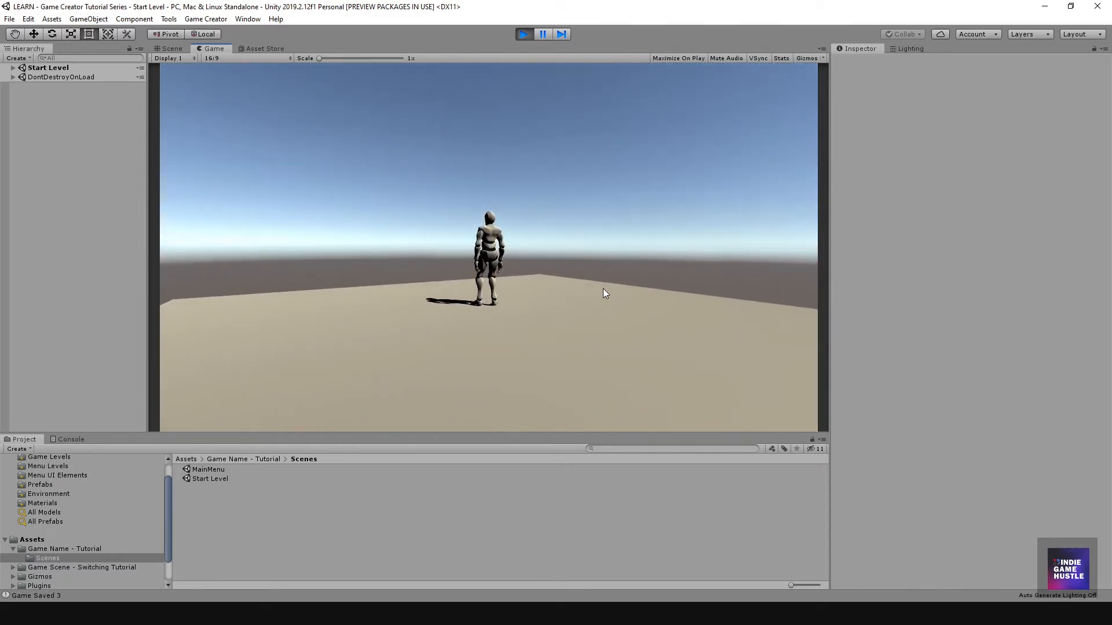
pyautogui.press('s')
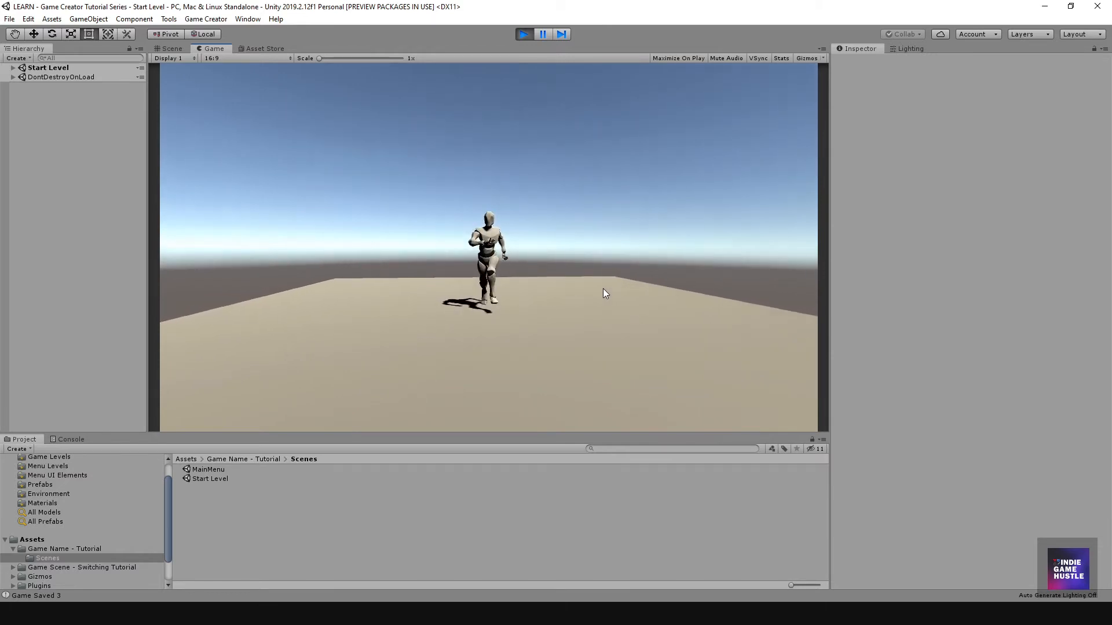
pyautogui.press('d')
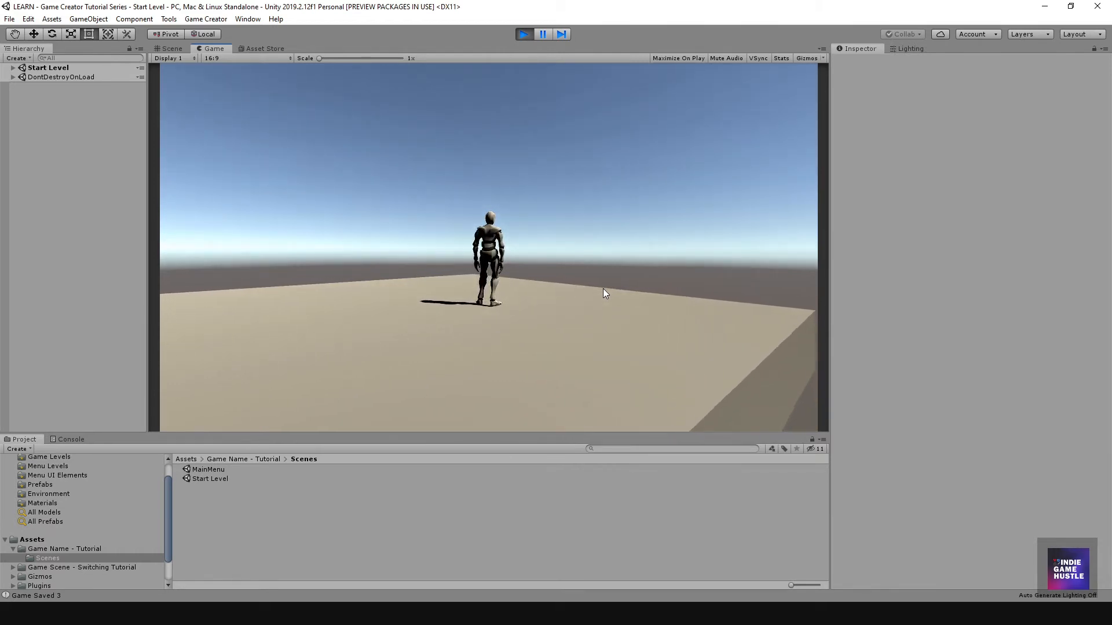
pyautogui.press('w')
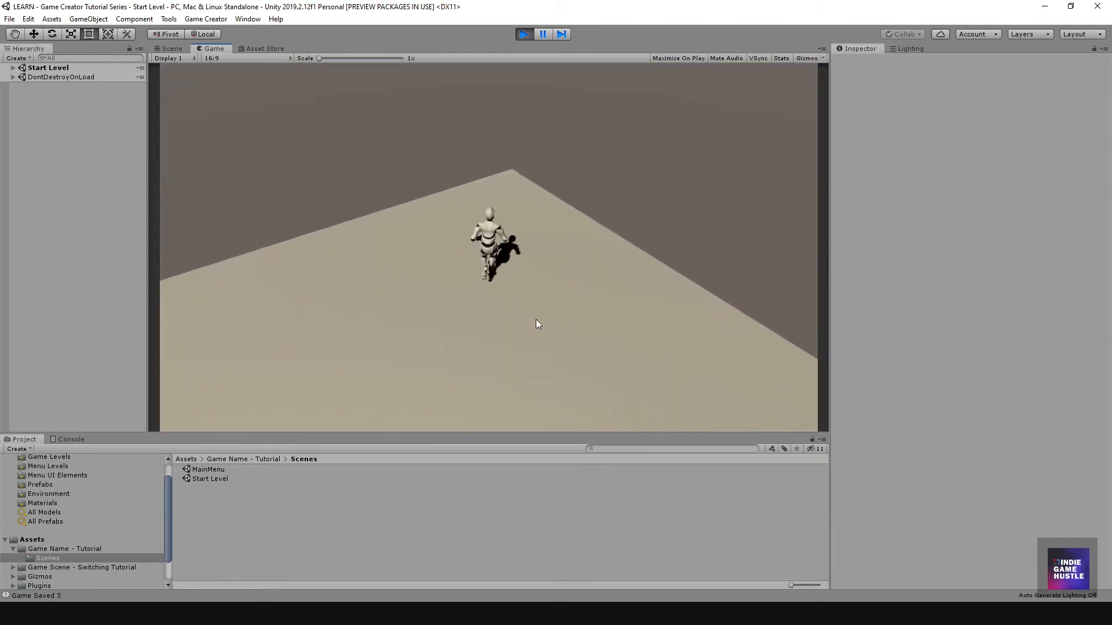
pyautogui.press('a')
# Test the in-game menu's Main Menu confirmation by answering No, reopening it and answering Yes
pyautogui.press('Escape')
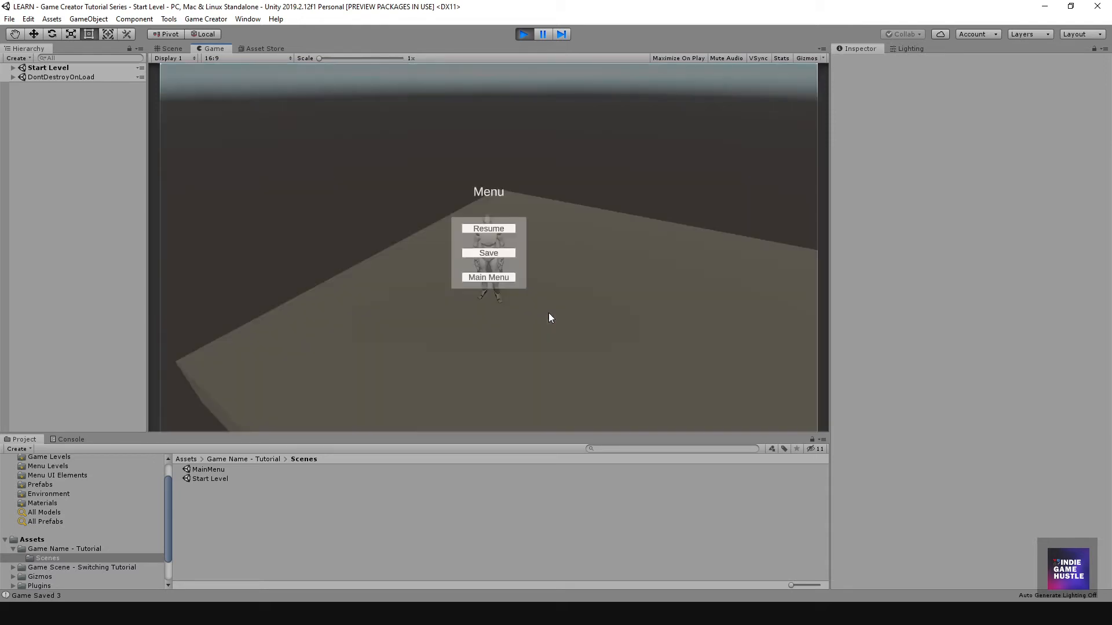
pyautogui.click(510, 277)
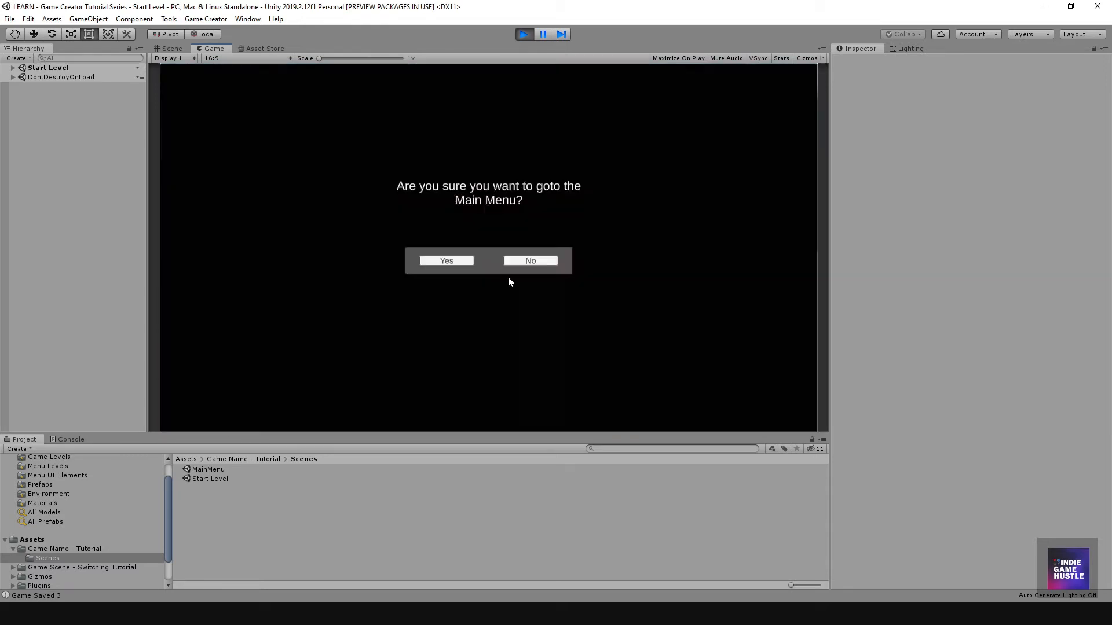
pyautogui.click(520, 259)
pyautogui.click(463, 275)
pyautogui.click(447, 259)
# Go back from the Load Game screen to the main menu and stop the play-test
pyautogui.click(447, 262)
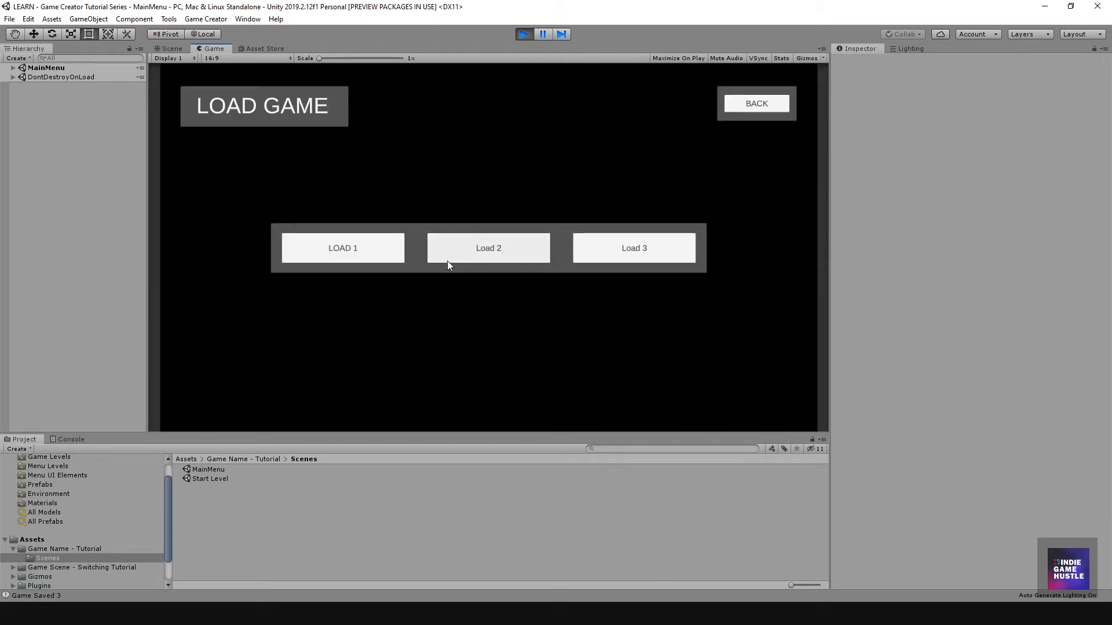
pyautogui.click(776, 107)
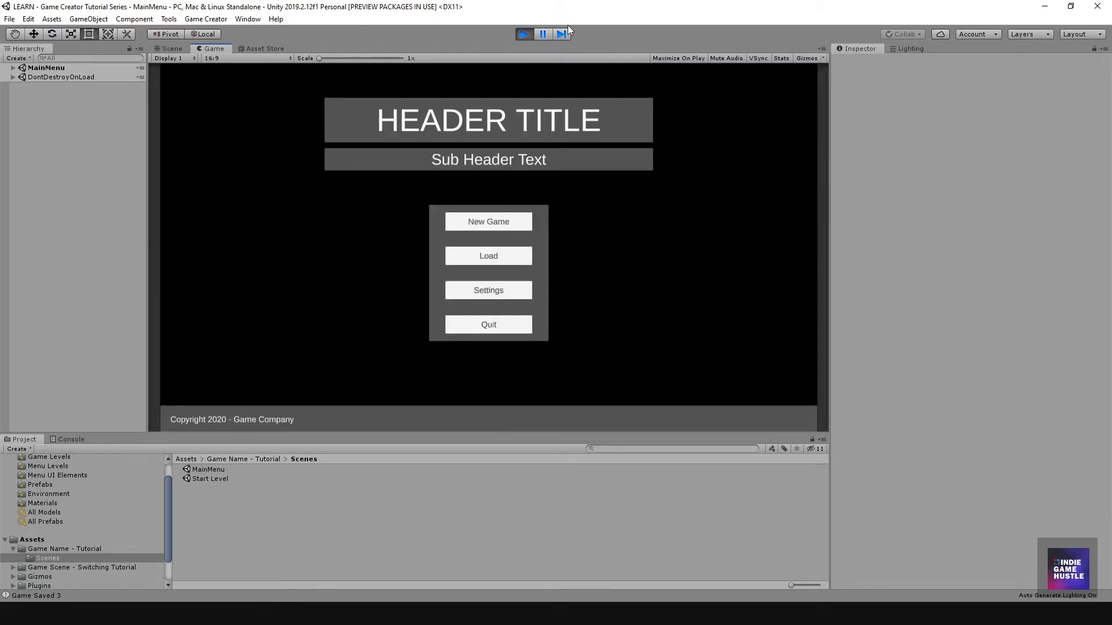
pyautogui.click(523, 34)
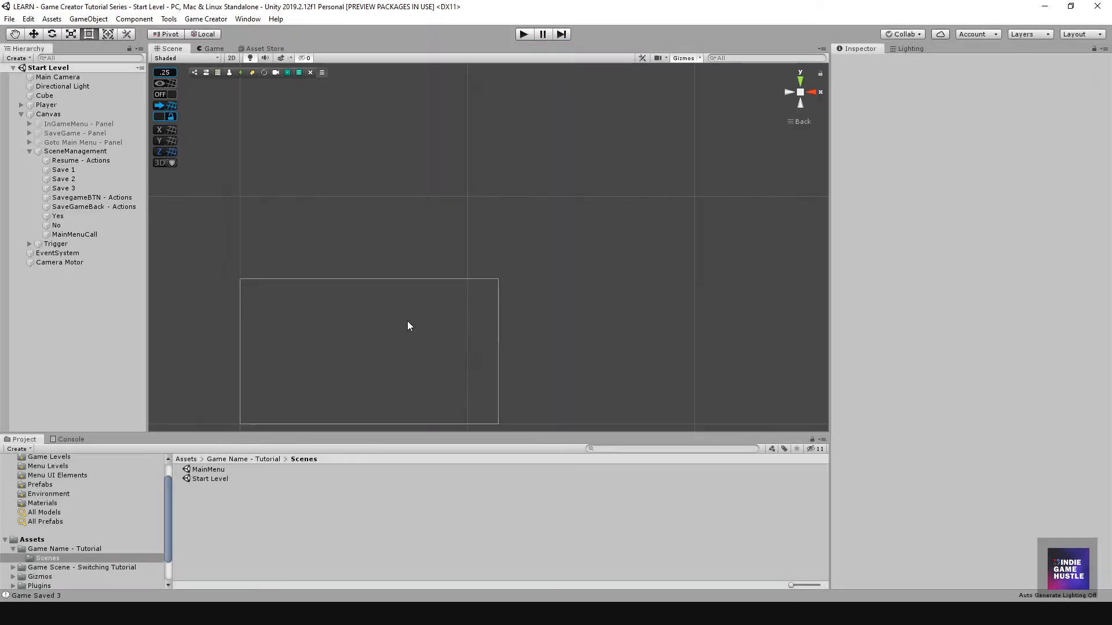
# Reopen the Start Level scene and frame the Player in a perspective view of the platform
pyautogui.moveTo(373, 332); pyautogui.dragTo(428, 259, button='middle')
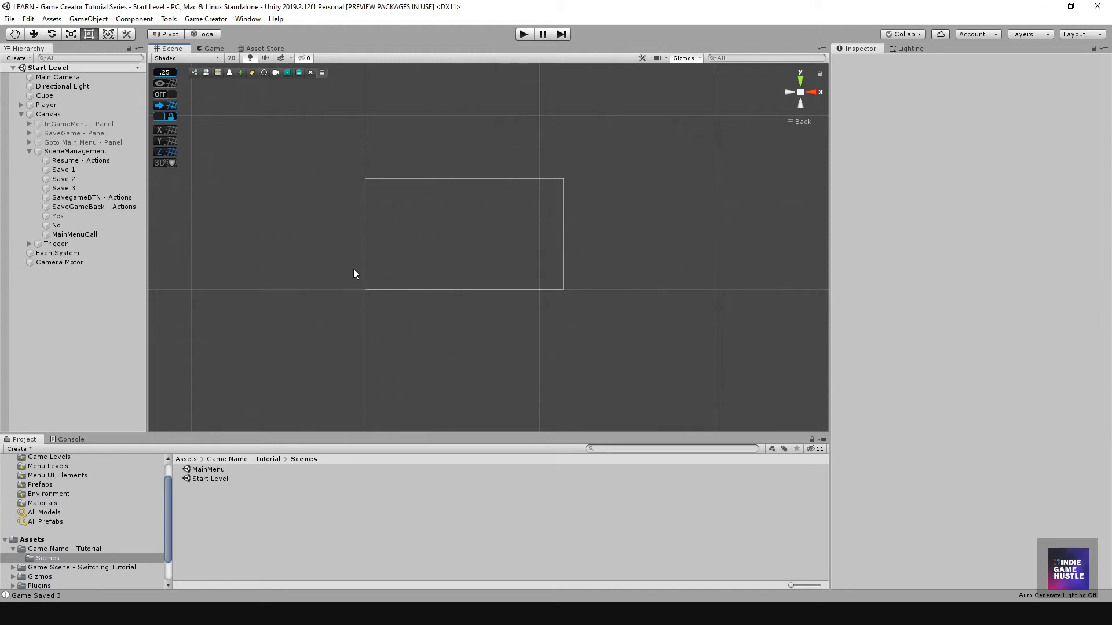
pyautogui.doubleClick(203, 479)
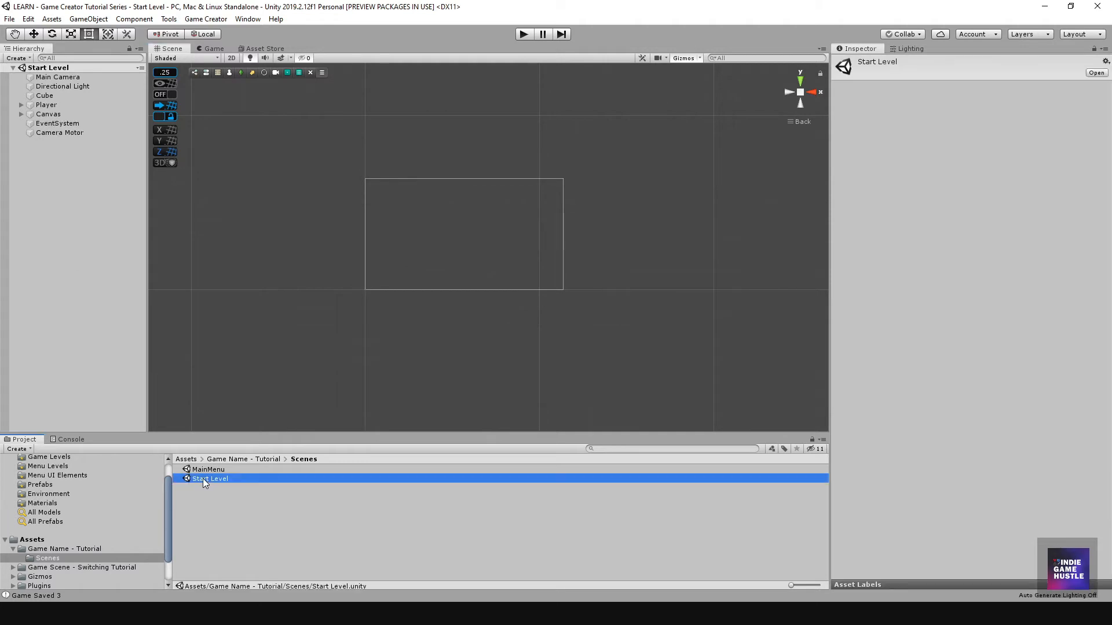
pyautogui.doubleClick(51, 109)
pyautogui.scroll(-8, 568, 263)
pyautogui.keyDown('alt'); pyautogui.moveTo(530, 294); pyautogui.dragTo(483, 243); pyautogui.keyUp('alt')
pyautogui.scroll(-8, 526, 287)
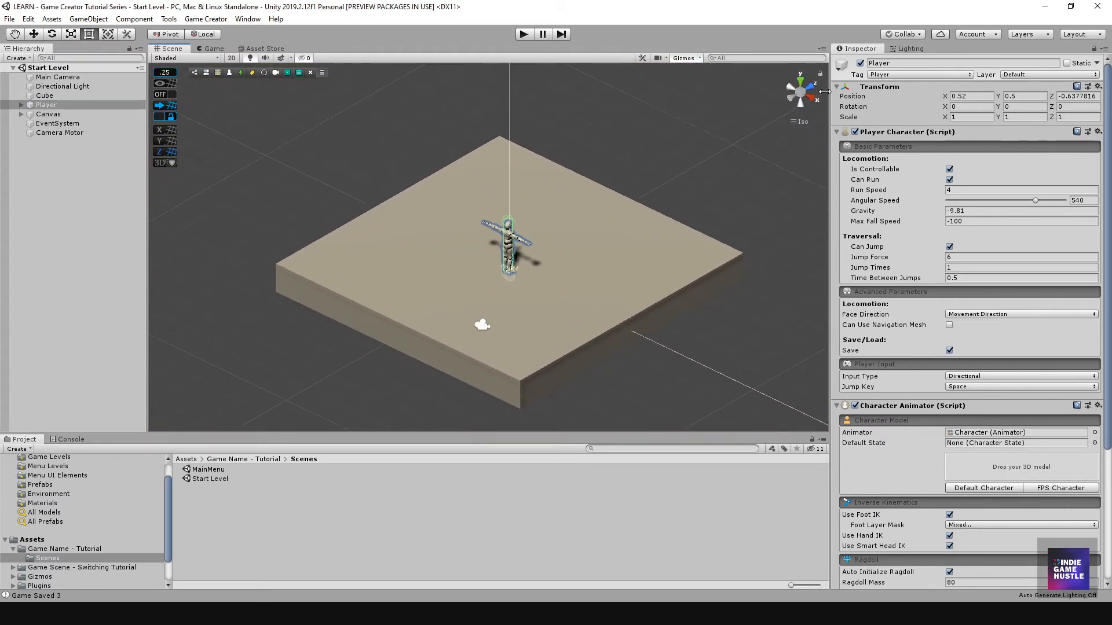
pyautogui.click(800, 92)
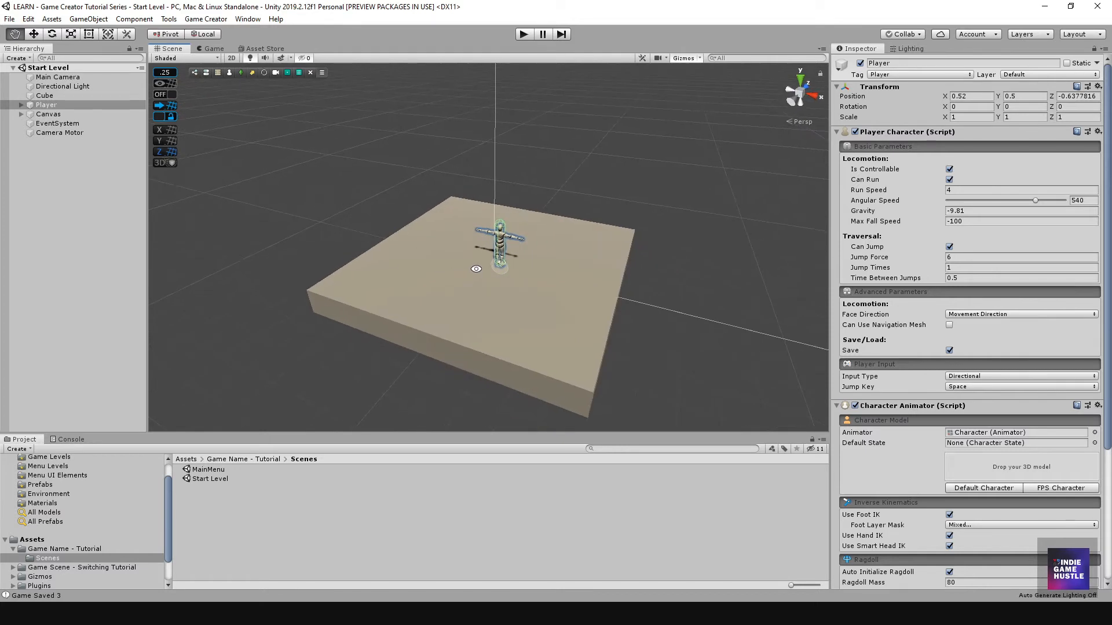
# Open the ProBuilder window and add a new cube shape to the Start Level scene
pyautogui.click(205, 19)
pyautogui.moveTo(179, 22)
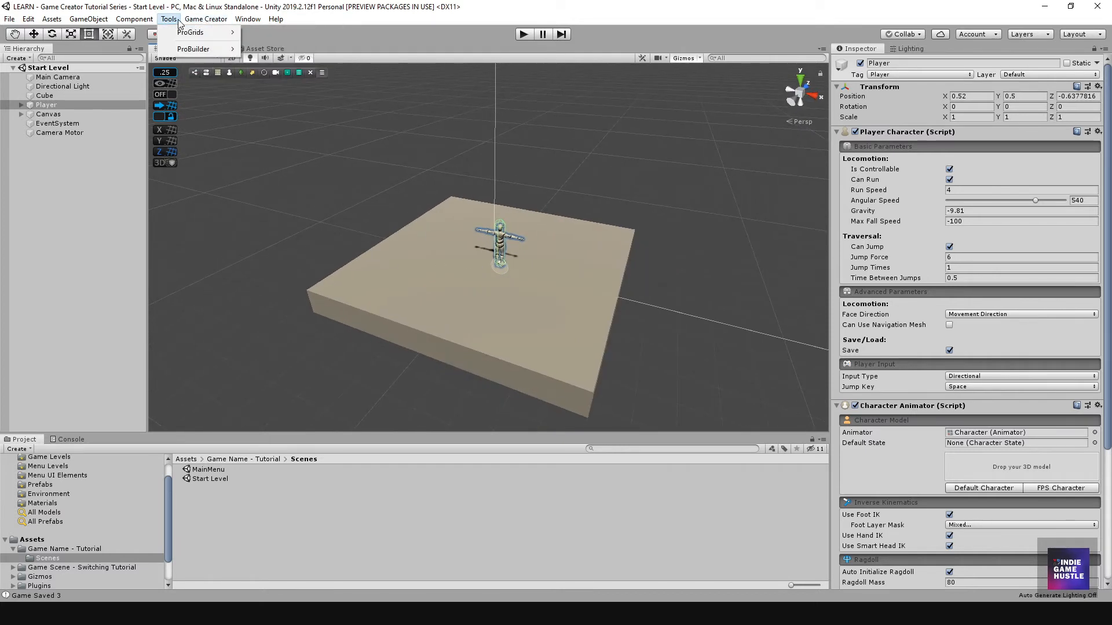
pyautogui.moveTo(198, 51)
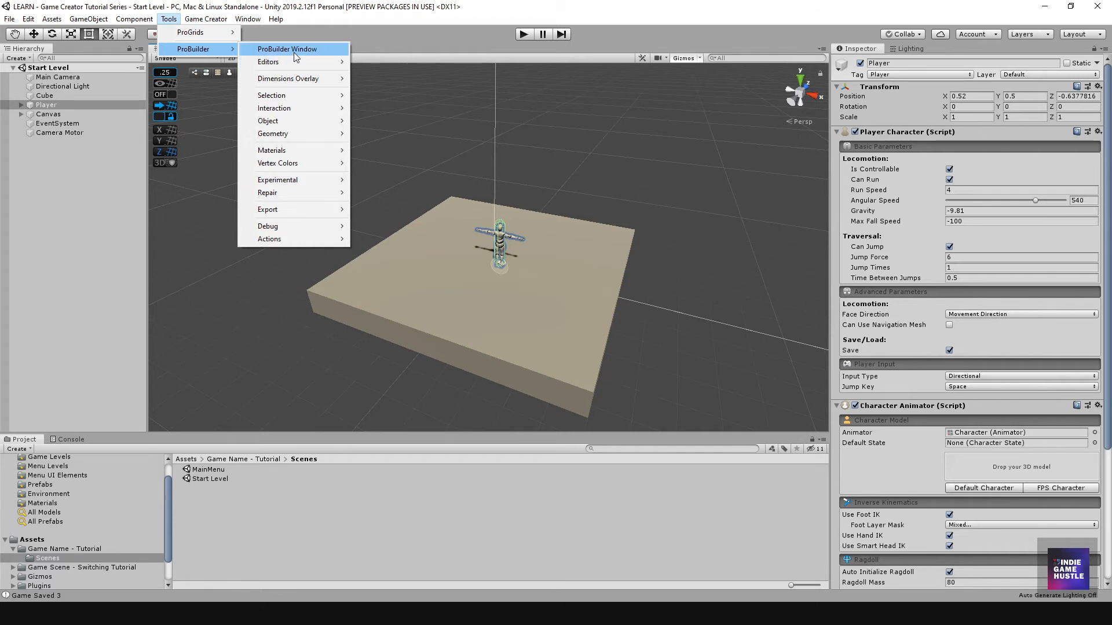
pyautogui.click(294, 50)
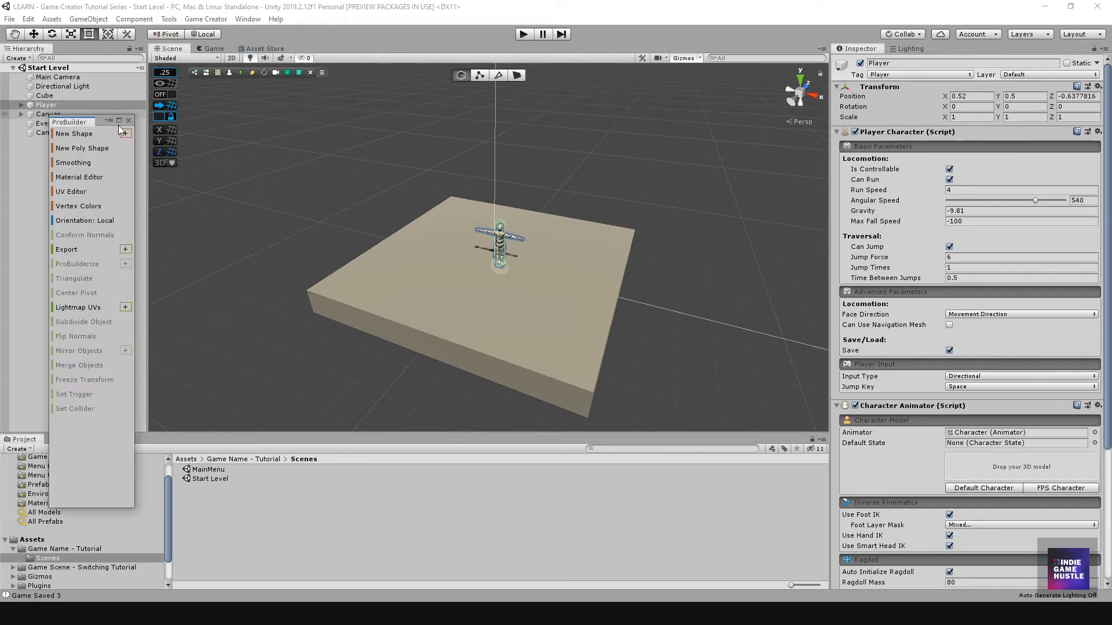
pyautogui.click(74, 134)
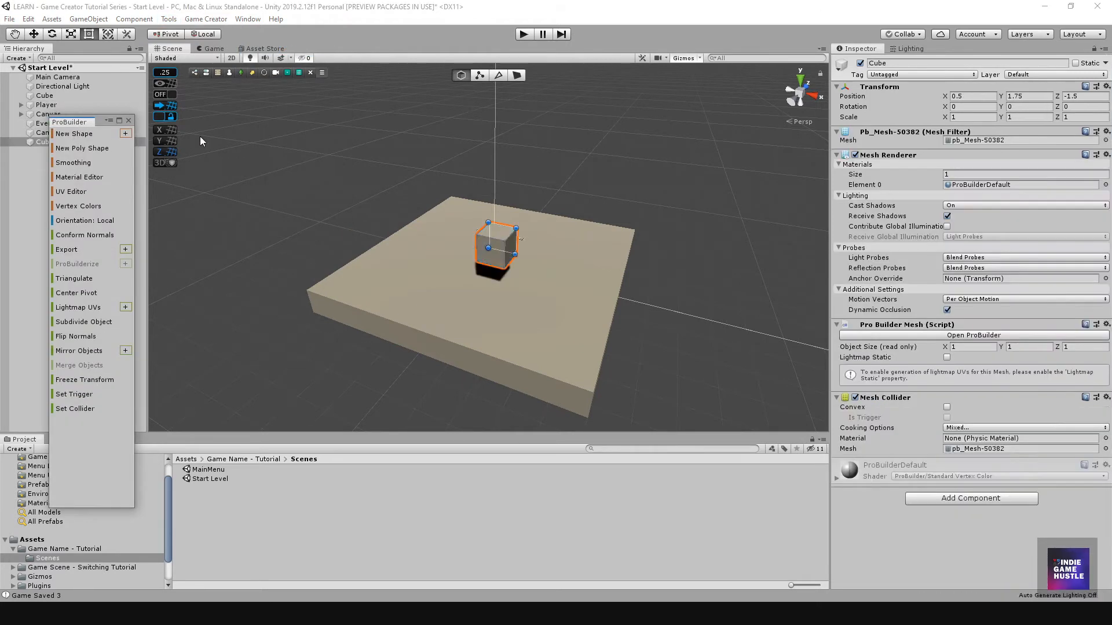
# Move the new cube to the platform's near corner, at about X -5.6, Y 0.01, Z -4.4
pyautogui.click(34, 33)
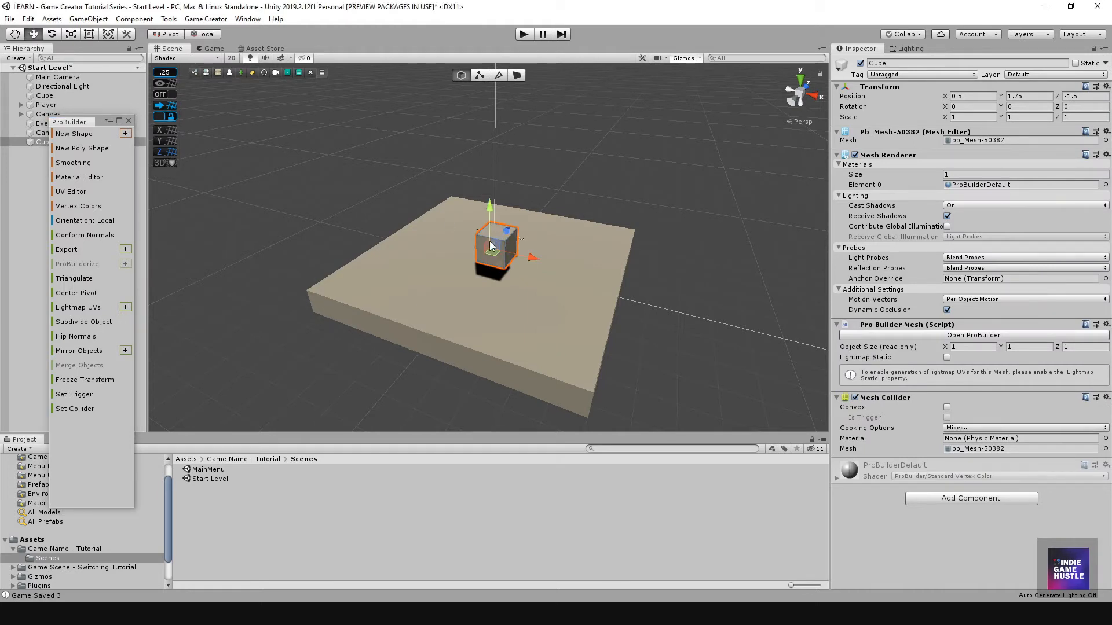
pyautogui.moveTo(501, 255); pyautogui.dragTo(308, 270)
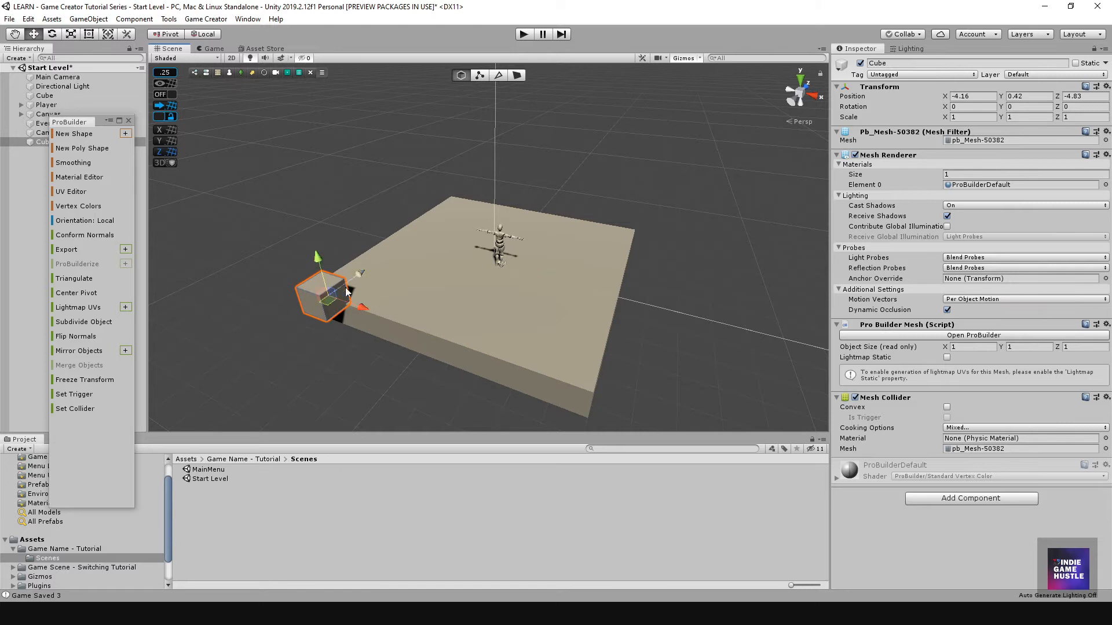
pyautogui.keyDown('alt'); pyautogui.moveTo(258, 298); pyautogui.dragTo(363, 352); pyautogui.keyUp('alt')
pyautogui.press('f')
pyautogui.keyDown('alt'); pyautogui.moveTo(612, 344); pyautogui.dragTo(463, 271); pyautogui.keyUp('alt')
pyautogui.moveTo(460, 231); pyautogui.dragTo(458, 260)
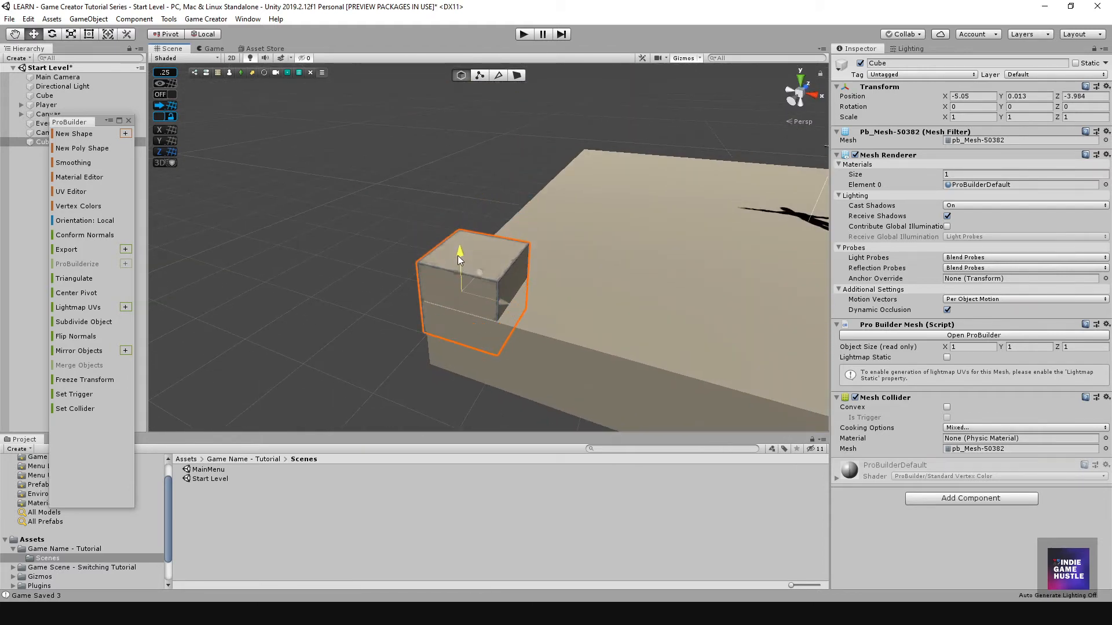
pyautogui.moveTo(501, 302); pyautogui.dragTo(439, 280)
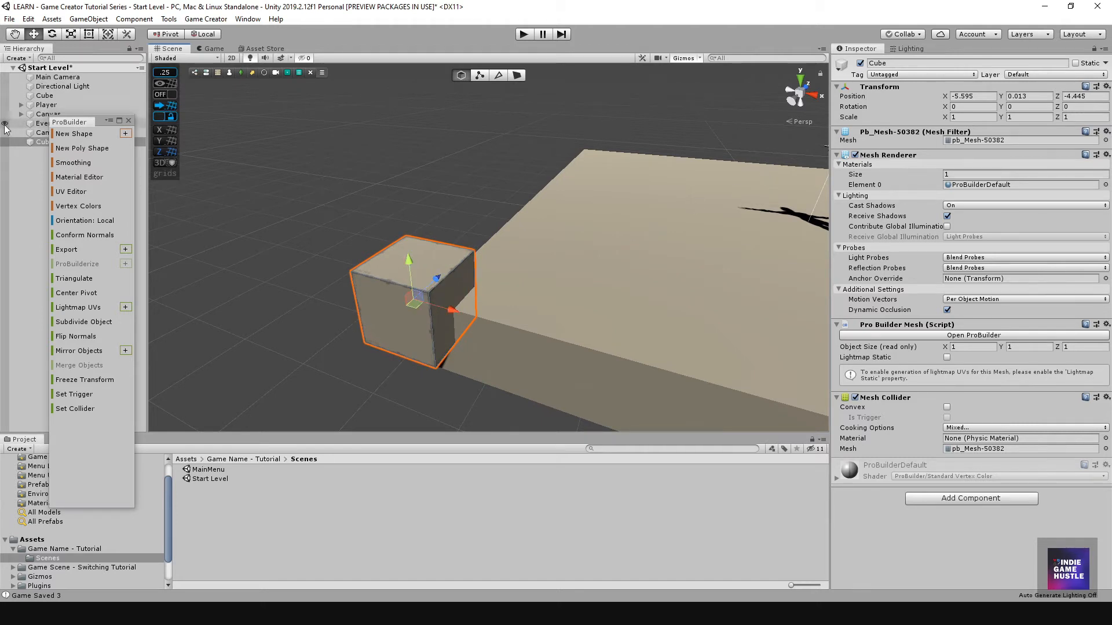
# Apply the red-orange vertex color from the Default Color Palette to the corner cube
pyautogui.click(76, 207)
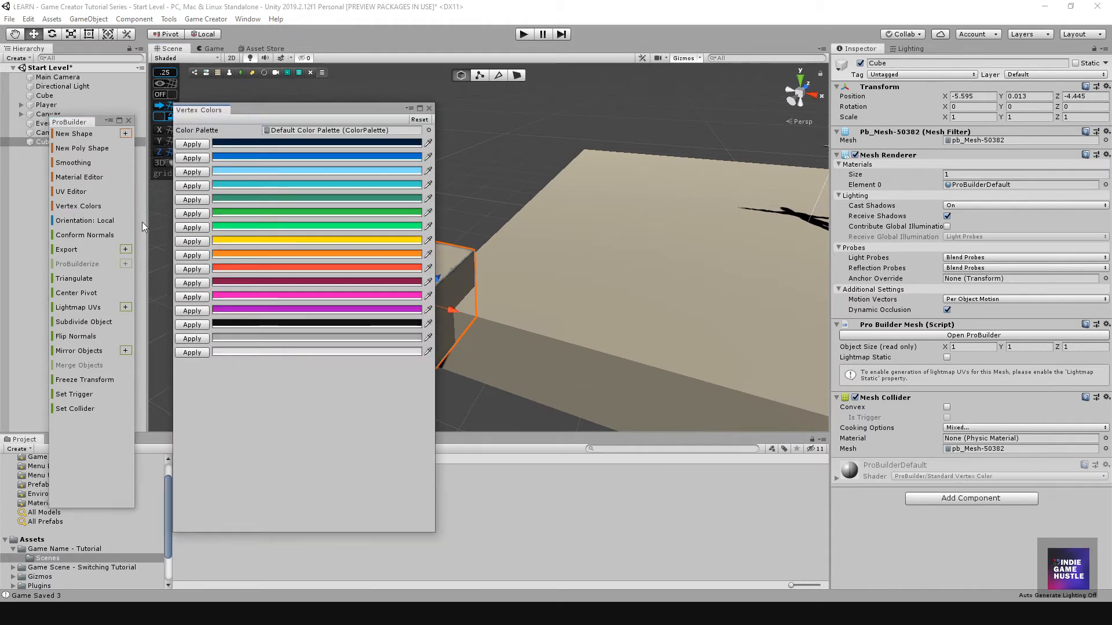
pyautogui.click(192, 269)
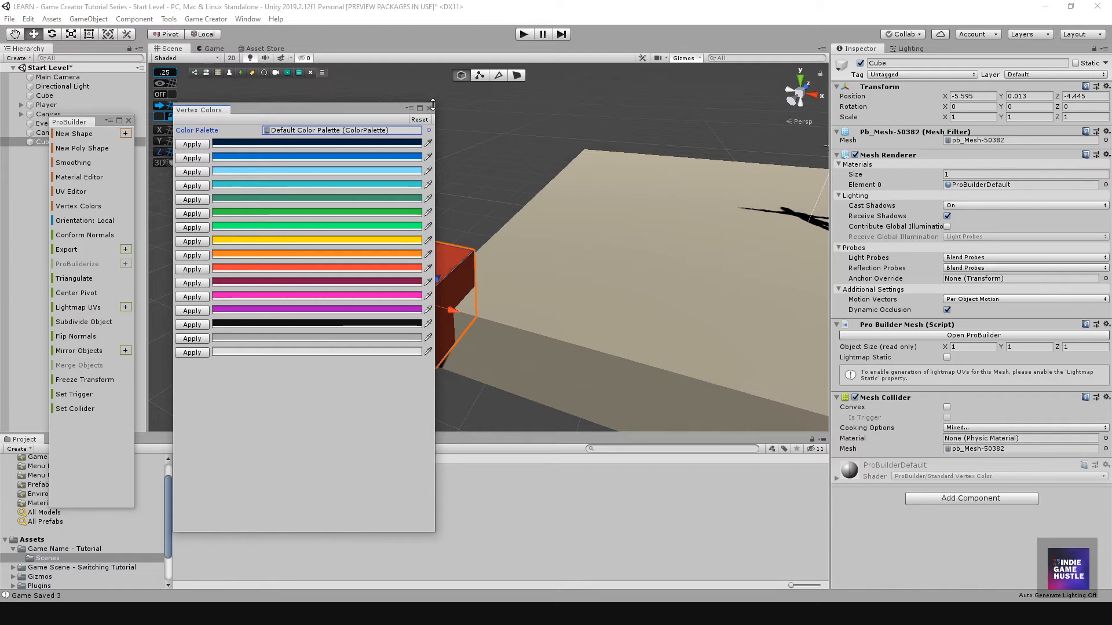
pyautogui.click(428, 109)
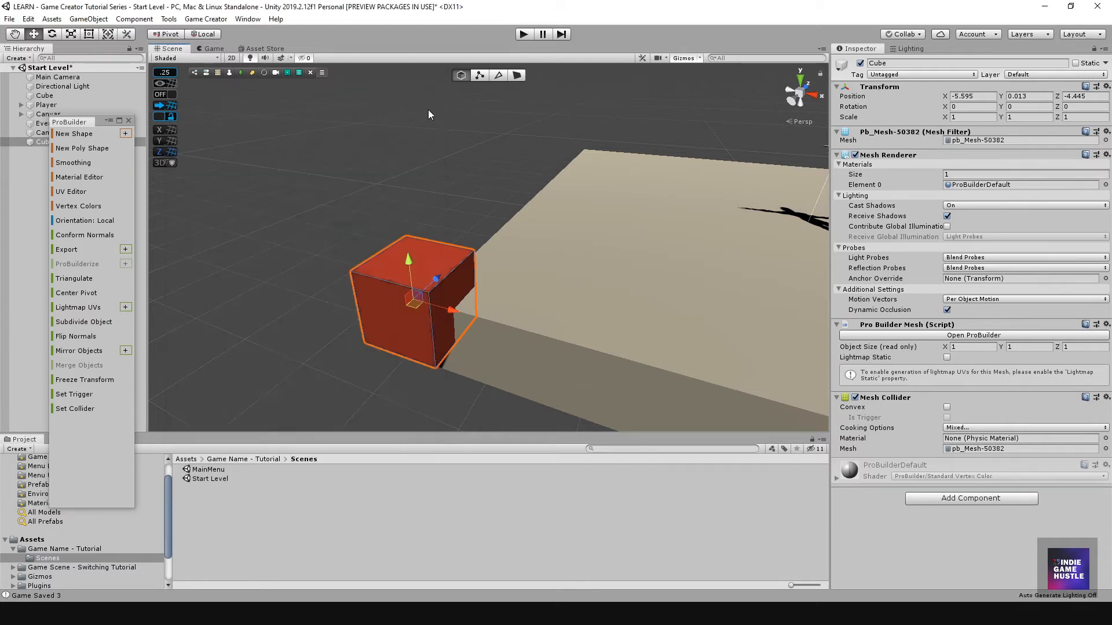
# Duplicate the red cube and move the copy along Z to the platform's far corner, at about Z 5.5
pyautogui.scroll(-3, 393, 162)
pyautogui.click(422, 164)
pyautogui.scroll(-4, 487, 252)
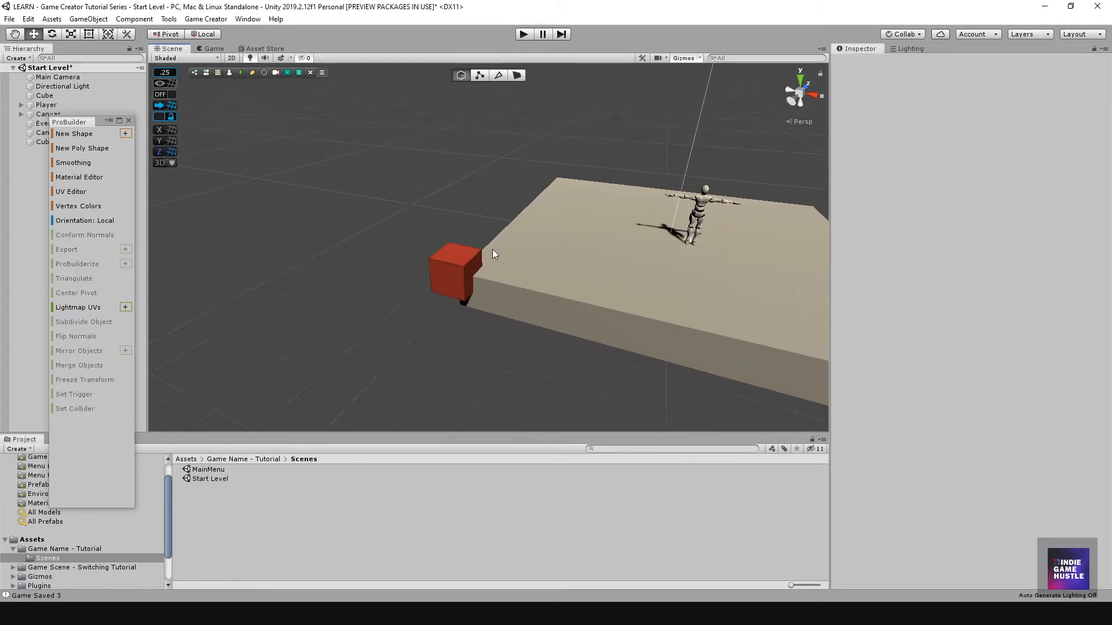
pyautogui.moveTo(492, 249); pyautogui.dragTo(381, 256, button='middle')
pyautogui.click(366, 266)
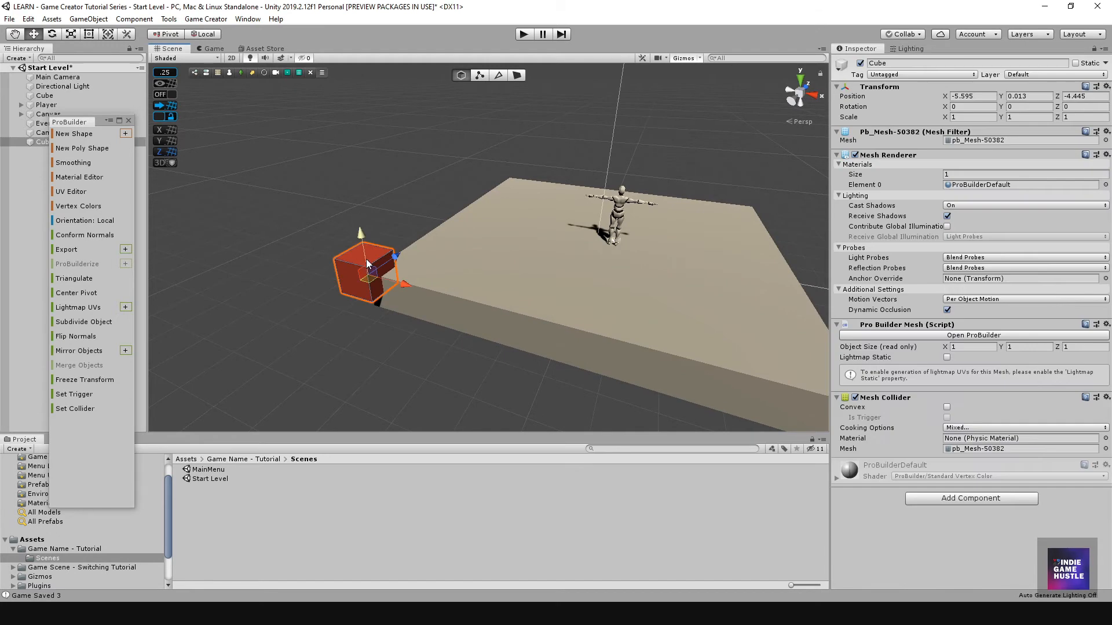
pyautogui.hotkey('ctrl', 'd')
pyautogui.moveTo(395, 255); pyautogui.dragTo(561, 152)
pyautogui.moveTo(615, 115); pyautogui.dragTo(615, 114)
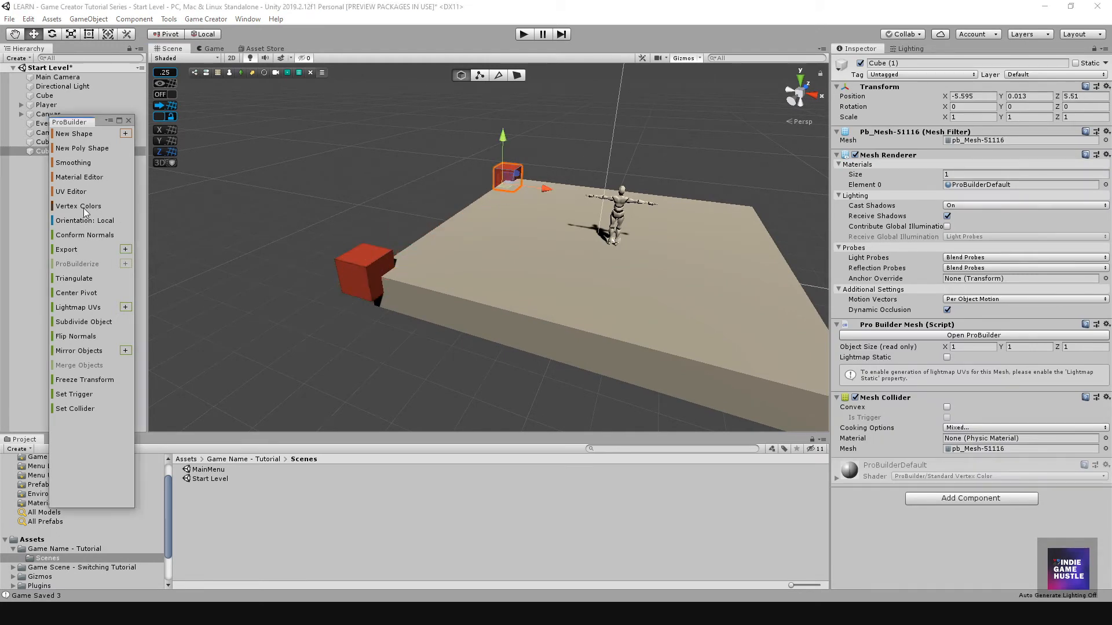
# Apply the medium blue vertex color from the Default Color Palette to the copied cube at the far corner
pyautogui.click(78, 206)
pyautogui.click(197, 159)
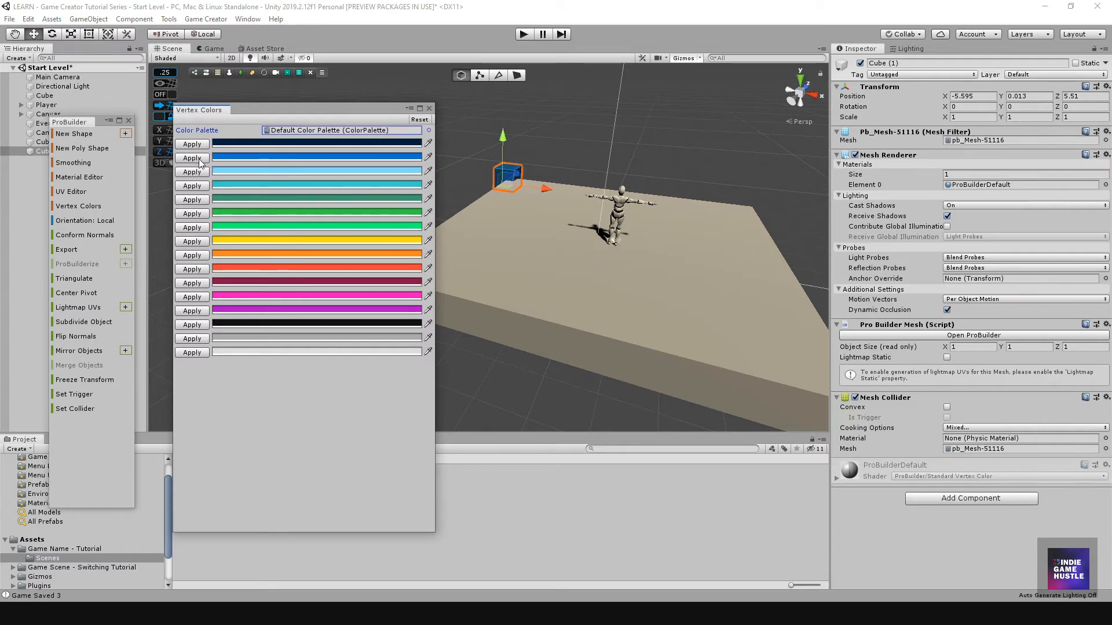
pyautogui.click(469, 145)
# Duplicate the blue cube, move the copy along X to the other far corner at about X 4.4, and apply the medium green vertex color
pyautogui.click(505, 179)
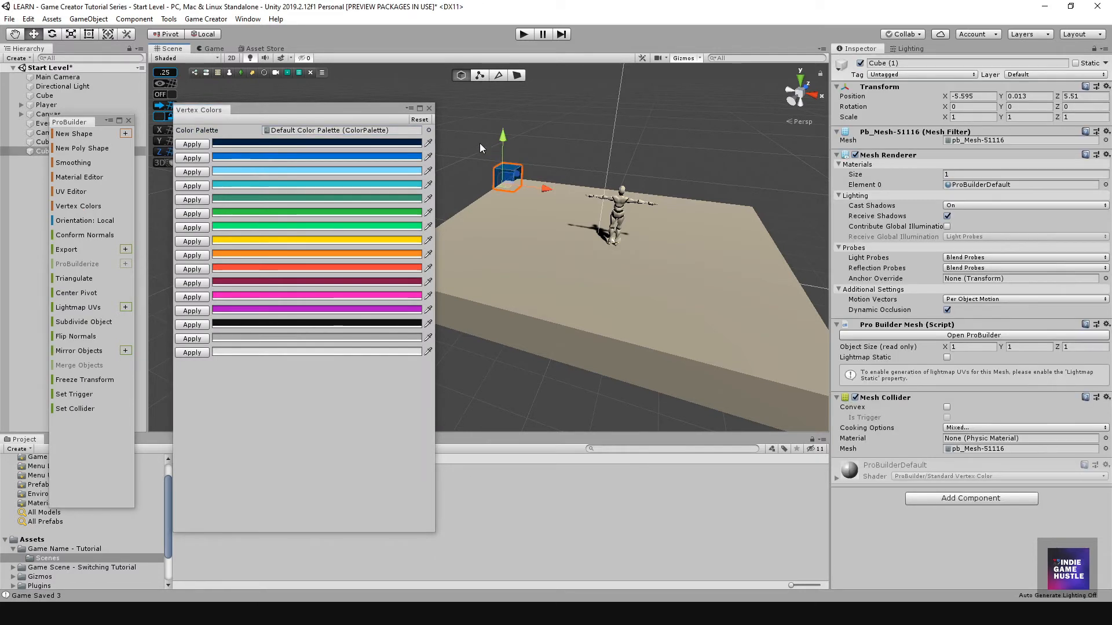
pyautogui.hotkey('ctrl', 'd')
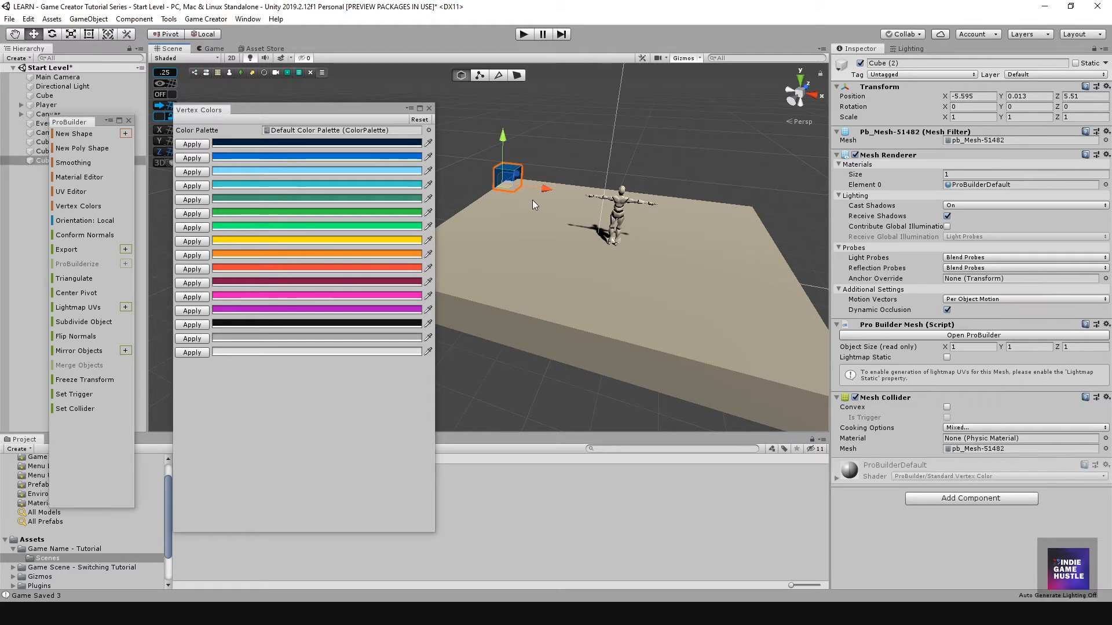
pyautogui.moveTo(543, 190); pyautogui.dragTo(749, 209)
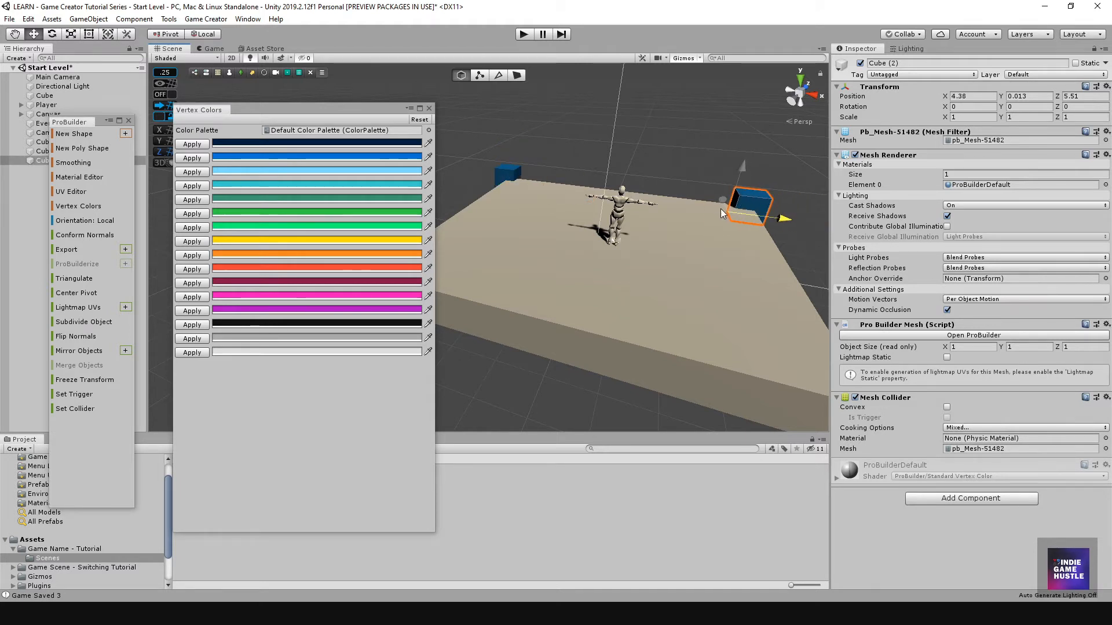
pyautogui.click(199, 214)
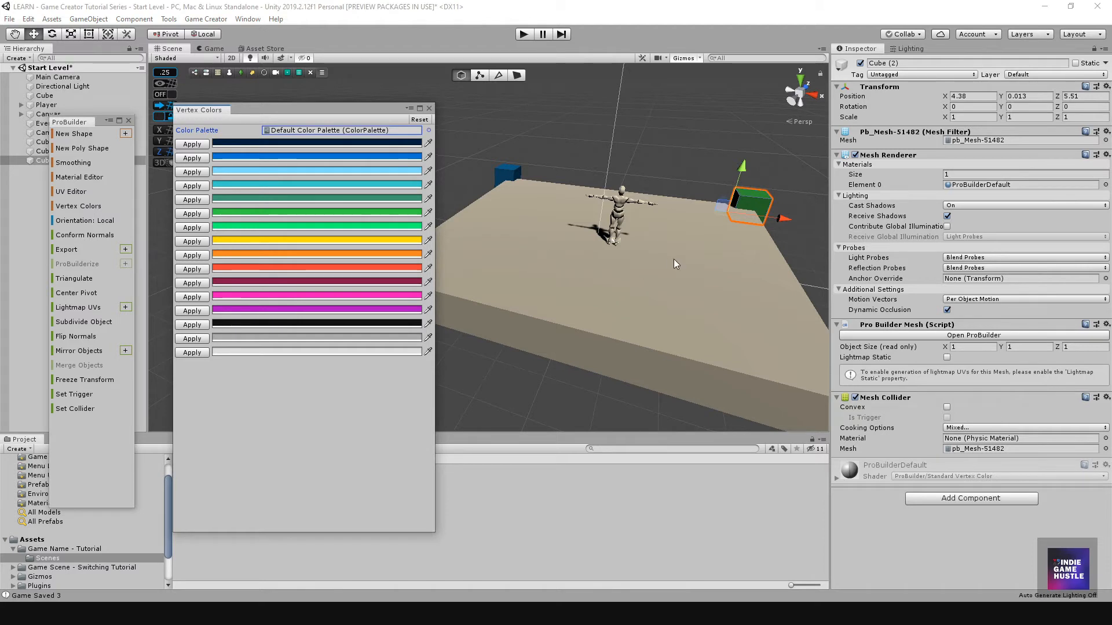
# Duplicate the green cube and move the copy along Z to the platform's remaining near corner, at about Z -4.3
pyautogui.keyDown('alt'); pyautogui.moveTo(722, 217); pyautogui.dragTo(657, 204); pyautogui.keyUp('alt')
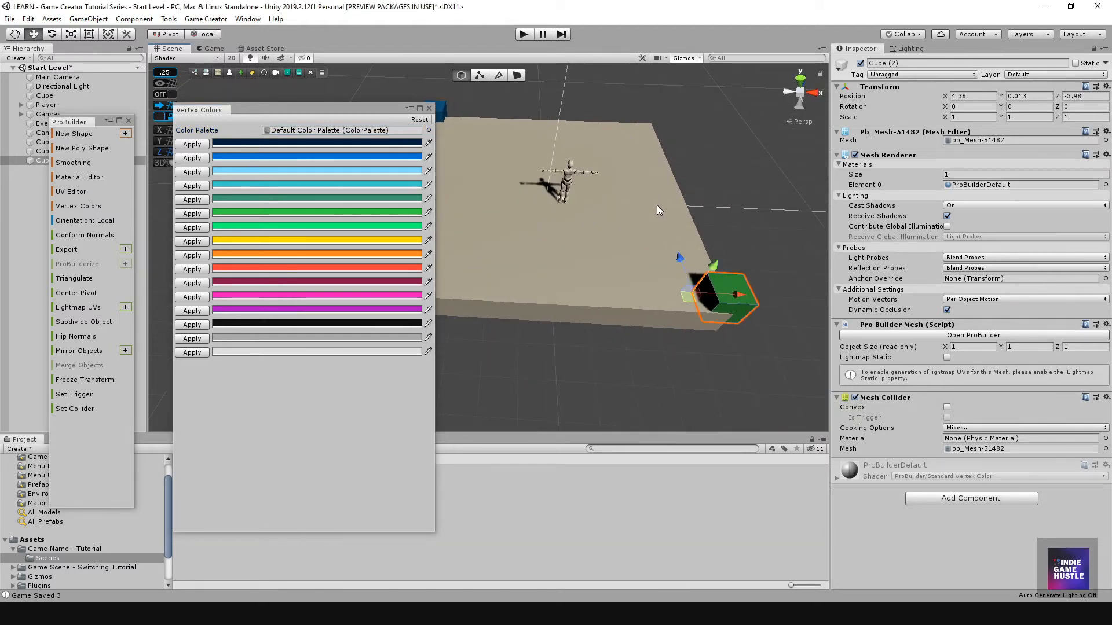
pyautogui.hotkey('ctrl', 'z')
pyautogui.hotkey('ctrl', 'd')
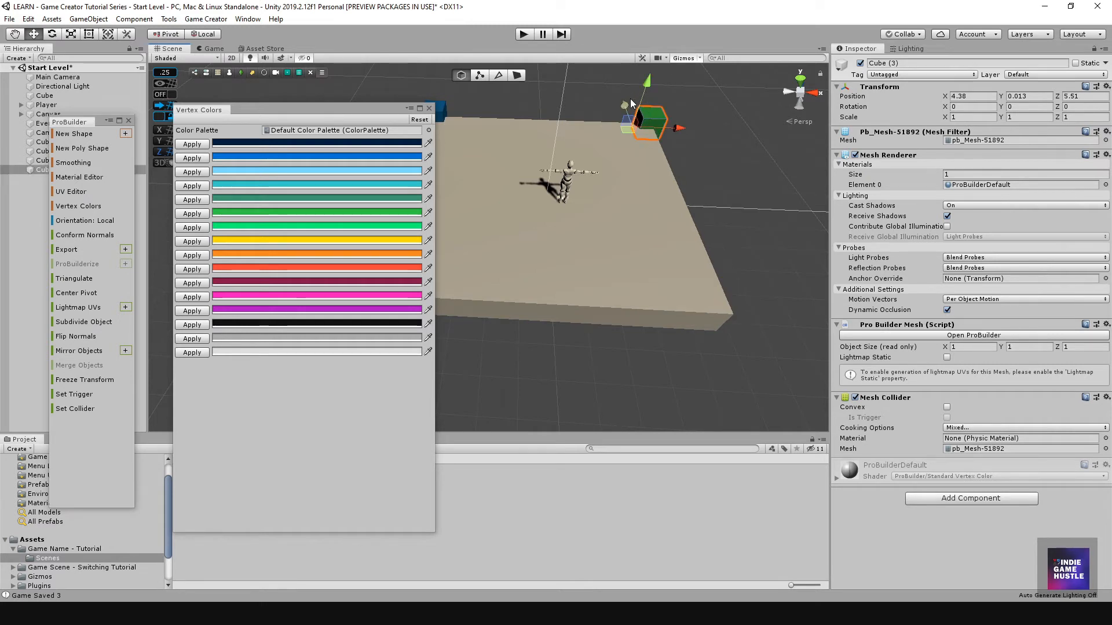
pyautogui.moveTo(644, 125); pyautogui.dragTo(651, 216)
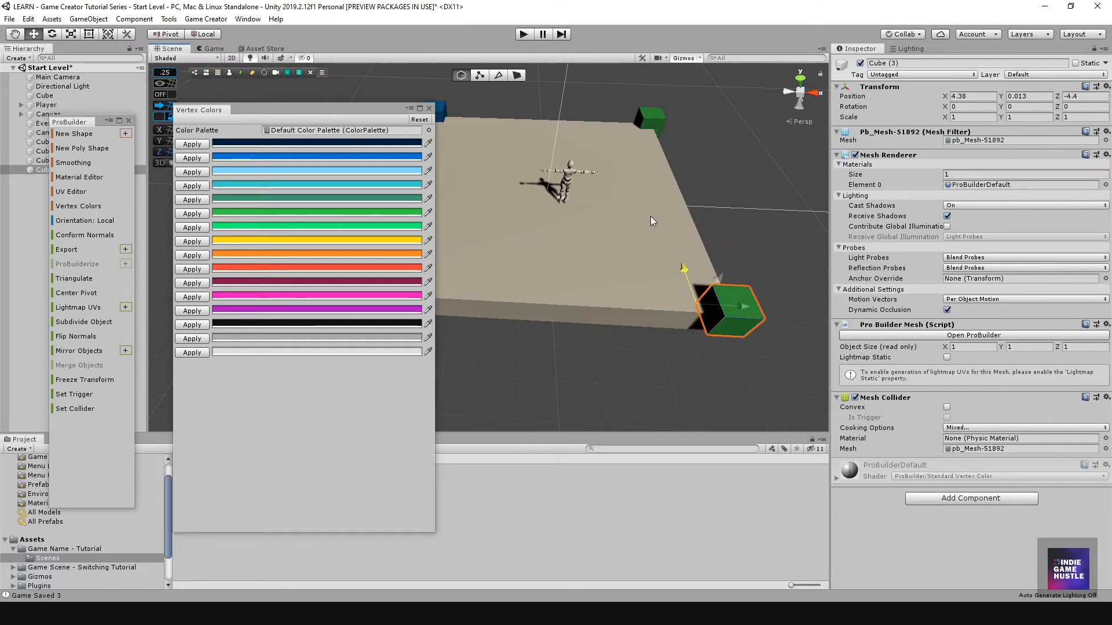
# Apply the purple vertex color from the Default Color Palette to the copied cube and close the Vertex Colors window
pyautogui.click(194, 311)
pyautogui.scroll(-4, 624, 284)
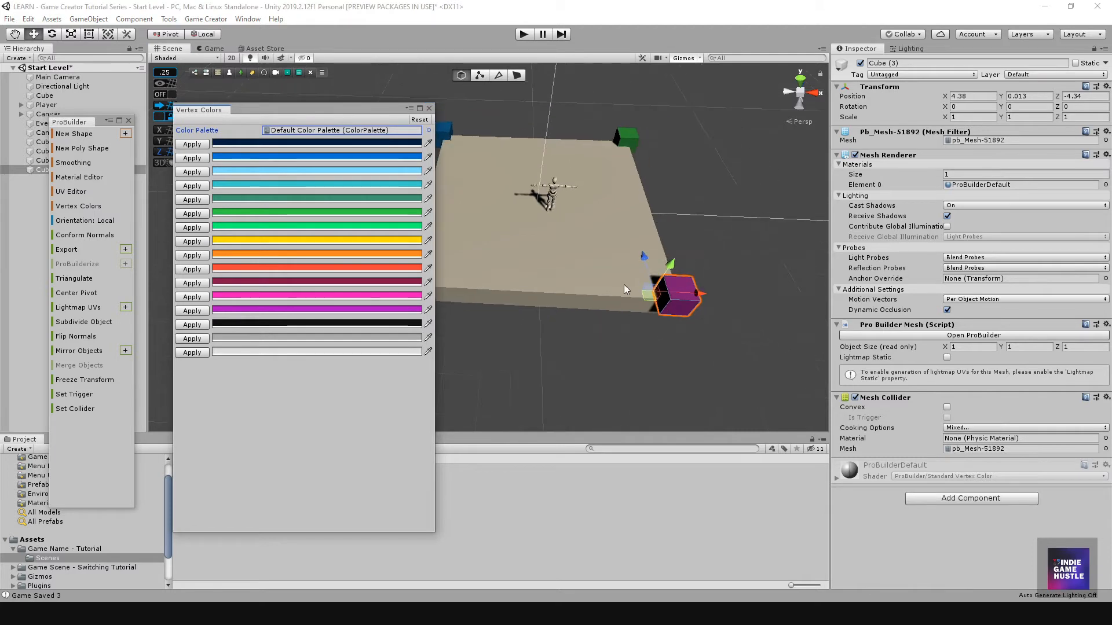
pyautogui.scroll(-5, 623, 283)
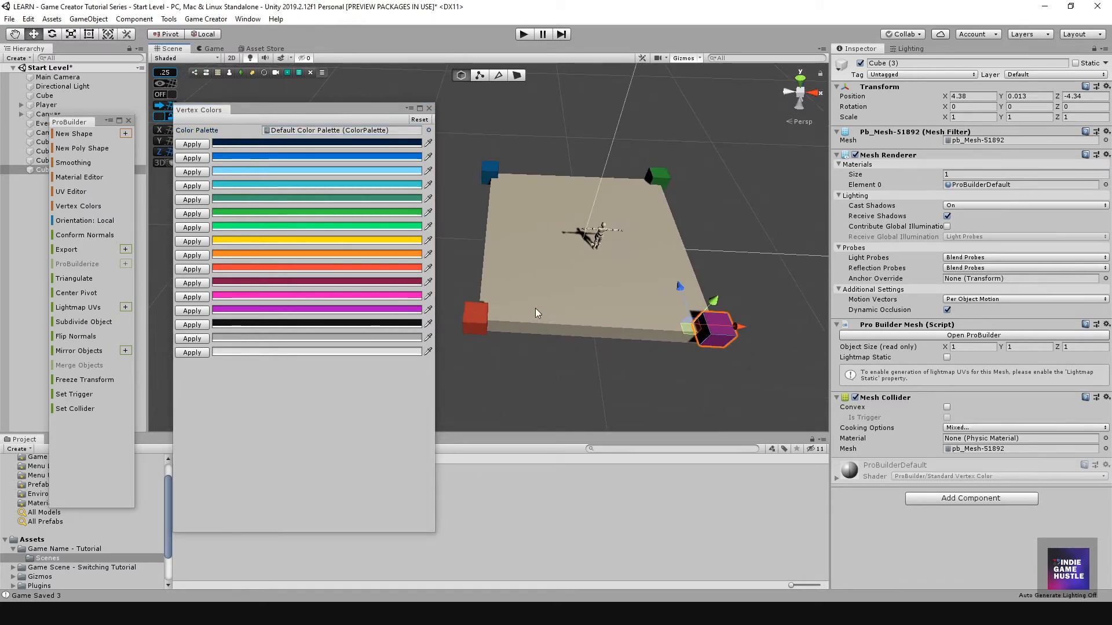
pyautogui.click(430, 109)
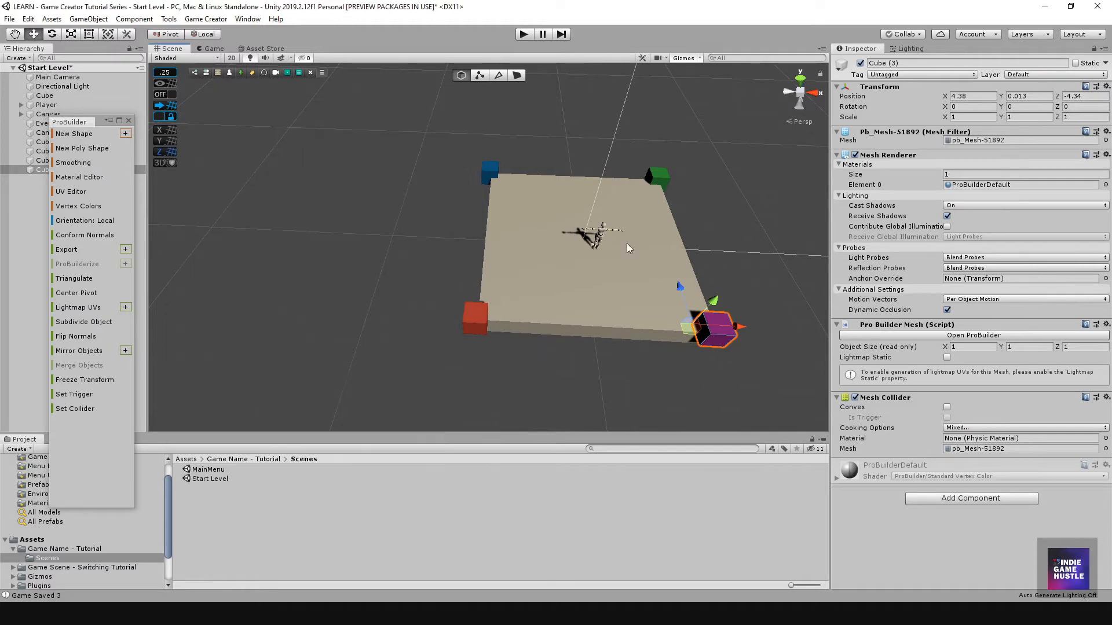
# Deselect the purple cube, start play mode in Start Level, and bring the character onto the red corner cube
pyautogui.keyDown('alt'); pyautogui.moveTo(627, 243); pyautogui.dragTo(518, 265); pyautogui.keyUp('alt')
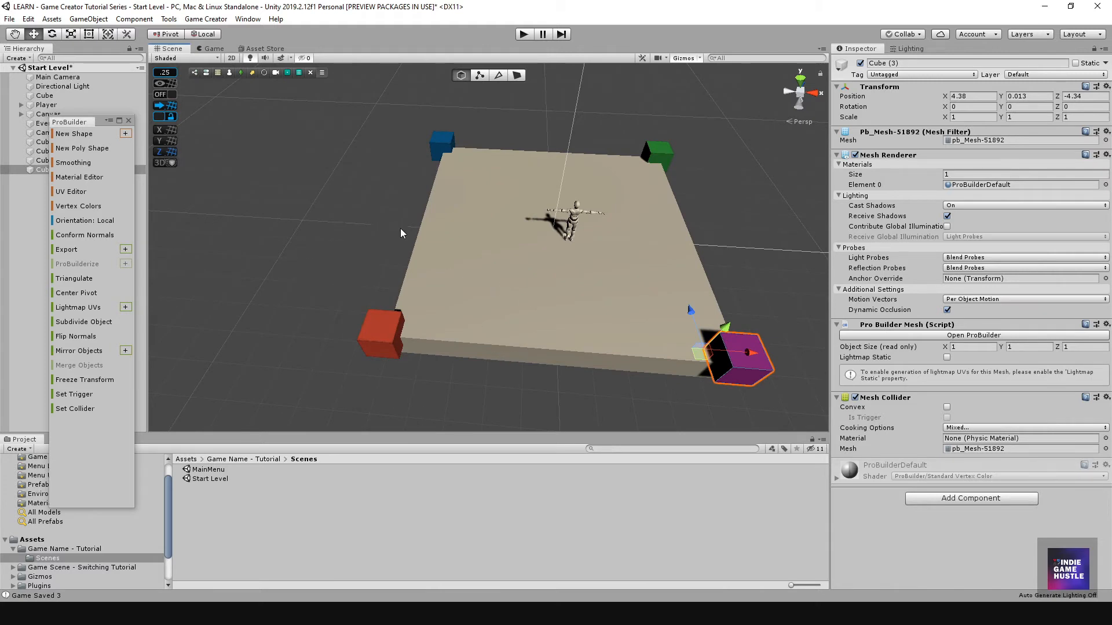
pyautogui.keyDown('alt'); pyautogui.moveTo(379, 234); pyautogui.dragTo(437, 197); pyautogui.keyUp('alt')
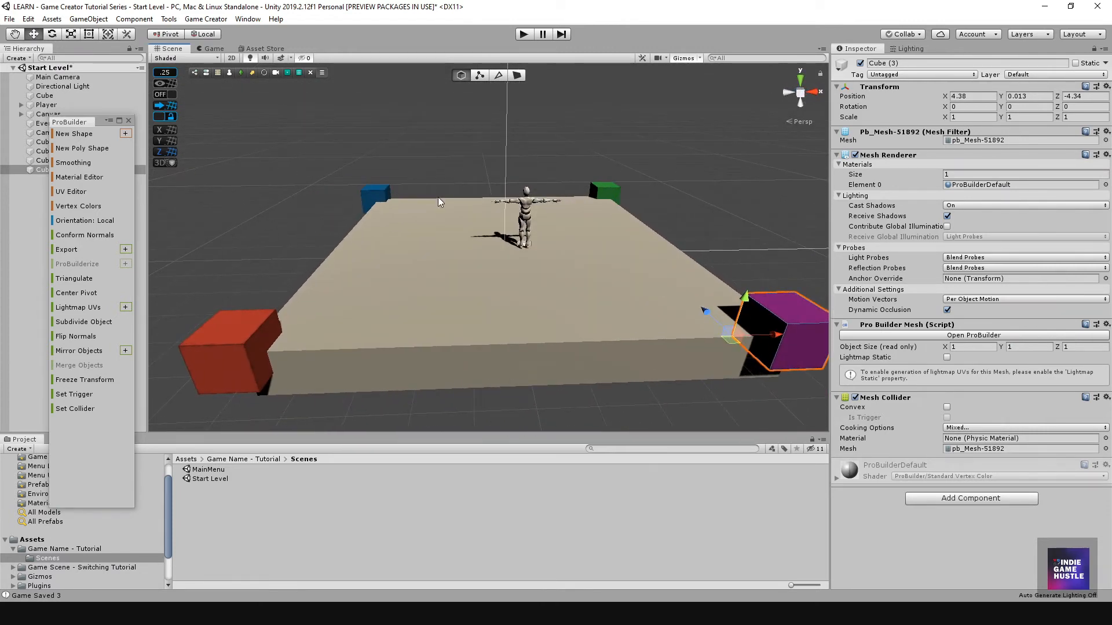
pyautogui.click(447, 88)
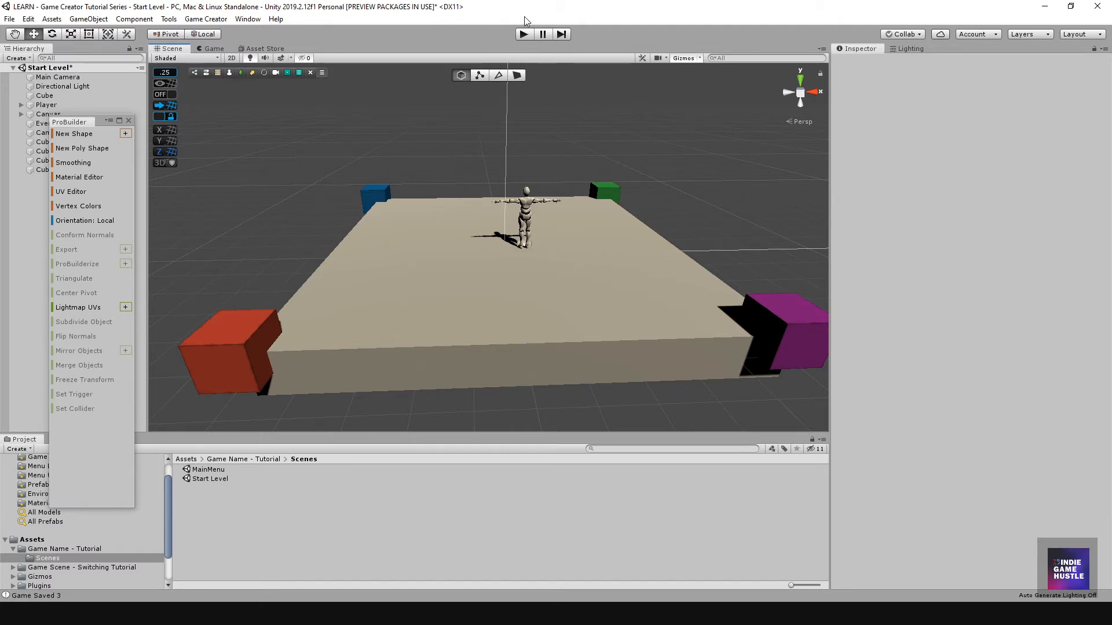
pyautogui.click(523, 35)
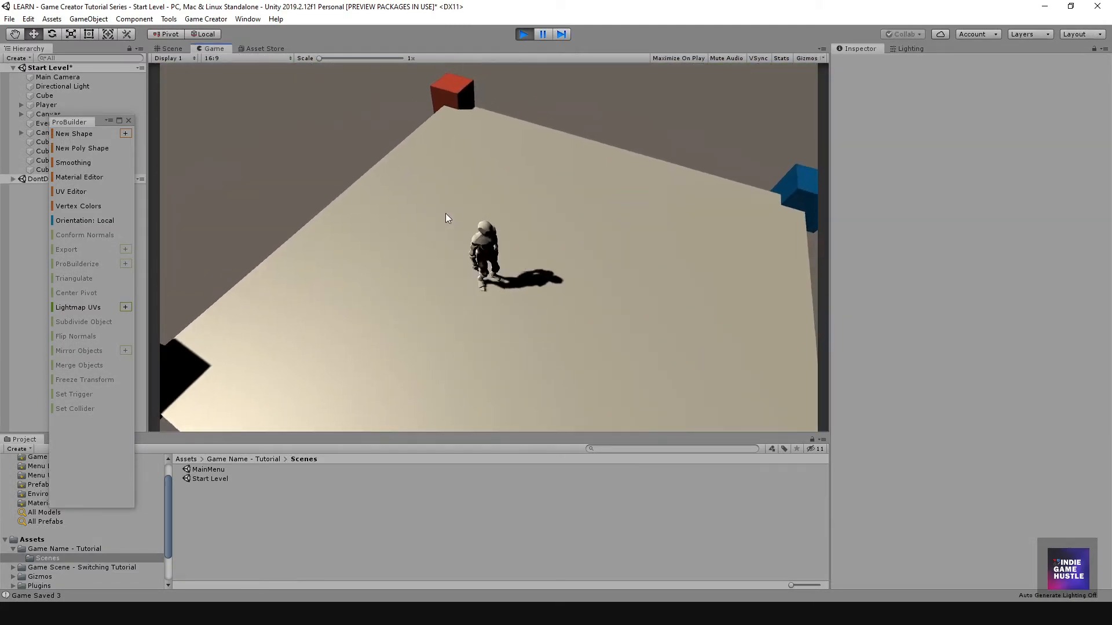
pyautogui.press('w')
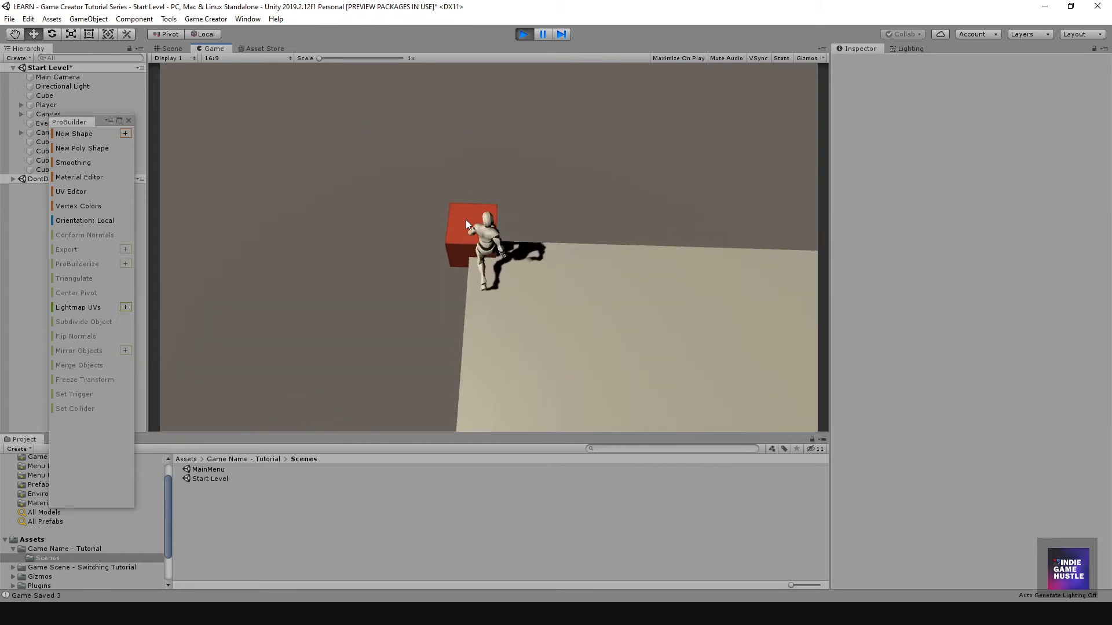
pyautogui.press('space')
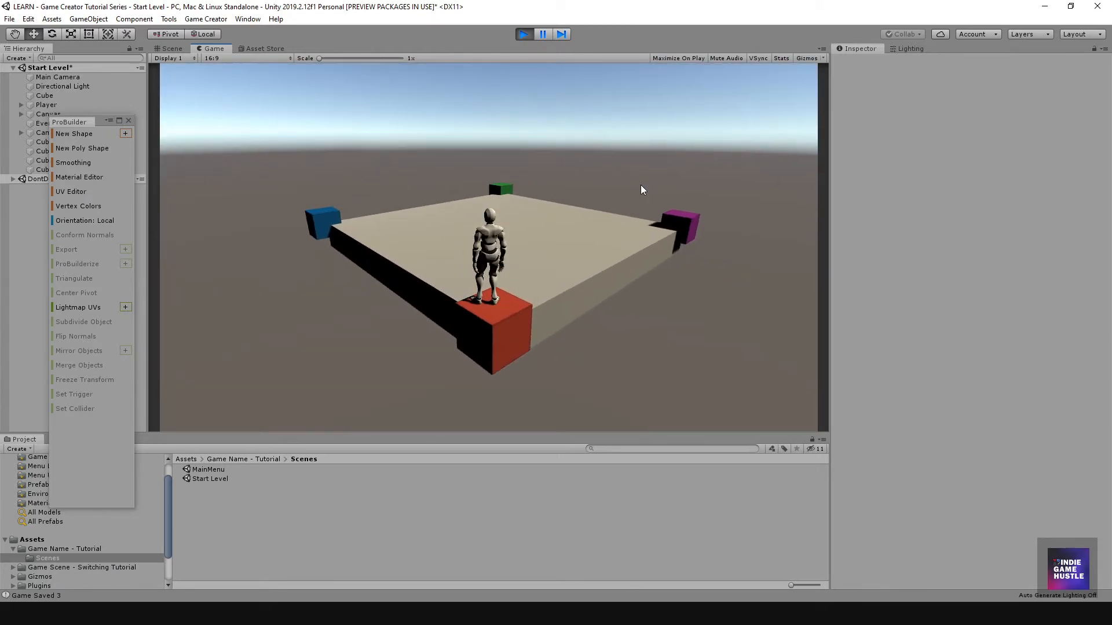
# Save the running game to the Save 1 slot through the in-game menu while standing on the red cube
pyautogui.press('Escape')
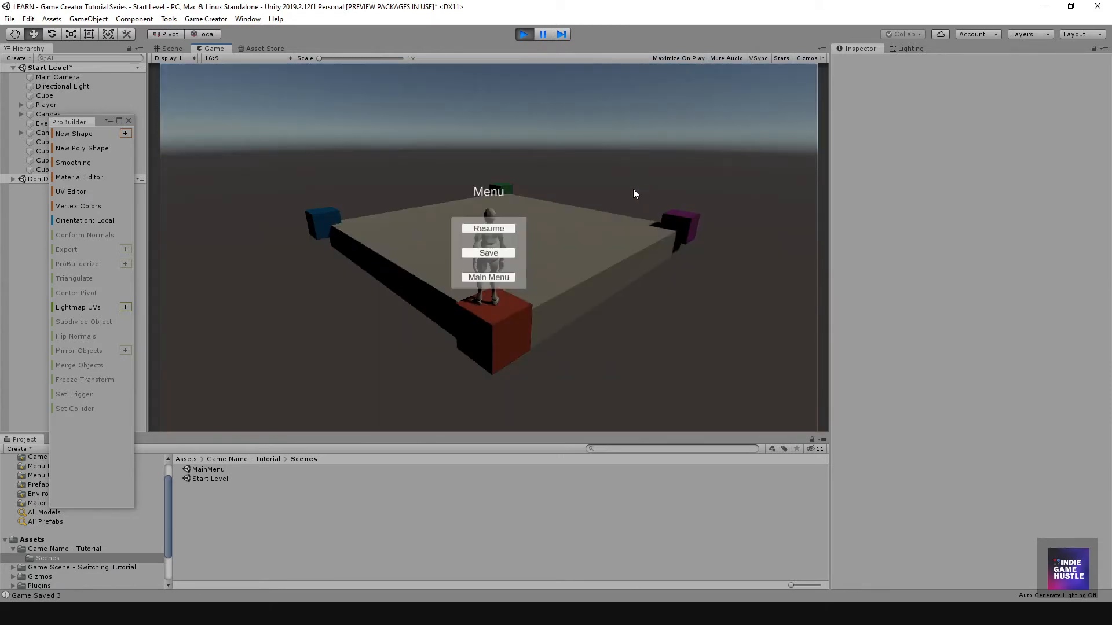
pyautogui.click(507, 254)
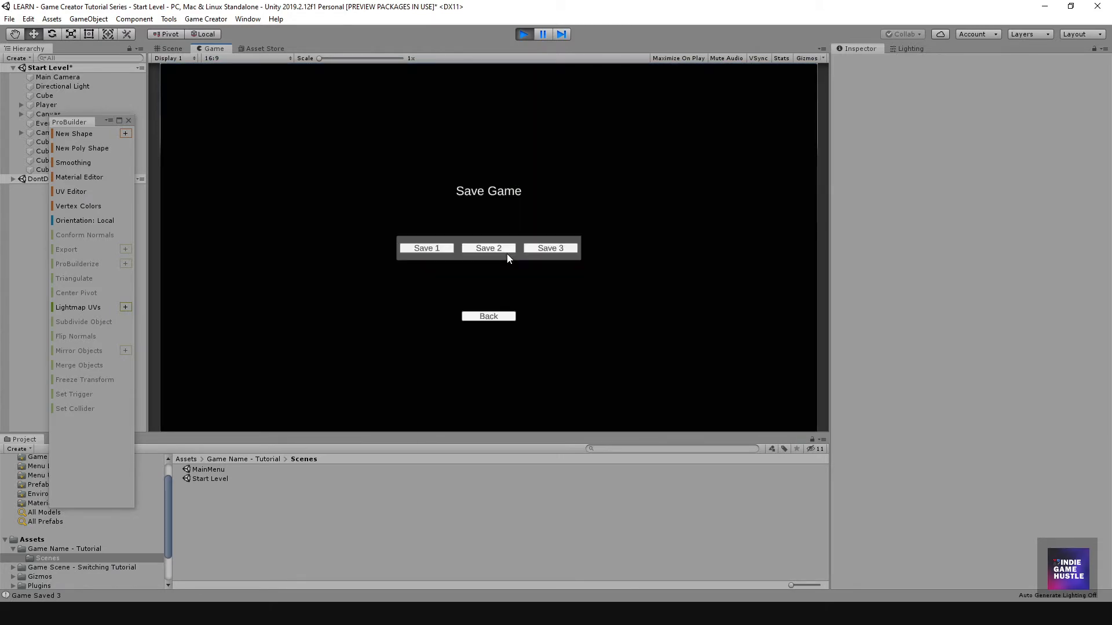
pyautogui.click(432, 248)
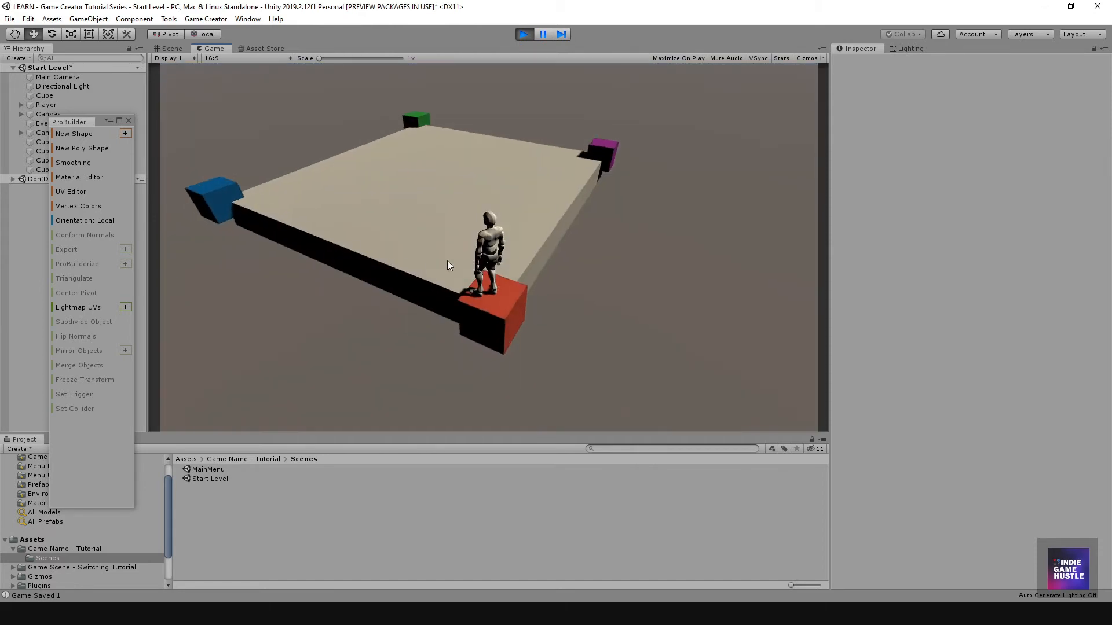
# Run the character across the platform onto the blue corner cube and save the game to the Save 2 slot
pyautogui.press('w')
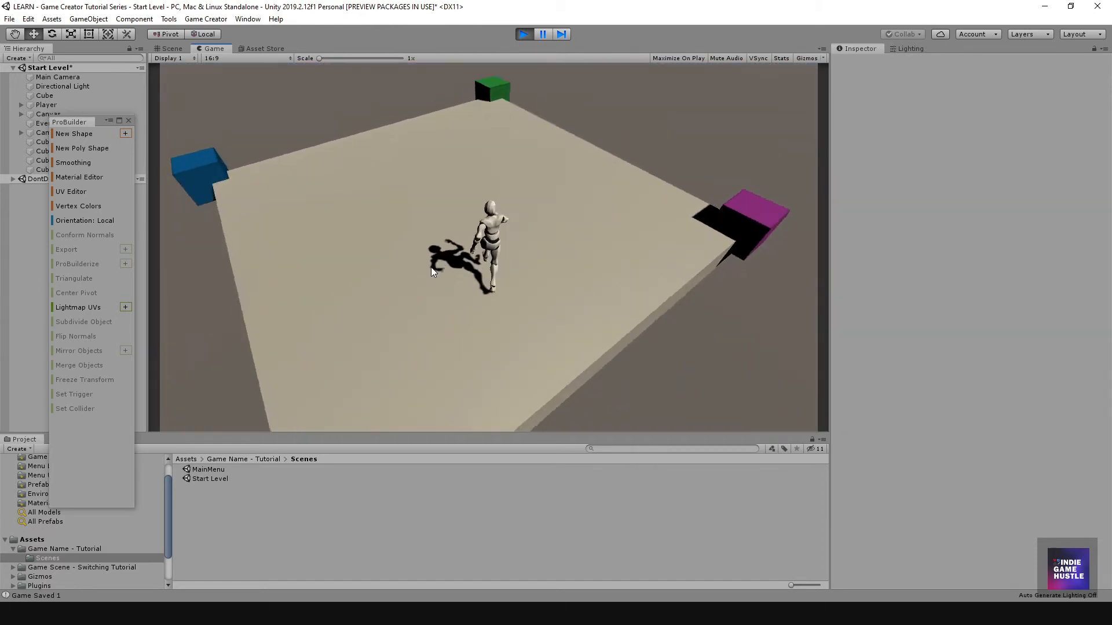
pyautogui.press('w')
pyautogui.press('w')
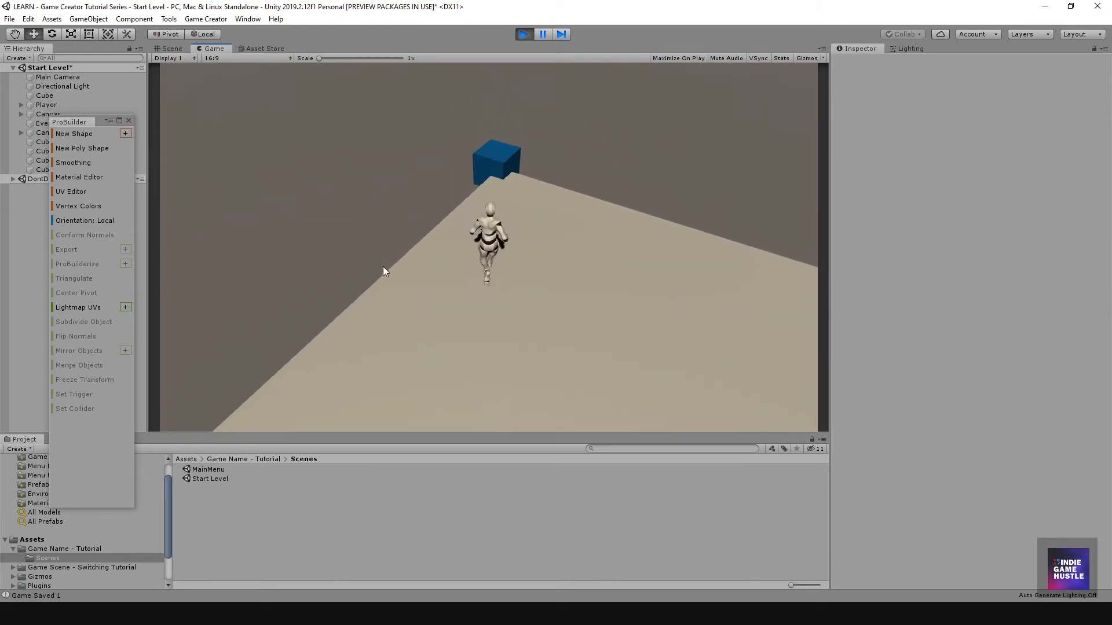
pyautogui.press('space')
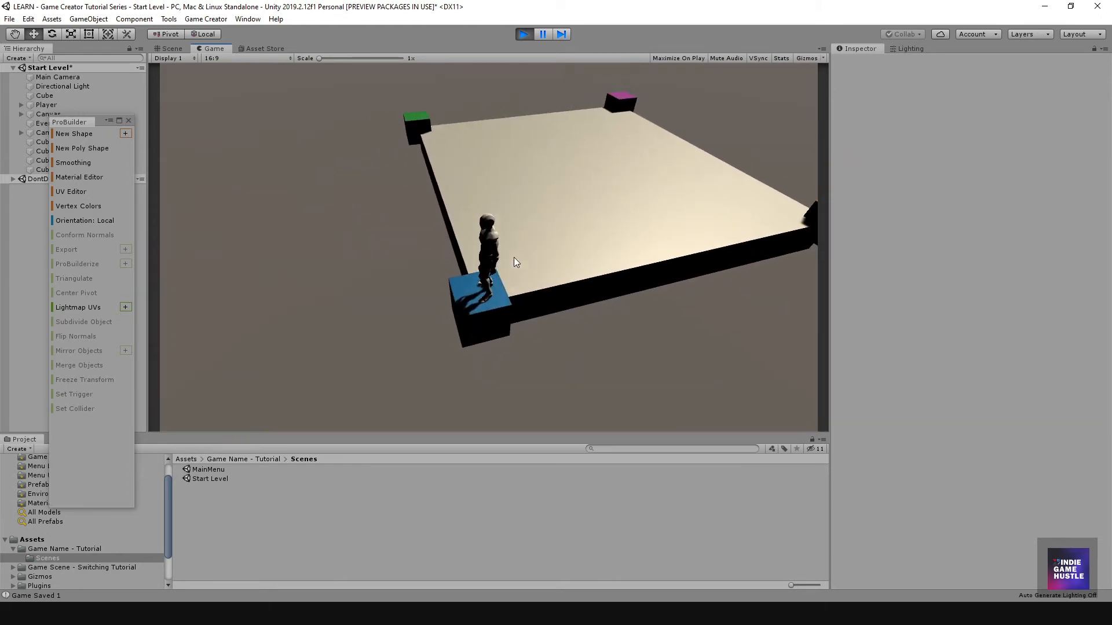
pyautogui.press('Escape')
pyautogui.click(496, 254)
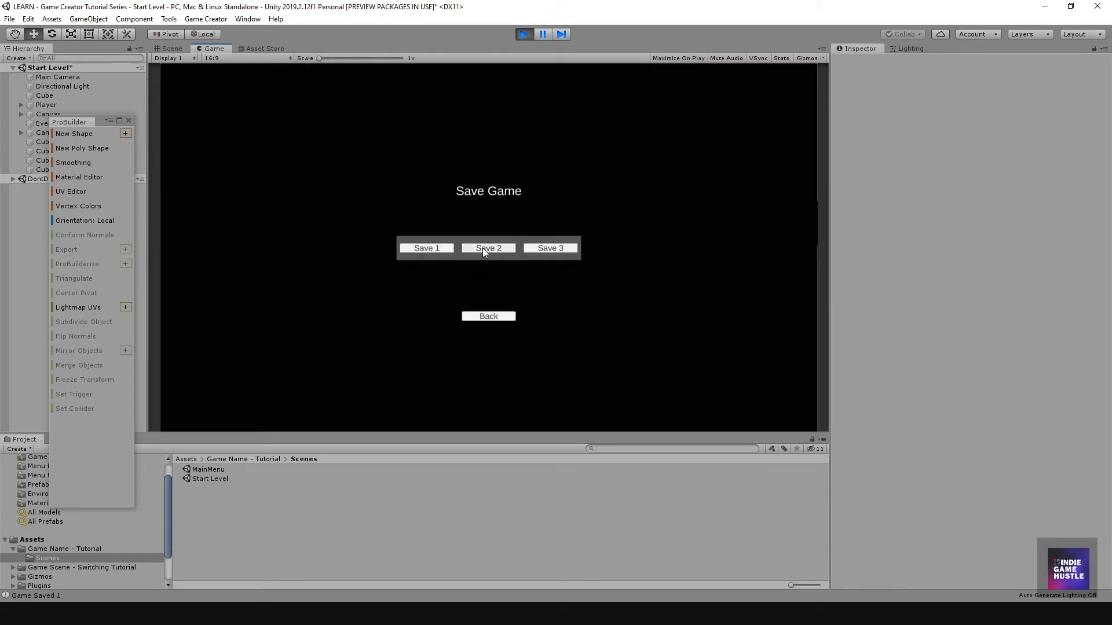
pyautogui.click(484, 249)
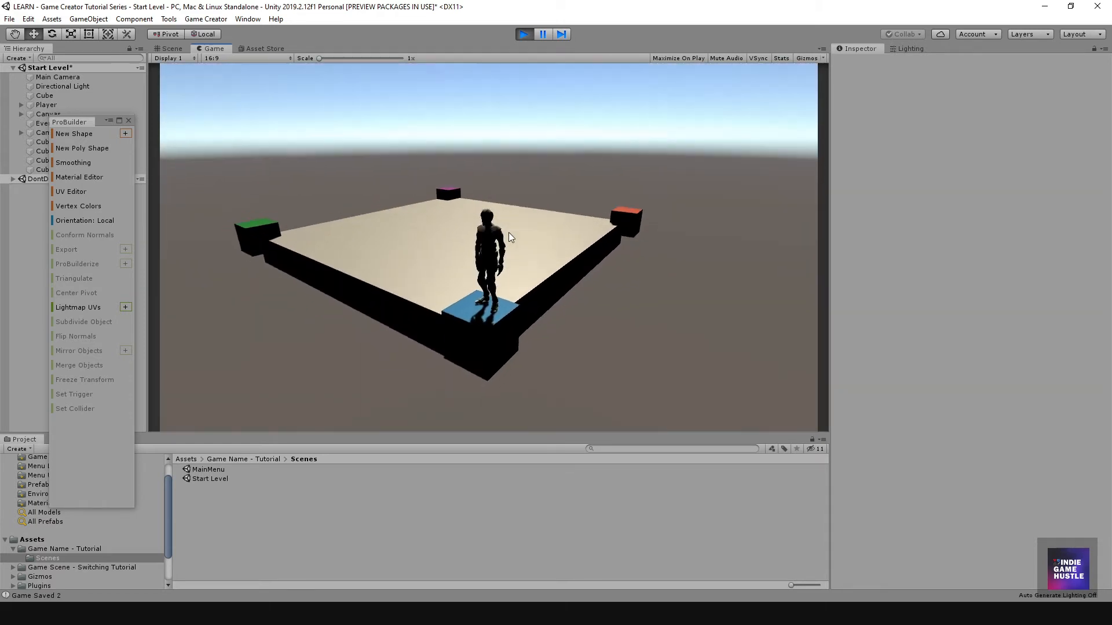
# Run the character onto the green corner cube and save the game to the Save 3 slot
pyautogui.press('w')
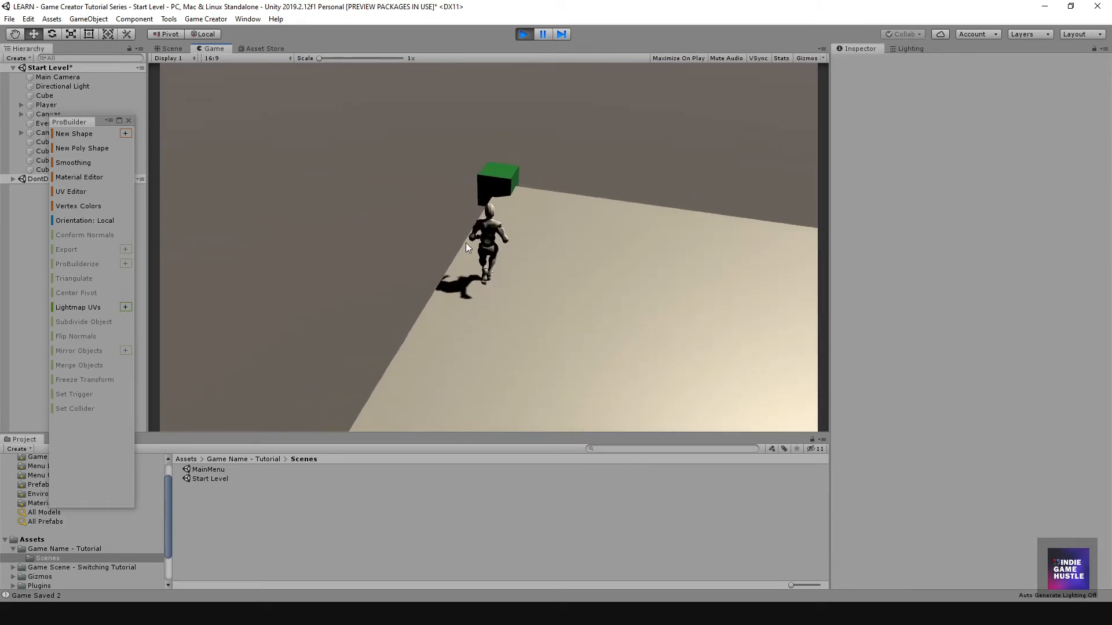
pyautogui.press('space')
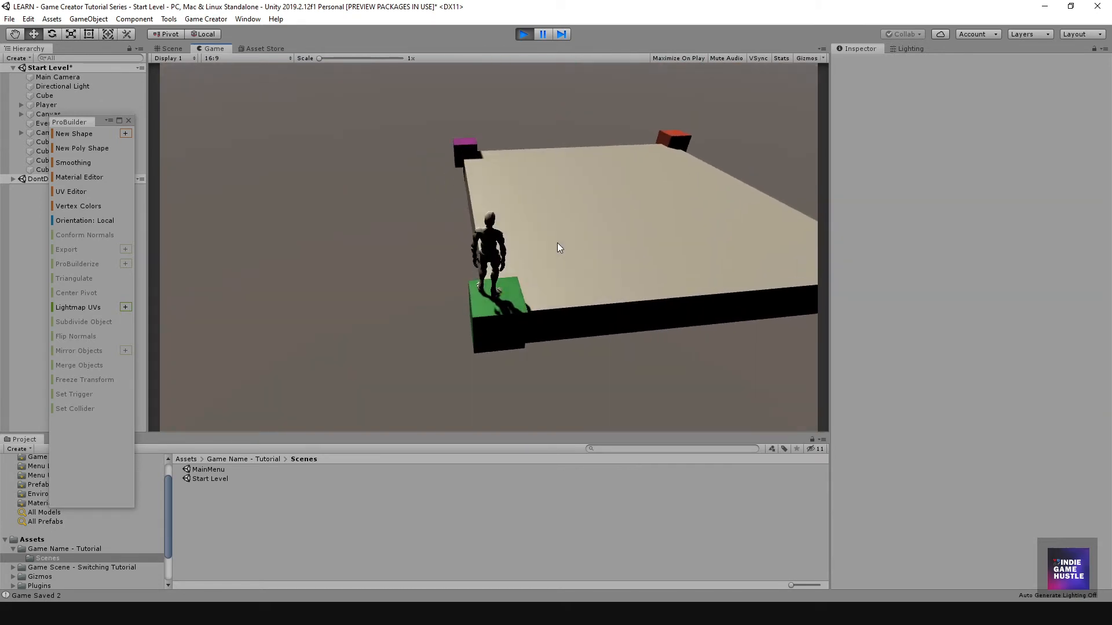
pyautogui.press('Escape')
pyautogui.click(511, 254)
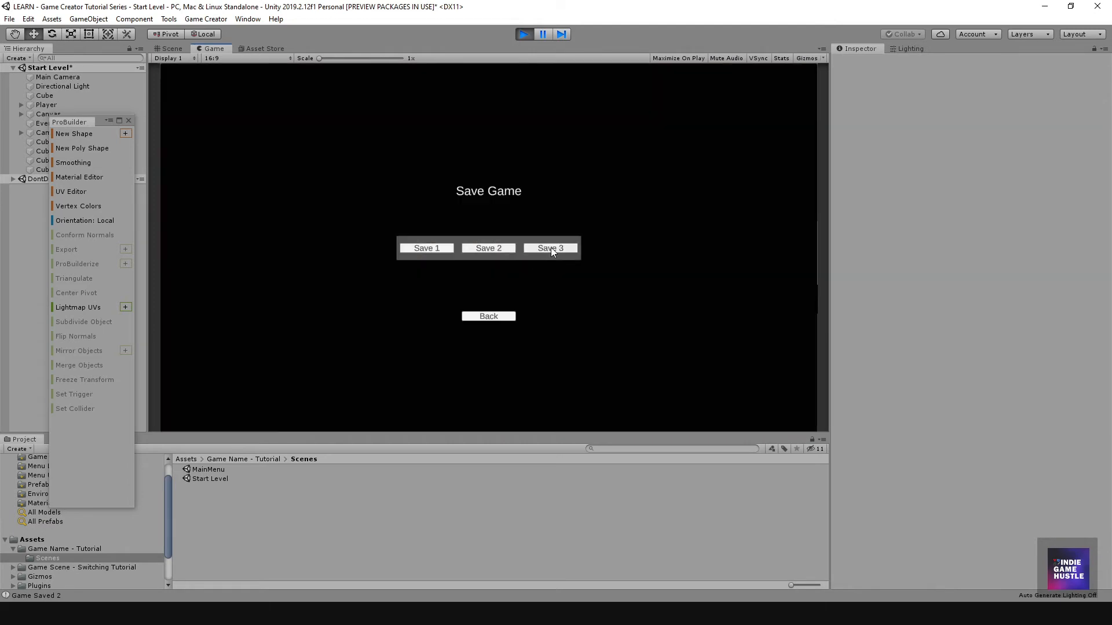
pyautogui.click(550, 247)
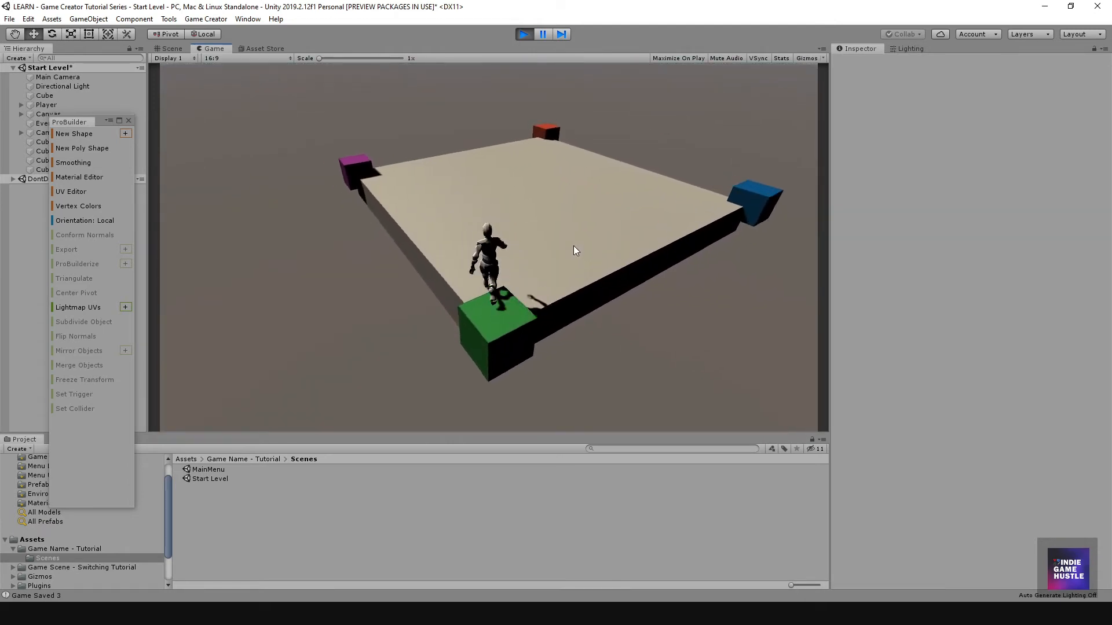
# Move the character off the green cube onto the platform and return to the Main Menu, accepting the confirmation
pyautogui.press('space')
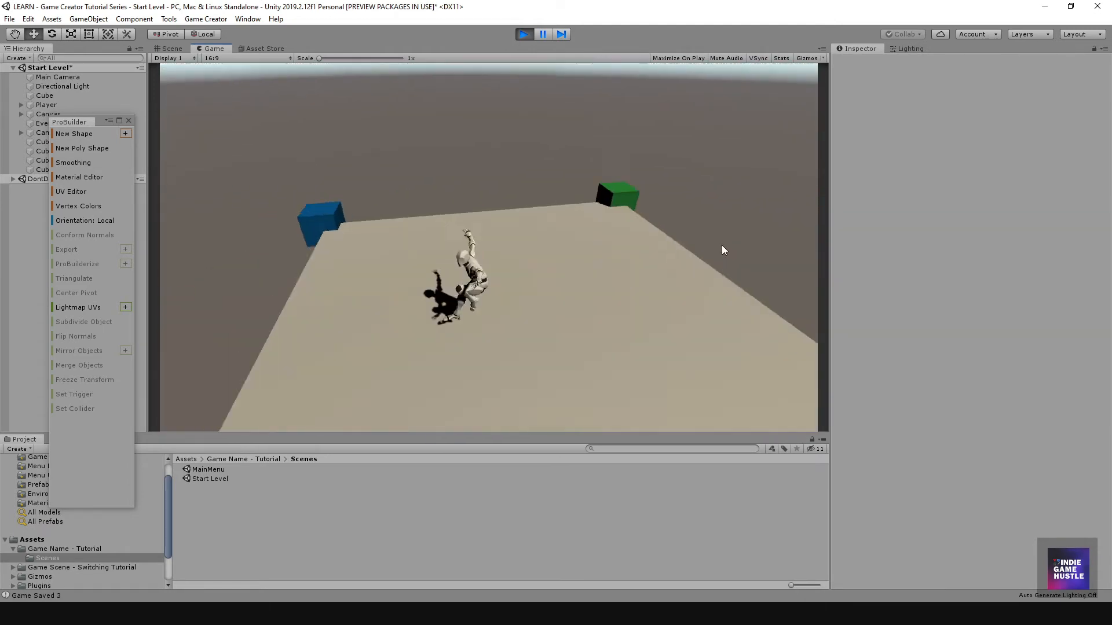
pyautogui.press('d')
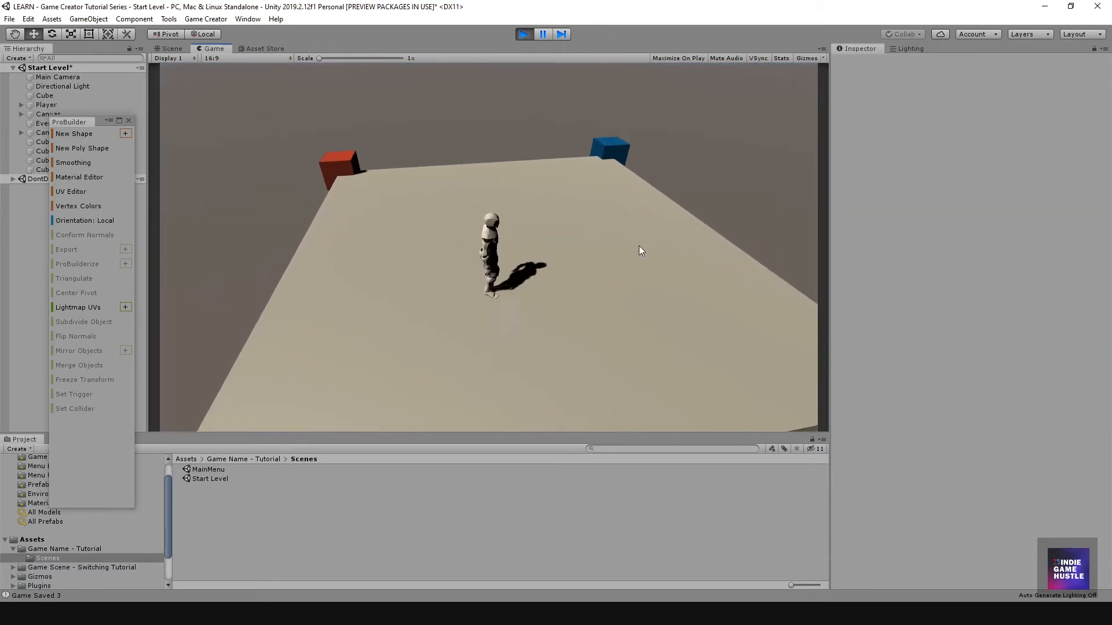
pyautogui.press('Escape')
pyautogui.click(510, 278)
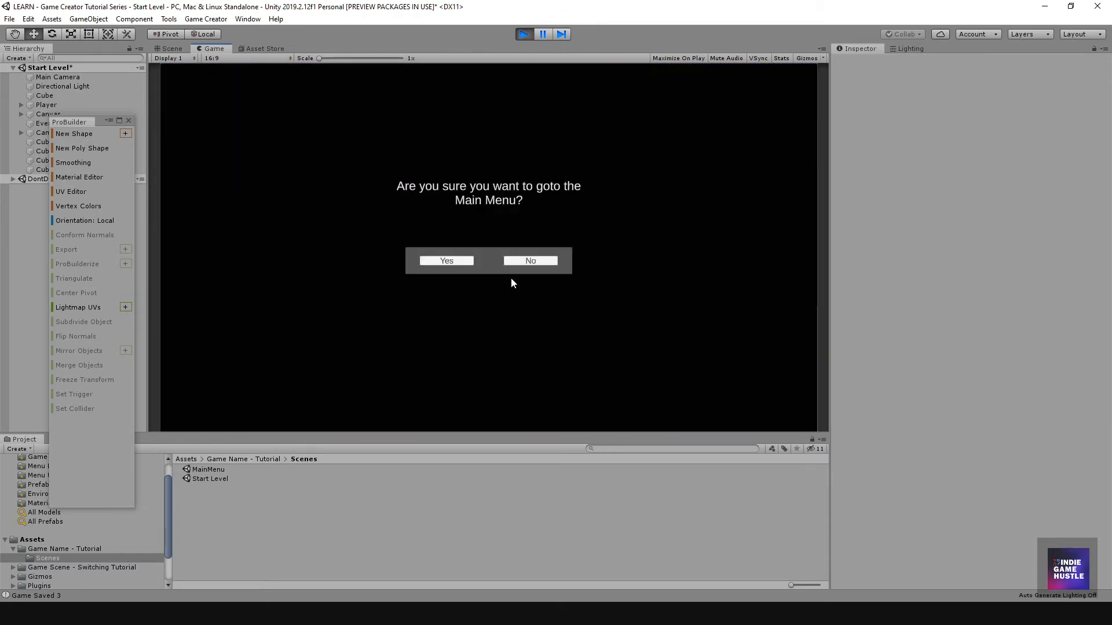
pyautogui.click(440, 261)
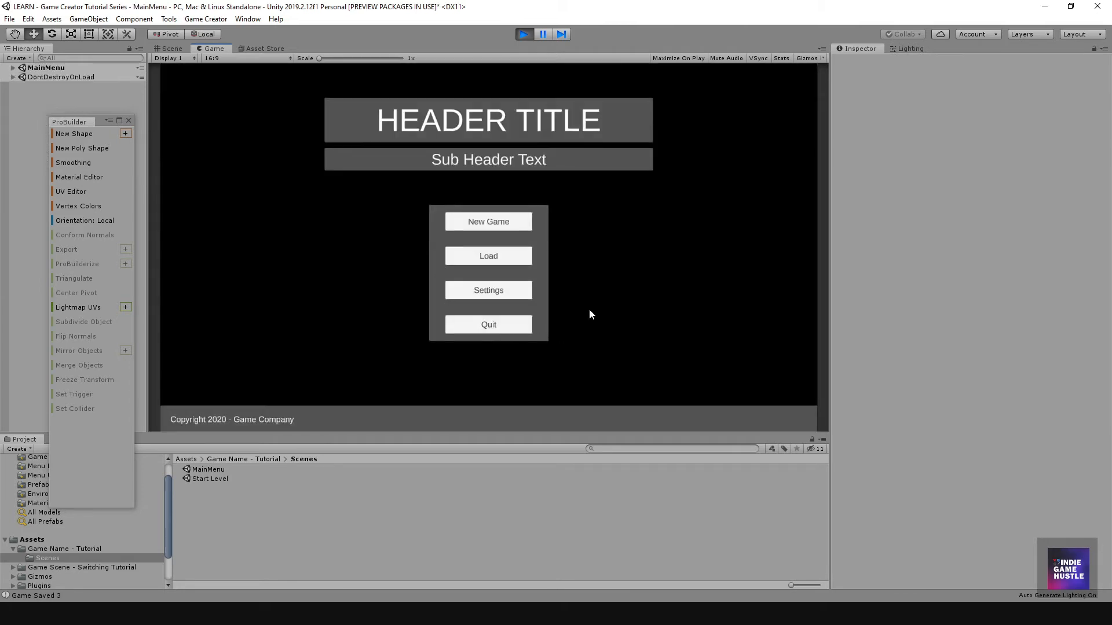
# Try loading the Load 1, Load 2 and Load 3 slots from the Main Menu's load screen, and end the playtest
pyautogui.click(502, 259)
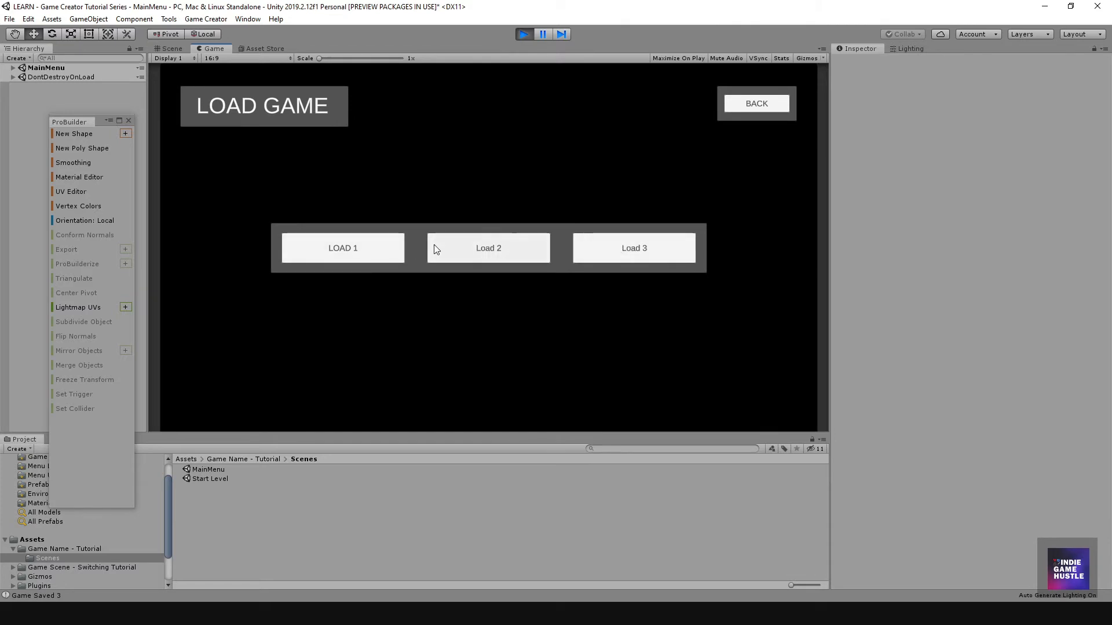
pyautogui.click(366, 253)
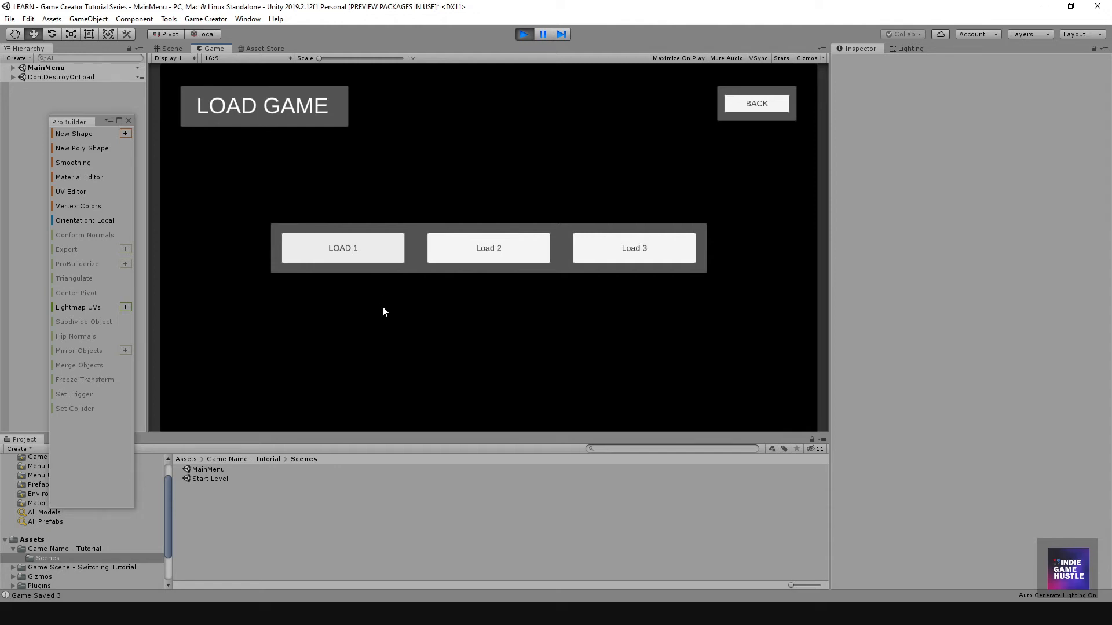
pyautogui.click(496, 248)
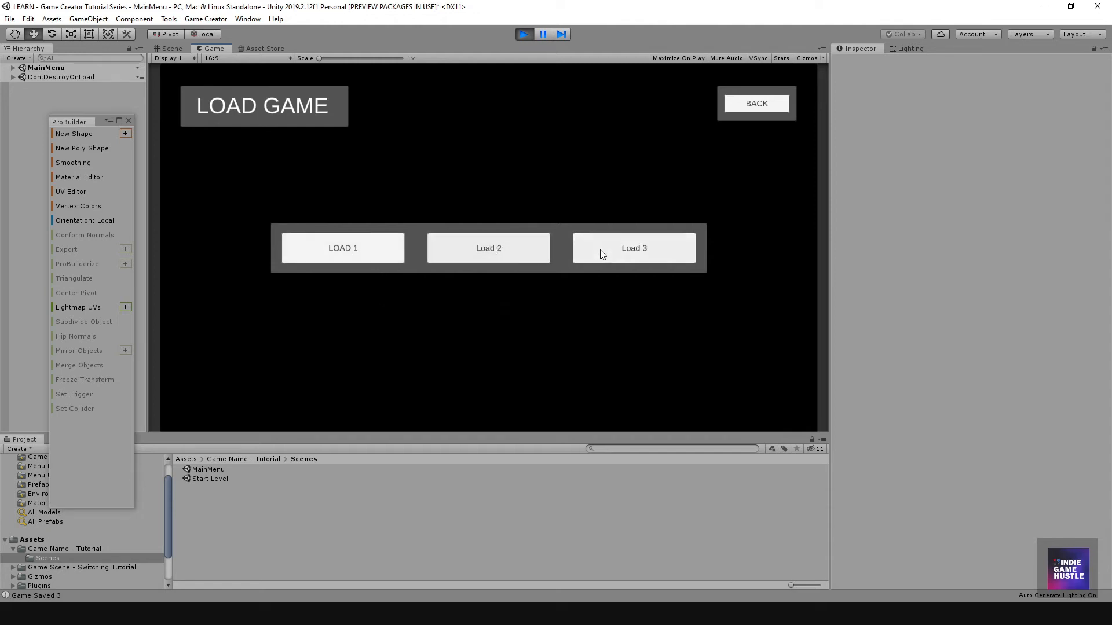
pyautogui.click(605, 253)
pyautogui.click(499, 255)
pyautogui.click(394, 252)
pyautogui.click(524, 32)
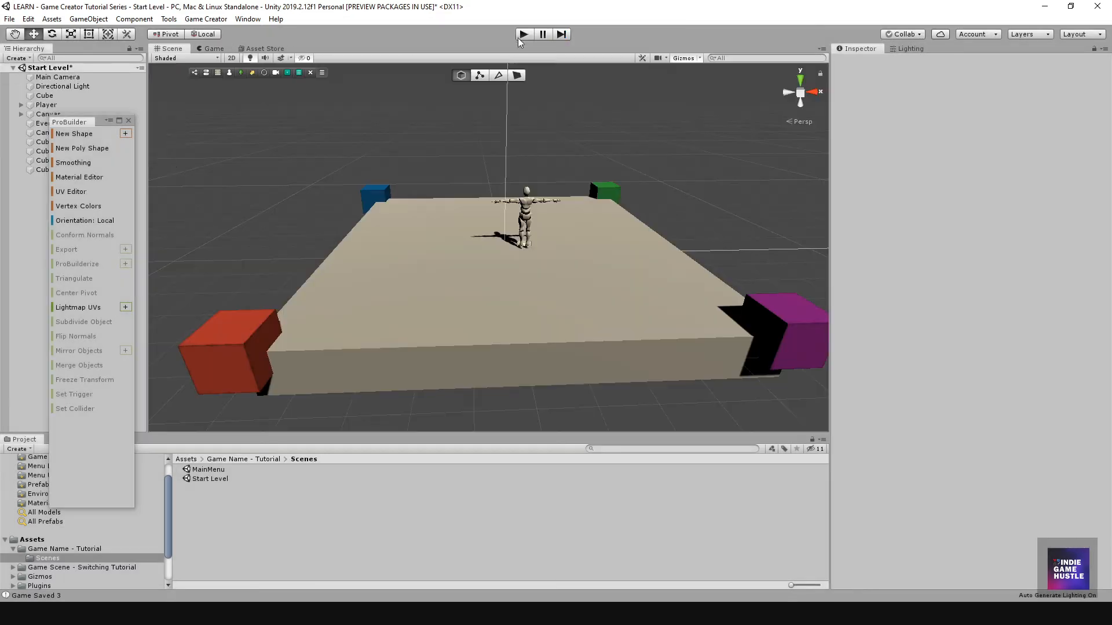
# Save the Start Level scene and the project
pyautogui.scroll(-3, 474, 253)
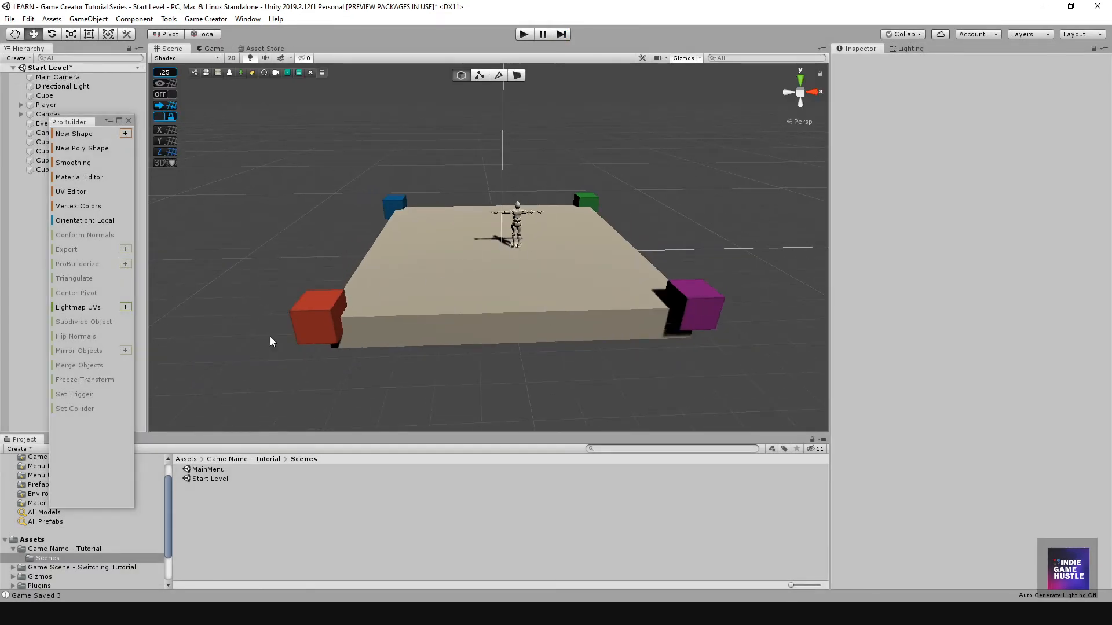
pyautogui.click(9, 19)
pyautogui.click(9, 19)
pyautogui.click(9, 19)
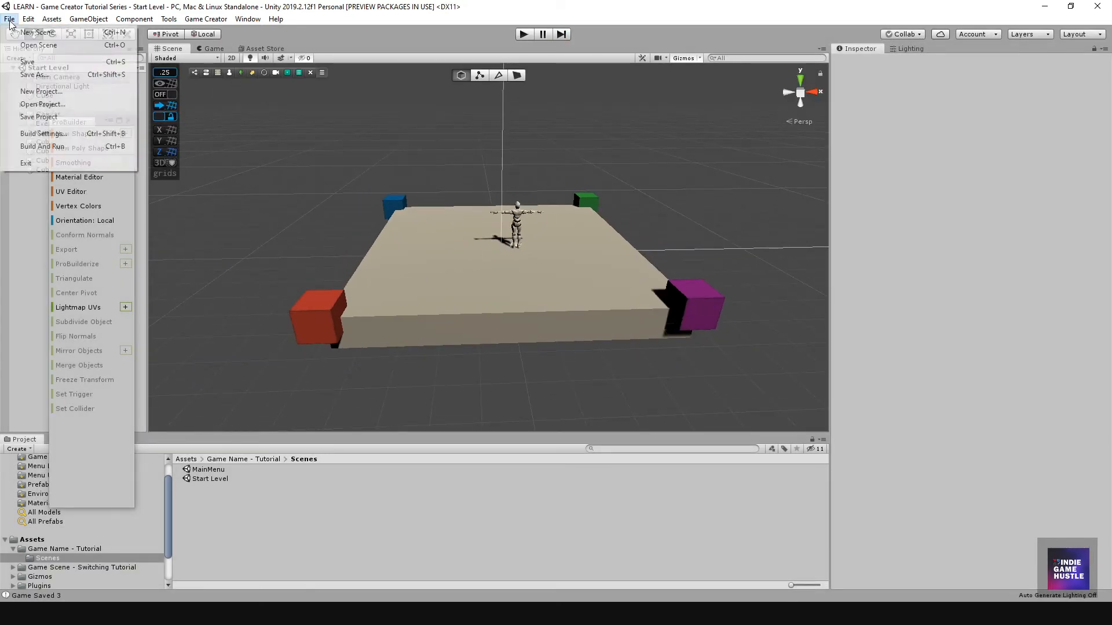
pyautogui.click(38, 116)
# Dock the floating ProBuilder window beside the Hierarchy and open the MainMenu scene with its object list showing
pyautogui.moveTo(84, 124); pyautogui.dragTo(70, 51)
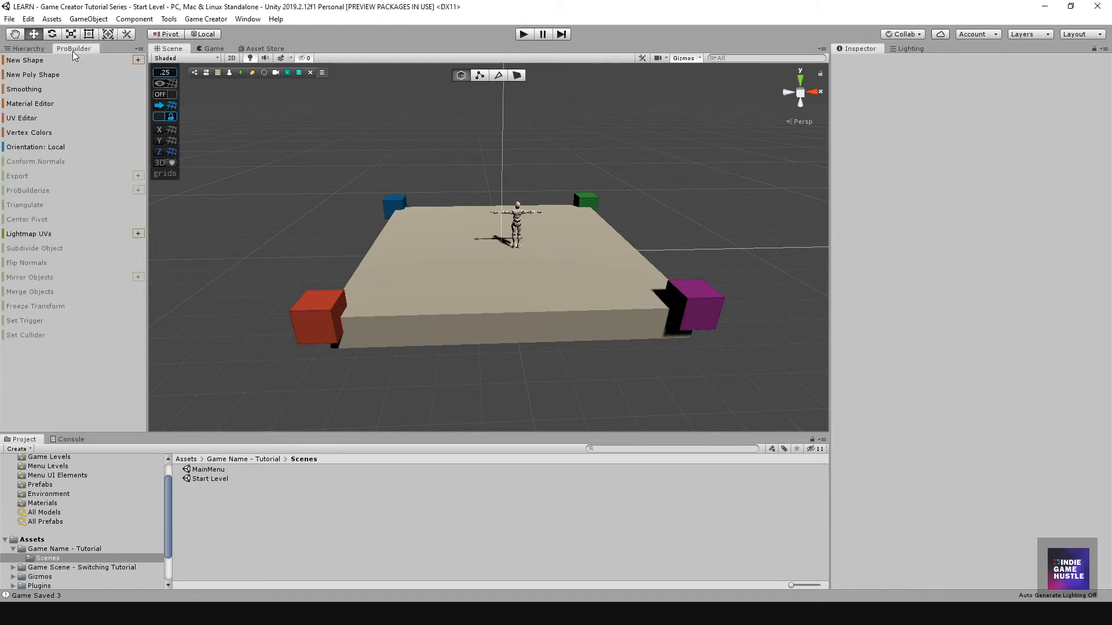
pyautogui.doubleClick(203, 471)
pyautogui.click(22, 50)
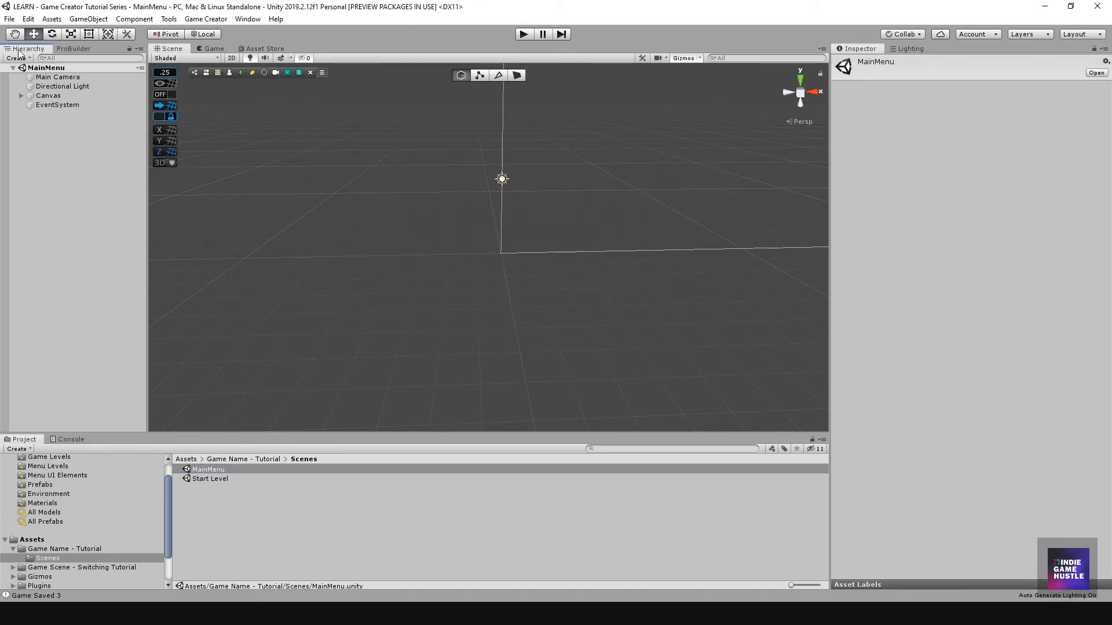
# Examine the Load 1 - Button's components inside Panel - Buttons of Panel - Load Menu
pyautogui.click(21, 96)
pyautogui.click(65, 115)
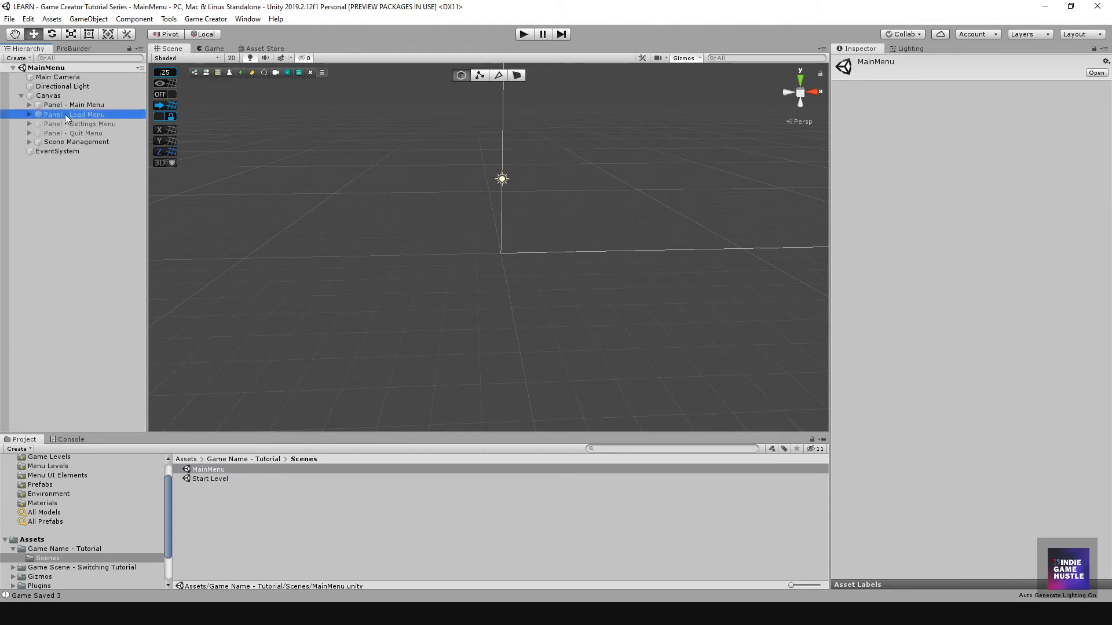
pyautogui.click(28, 115)
pyautogui.click(69, 123)
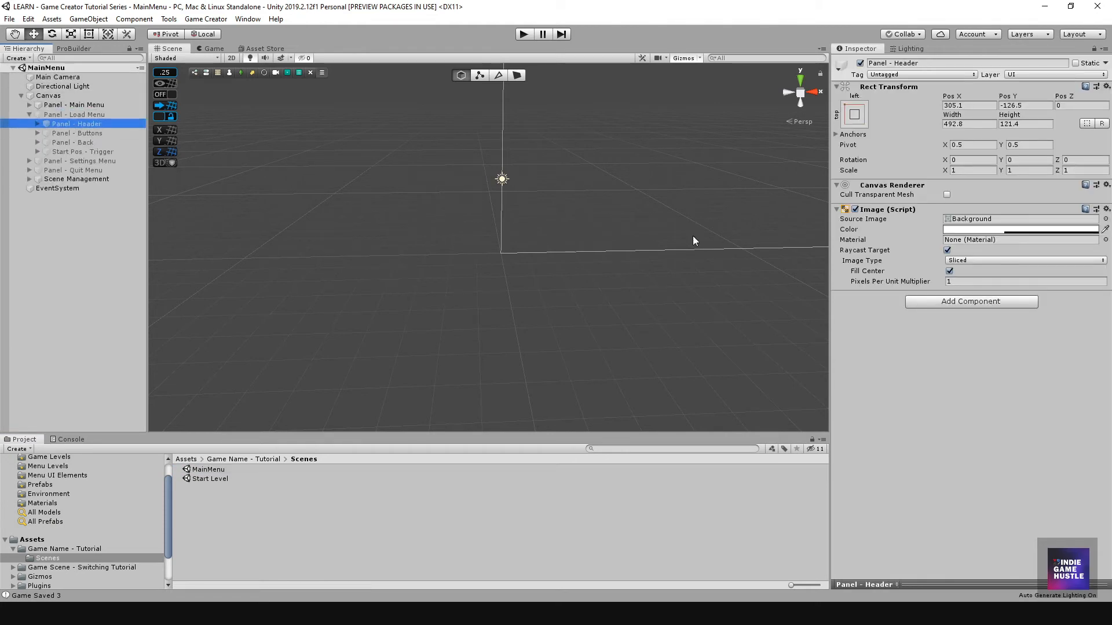
pyautogui.doubleClick(88, 133)
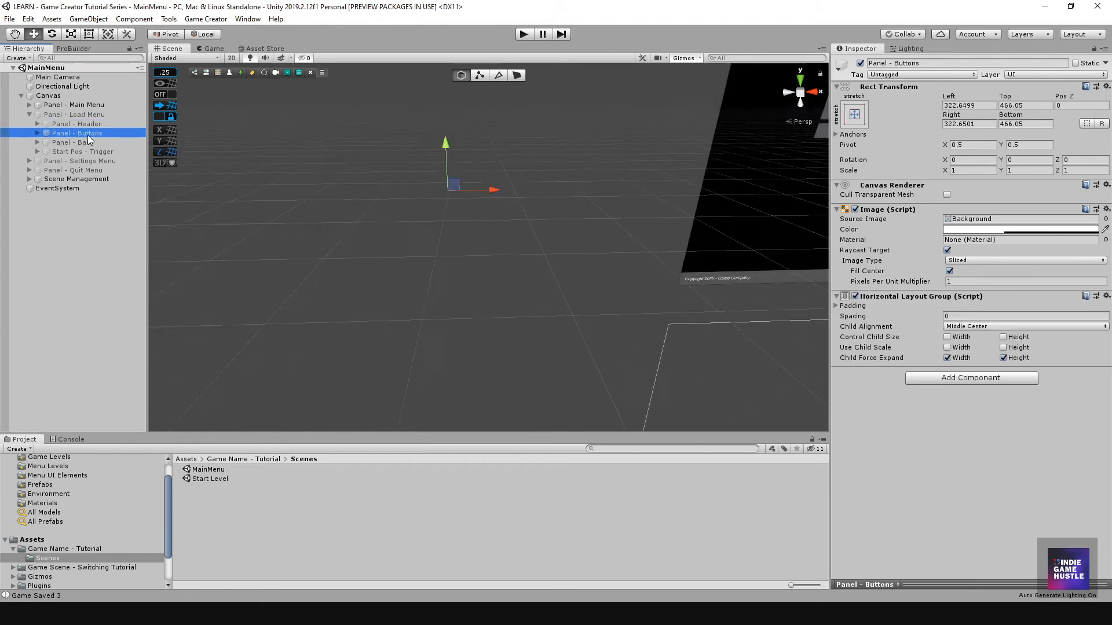
pyautogui.click(37, 133)
pyautogui.doubleClick(77, 144)
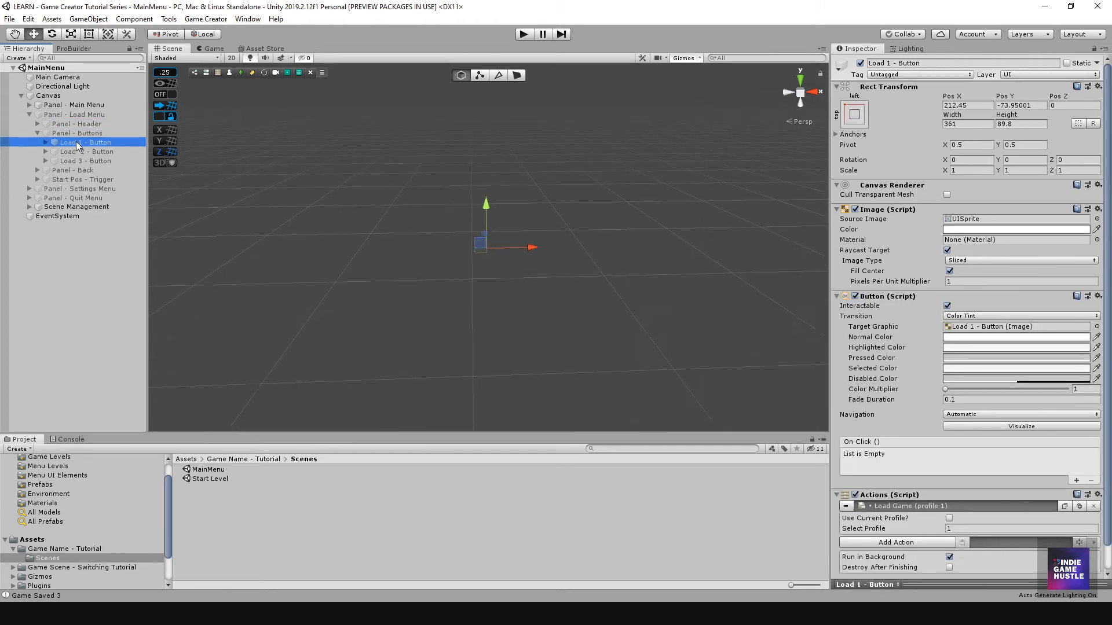
# Activate Panel - Load Menu and frame it face-on in the Scene view
pyautogui.press('F2')
pyautogui.click(786, 93)
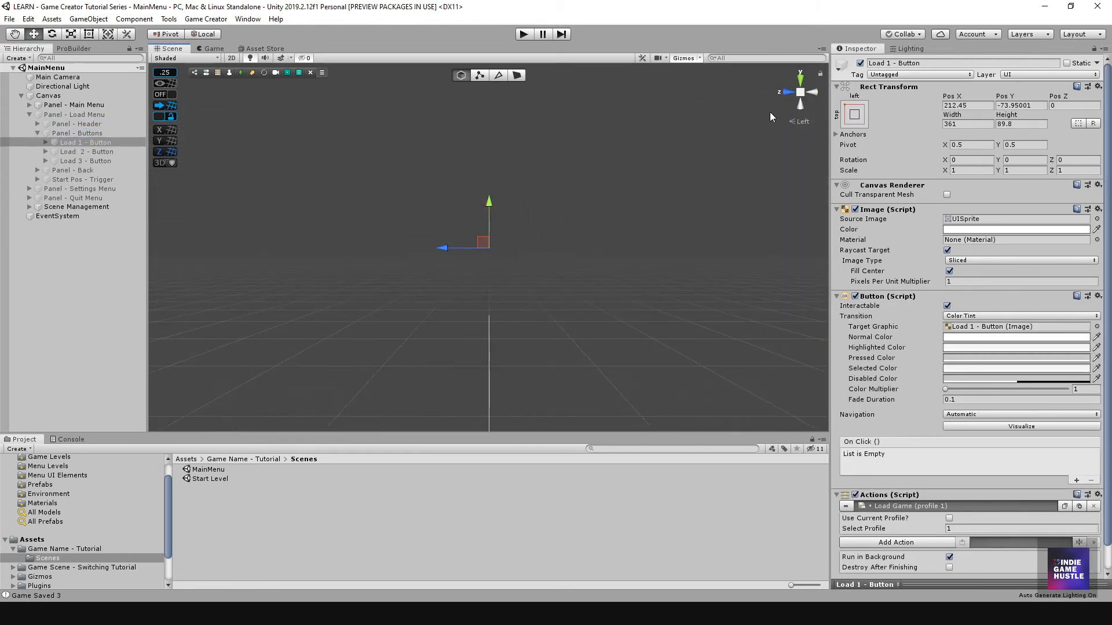
pyautogui.click(811, 94)
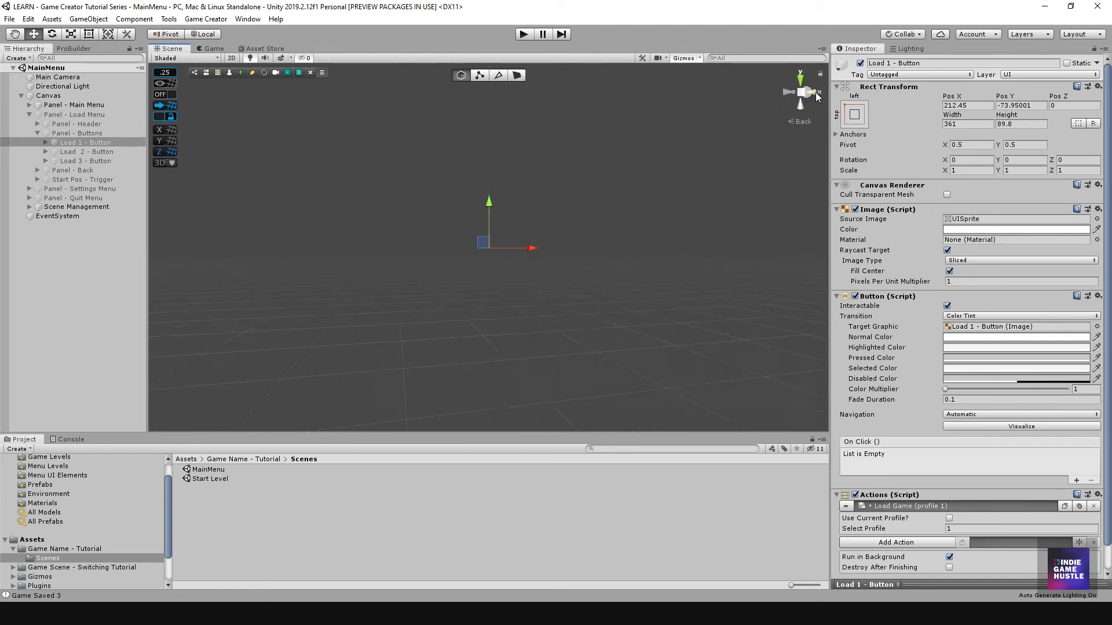
pyautogui.click(800, 91)
pyautogui.scroll(-12, 584, 283)
pyautogui.moveTo(776, 250); pyautogui.dragTo(436, 296, button='middle')
pyautogui.scroll(5, 436, 297)
pyautogui.moveTo(449, 334); pyautogui.dragTo(433, 160, button='middle')
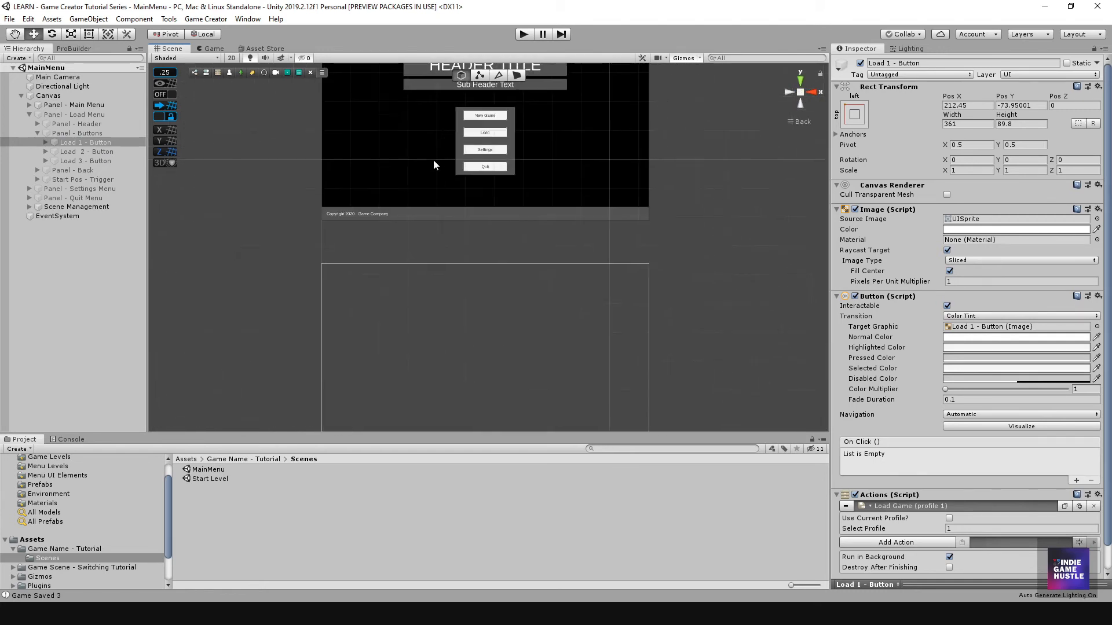
pyautogui.click(68, 115)
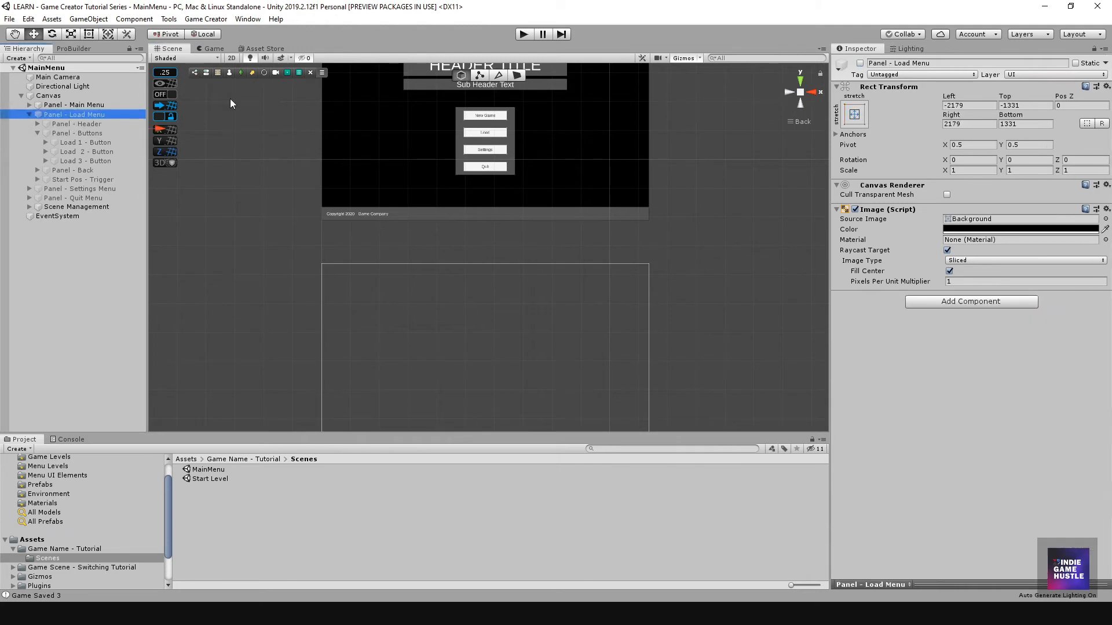
pyautogui.click(860, 62)
pyautogui.press('f')
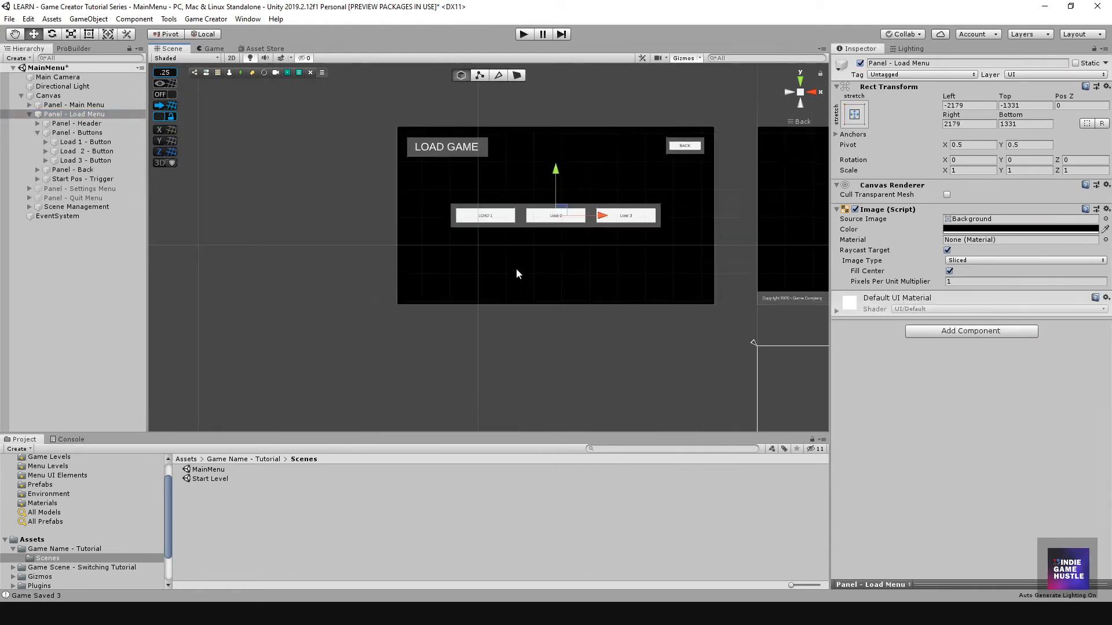
# Examine the Load 1 button's settings and the existing button action objects under Scene Management
pyautogui.click(436, 277)
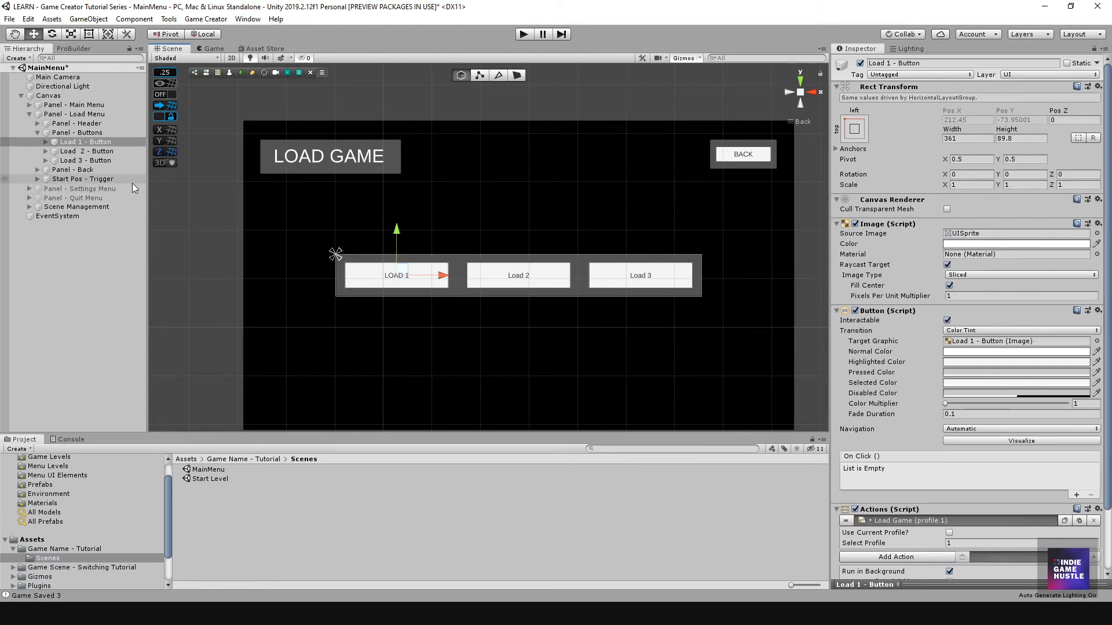
pyautogui.moveTo(561, 248); pyautogui.dragTo(504, 211, button='middle')
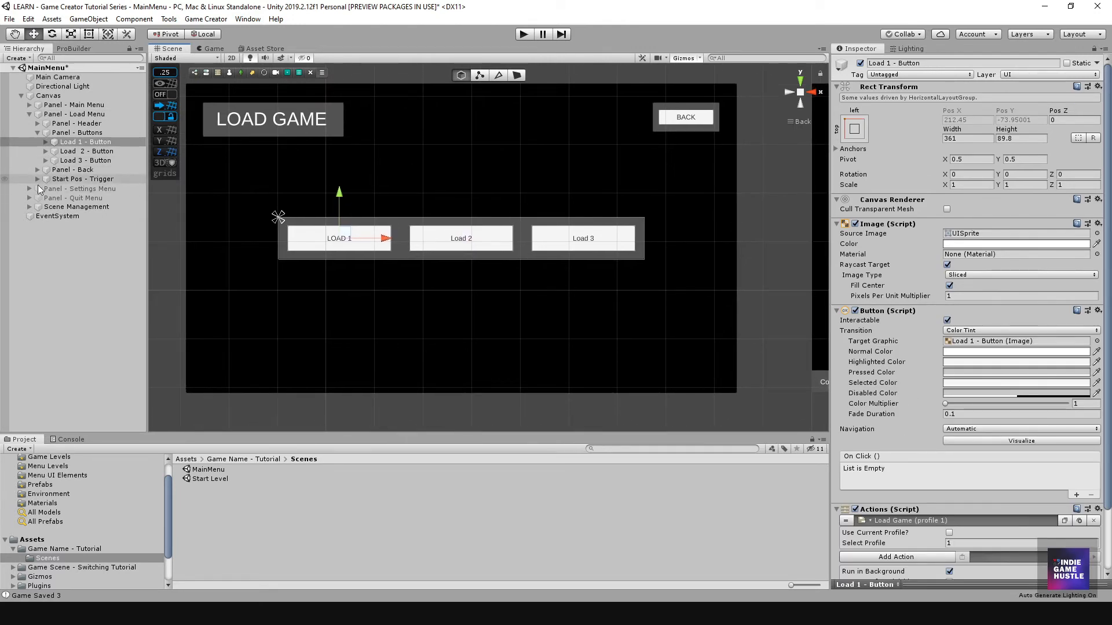
pyautogui.click(29, 207)
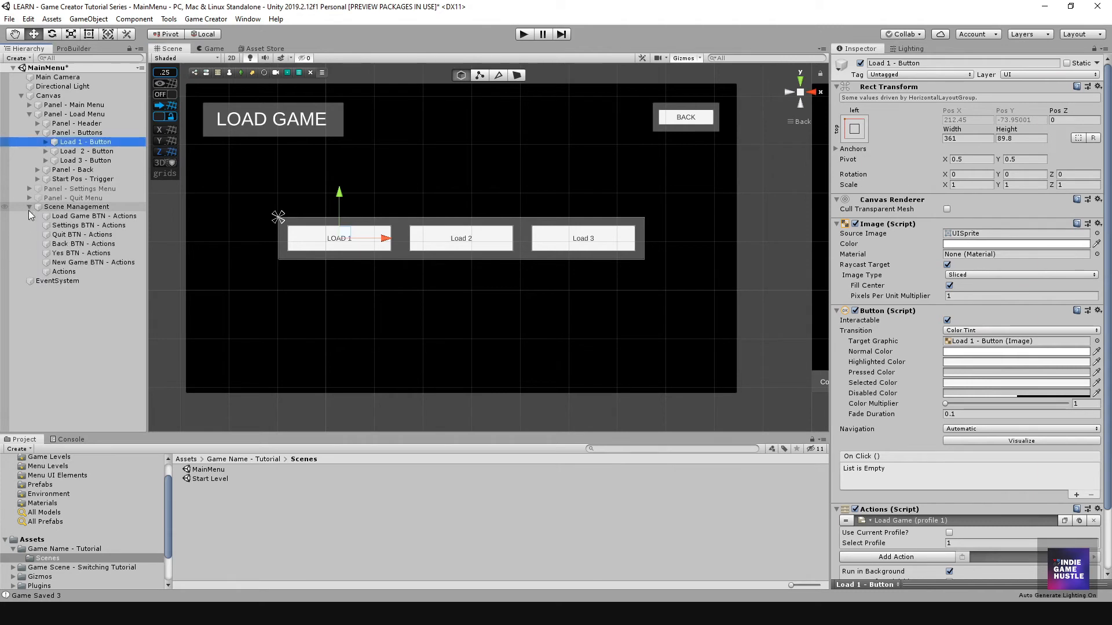
pyautogui.click(74, 217)
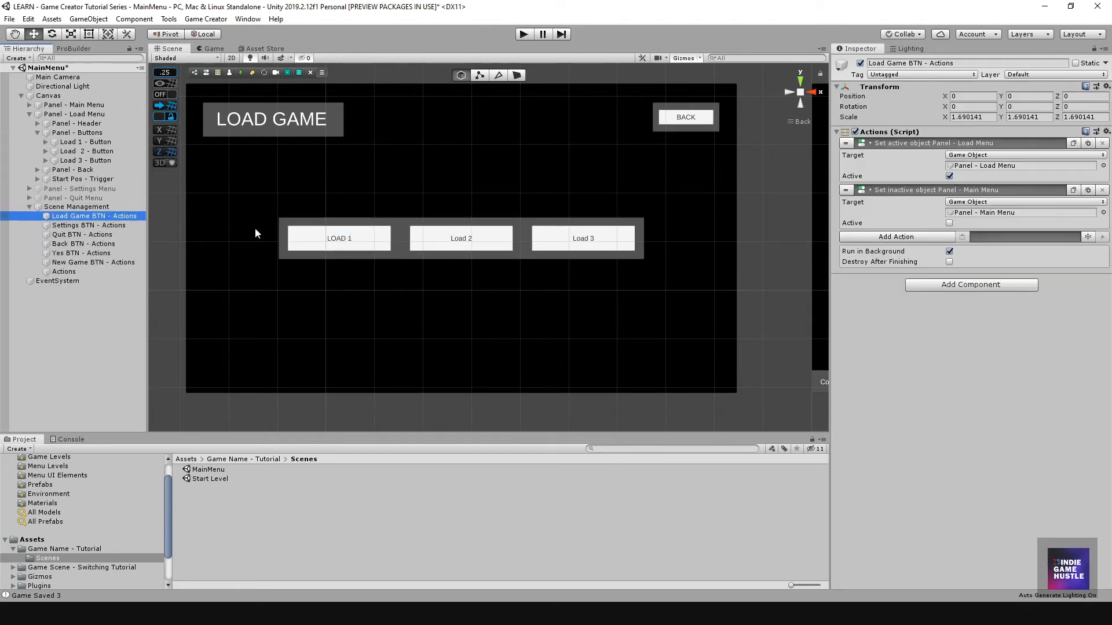
pyautogui.press('Down')
pyautogui.scroll(-3, 457, 237)
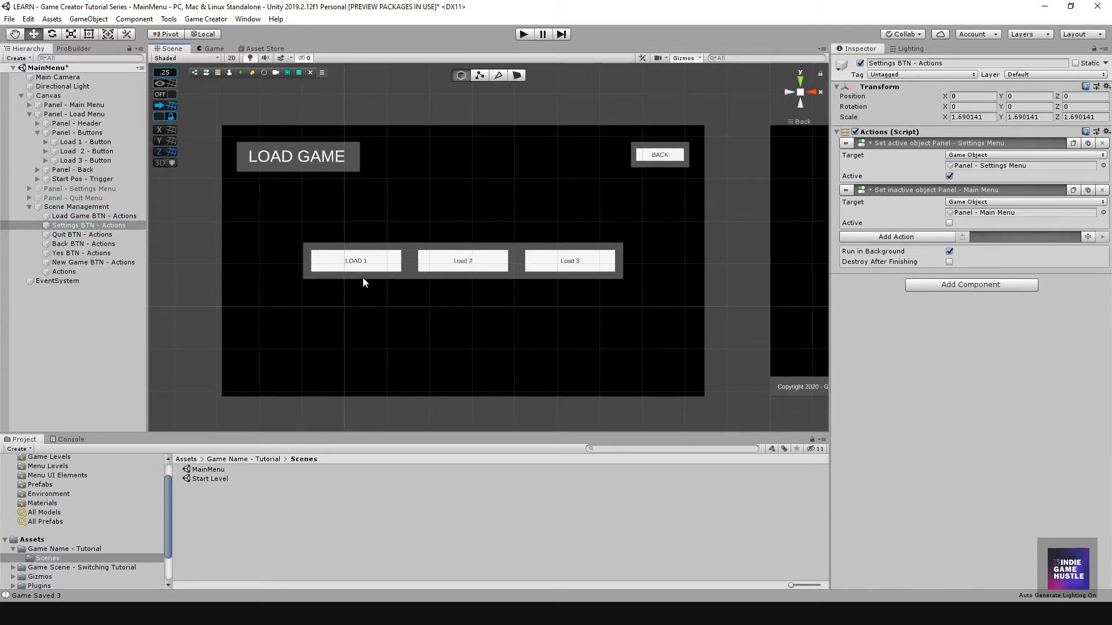
pyautogui.click(86, 207)
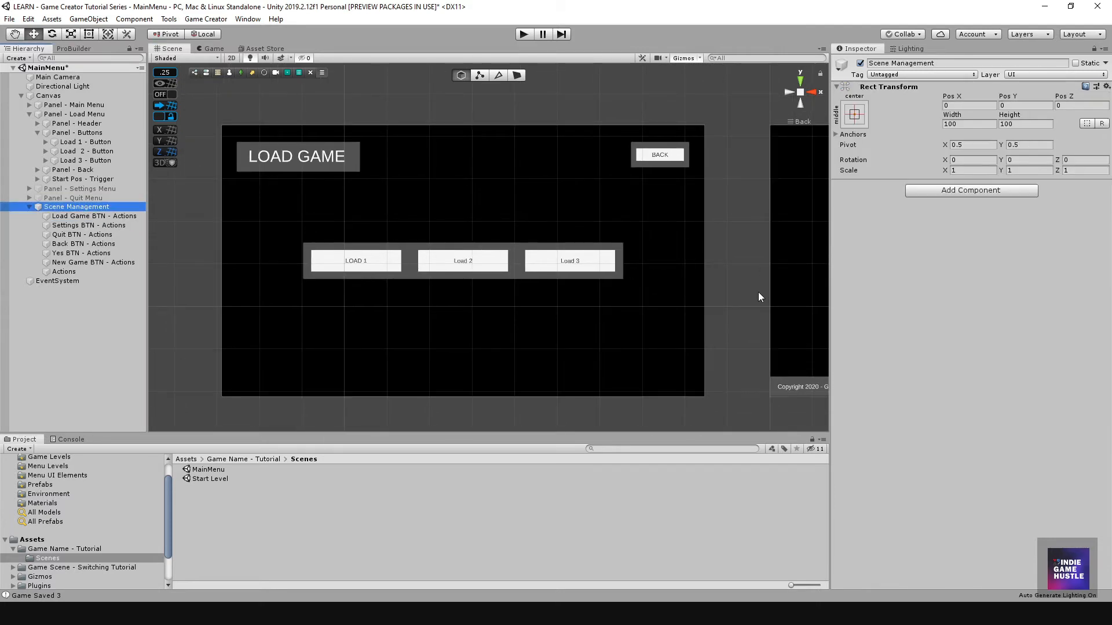
pyautogui.moveTo(759, 292); pyautogui.dragTo(696, 288, button='middle')
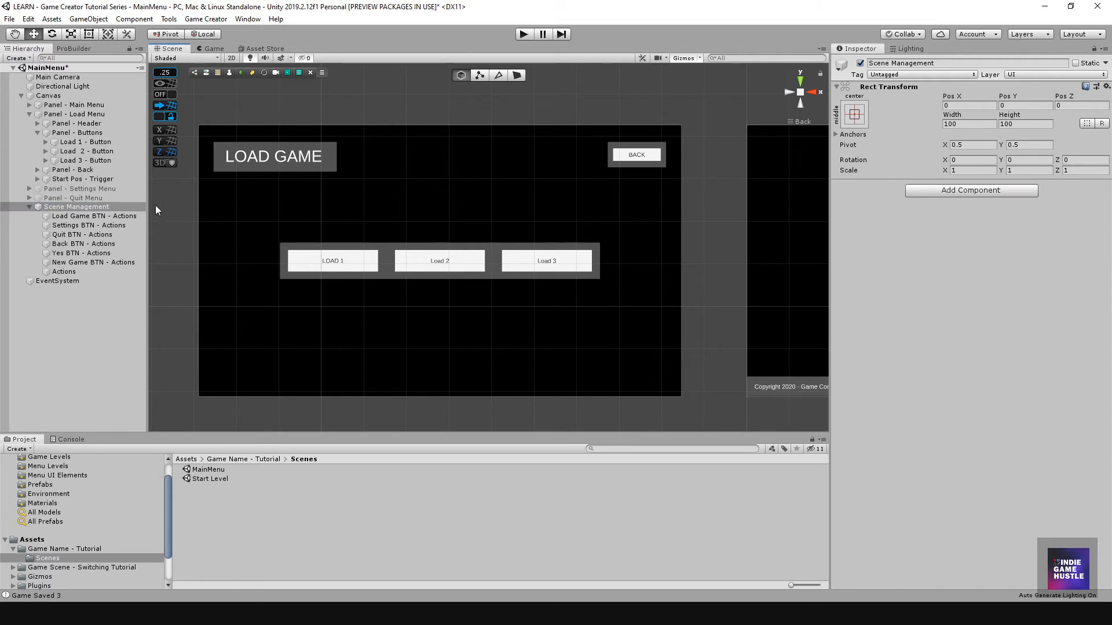
# Create a Game Creator Actions object under Scene Management and name it Load 1
pyautogui.rightClick(78, 206)
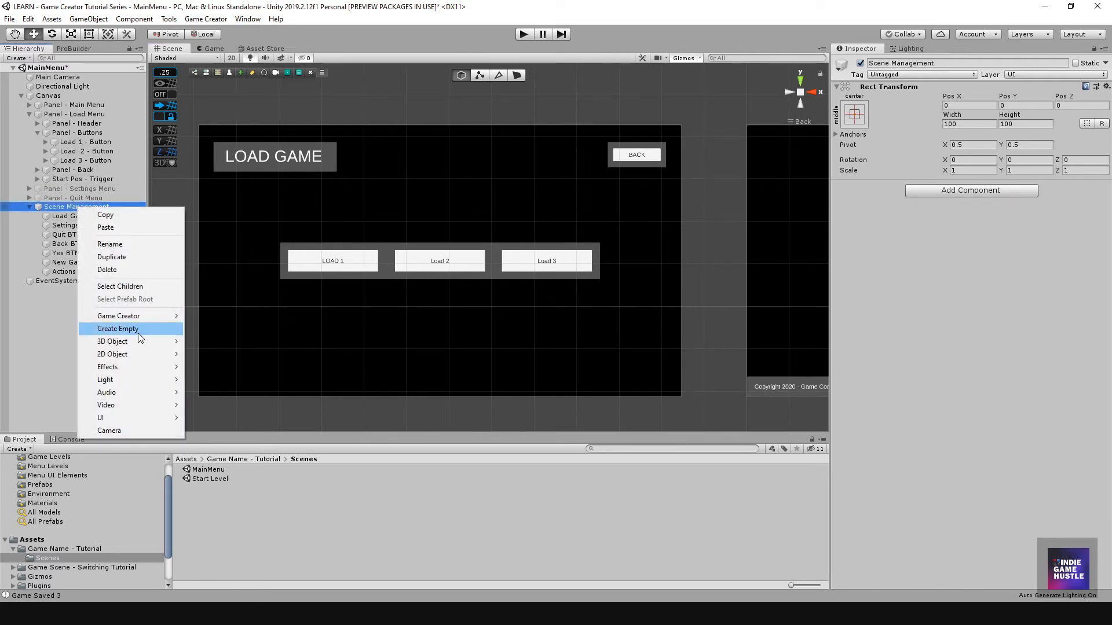
pyautogui.moveTo(154, 343)
pyautogui.moveTo(165, 317)
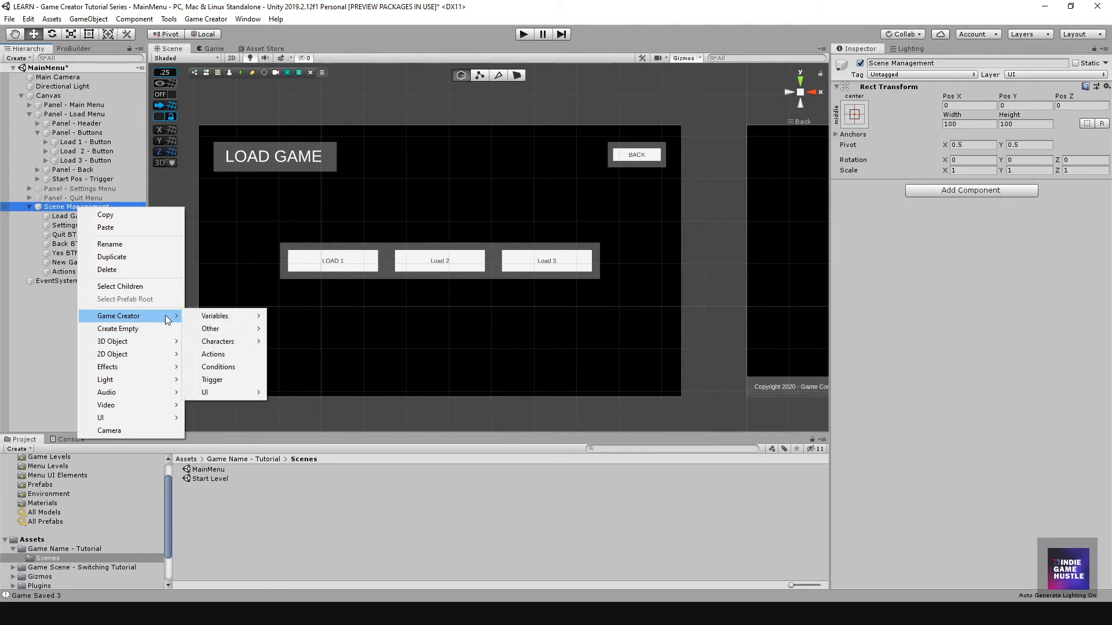
pyautogui.click(228, 353)
pyautogui.click(86, 280)
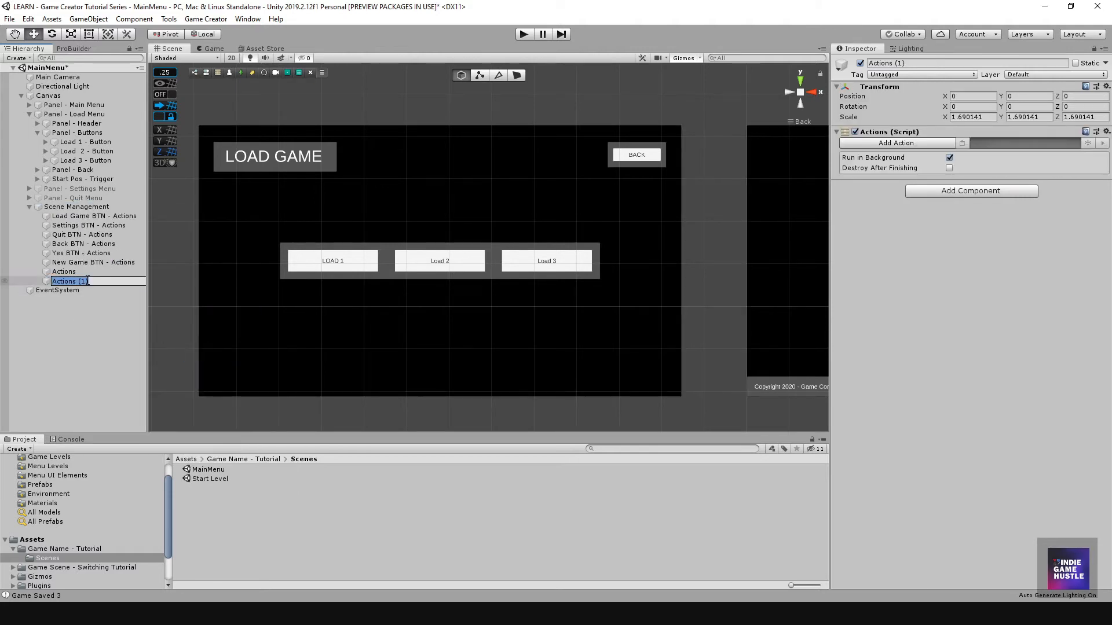
pyautogui.write('Load 1')
pyautogui.press('Return')
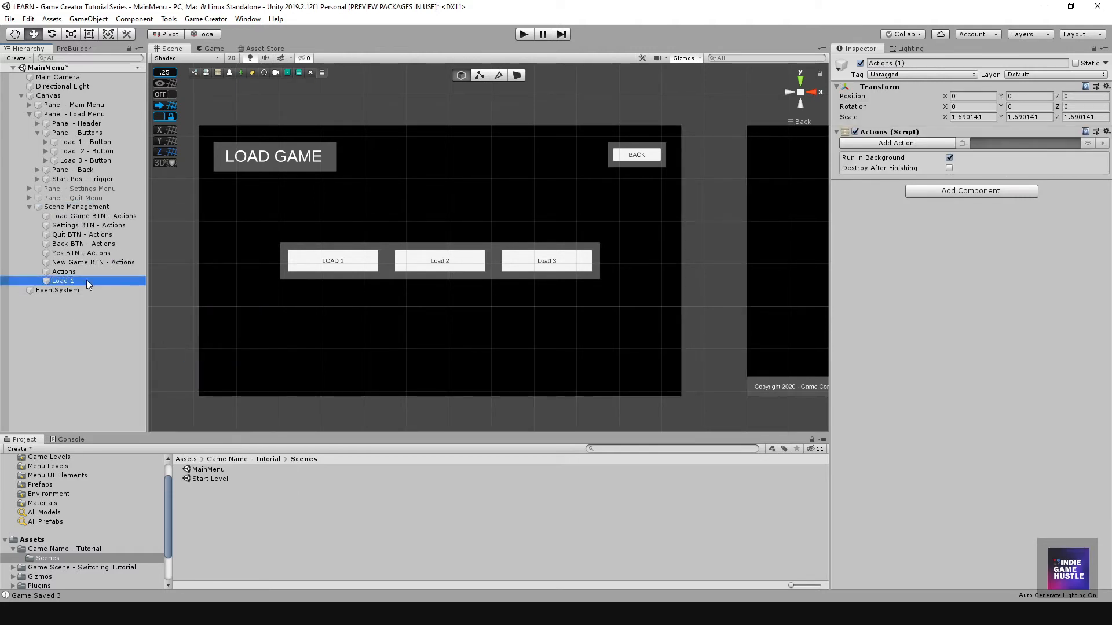
# Add a Load Game action to the Load 1 object, with Use Current Profile off so it loads profile 1
pyautogui.click(887, 141)
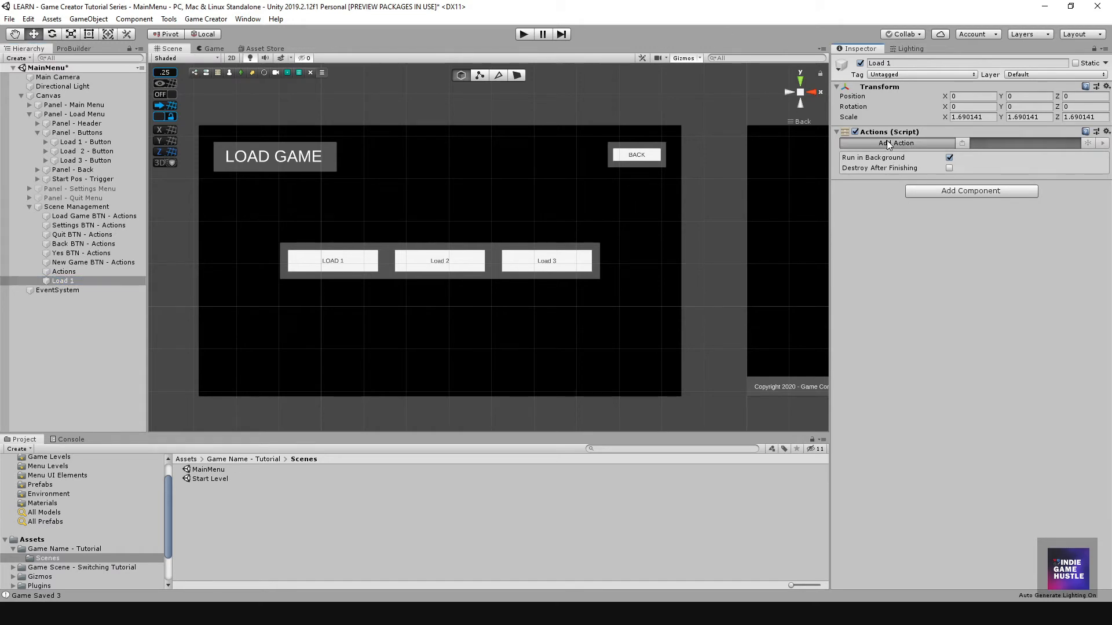
pyautogui.click(945, 157)
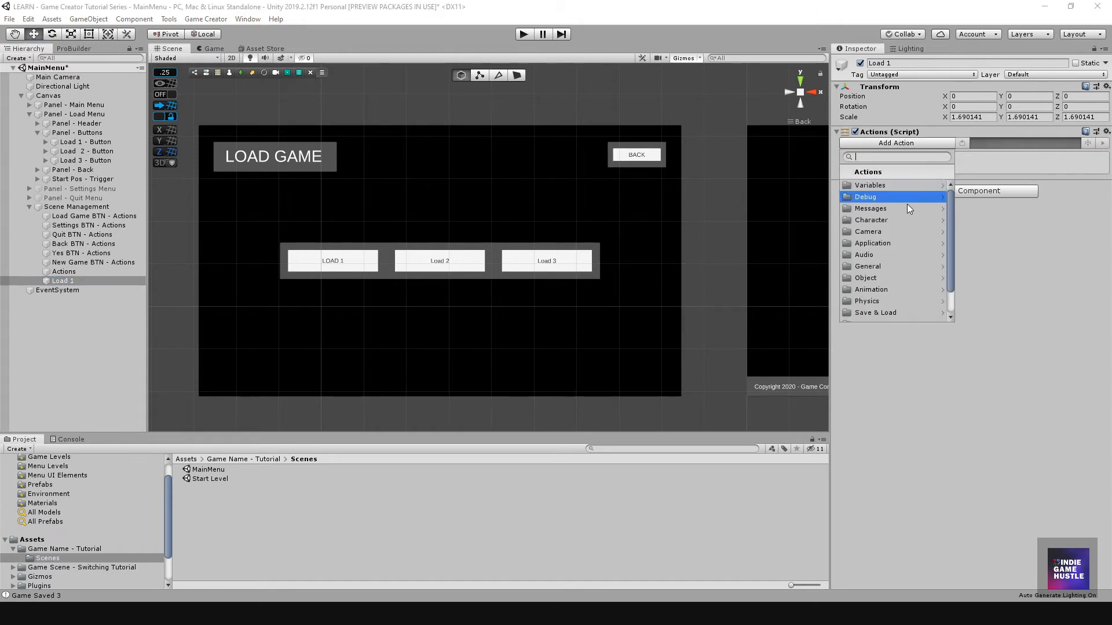
pyautogui.scroll(-1, 904, 232)
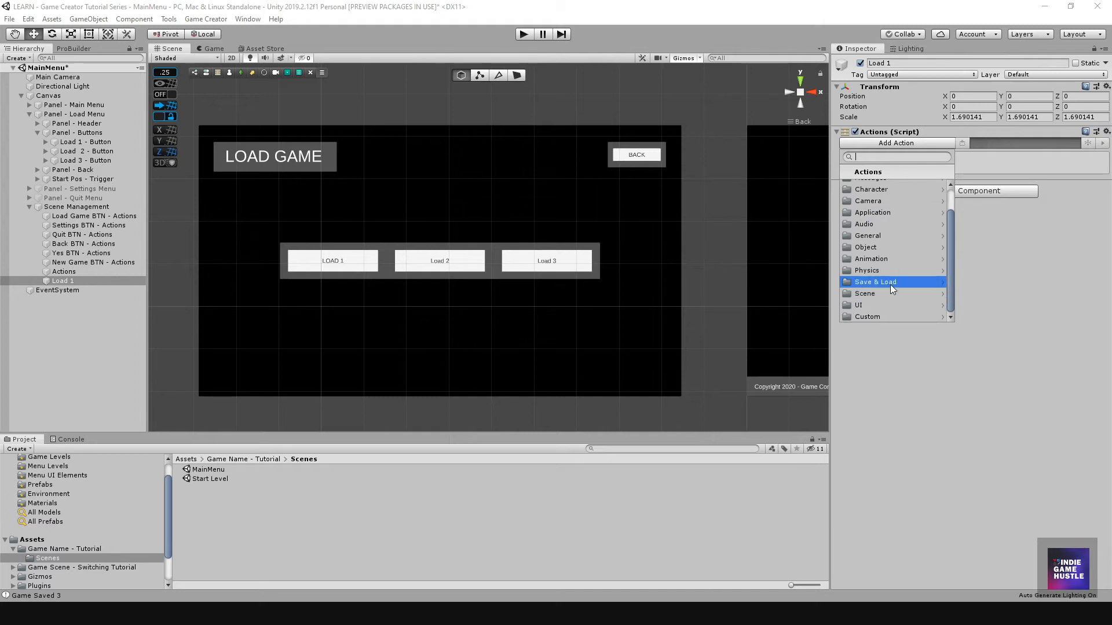
pyautogui.click(891, 282)
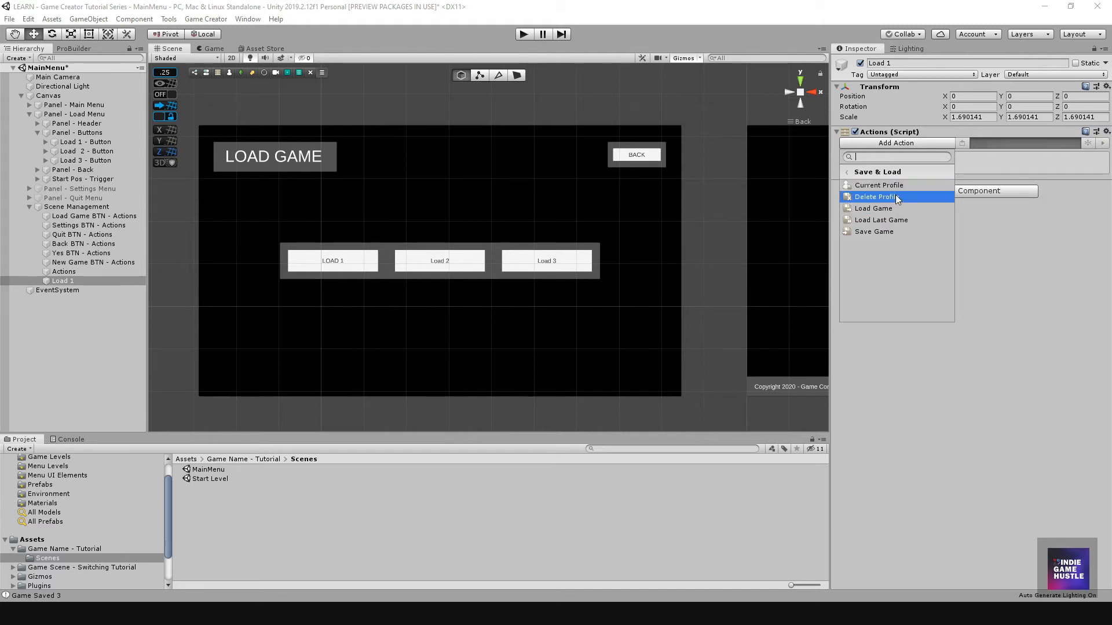
pyautogui.click(884, 211)
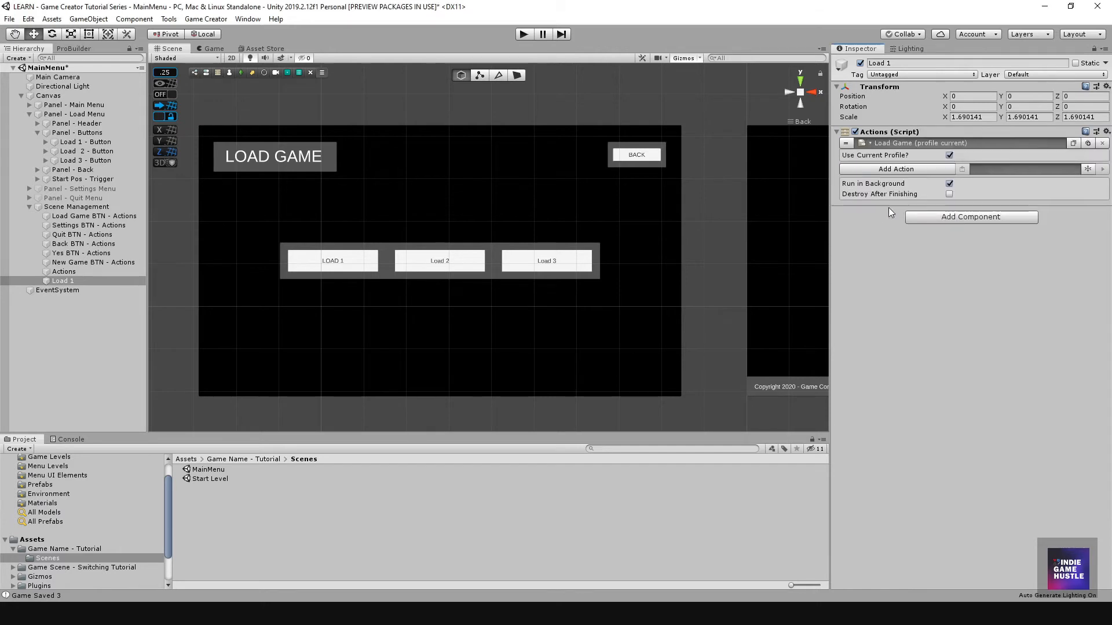
pyautogui.click(948, 156)
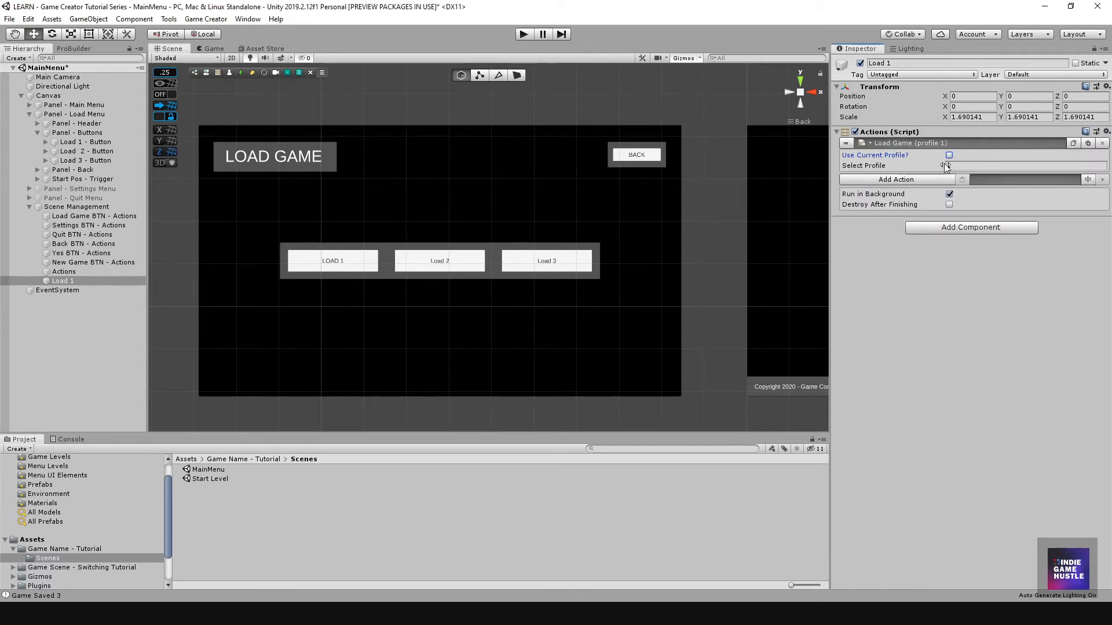
pyautogui.click(69, 281)
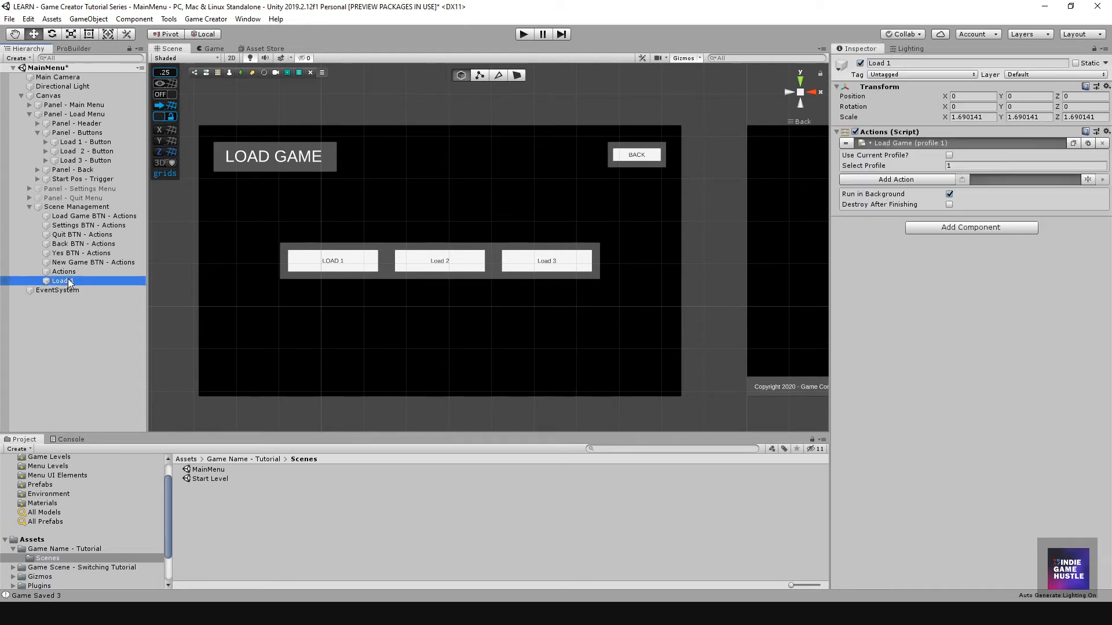
# Duplicate the Load 1 actions object twice and set the copies' Load Game actions to profile 2 and profile 3
pyautogui.hotkey('ctrl', 'd')
pyautogui.hotkey('ctrl', 'd')
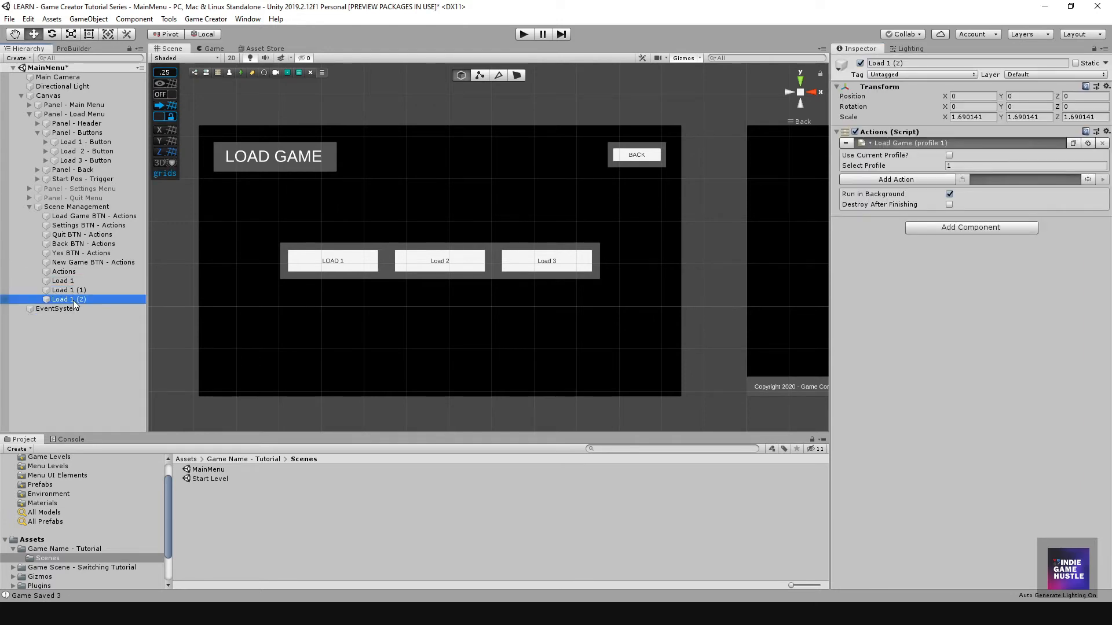
pyautogui.click(73, 289)
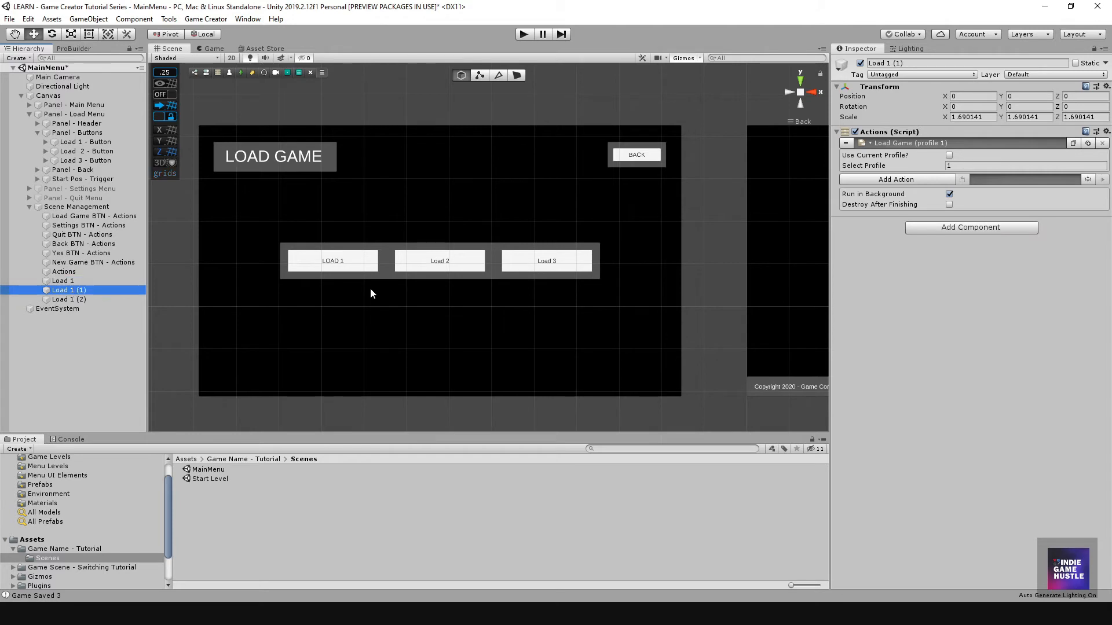
pyautogui.click(958, 166)
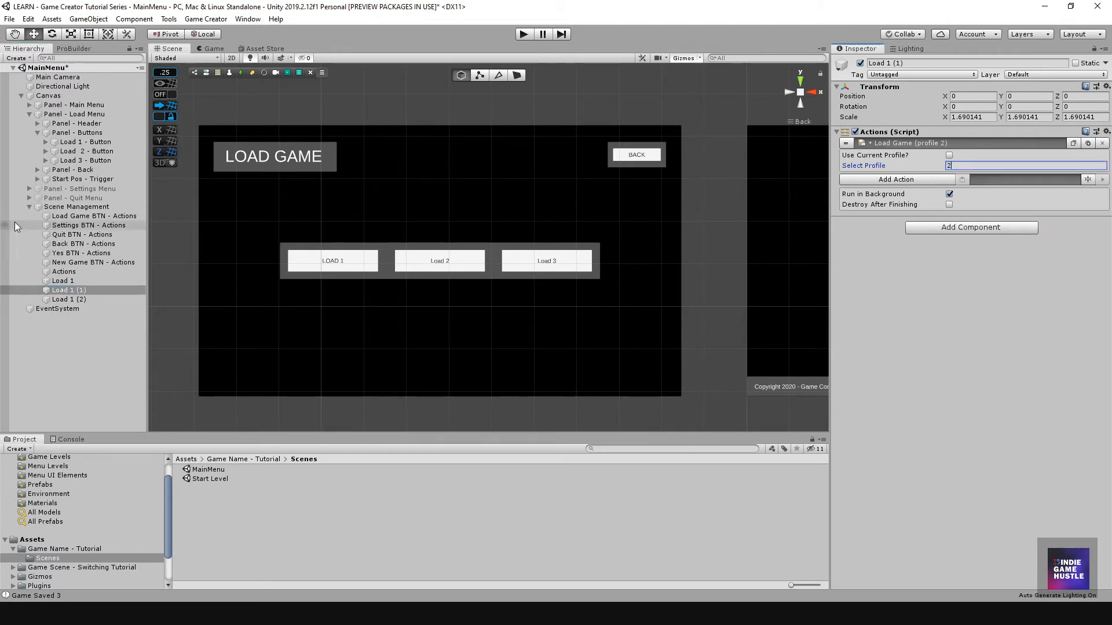
pyautogui.click(68, 299)
pyautogui.click(970, 164)
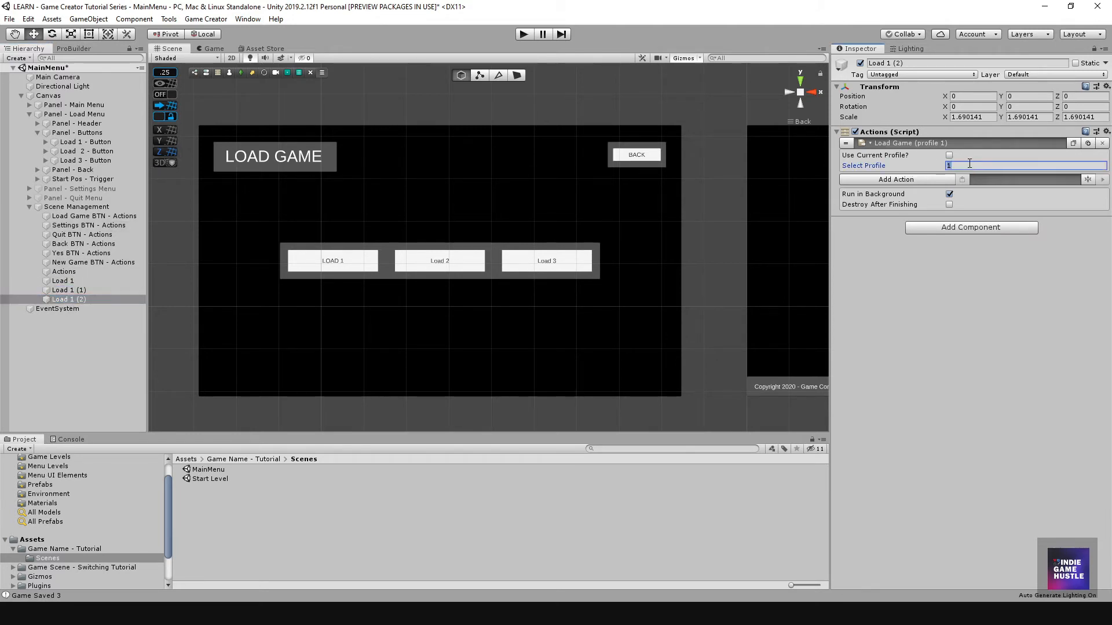
pyautogui.write('3')
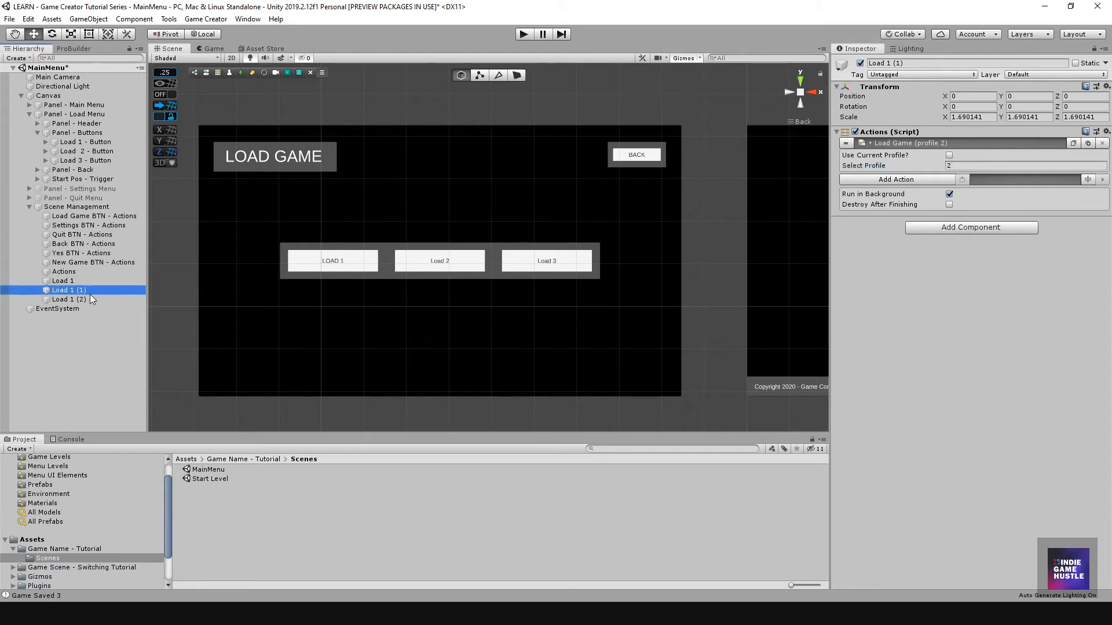
# Rename the two duplicated actions objects under Scene Management as Load 2 and Load 3
pyautogui.click(92, 290)
pyautogui.click(92, 290)
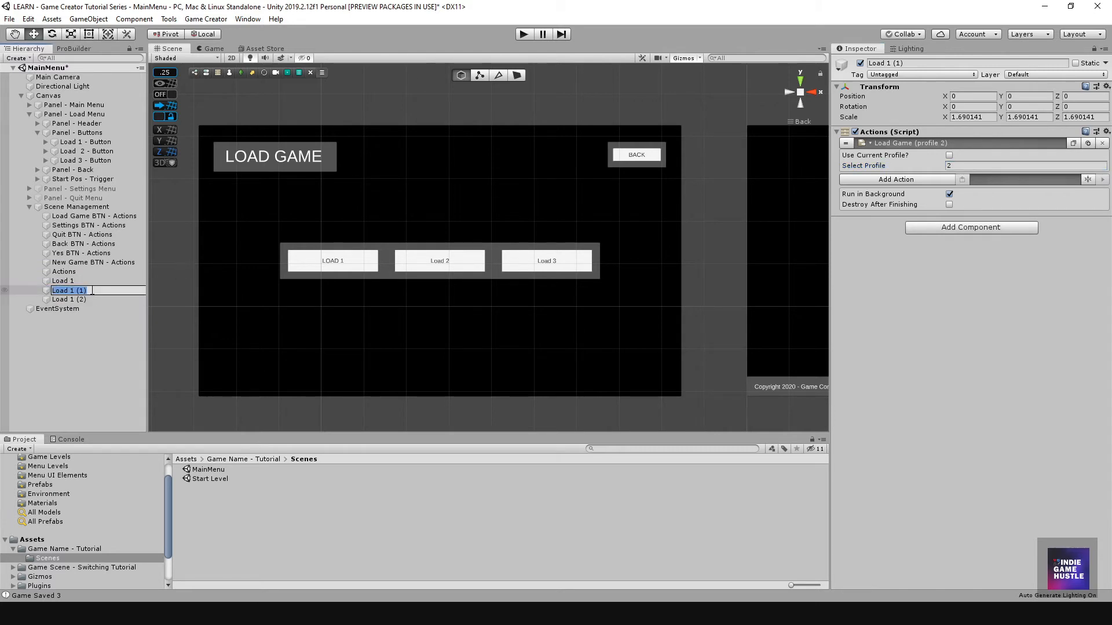
pyautogui.click(91, 290)
pyautogui.press('BackSpace')
pyautogui.click(82, 300)
pyautogui.click(82, 300)
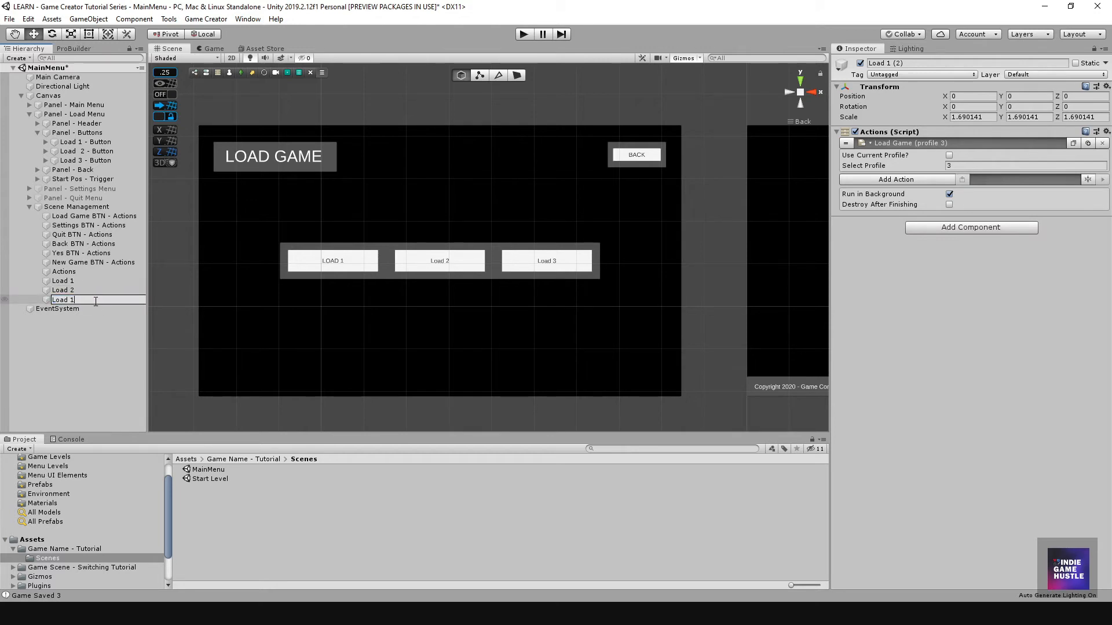
pyautogui.press('Return')
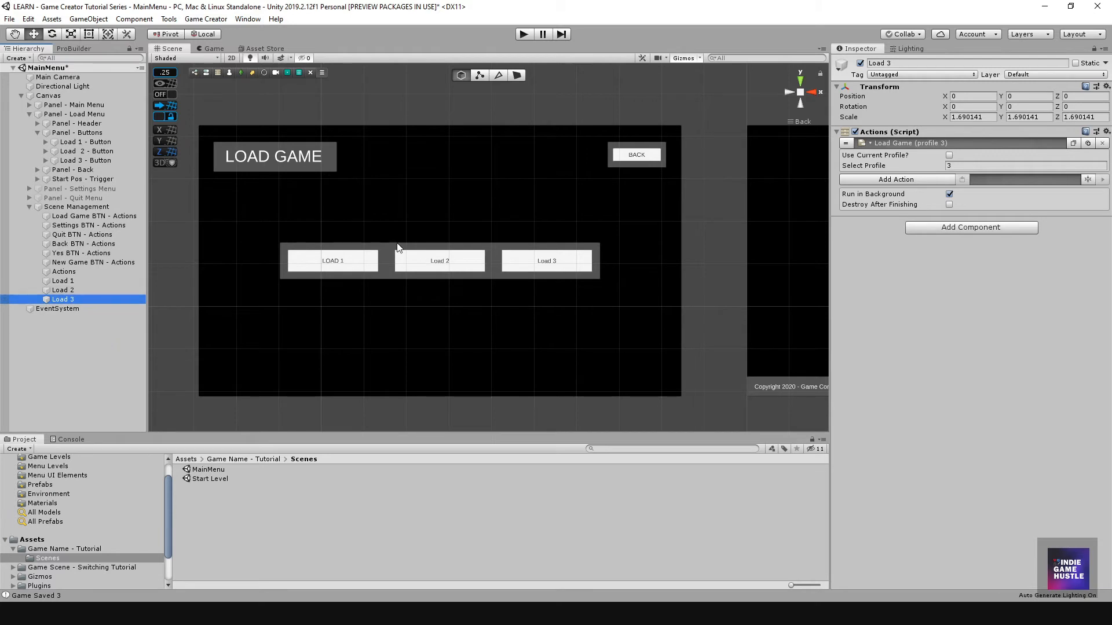
# Look over the Load Game panel beside the main menu in the Scene view and check the Load 2 button's settings
pyautogui.scroll(-2, 444, 257)
pyautogui.scroll(-2, 444, 258)
pyautogui.moveTo(503, 266); pyautogui.dragTo(380, 272, button='middle')
pyautogui.scroll(-3, 373, 273)
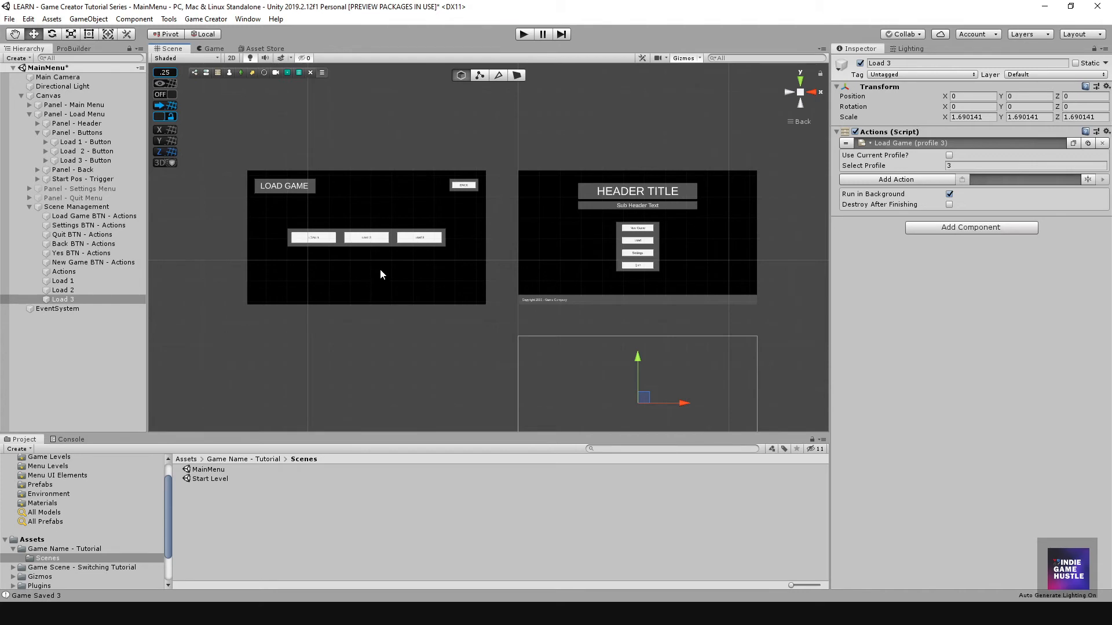
pyautogui.moveTo(380, 273); pyautogui.dragTo(370, 262, button='middle')
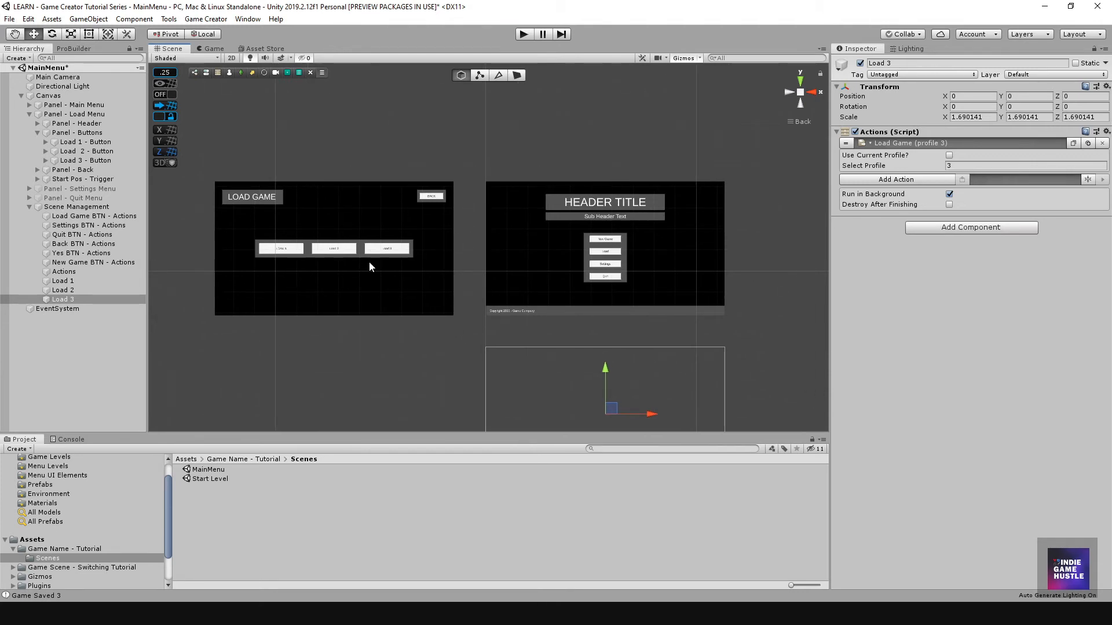
pyautogui.moveTo(370, 262); pyautogui.dragTo(391, 255, button='middle')
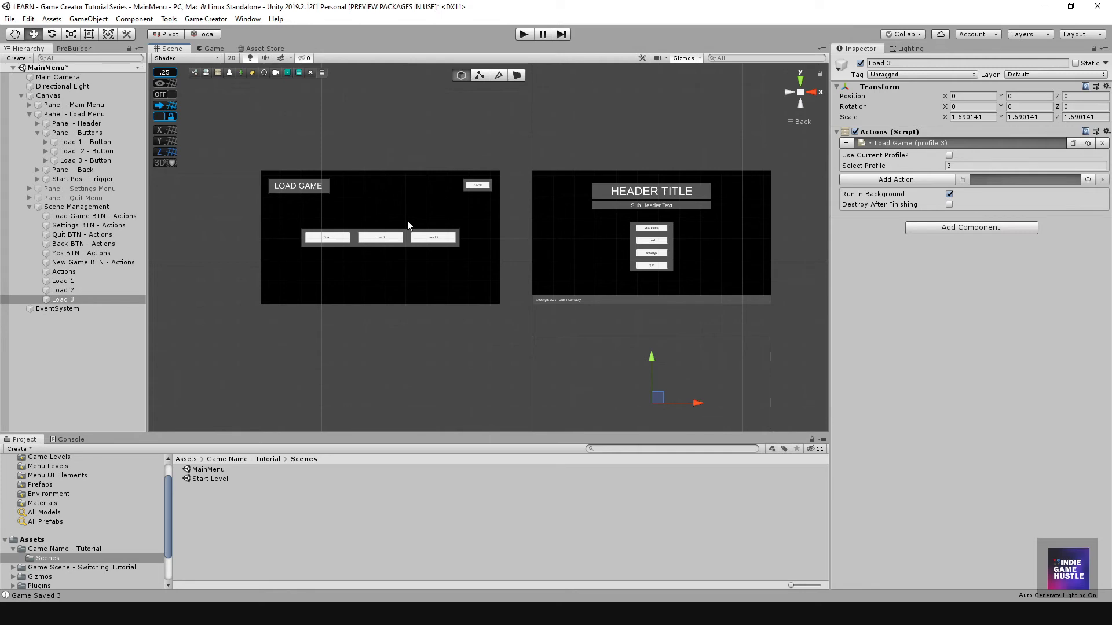
pyautogui.moveTo(408, 221); pyautogui.dragTo(408, 255, button='middle')
pyautogui.scroll(3, 400, 237)
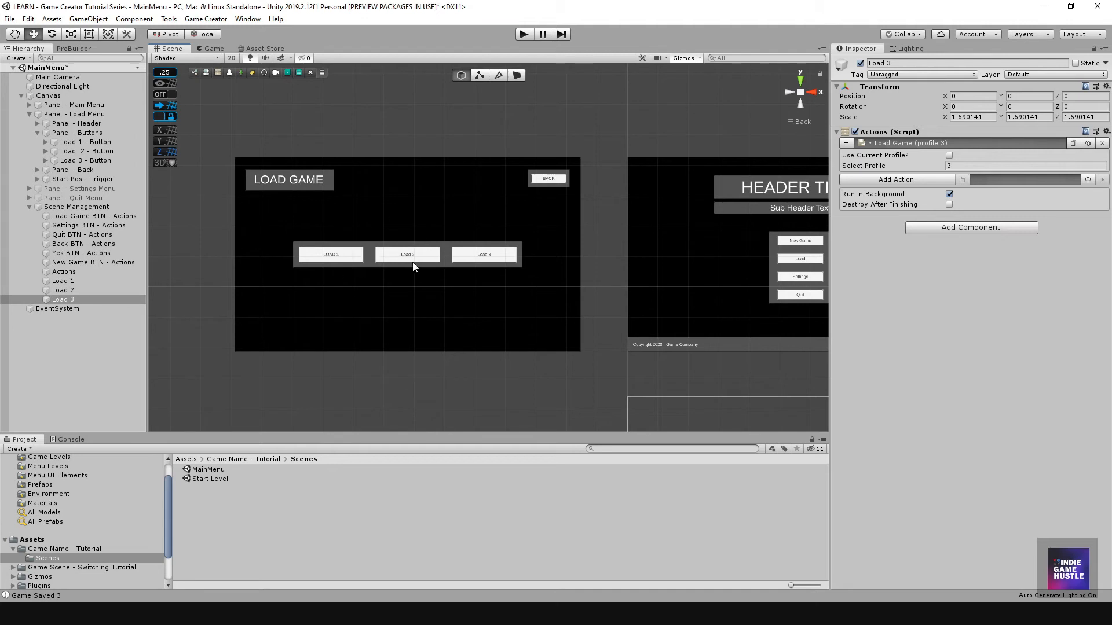
pyautogui.scroll(4, 296, 233)
pyautogui.moveTo(298, 241); pyautogui.dragTo(409, 244, button='middle')
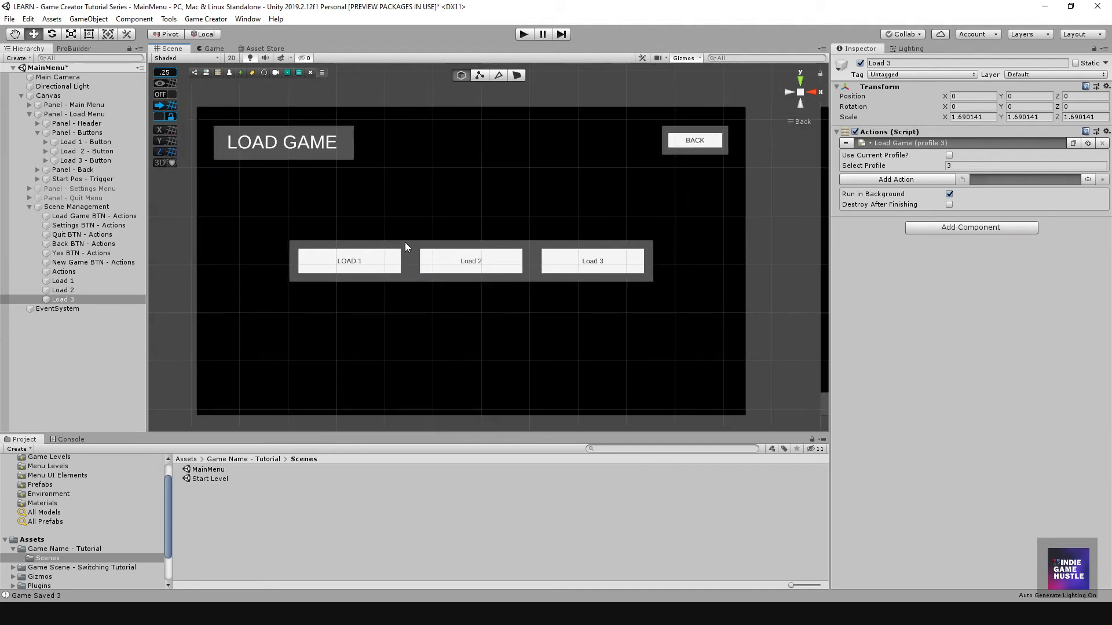
pyautogui.click(452, 269)
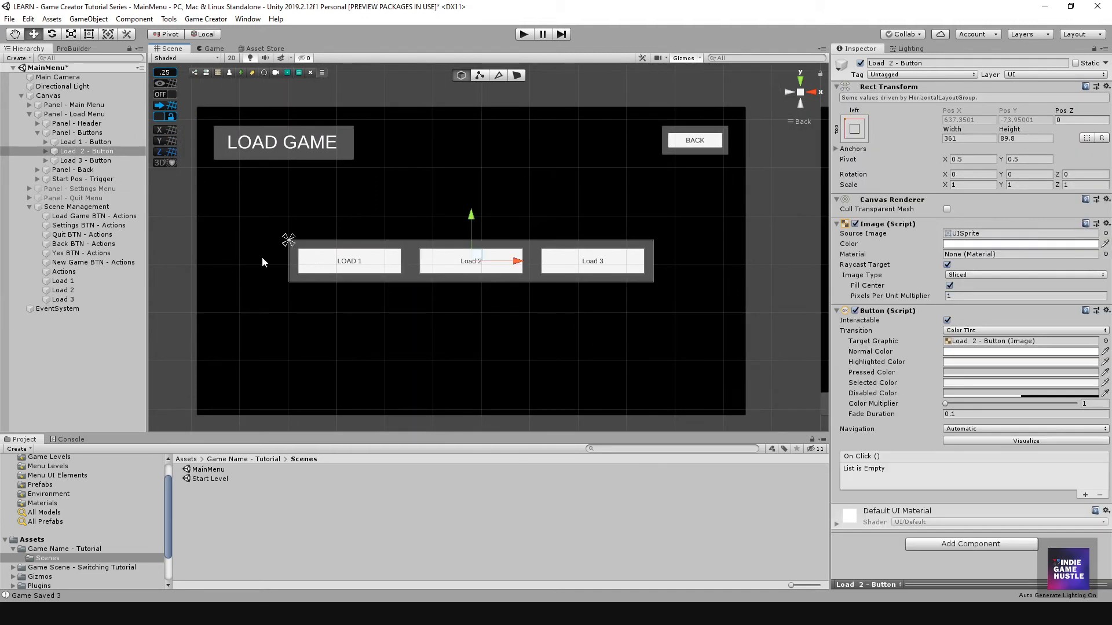
# Change the first load button's label text to "Load 1" in mixed case
pyautogui.click(355, 271)
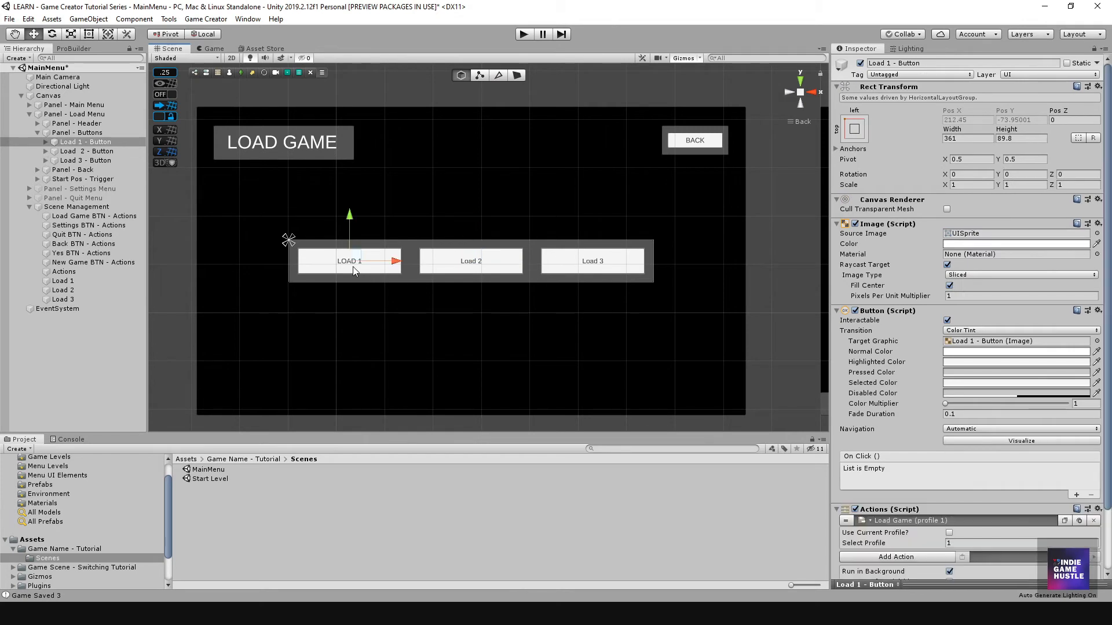
pyautogui.click(49, 143)
pyautogui.click(81, 151)
pyautogui.click(904, 235)
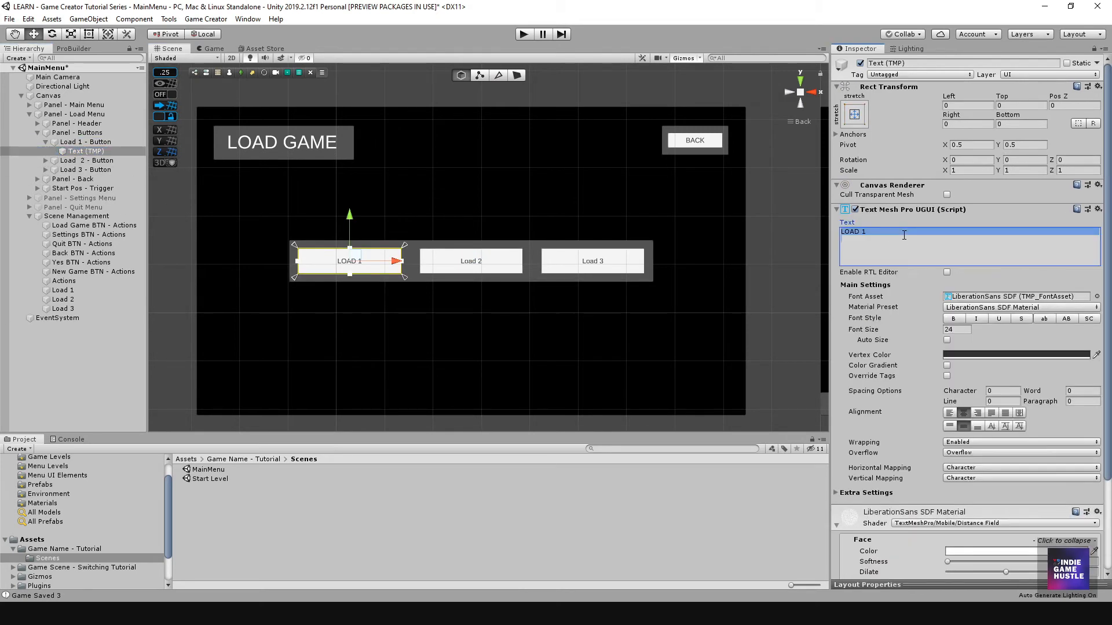
pyautogui.click(904, 235)
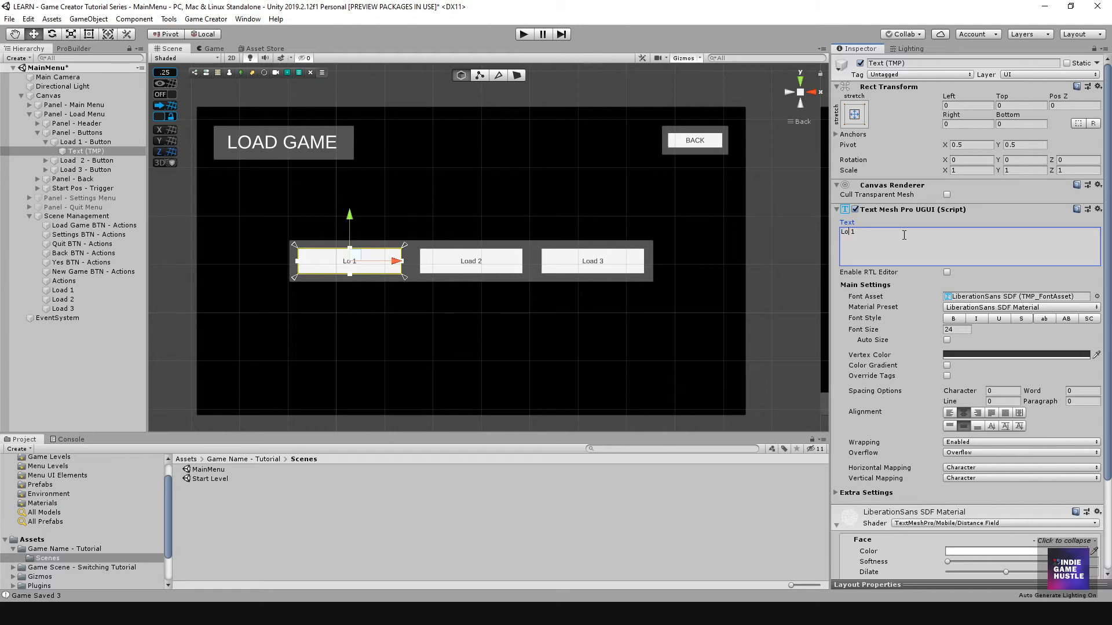
pyautogui.write('oad')
# Add an On Click event to the Load 1 button that runs Actions.Execute on the Load 1 actions object
pyautogui.click(289, 240)
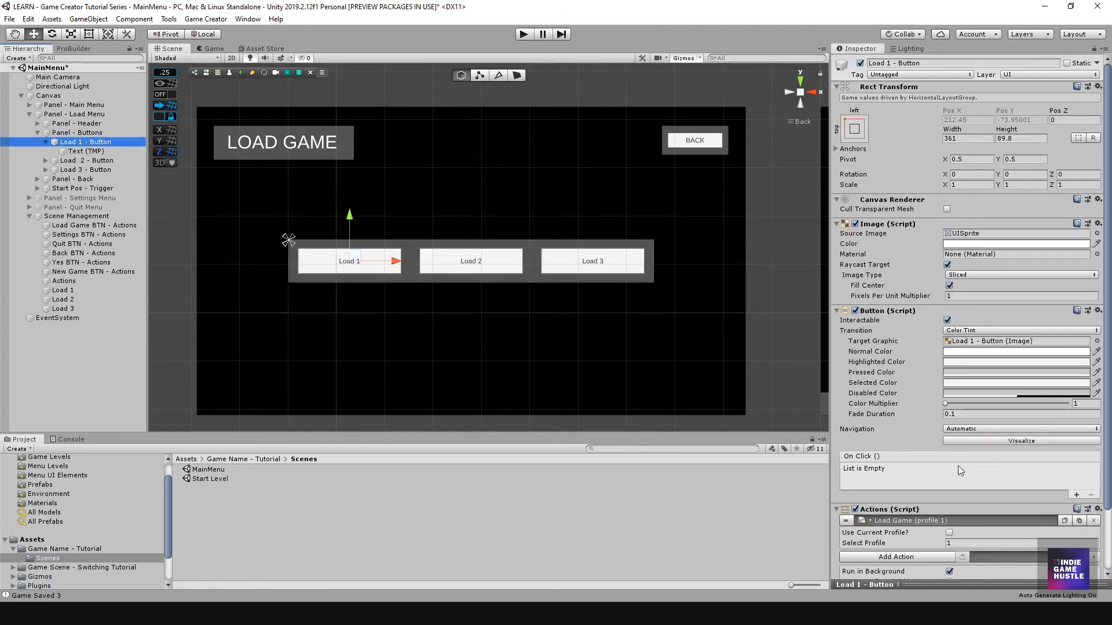
pyautogui.click(1076, 495)
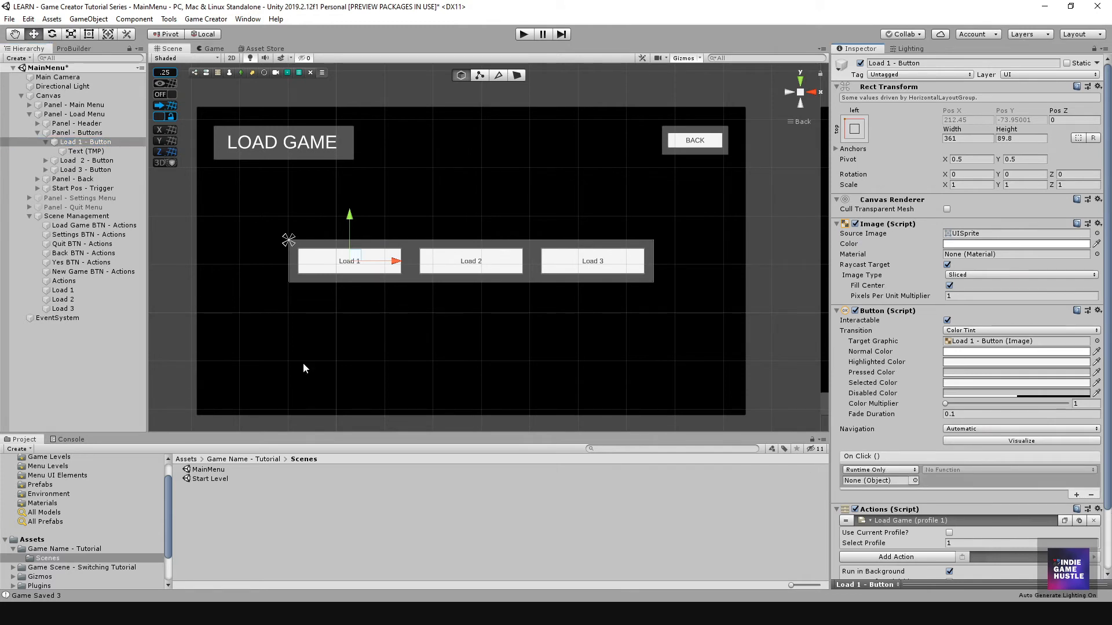
pyautogui.moveTo(62, 290); pyautogui.dragTo(889, 484)
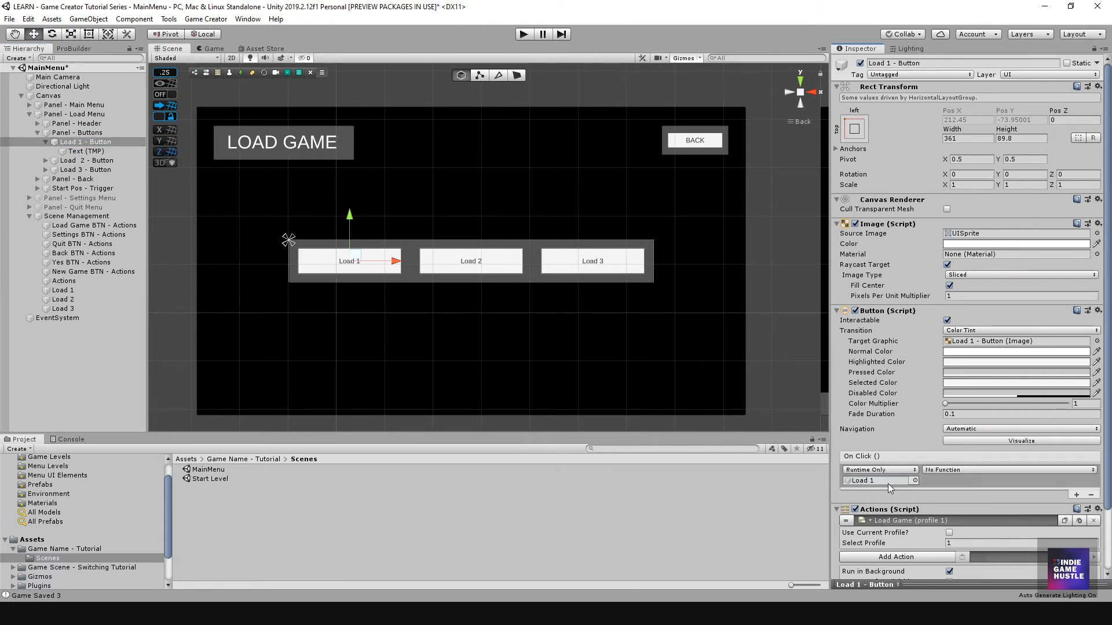
pyautogui.click(933, 472)
pyautogui.moveTo(970, 525)
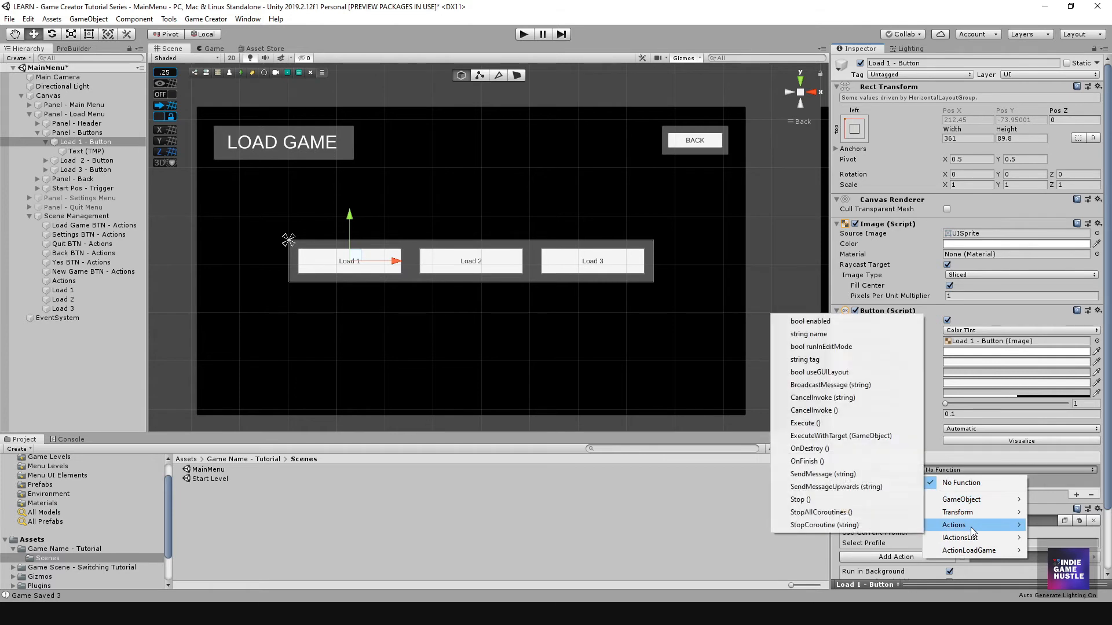
pyautogui.click(820, 423)
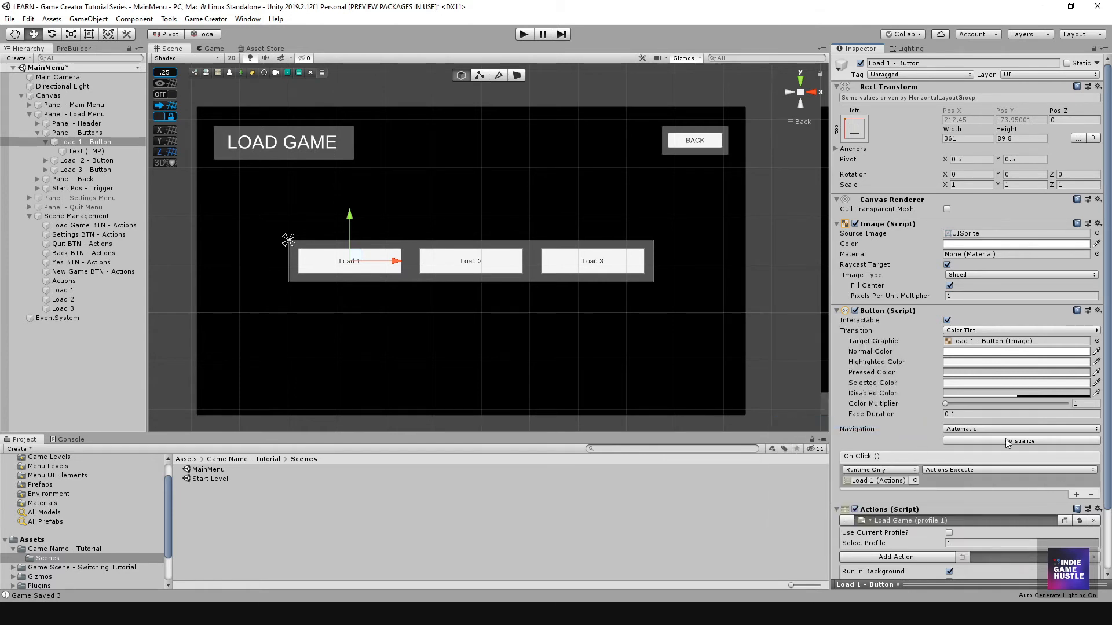
# Add an On Click event to the Load 2 button that runs Actions.Execute on the Load 2 actions object
pyautogui.click(70, 161)
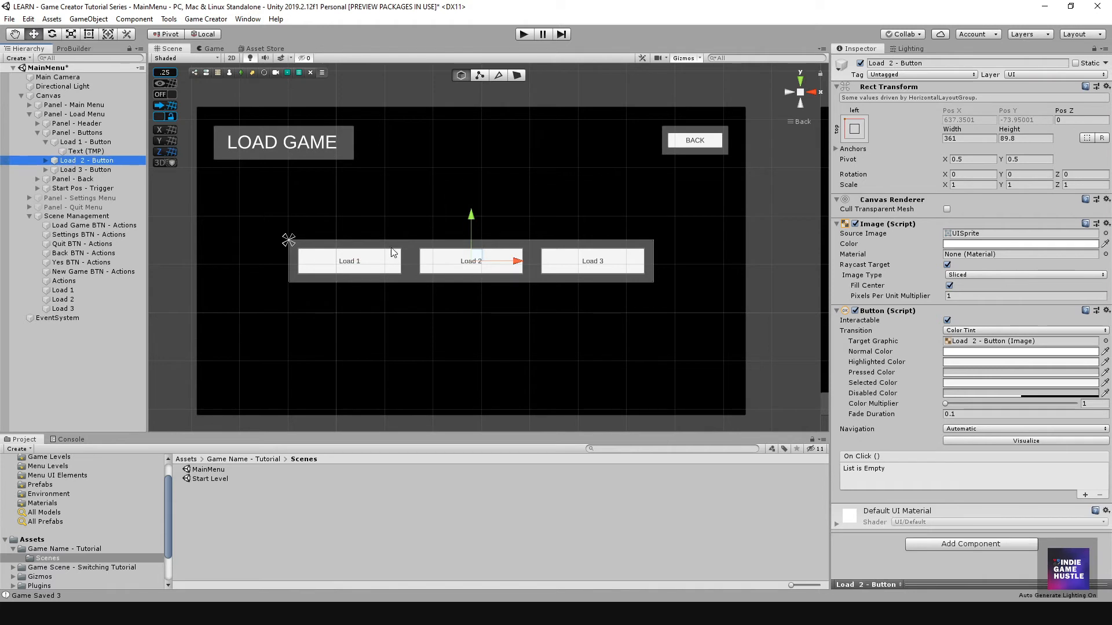
pyautogui.click(1085, 495)
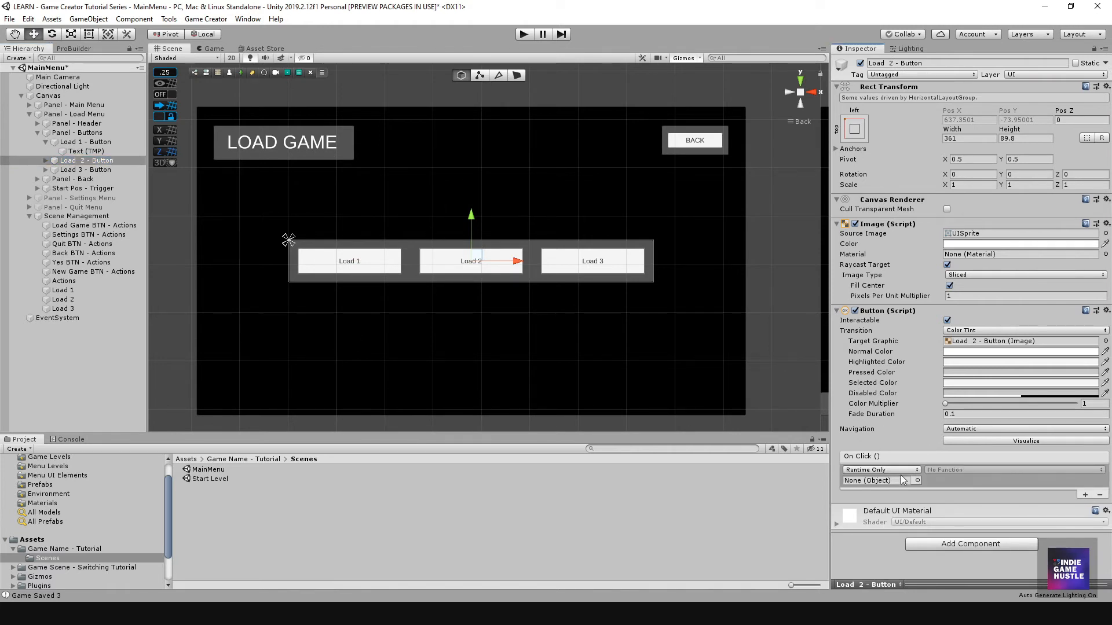
pyautogui.moveTo(58, 300); pyautogui.dragTo(874, 485)
pyautogui.click(979, 473)
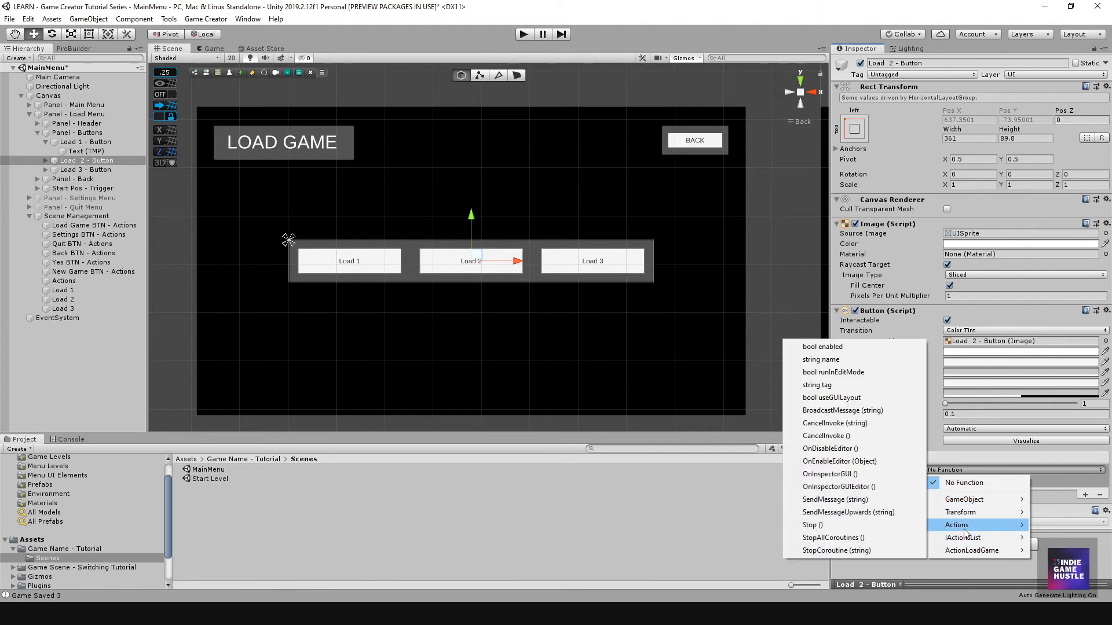
pyautogui.moveTo(981, 512)
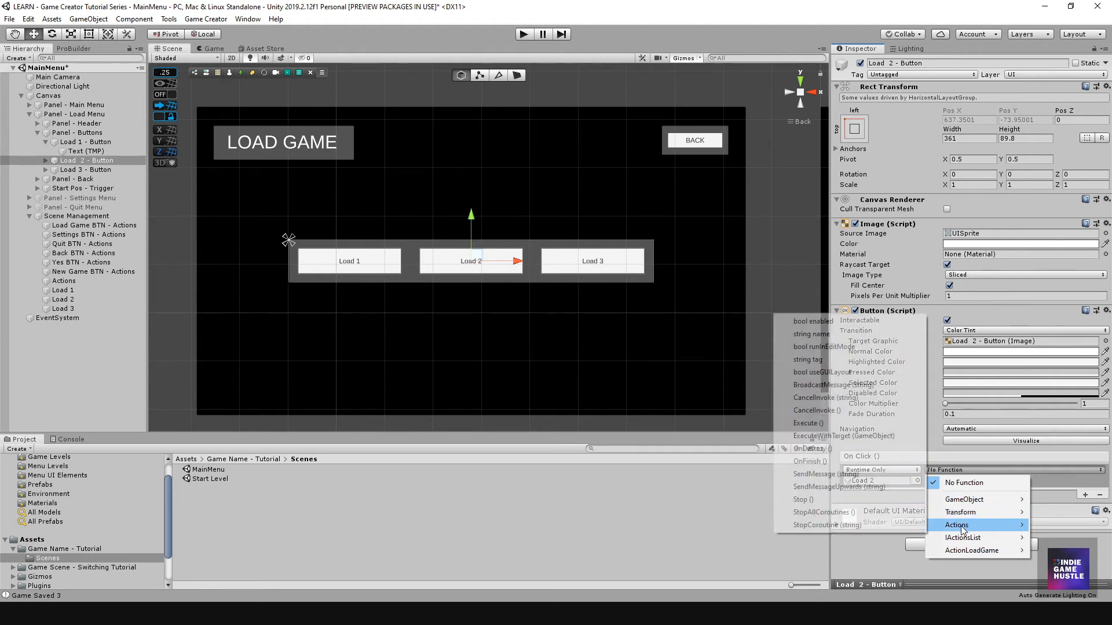
pyautogui.click(822, 423)
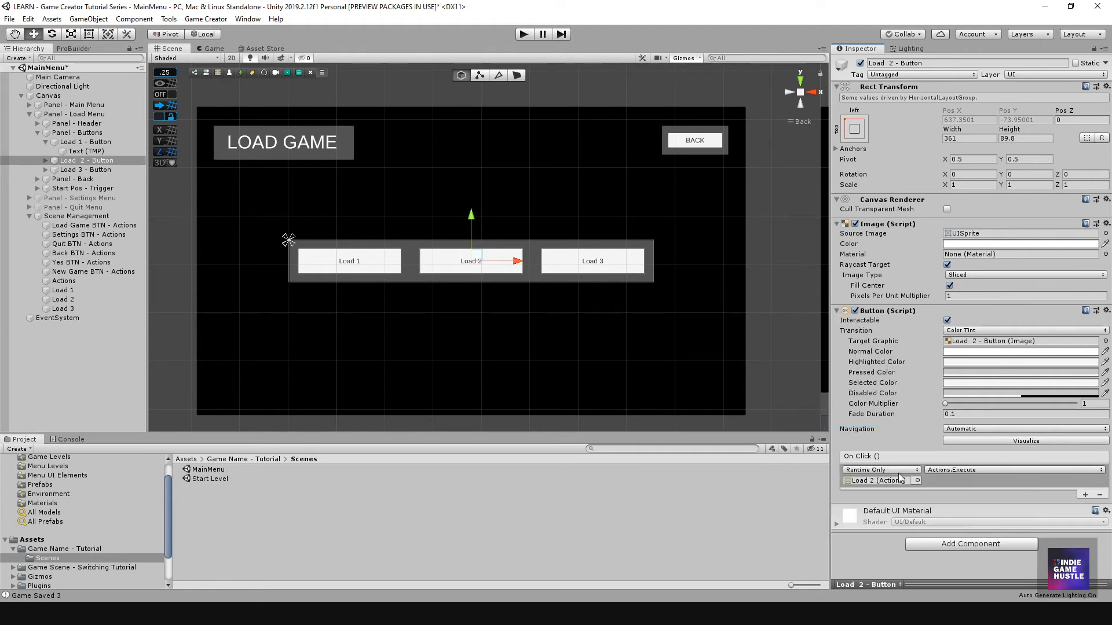
# Add an On Click event to the Load 3 button that runs Actions.Execute on the Load 3 actions object, and collapse Panel - Buttons
pyautogui.click(99, 170)
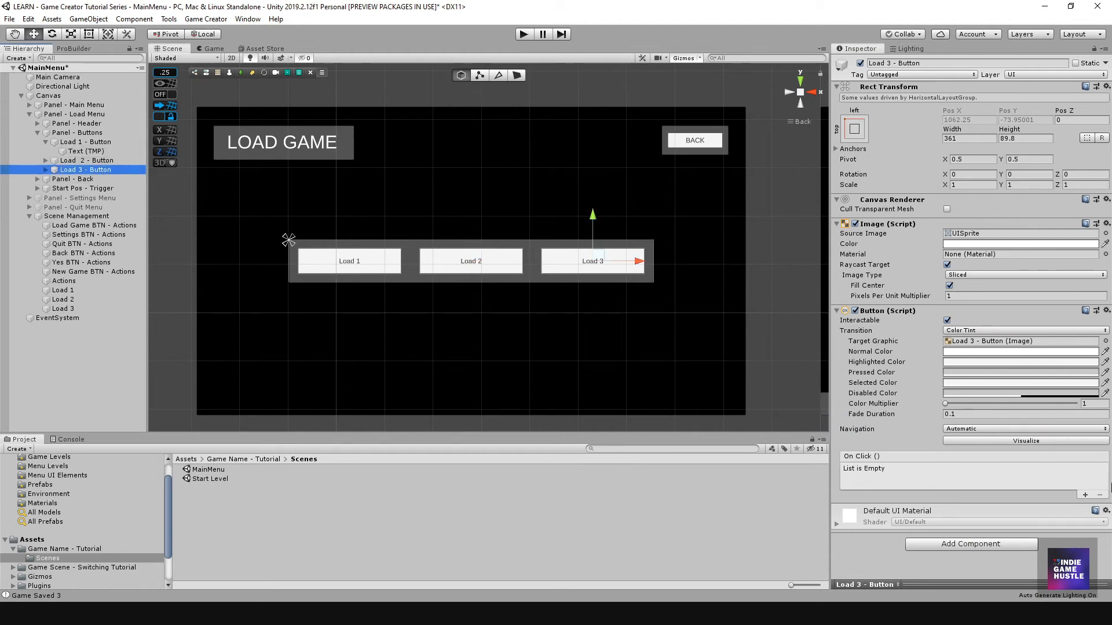
pyautogui.click(1085, 495)
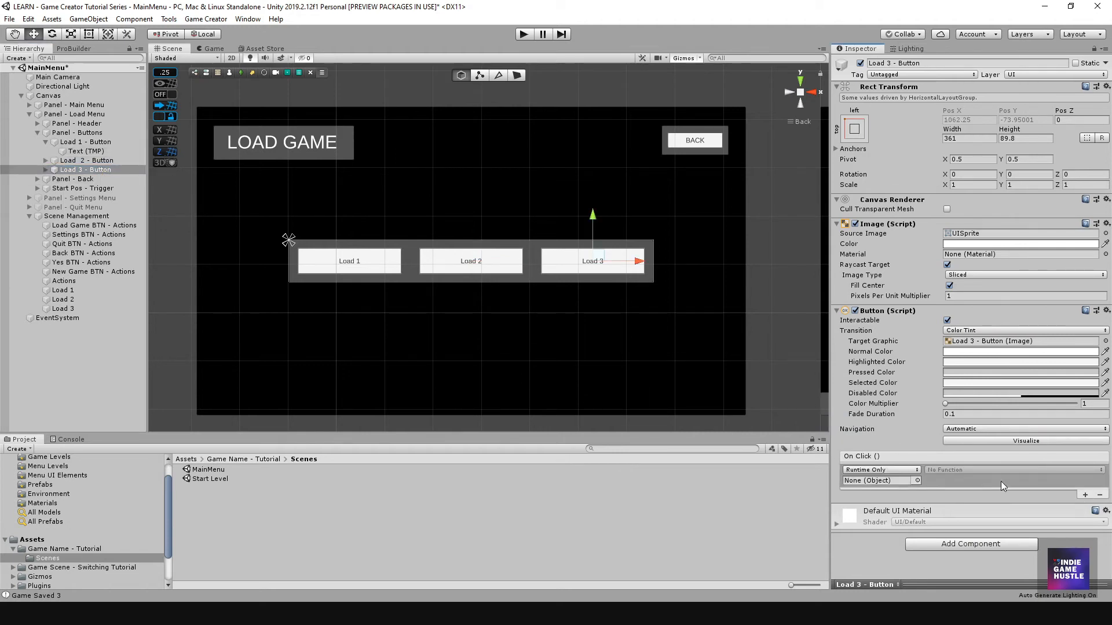
pyautogui.click(917, 481)
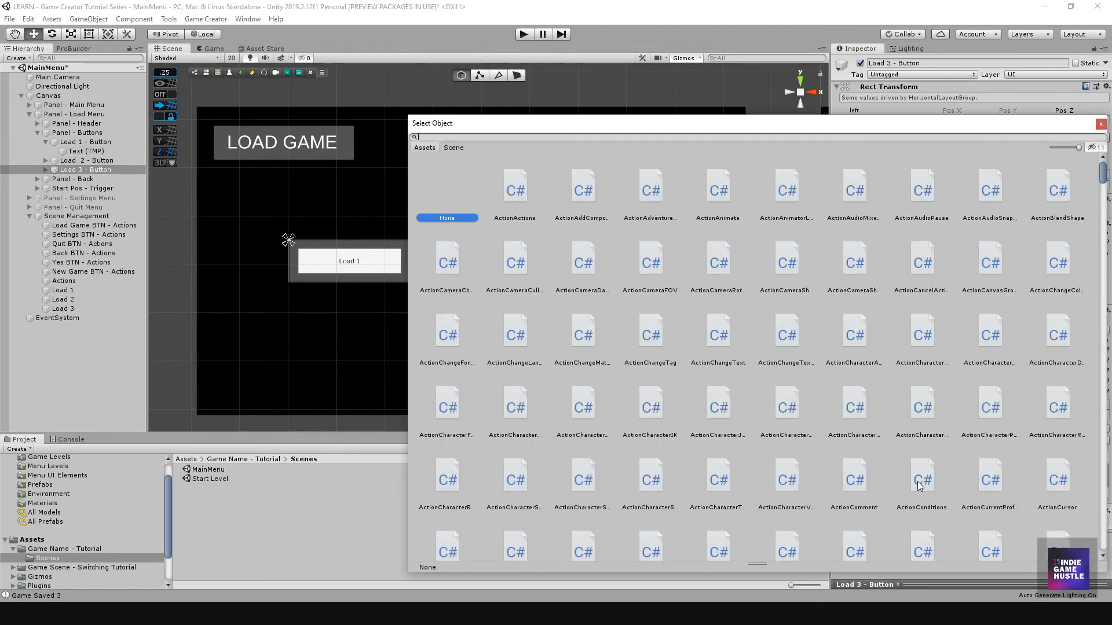
pyautogui.click(1101, 124)
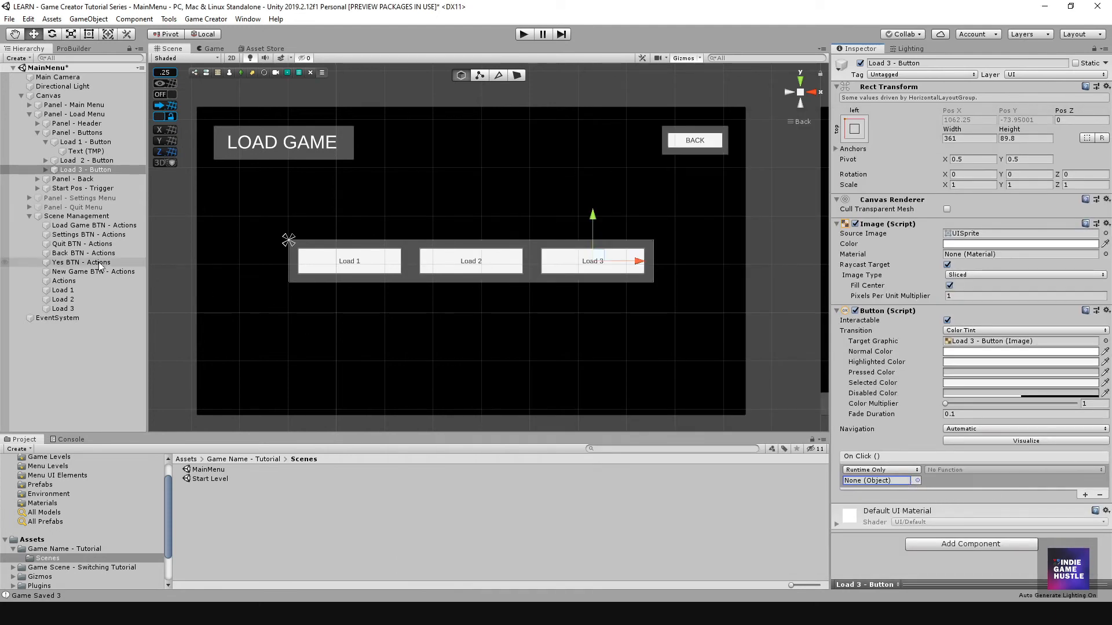
pyautogui.moveTo(49, 310); pyautogui.dragTo(879, 481)
pyautogui.click(959, 471)
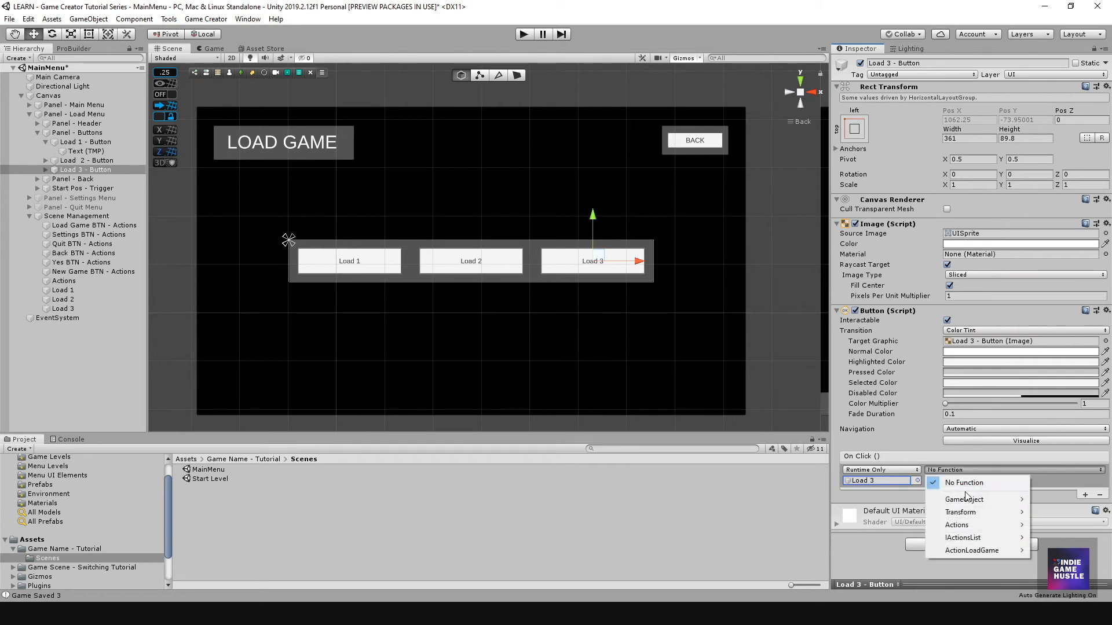
pyautogui.moveTo(970, 523)
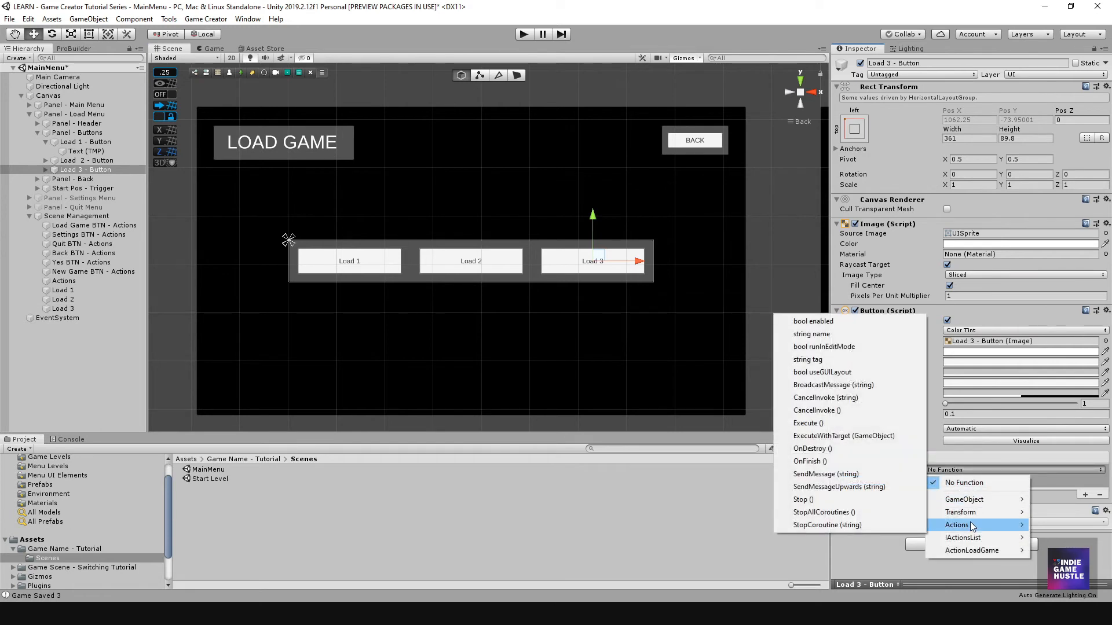
pyautogui.click(829, 422)
pyautogui.click(46, 142)
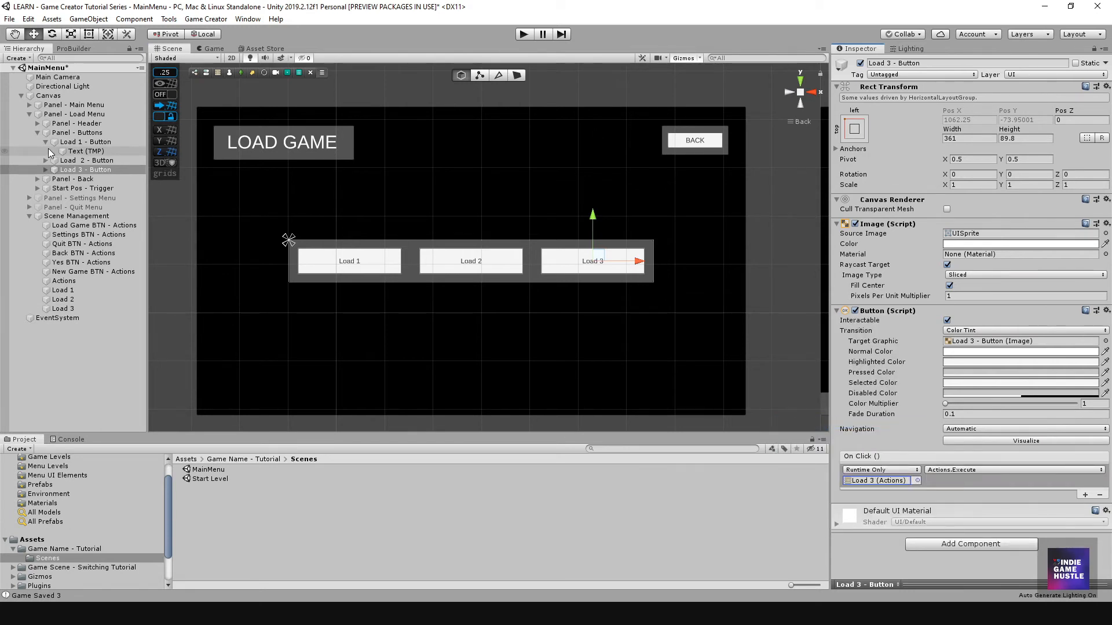
pyautogui.click(37, 132)
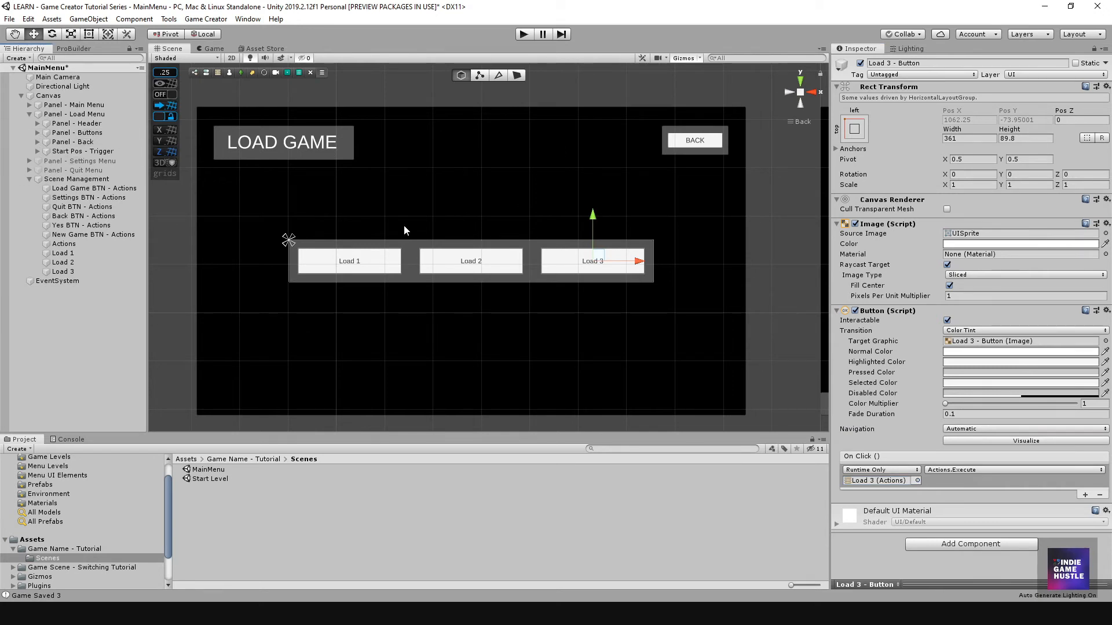
# Check the BACK button's On Click event in the Load Menu, and save the scene and the project
pyautogui.moveTo(445, 284)
pyautogui.mouseDown(button='middle')
pyautogui.moveTo(447, 307)
pyautogui.moveTo(443, 295)
pyautogui.mouseUp(button='middle')
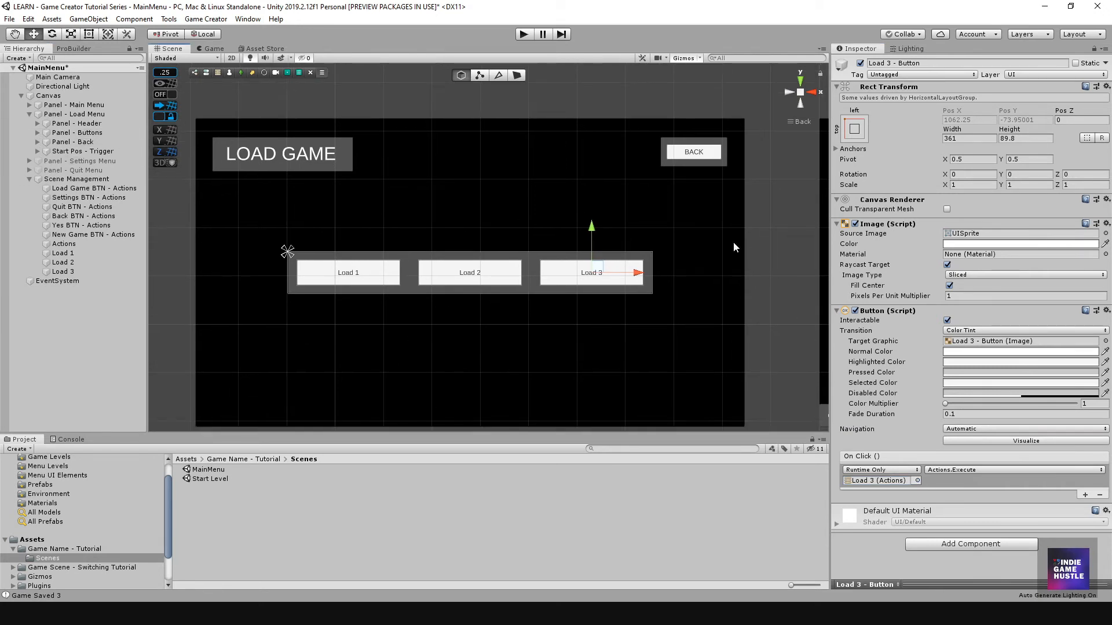
pyautogui.click(695, 155)
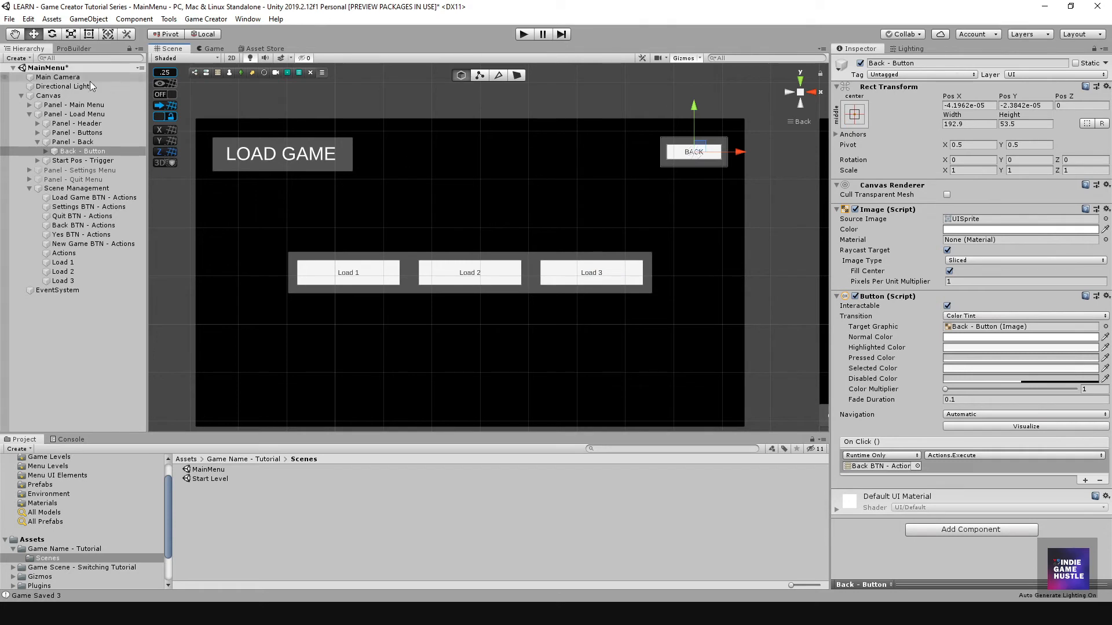
pyautogui.click(38, 142)
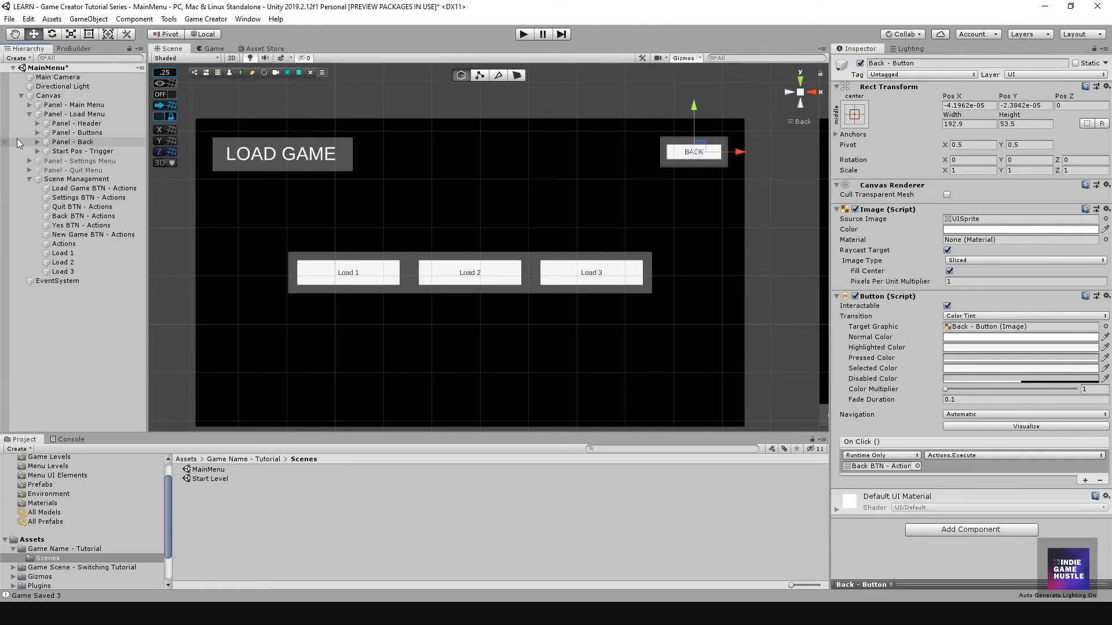
pyautogui.click(15, 21)
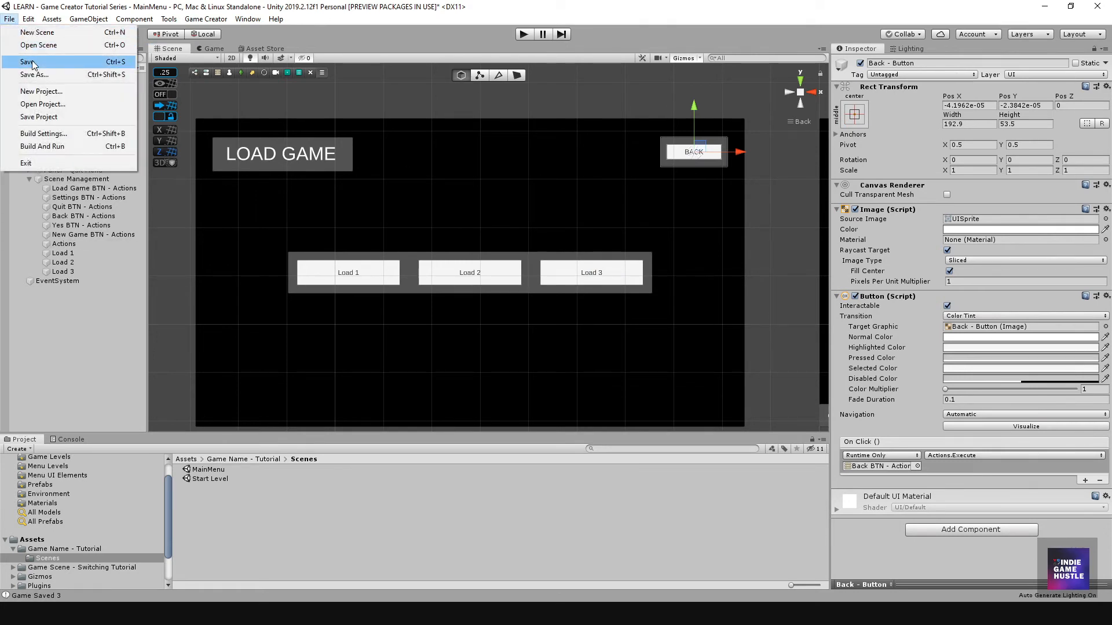
pyautogui.click(23, 62)
pyautogui.click(10, 19)
pyautogui.click(36, 117)
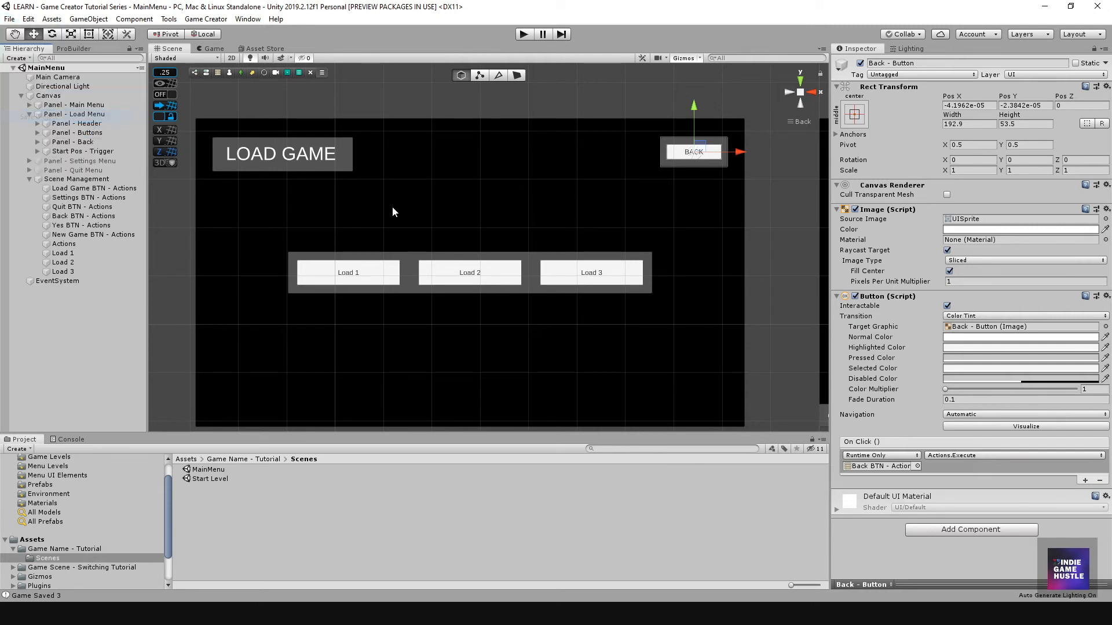
# Collapse Scene Management and Panel - Load Menu in the hierarchy, and deactivate the Panel - Load Menu object
pyautogui.scroll(-4, 447, 223)
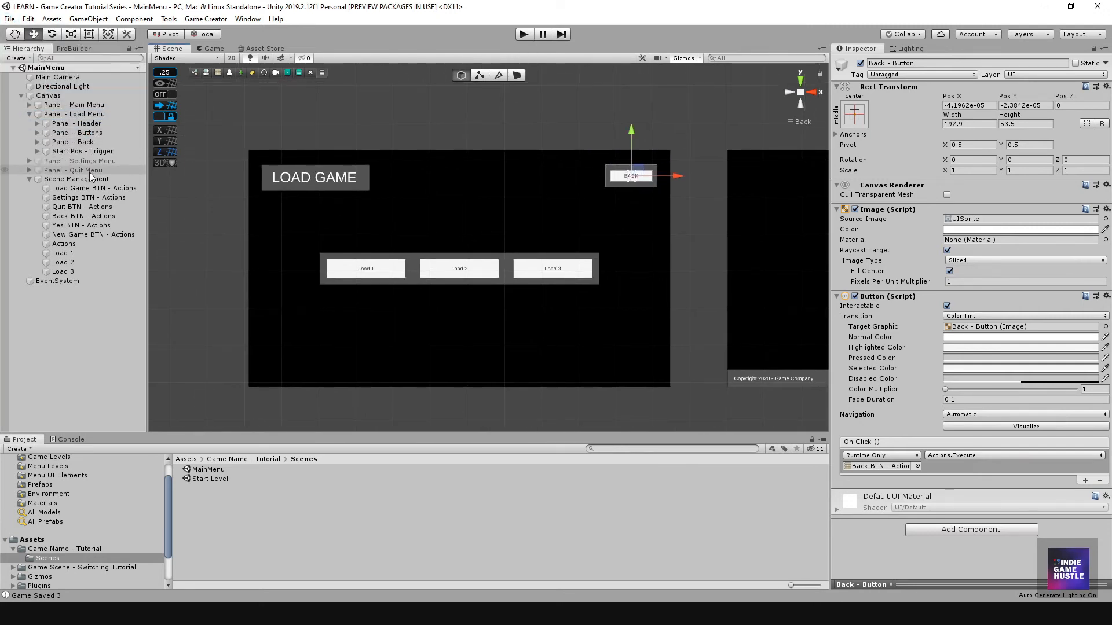
pyautogui.click(31, 179)
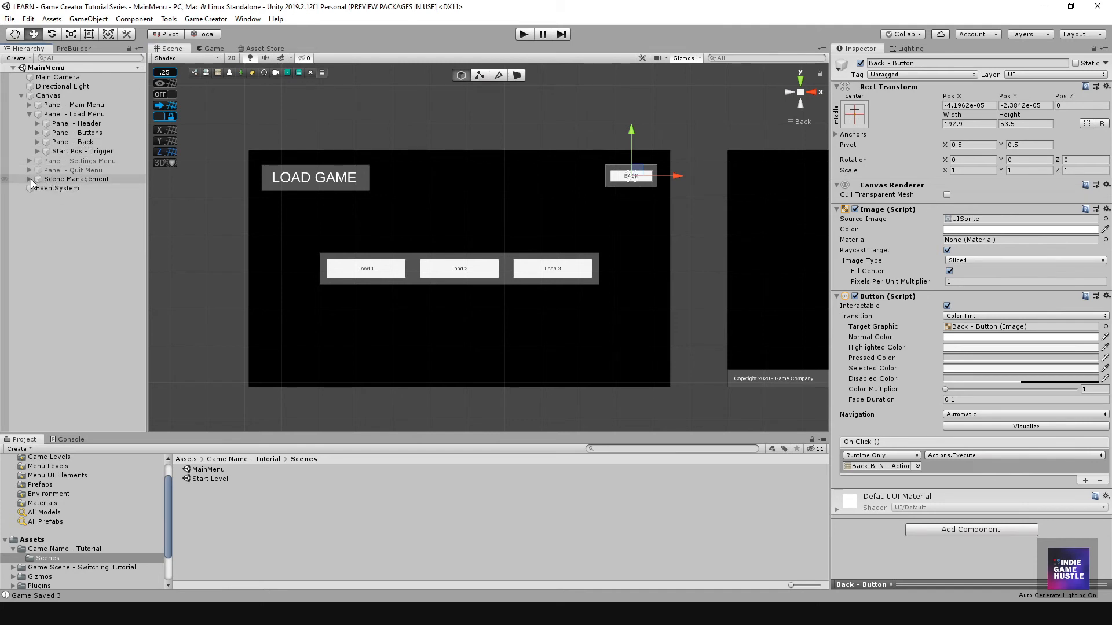
pyautogui.click(28, 114)
pyautogui.click(61, 114)
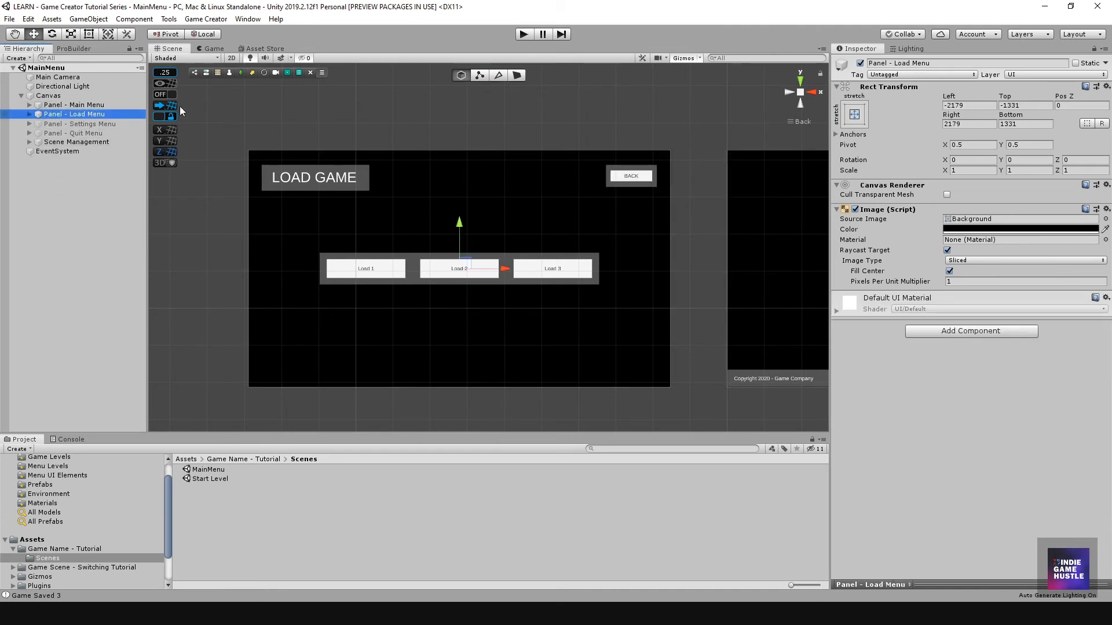
pyautogui.click(861, 63)
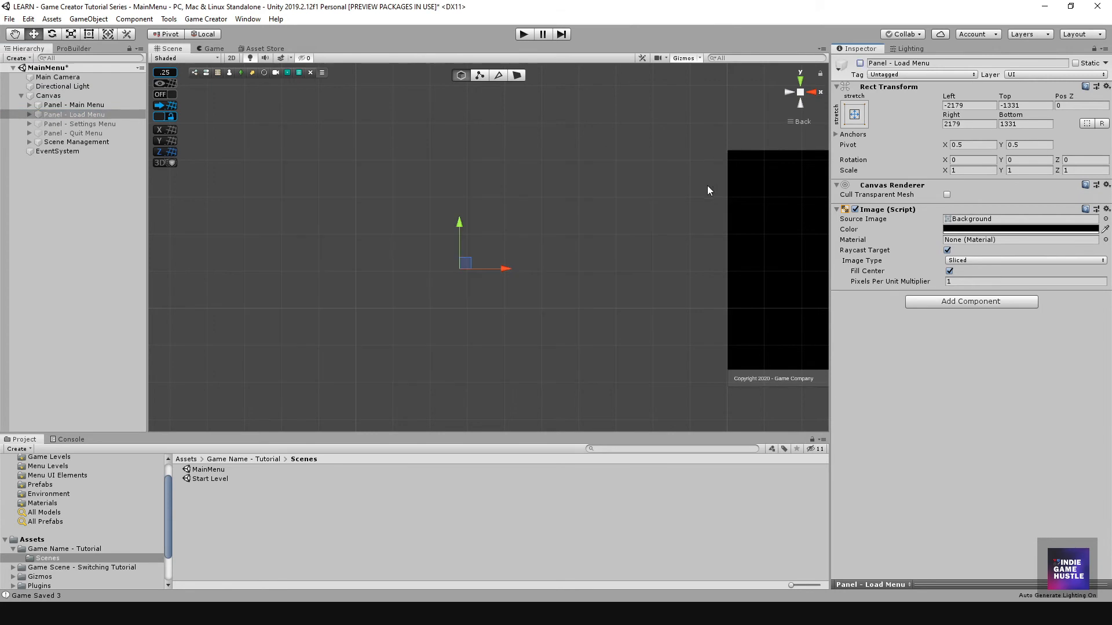
# Run the MainMenu scene in play mode and start a new game
pyautogui.scroll(-6, 709, 188)
pyautogui.moveTo(705, 192); pyautogui.dragTo(413, 190, button='middle')
pyautogui.moveTo(583, 119); pyautogui.dragTo(518, 121, button='middle')
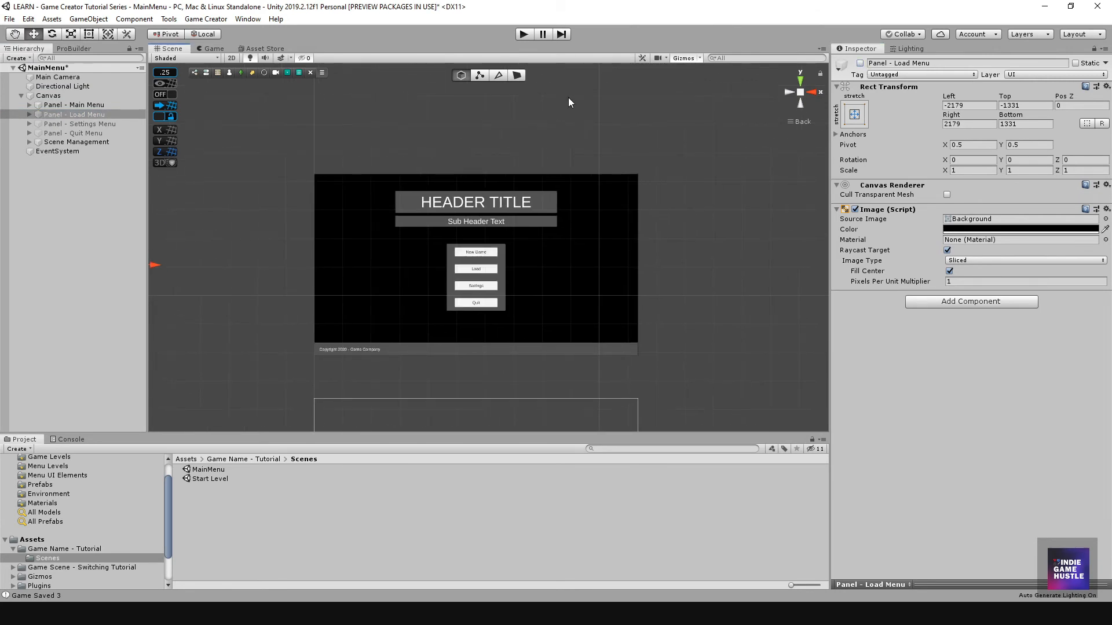
pyautogui.click(568, 102)
pyautogui.click(524, 34)
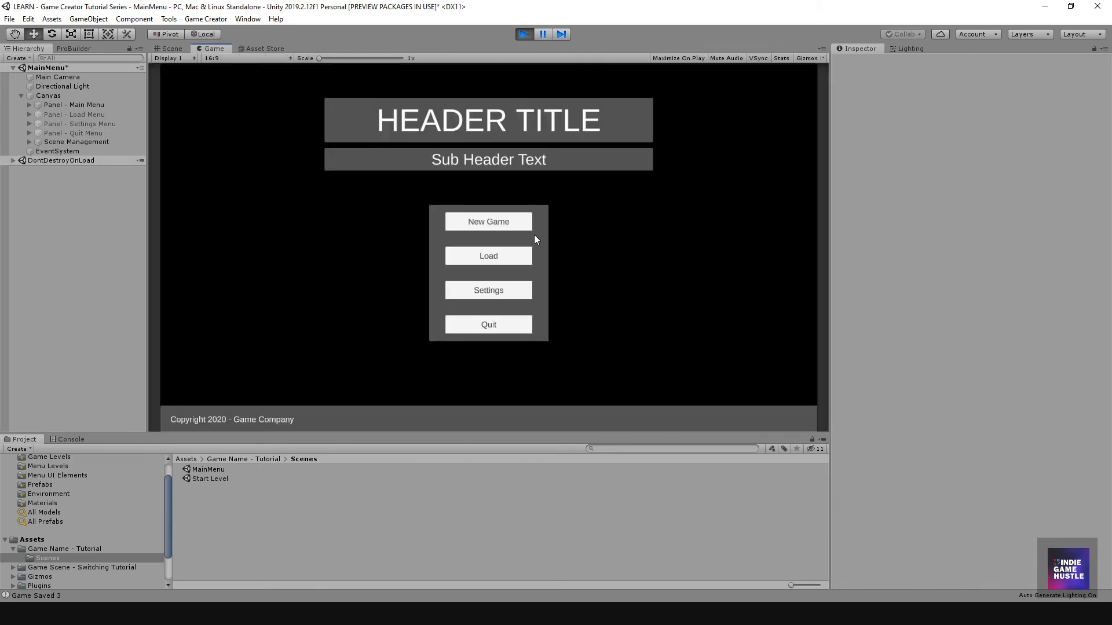
pyautogui.click(487, 222)
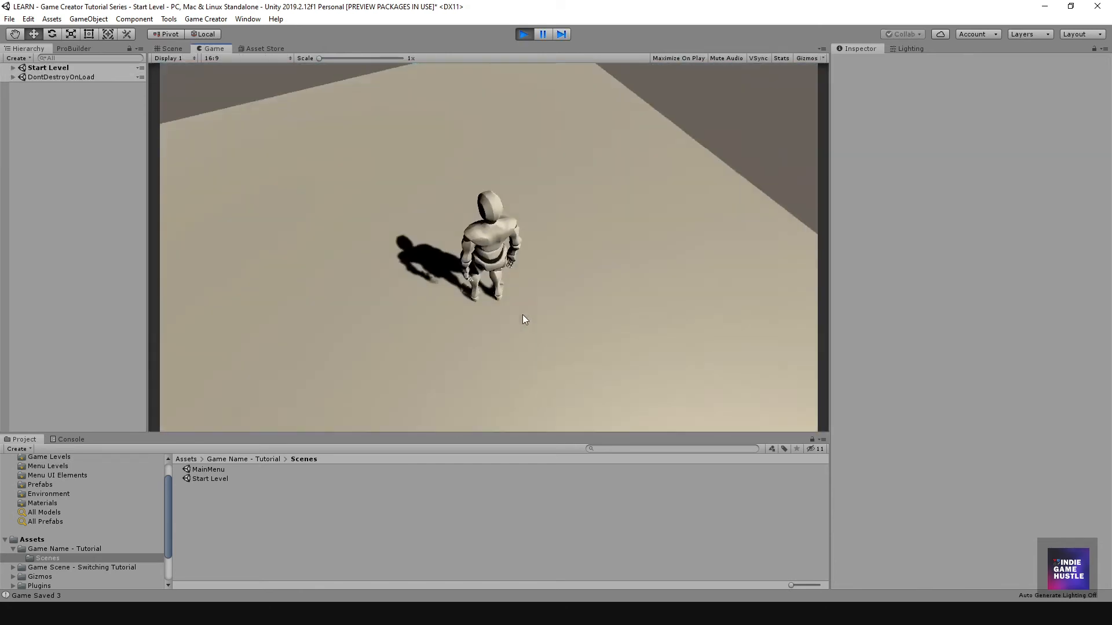
# Move the character onto the green corner cube and save the game to Save 1
pyautogui.press('a')
pyautogui.scroll(-5, 411, 301)
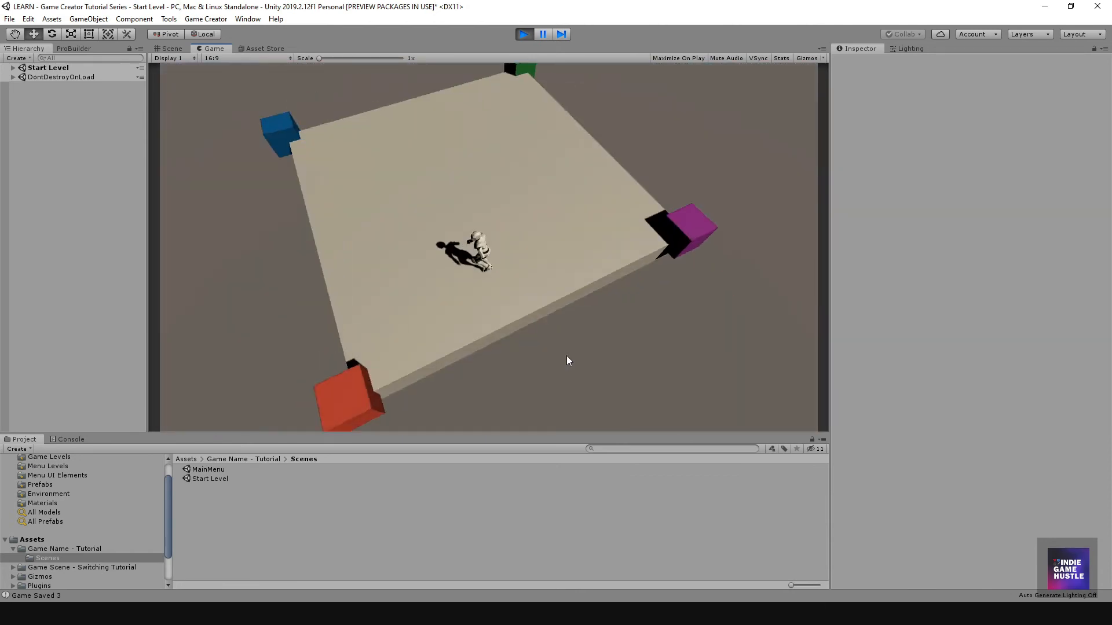
pyautogui.press('w')
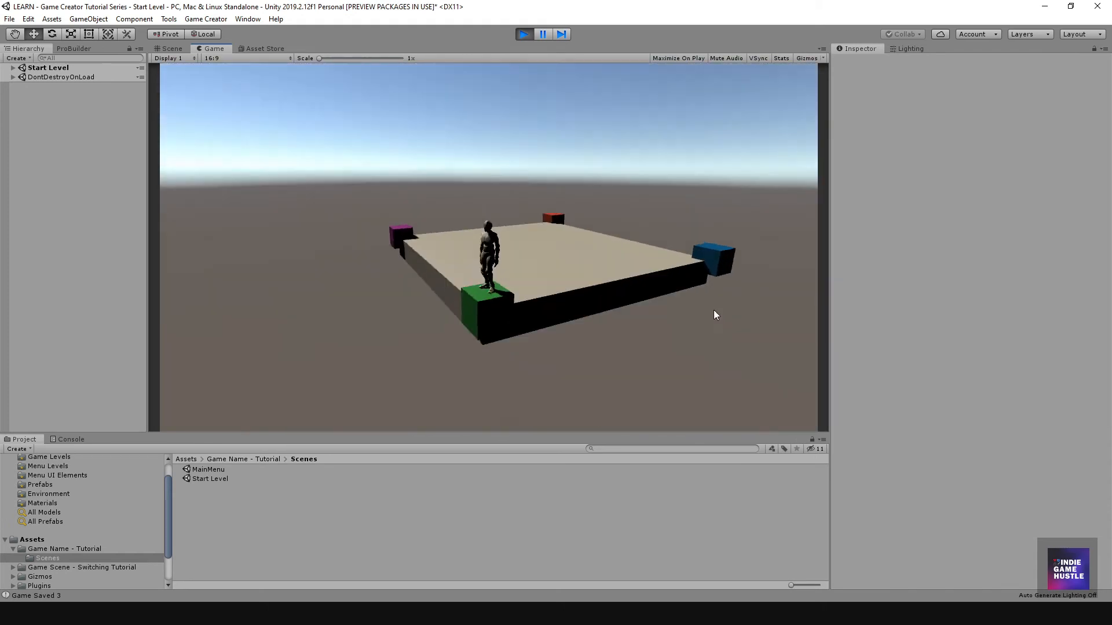
pyautogui.press('Escape')
pyautogui.click(509, 253)
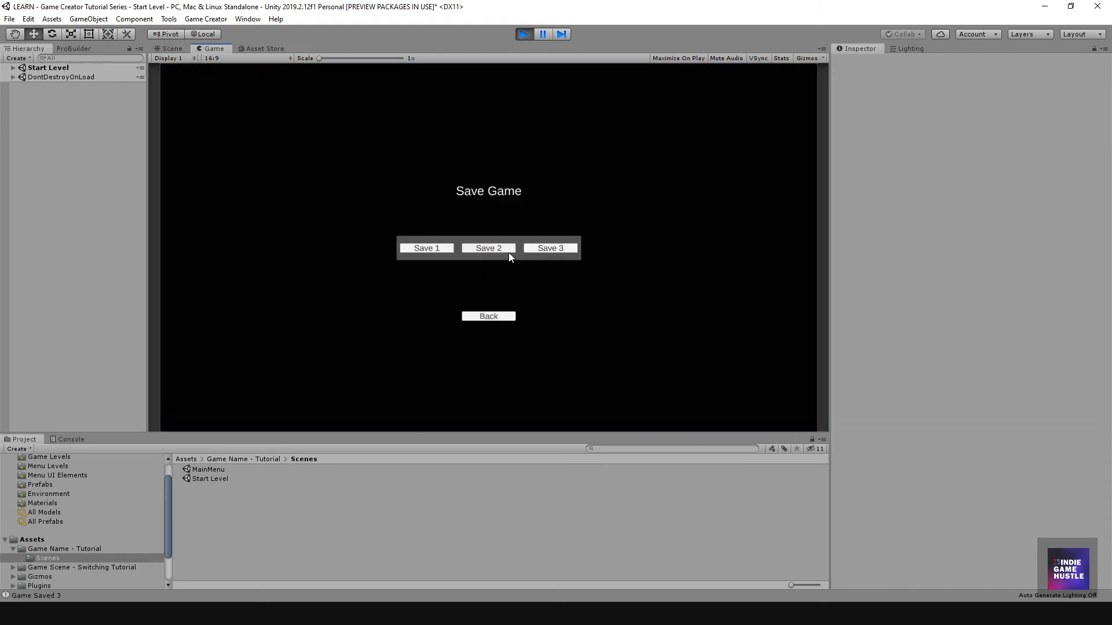
pyautogui.click(433, 249)
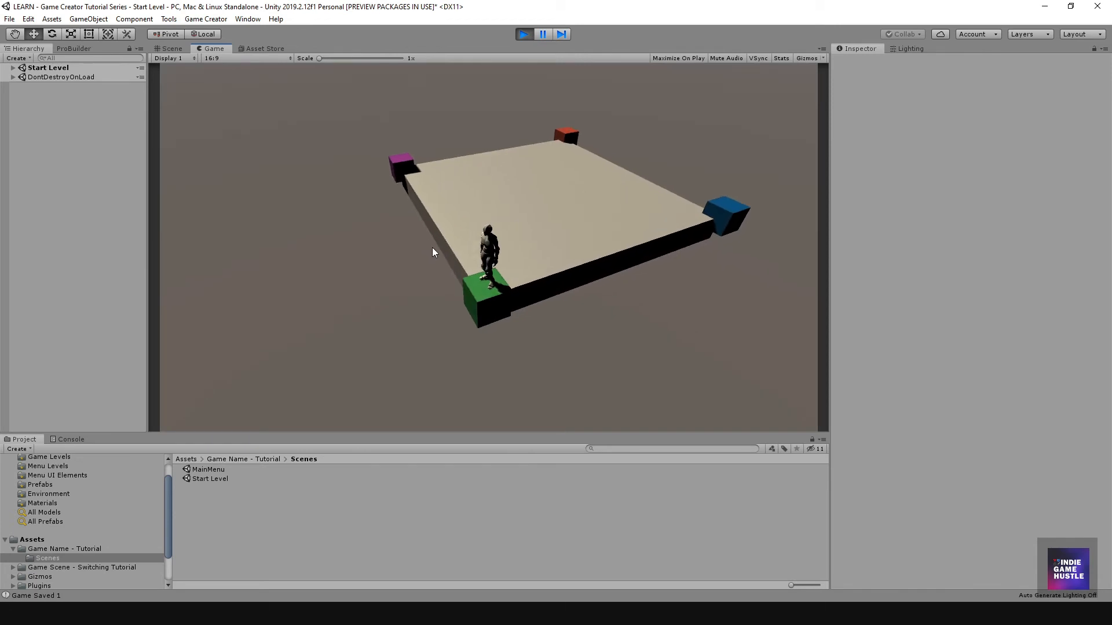
# Move the character onto the red corner cube and save the game to Save 2
pyautogui.press('w')
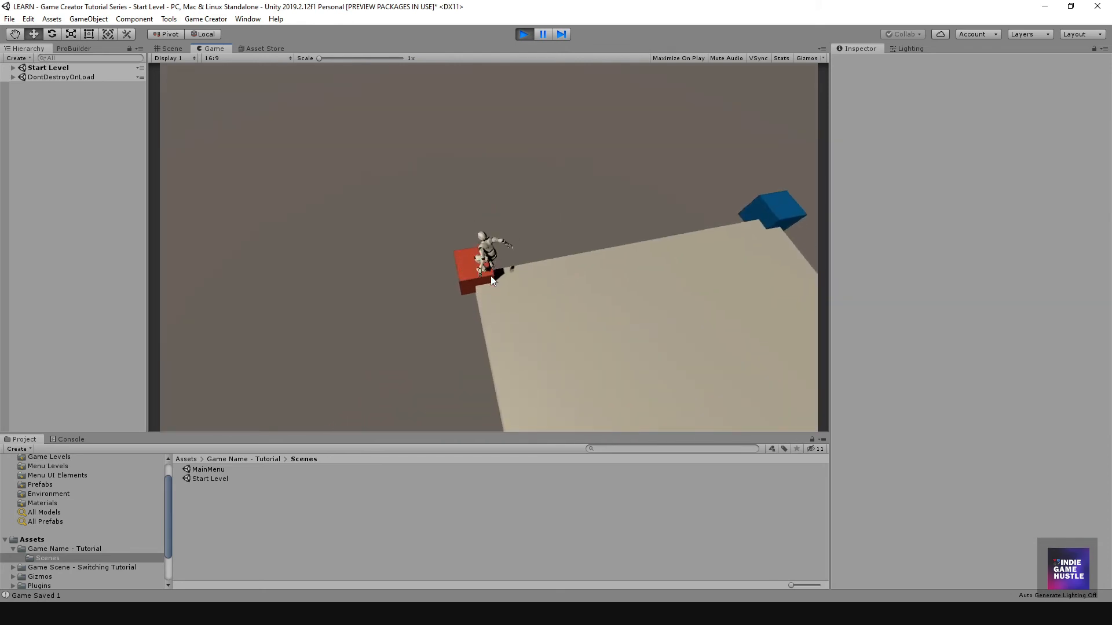
pyautogui.press('Escape')
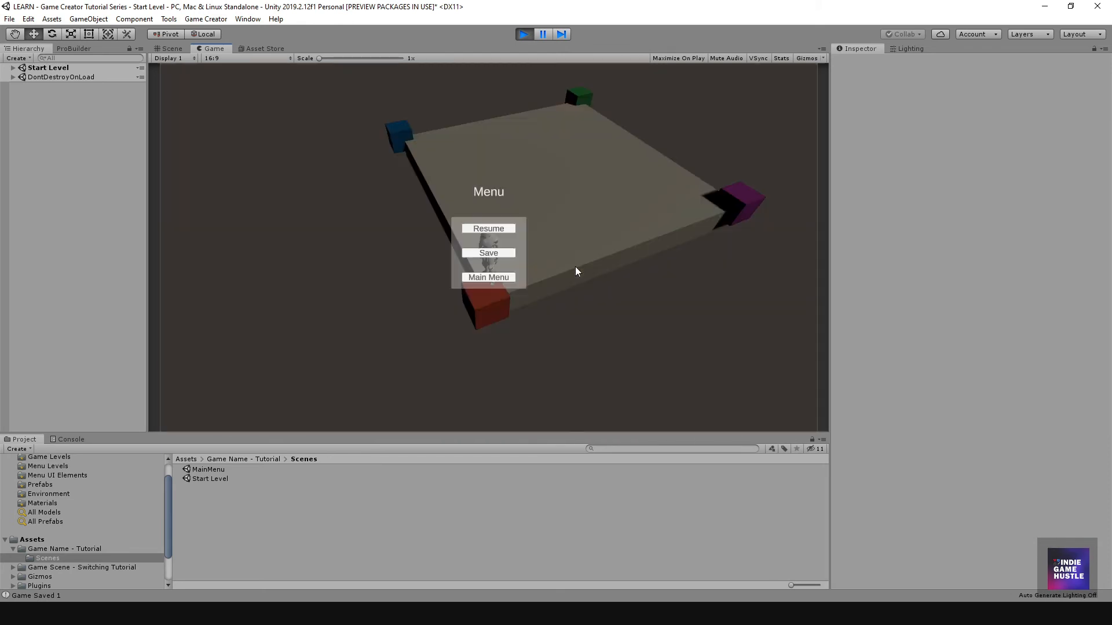
pyautogui.click(494, 256)
pyautogui.click(485, 249)
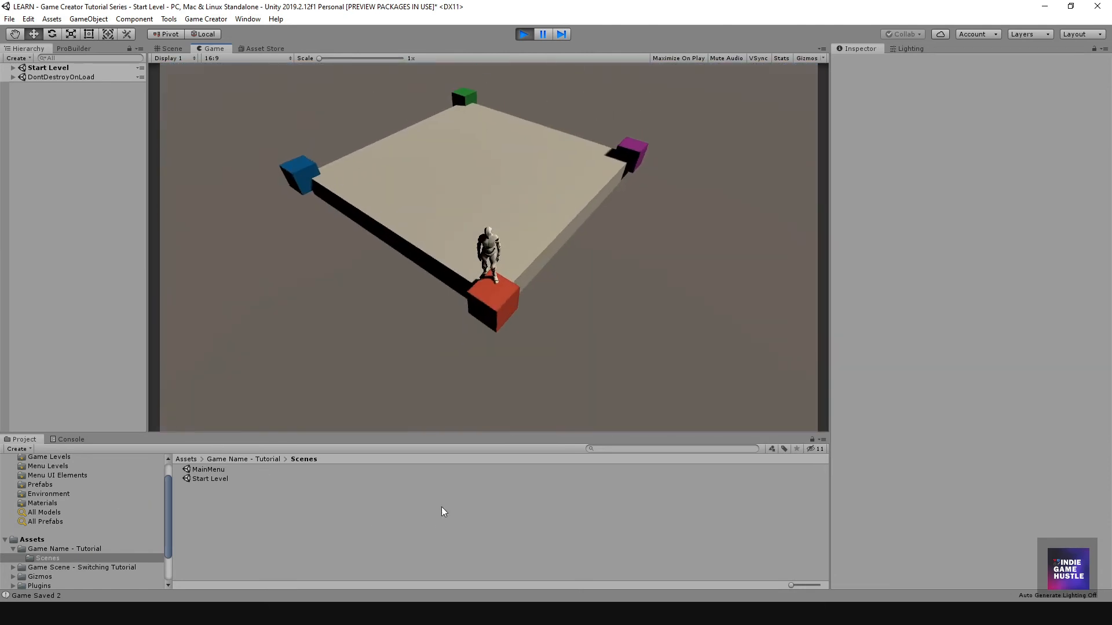
# Move the character onto the magenta corner cube and save the game to Save 3
pyautogui.press('w')
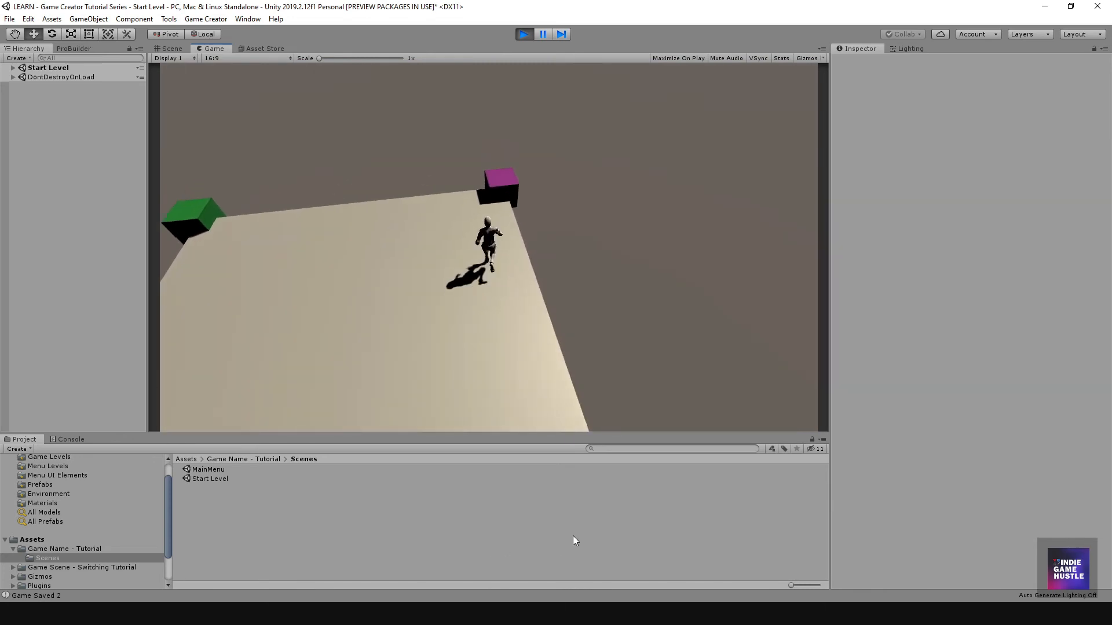
pyautogui.press('space')
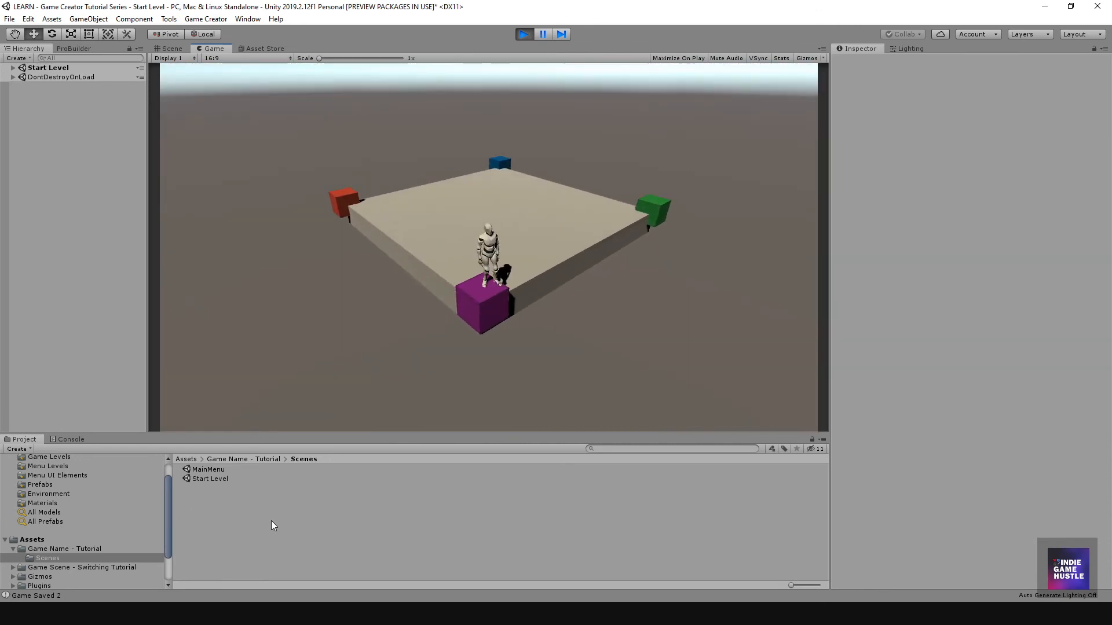
pyautogui.press('Escape')
pyautogui.click(468, 252)
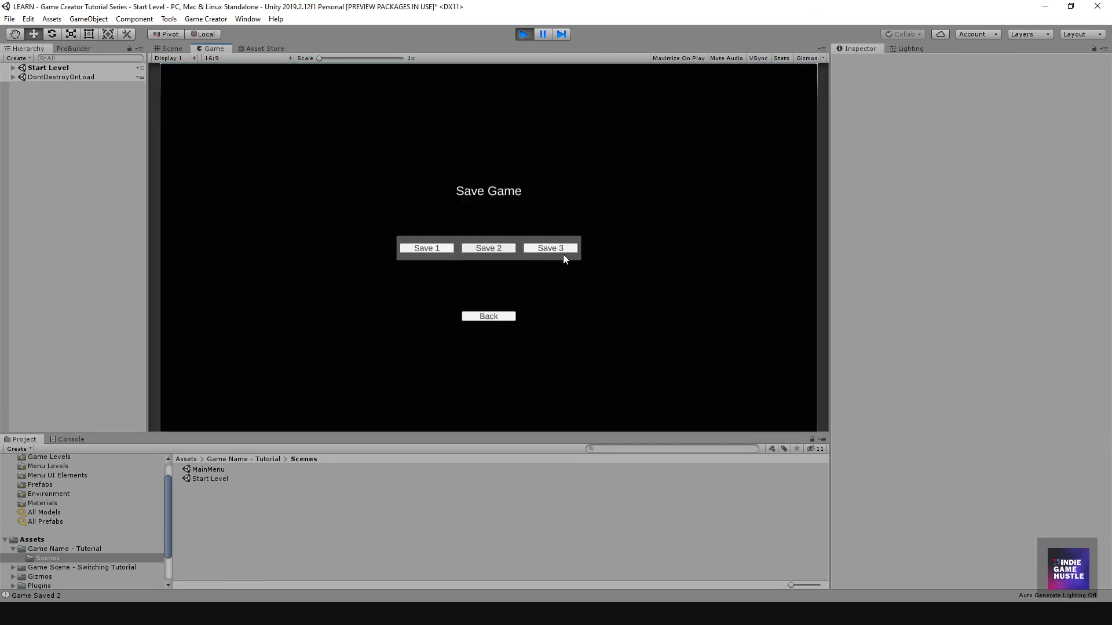
pyautogui.click(567, 249)
# Move the character off the magenta cube, and return to the Main Menu to test loading with Load 1
pyautogui.press('w')
pyautogui.press('space')
pyautogui.press('space')
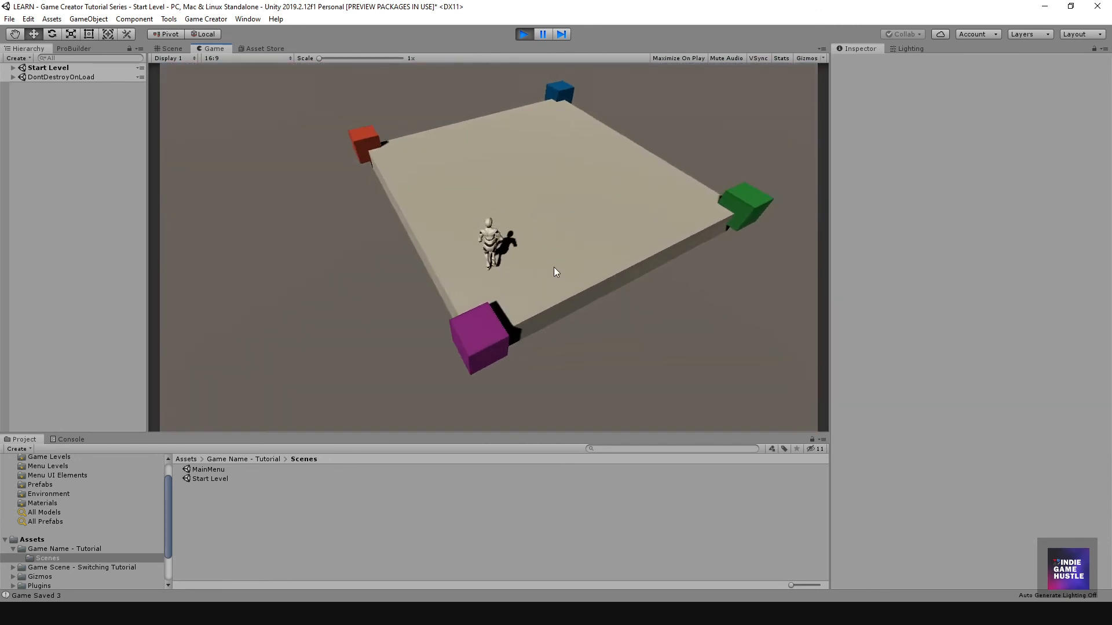
pyautogui.press('Escape')
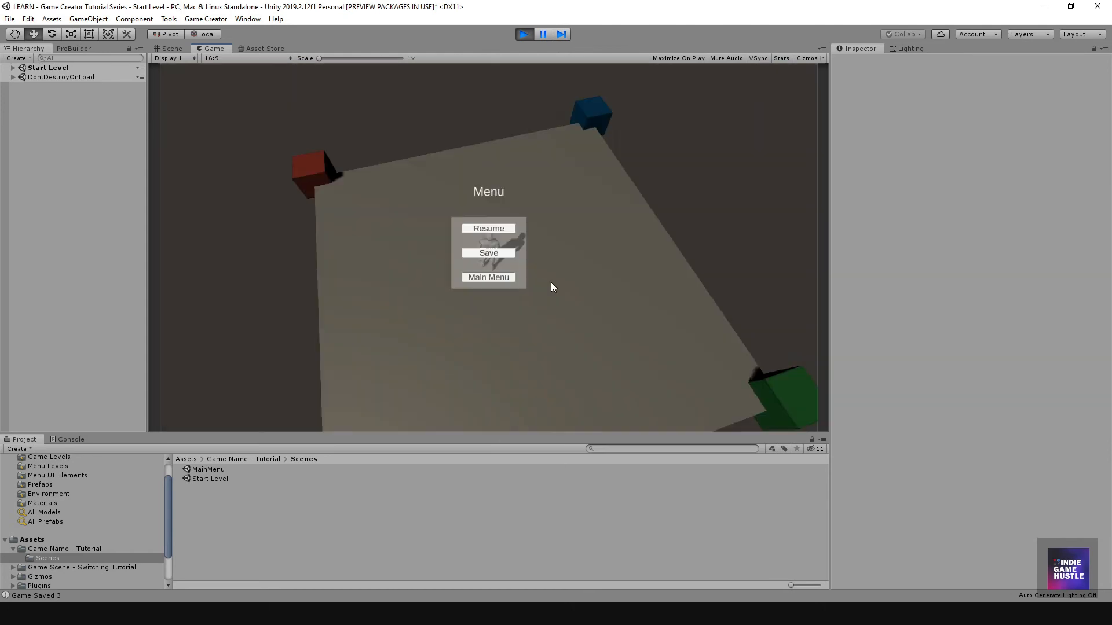
pyautogui.click(488, 278)
pyautogui.click(454, 261)
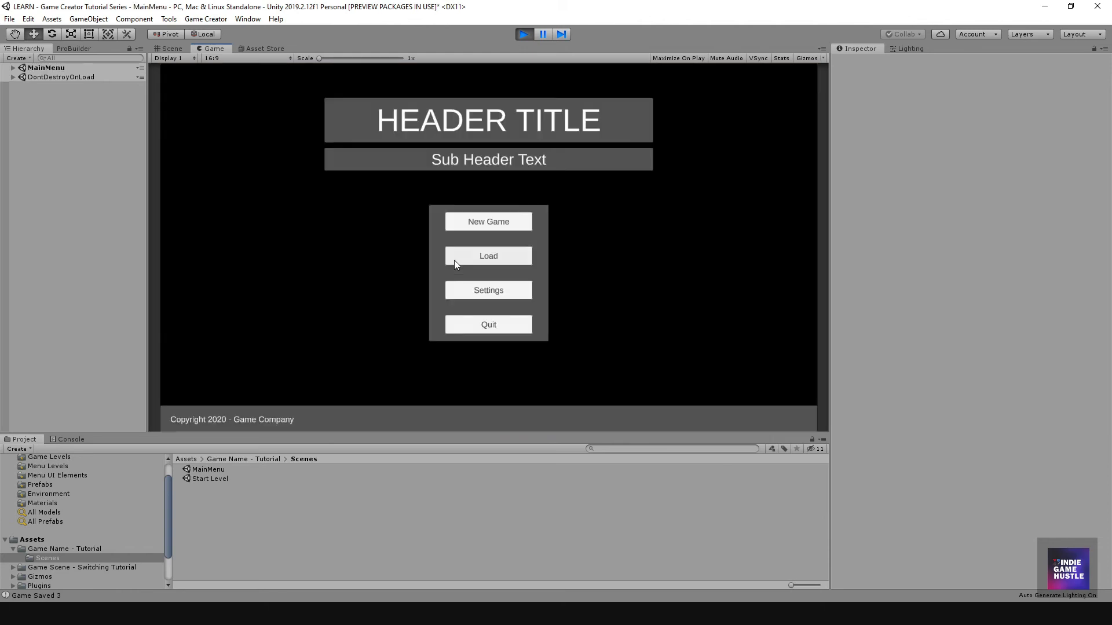
pyautogui.click(481, 258)
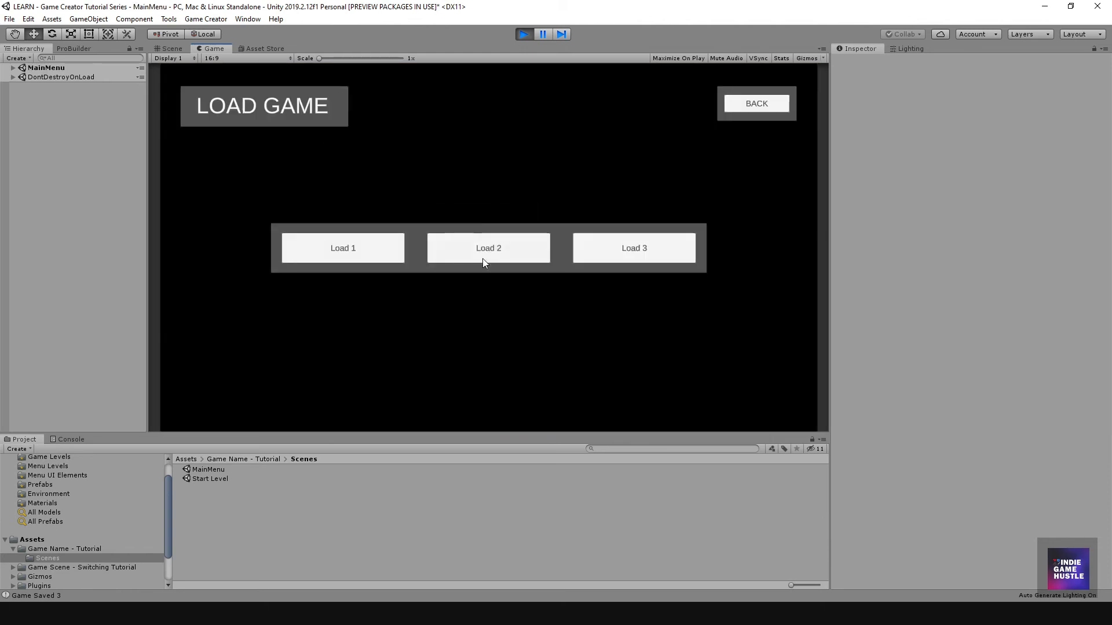
pyautogui.click(333, 247)
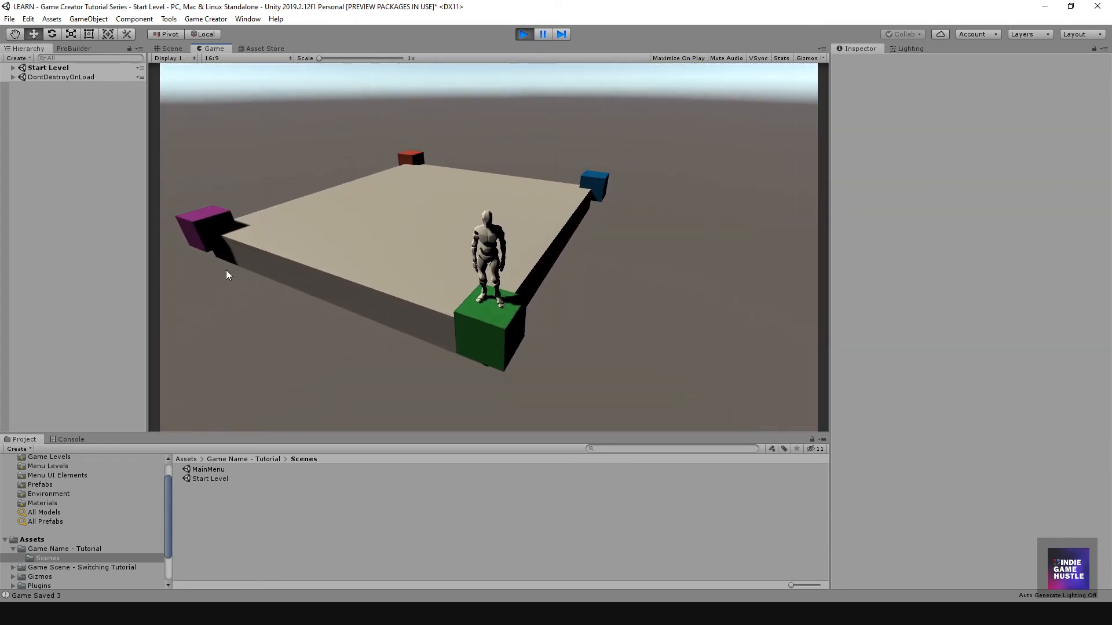
# Return to the Main Menu from the running level and test loading the second save with Load 2
pyautogui.press('Escape')
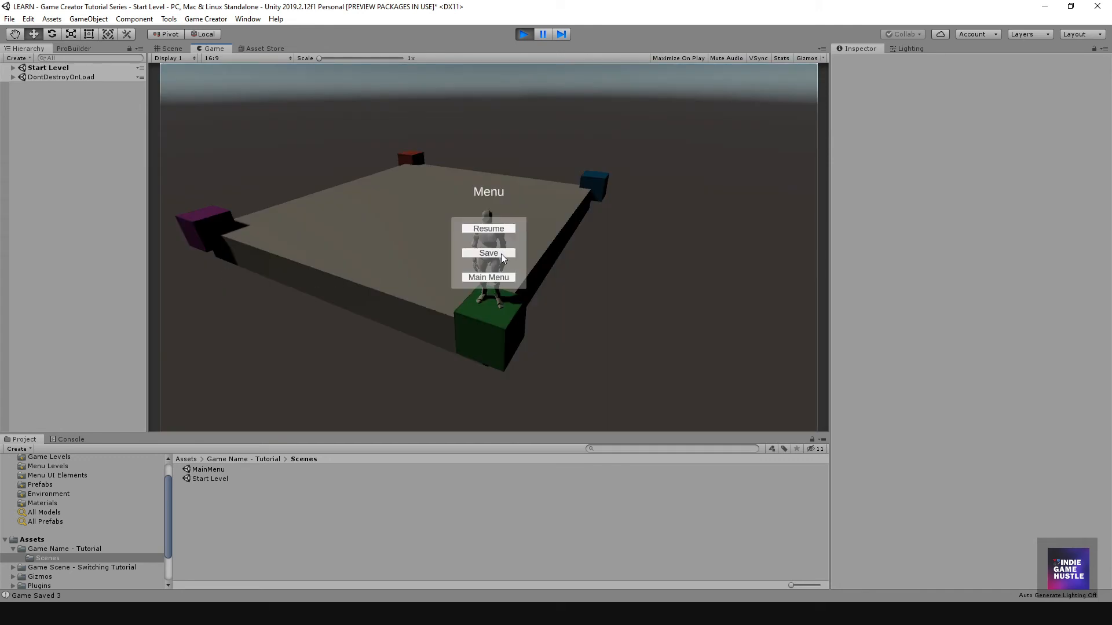
pyautogui.click(496, 277)
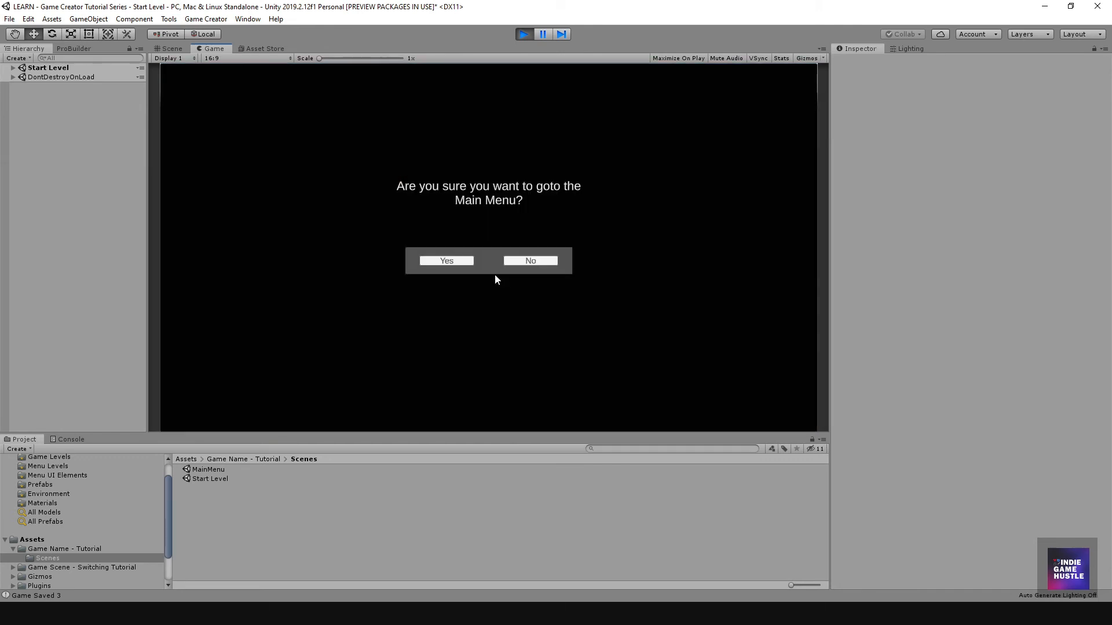
pyautogui.click(444, 262)
pyautogui.click(457, 255)
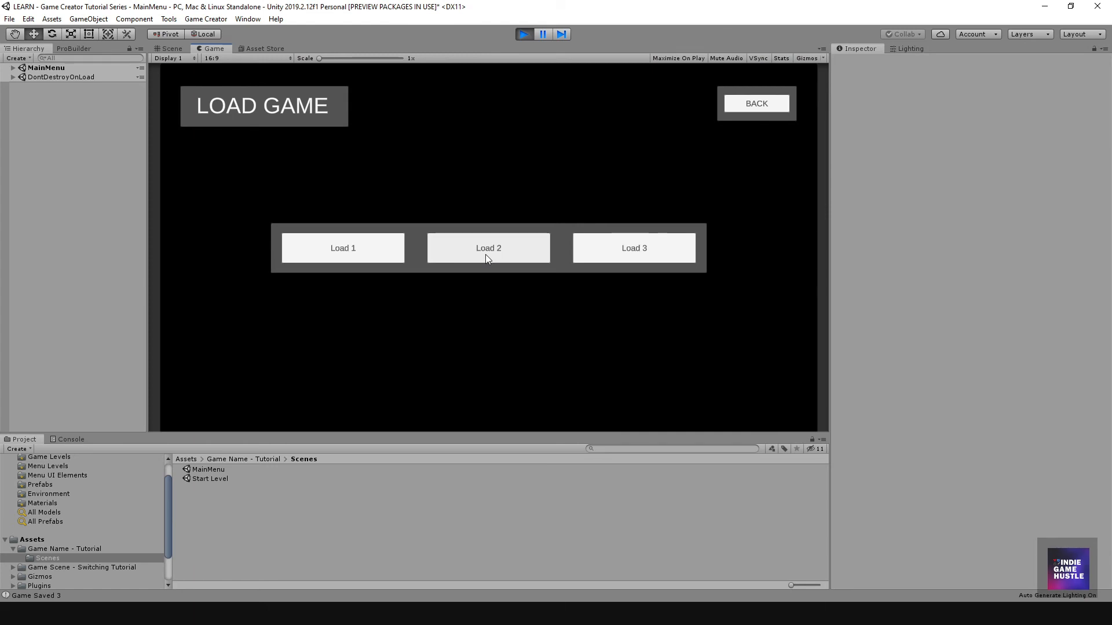
pyautogui.click(486, 256)
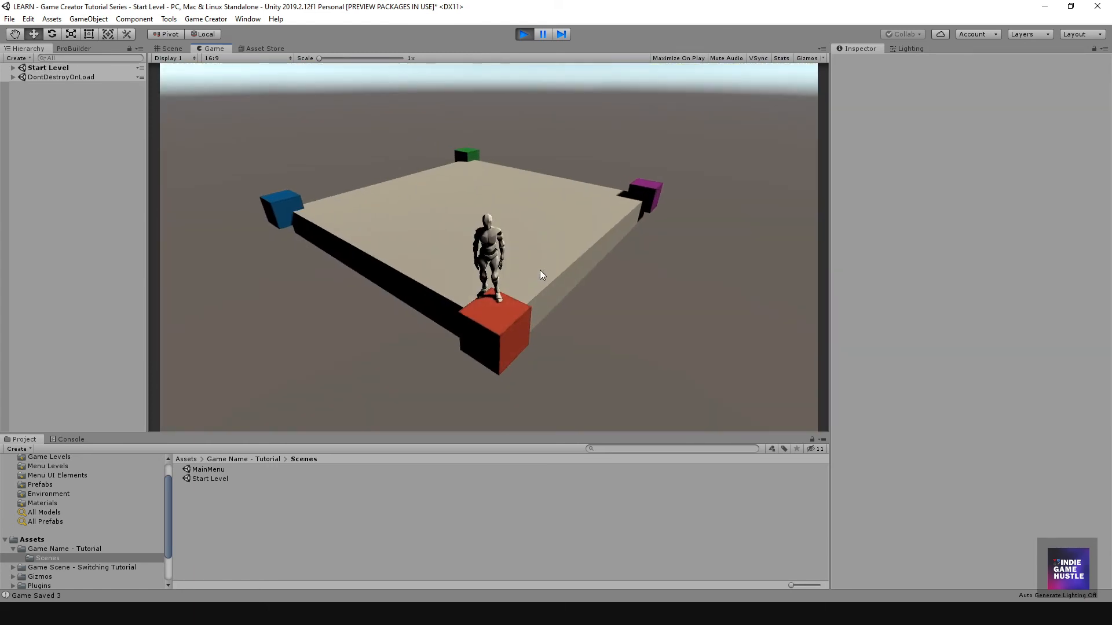
# Return to the Main Menu without saving and test loading the third save with Load 3
pyautogui.press('Escape')
pyautogui.click(490, 253)
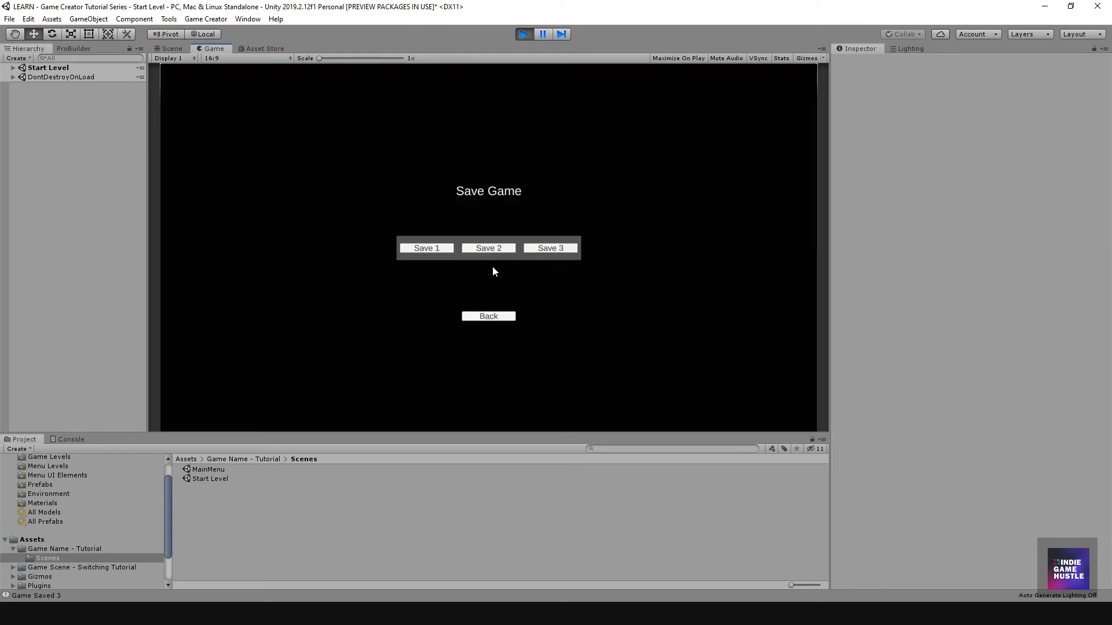
pyautogui.click(489, 317)
pyautogui.click(487, 285)
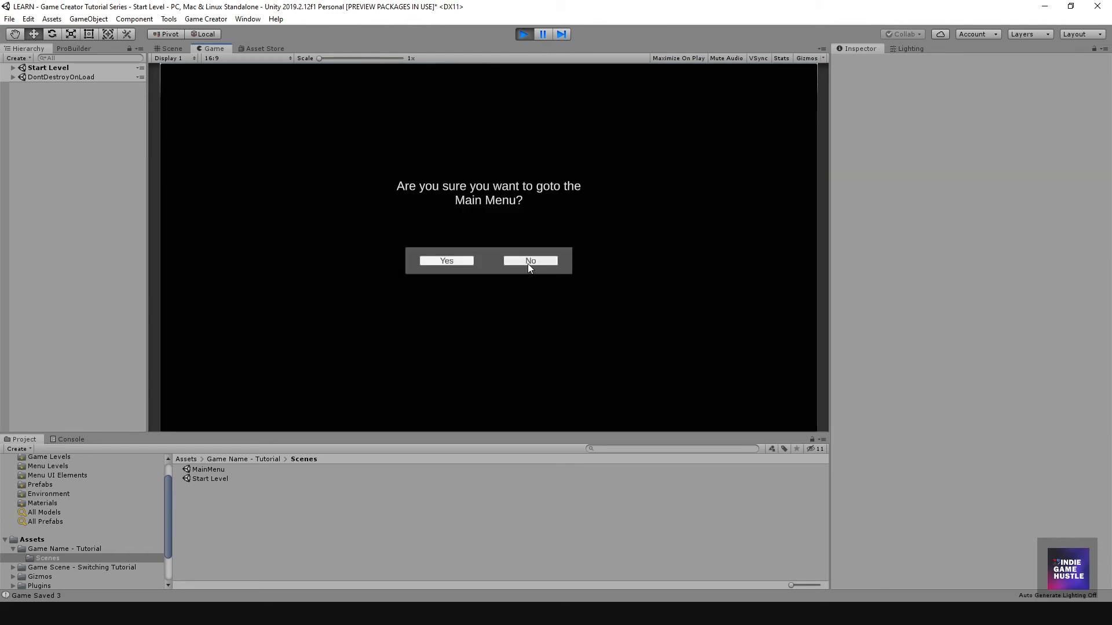
pyautogui.click(463, 261)
pyautogui.click(464, 262)
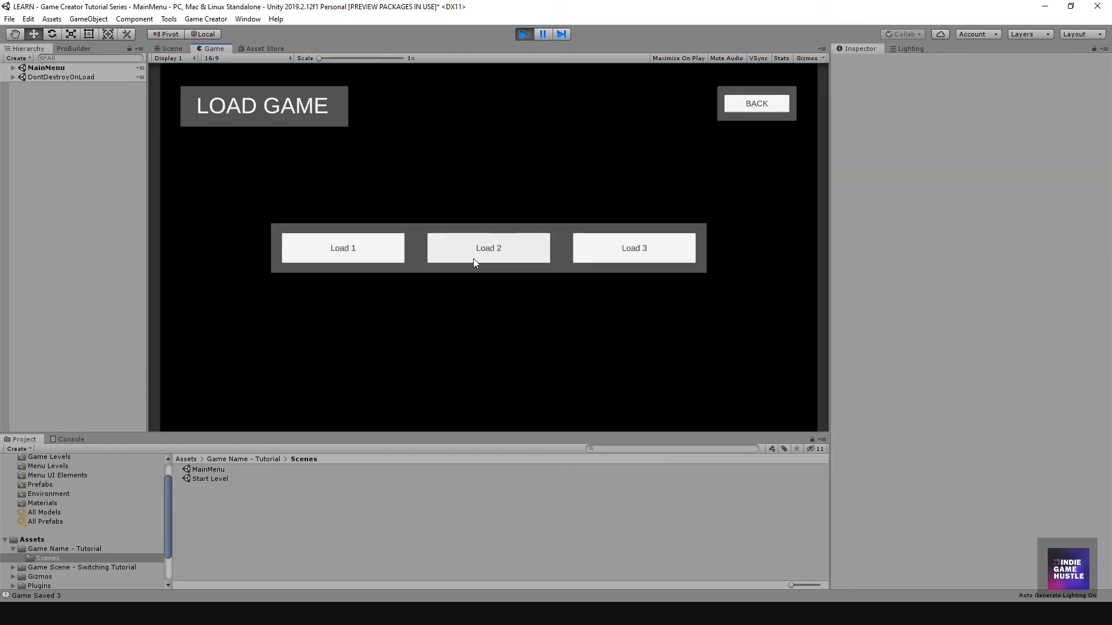
pyautogui.click(609, 249)
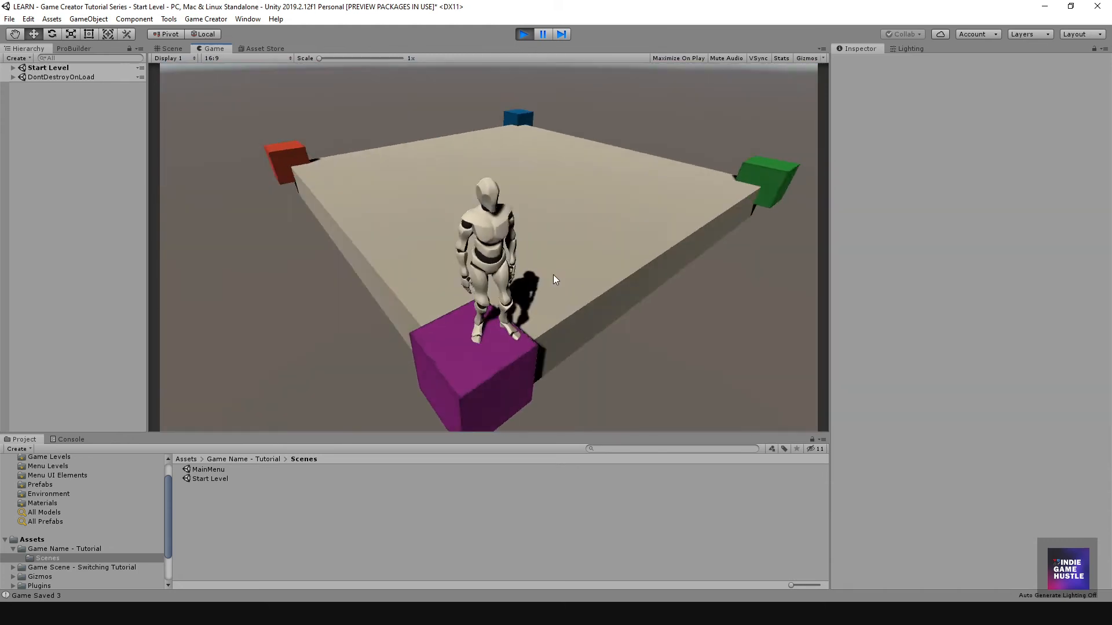
# Move the character off the magenta cube and run and jump around the platform in the loaded level
pyautogui.press('w')
pyautogui.press('space')
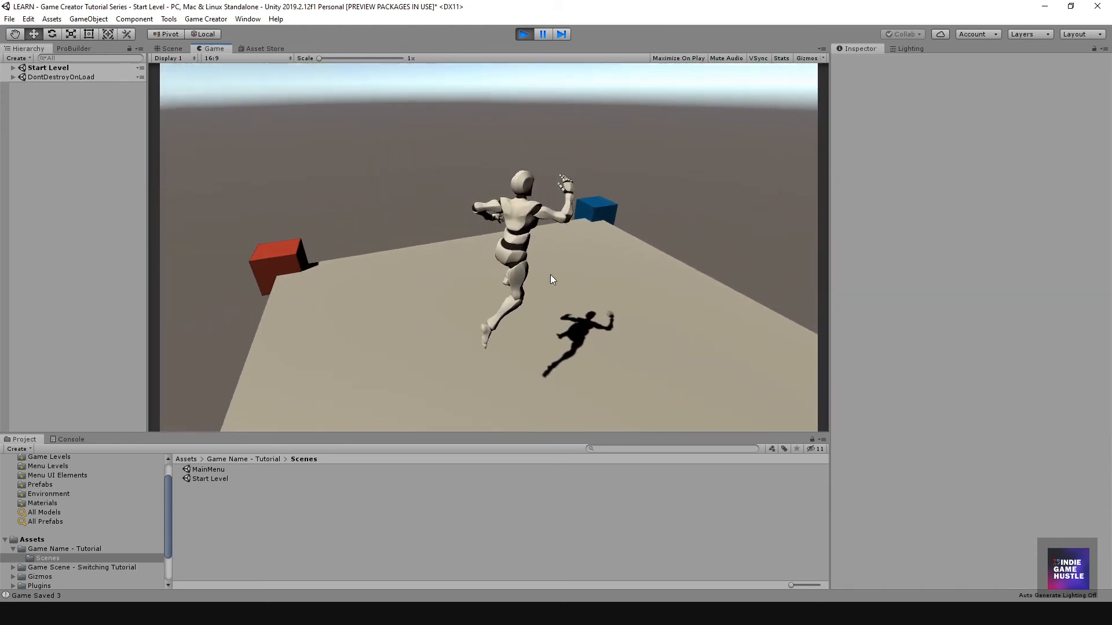
pyautogui.press('s')
pyautogui.press('a')
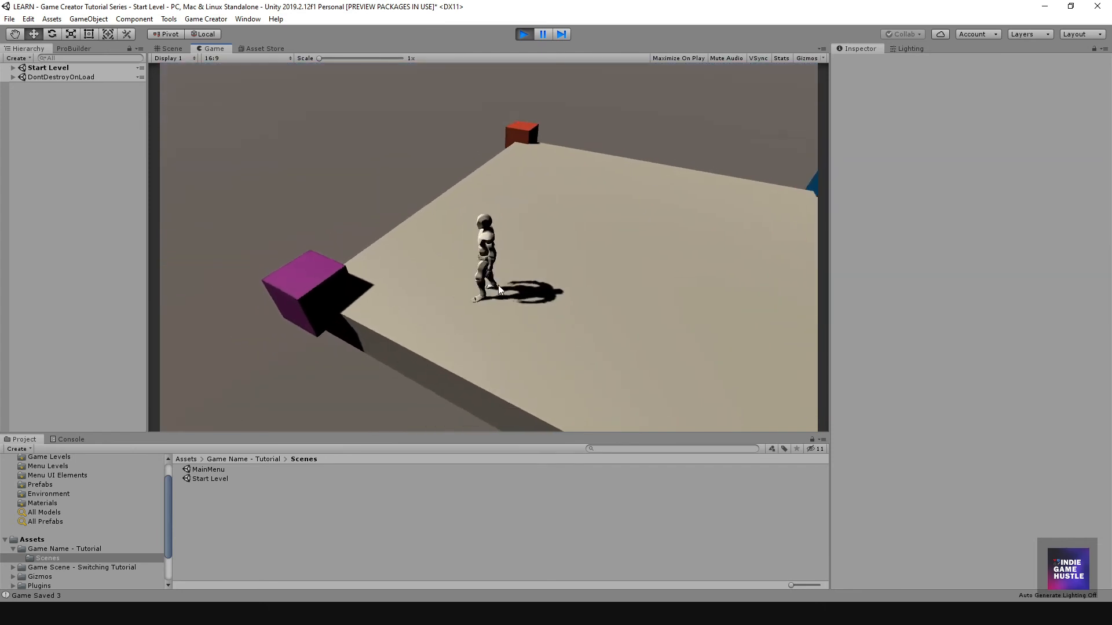
pyautogui.press('w')
pyautogui.press('d')
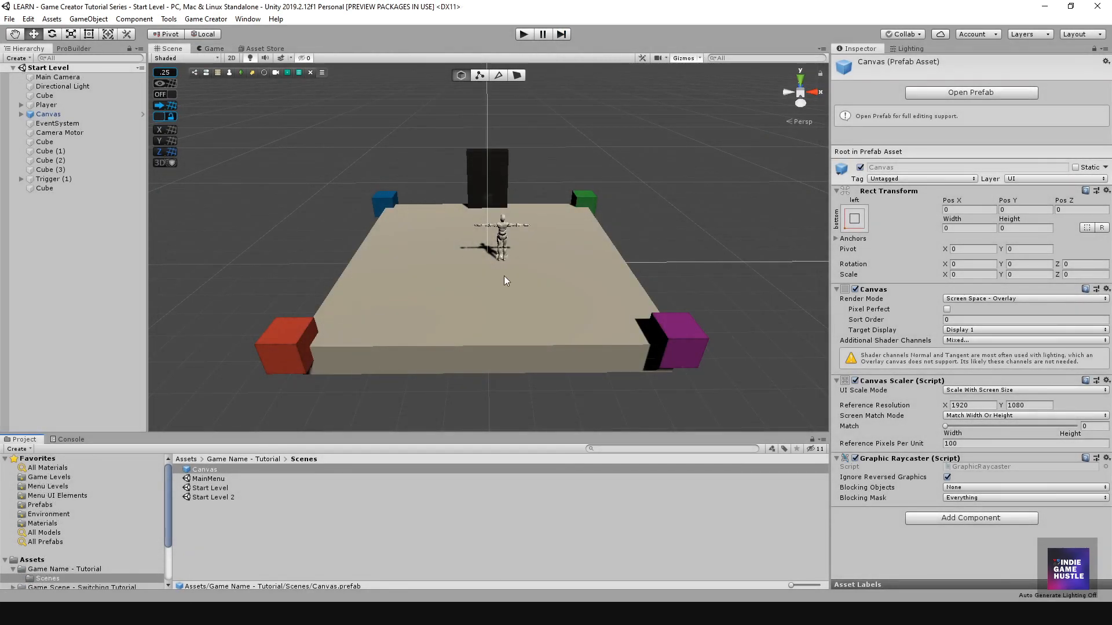
pyautogui.scroll(-3, 518, 266)
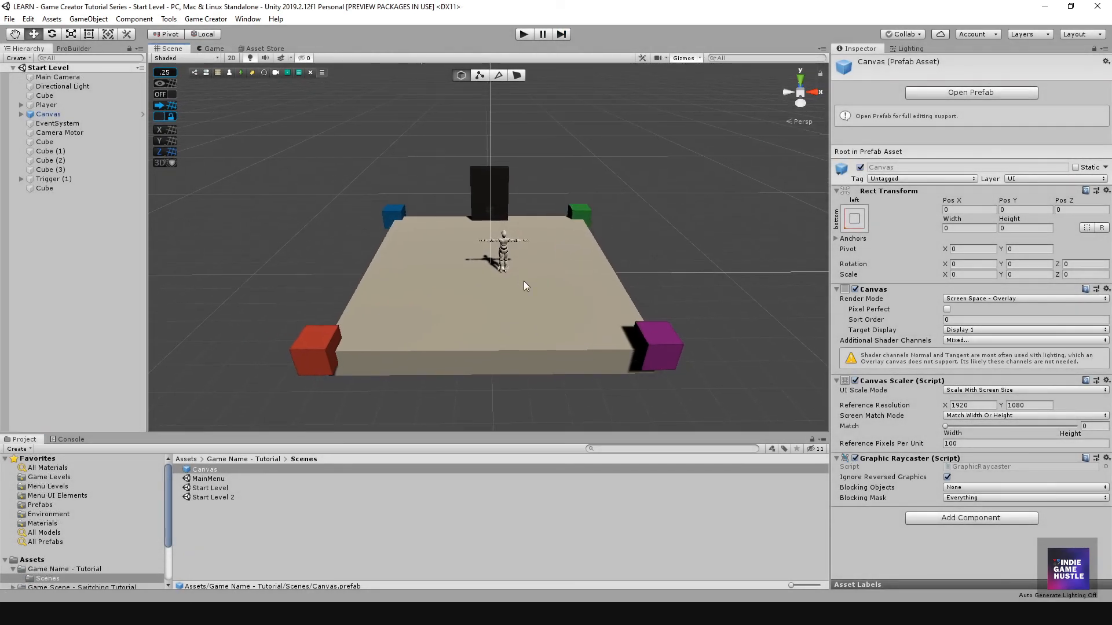
pyautogui.scroll(2, 524, 280)
pyautogui.scroll(-3, 524, 280)
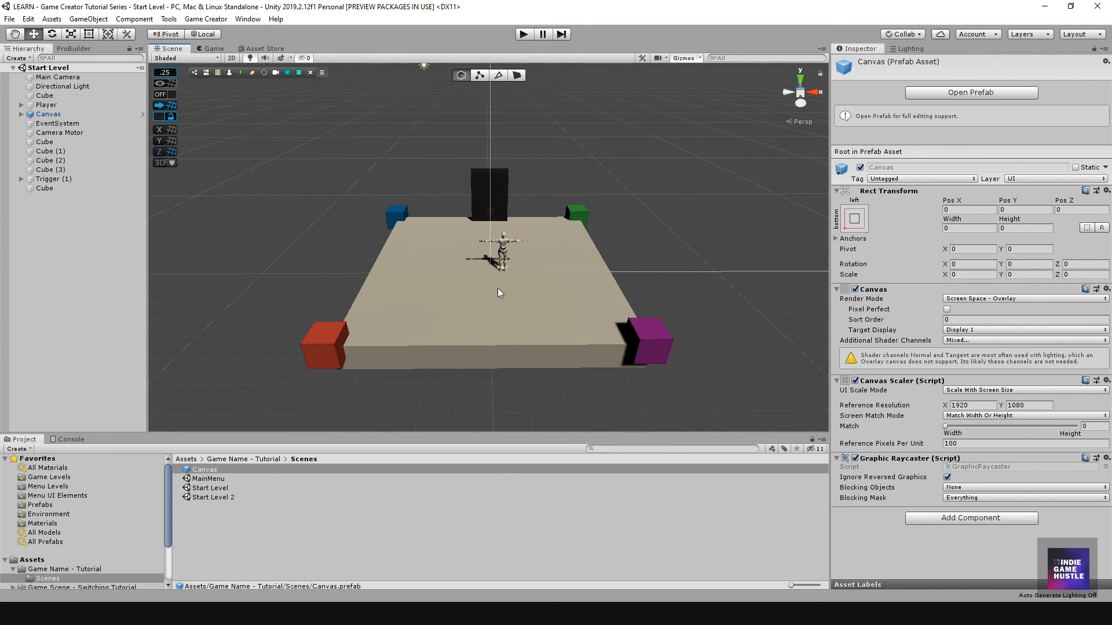
pyautogui.moveTo(508, 283); pyautogui.dragTo(503, 283, button='middle')
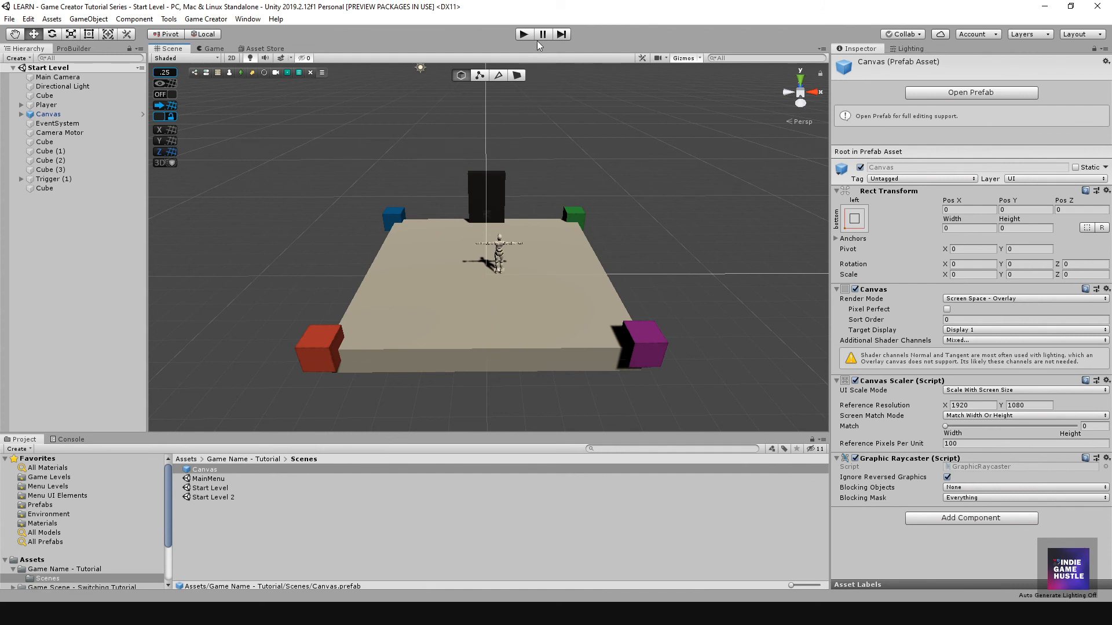
# Save the current scene and open the Start Level 2 scene
pyautogui.click(9, 18)
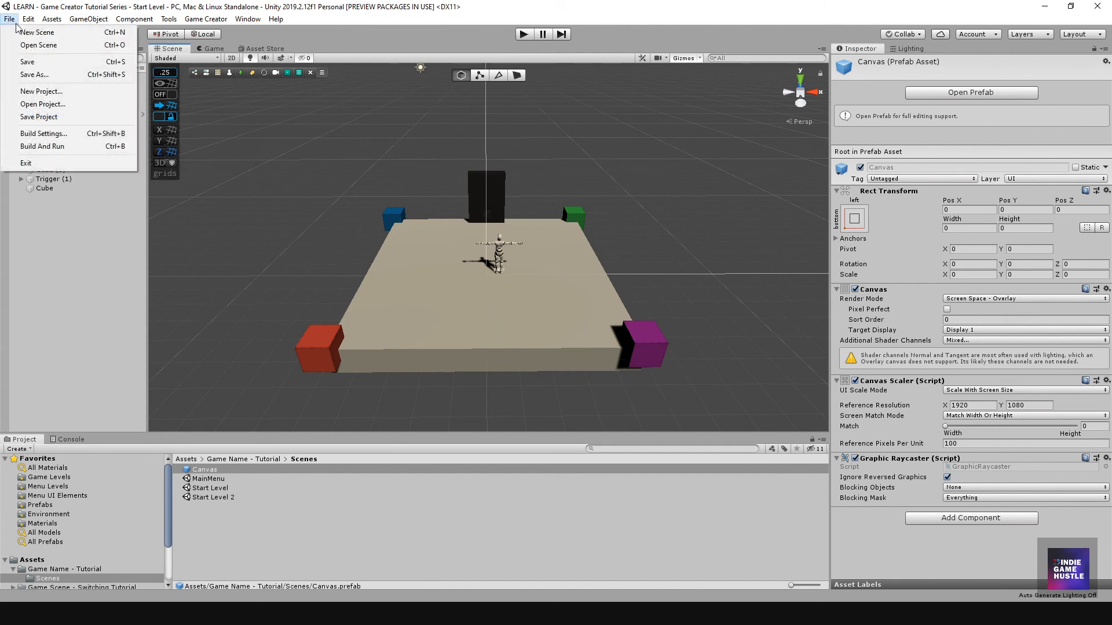
pyautogui.click(27, 66)
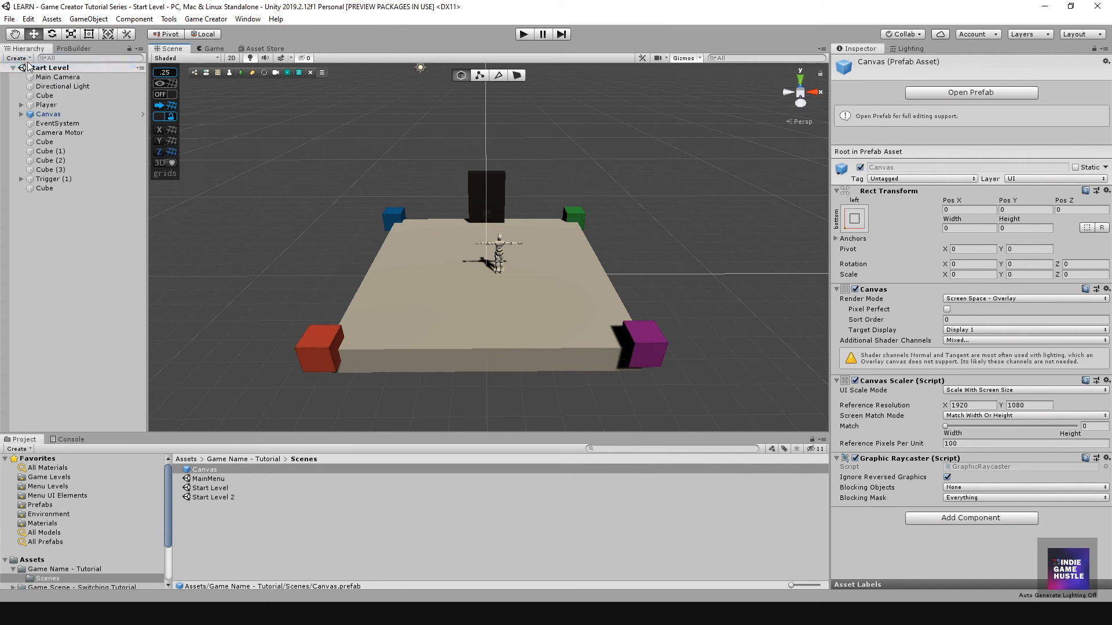
pyautogui.doubleClick(213, 498)
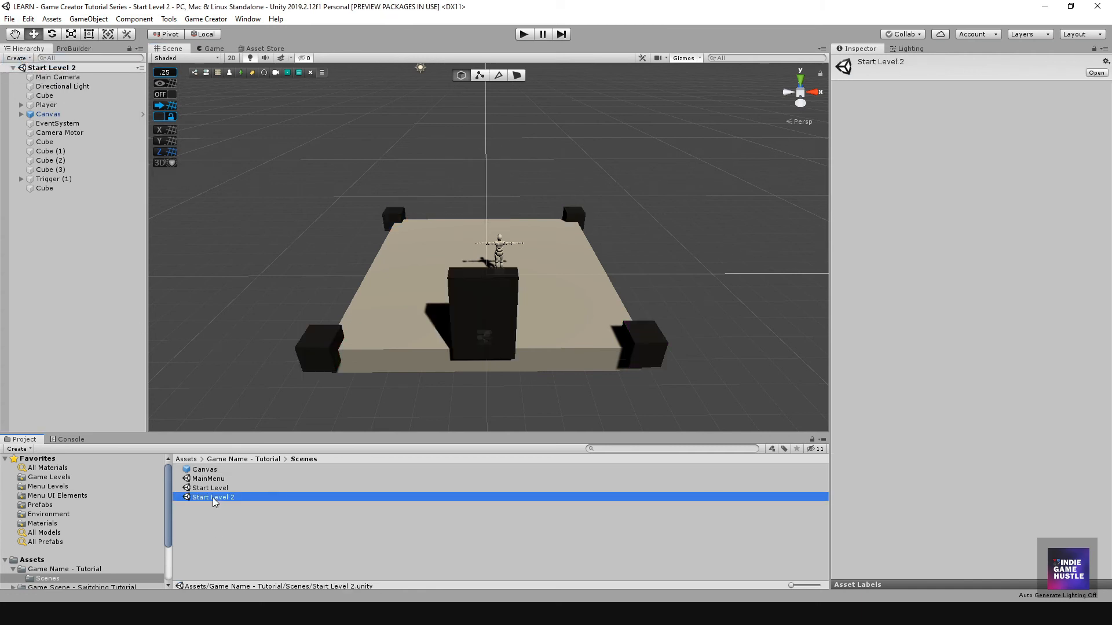
pyautogui.moveTo(485, 274); pyautogui.dragTo(471, 225, button='middle')
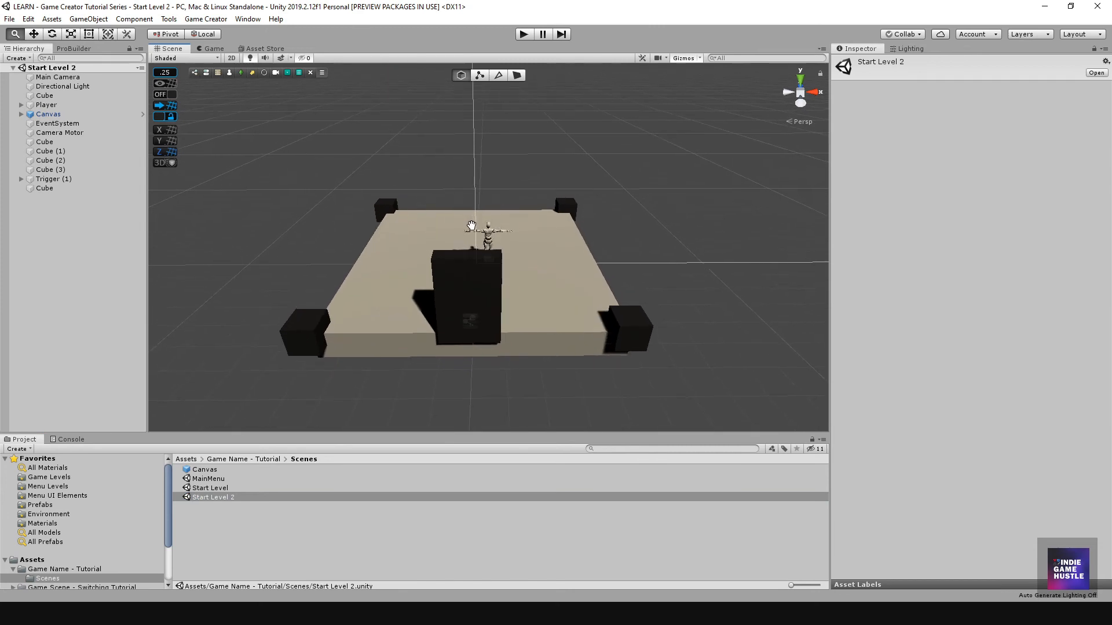
pyautogui.keyDown('alt'); pyautogui.moveTo(572, 266); pyautogui.dragTo(232, 241); pyautogui.keyUp('alt')
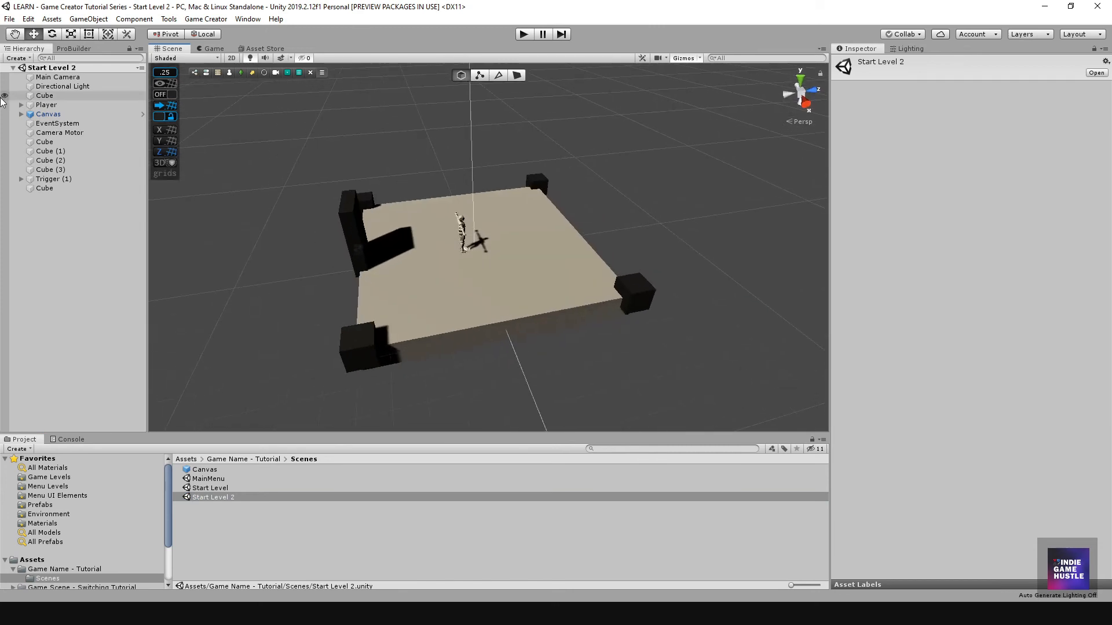
# Replace the existing Canvas in Start Level 2 with the Canvas prefab from the Scenes folder
pyautogui.click(46, 115)
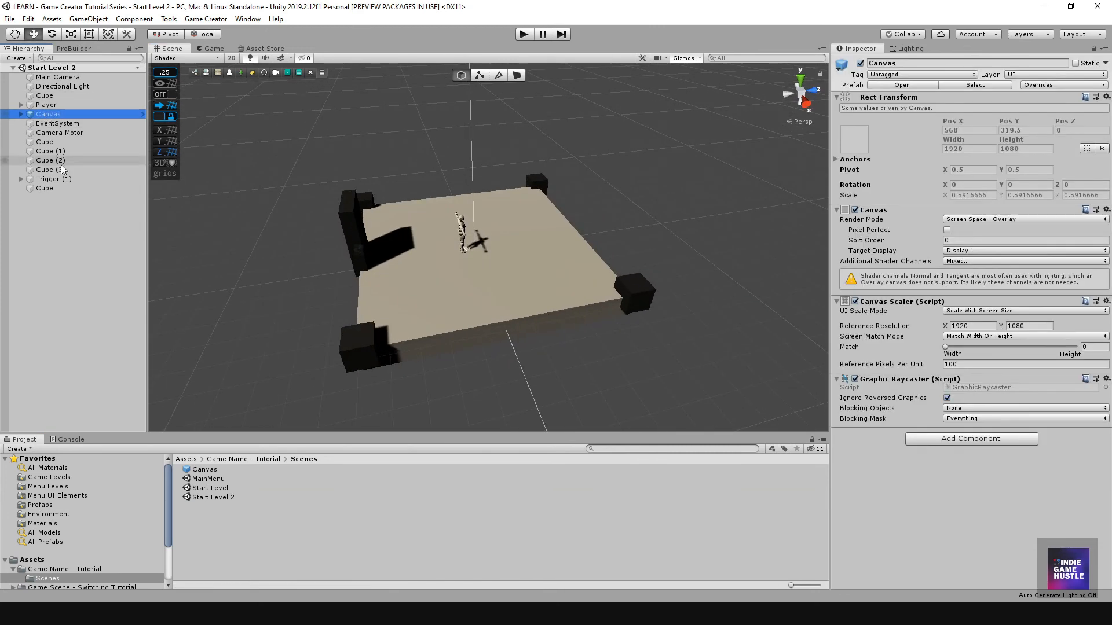
pyautogui.press('Delete')
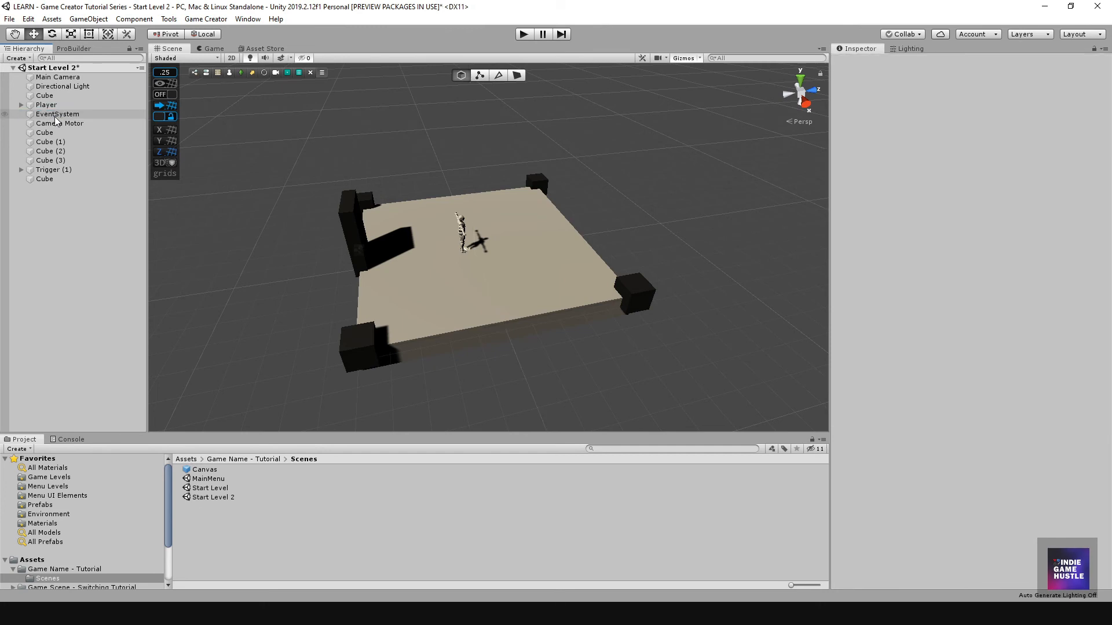
pyautogui.moveTo(210, 476); pyautogui.dragTo(62, 221)
pyautogui.keyDown('alt'); pyautogui.moveTo(501, 284); pyautogui.dragTo(565, 245); pyautogui.keyUp('alt')
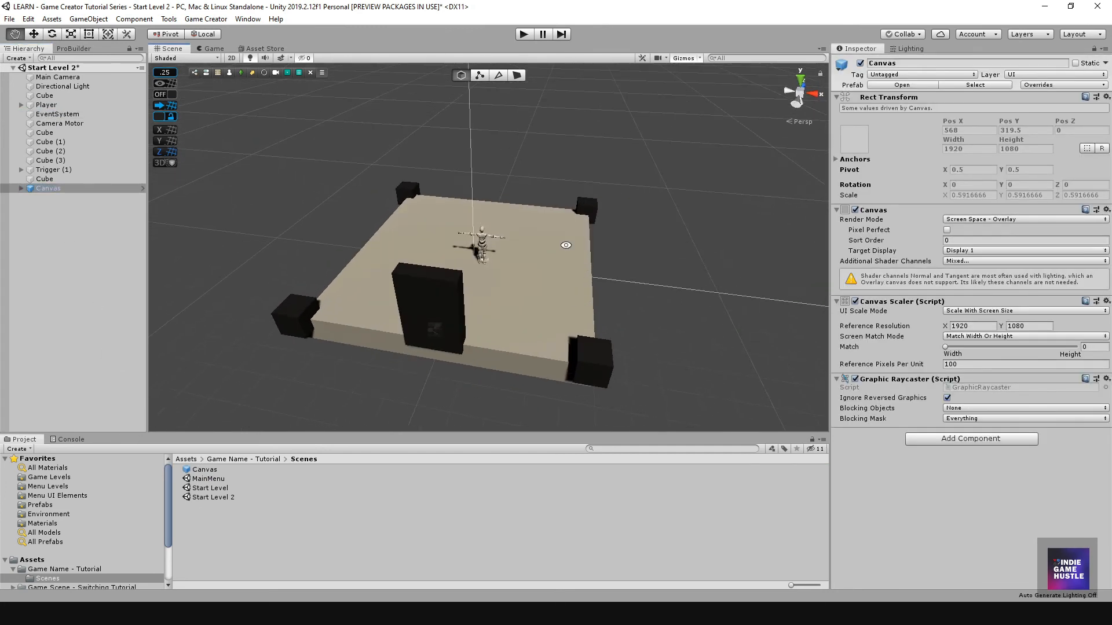
# Play Start Level 2 and test the in-game menu by declining the Main Menu prompt and resuming the game
pyautogui.click(524, 34)
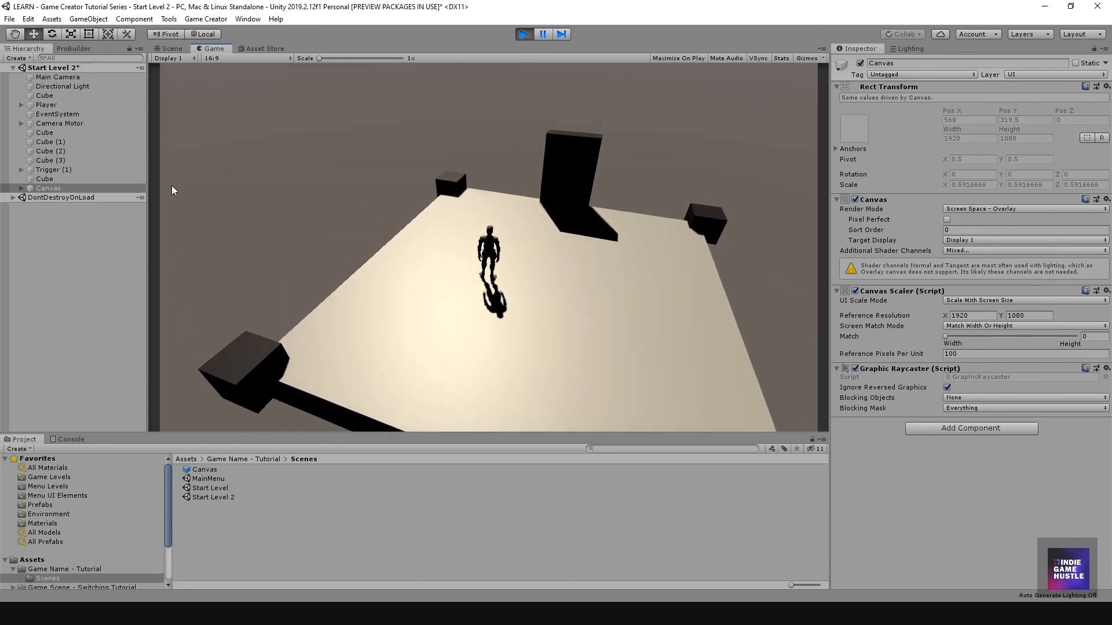
pyautogui.press('Escape')
pyautogui.click(486, 279)
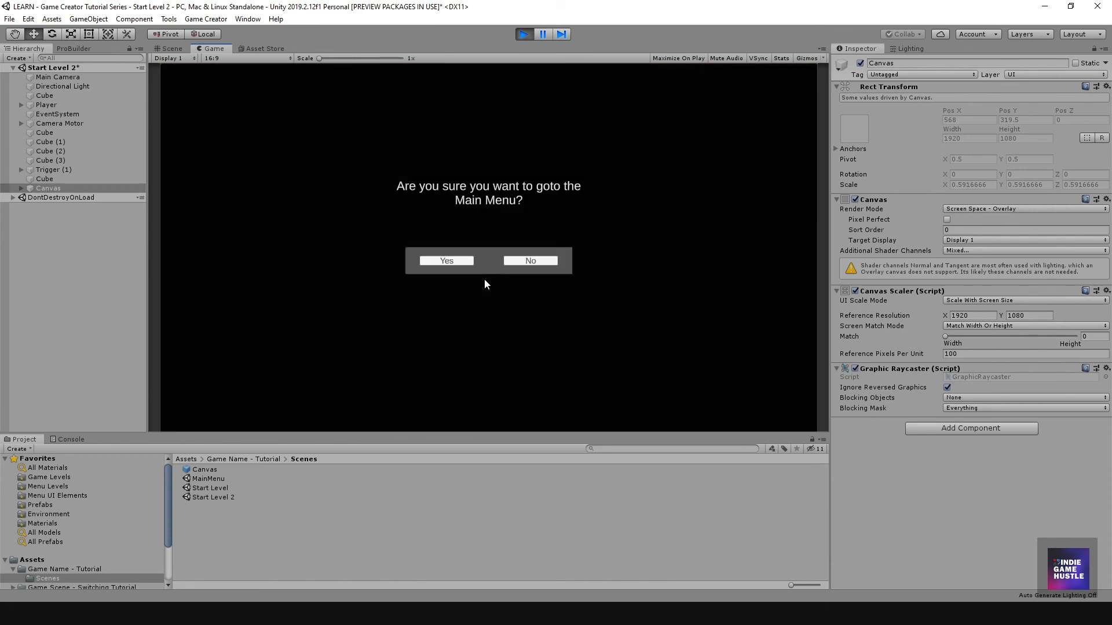
pyautogui.click(516, 261)
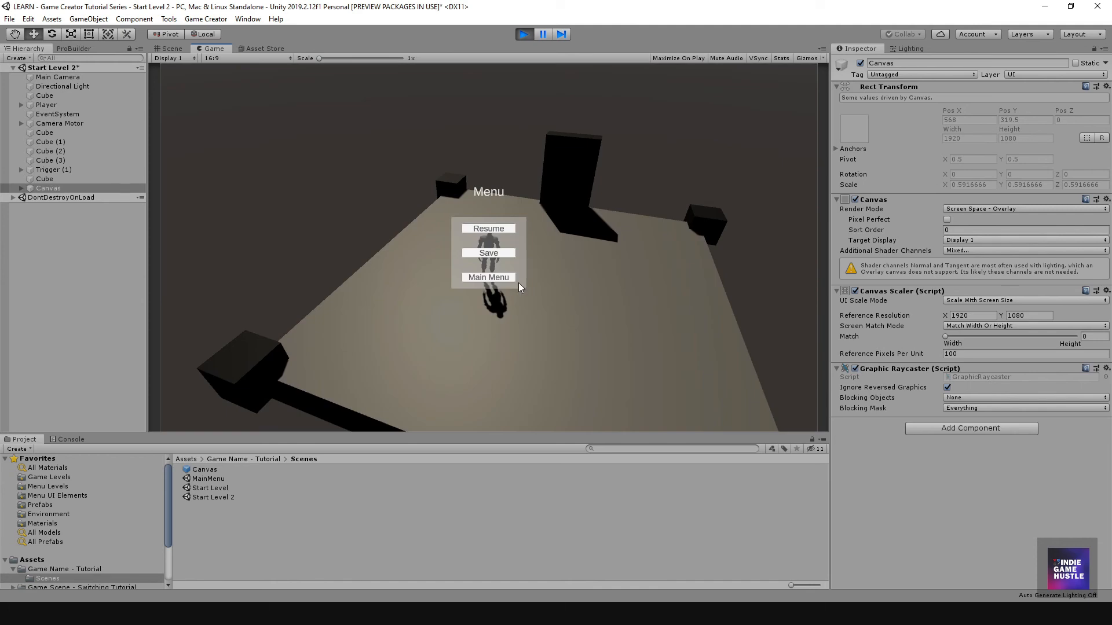
pyautogui.click(504, 229)
# Move the character through the black door into Start Level and onto the red corner cube
pyautogui.press('w')
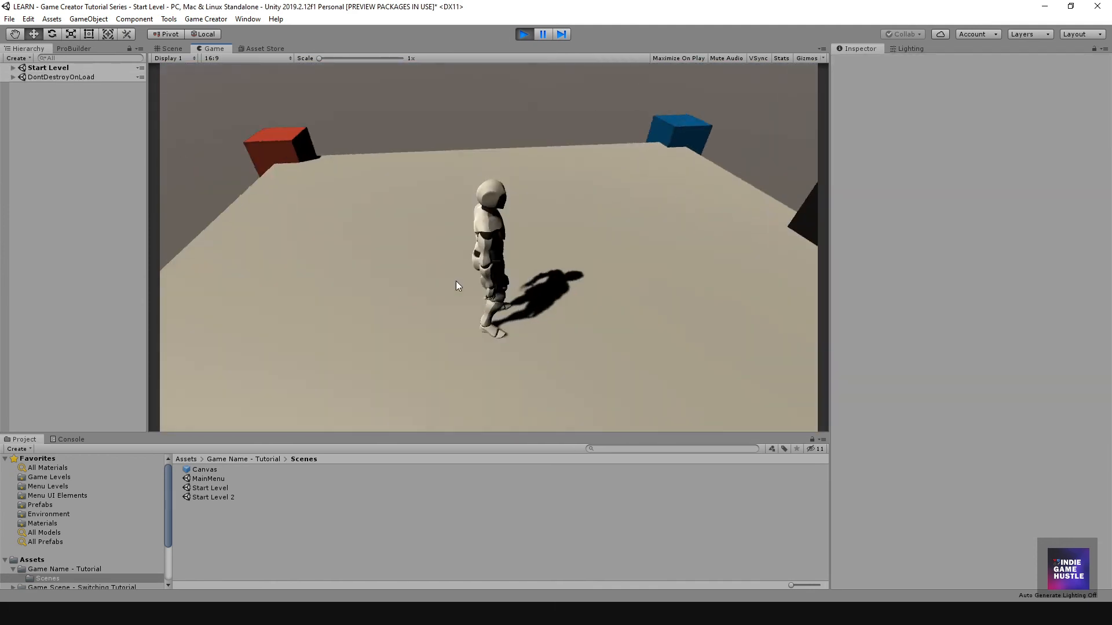
pyautogui.press('w')
pyautogui.press('space')
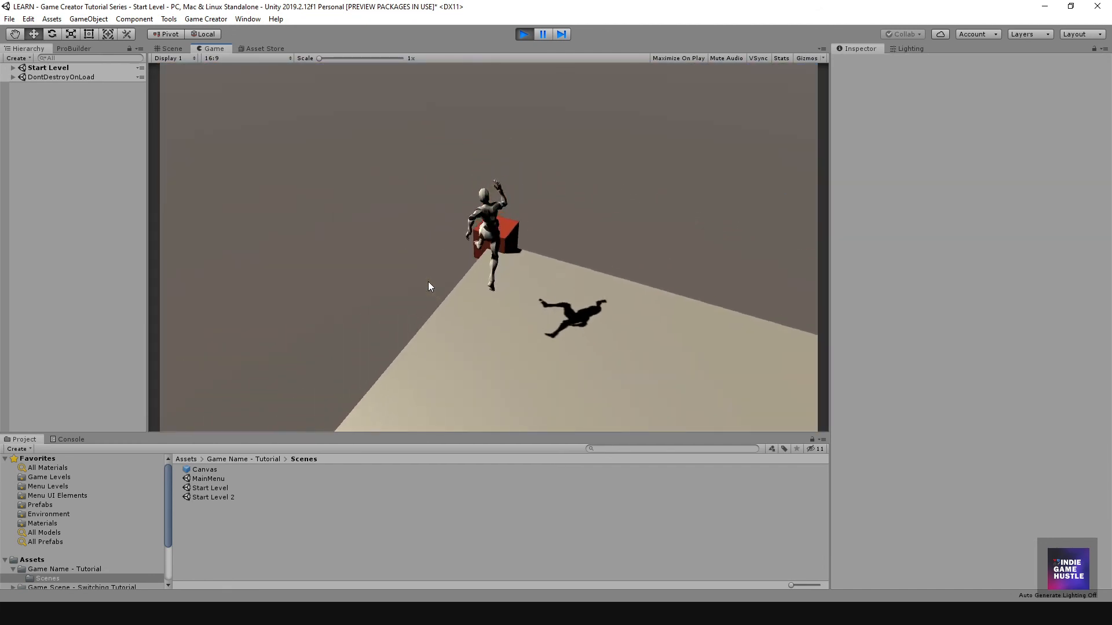
pyautogui.press('s')
pyautogui.press('w')
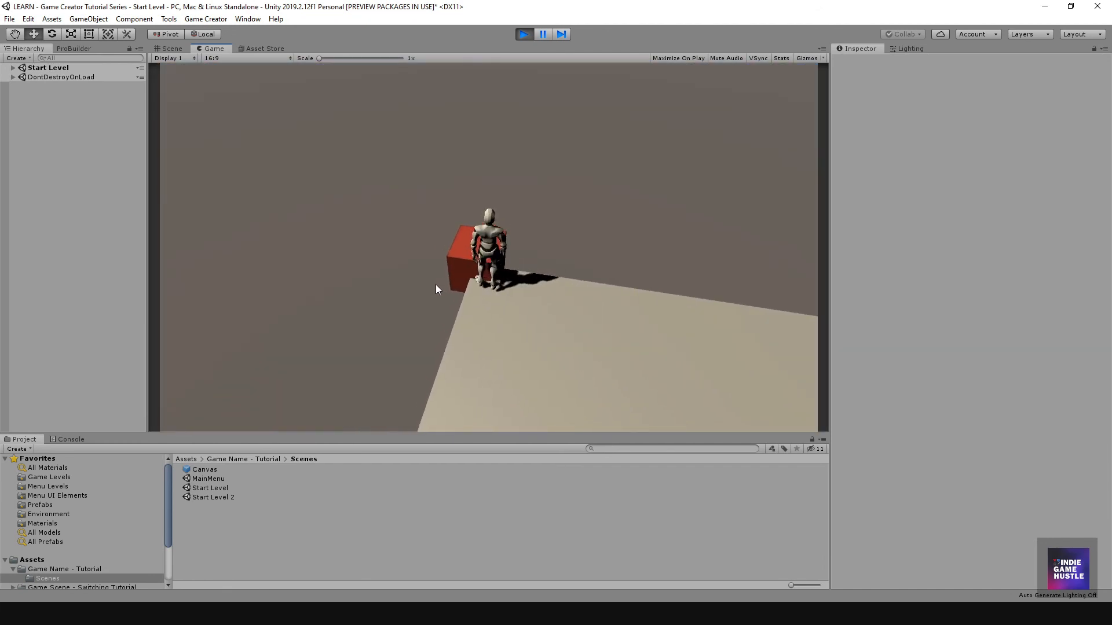
pyautogui.press('space')
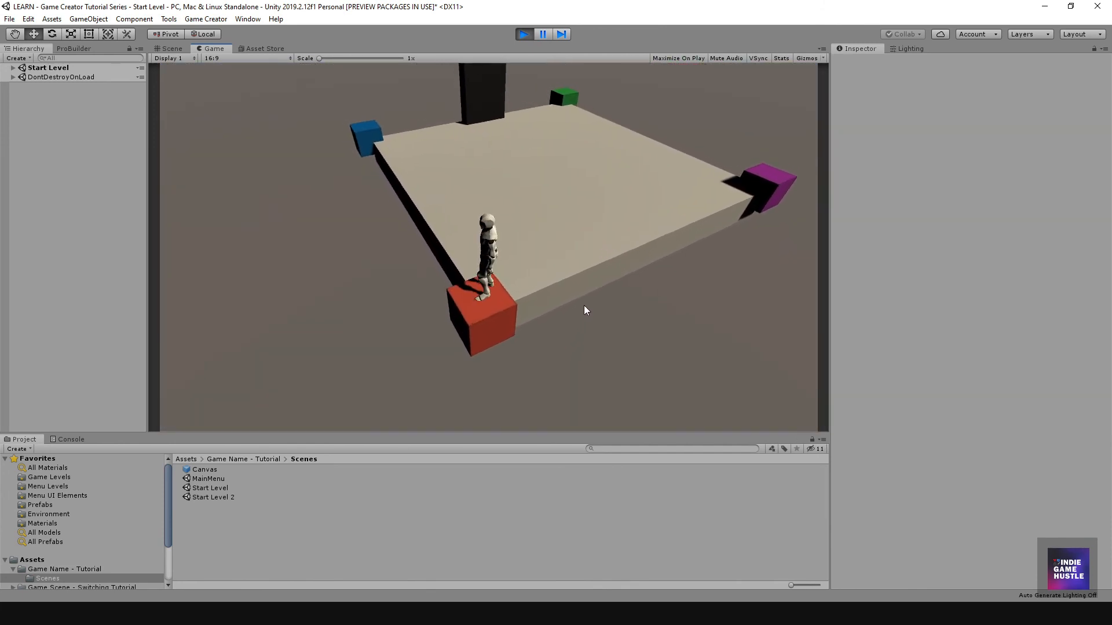
# Save the game to Save 1 with the character standing on the red cube
pyautogui.press('Escape')
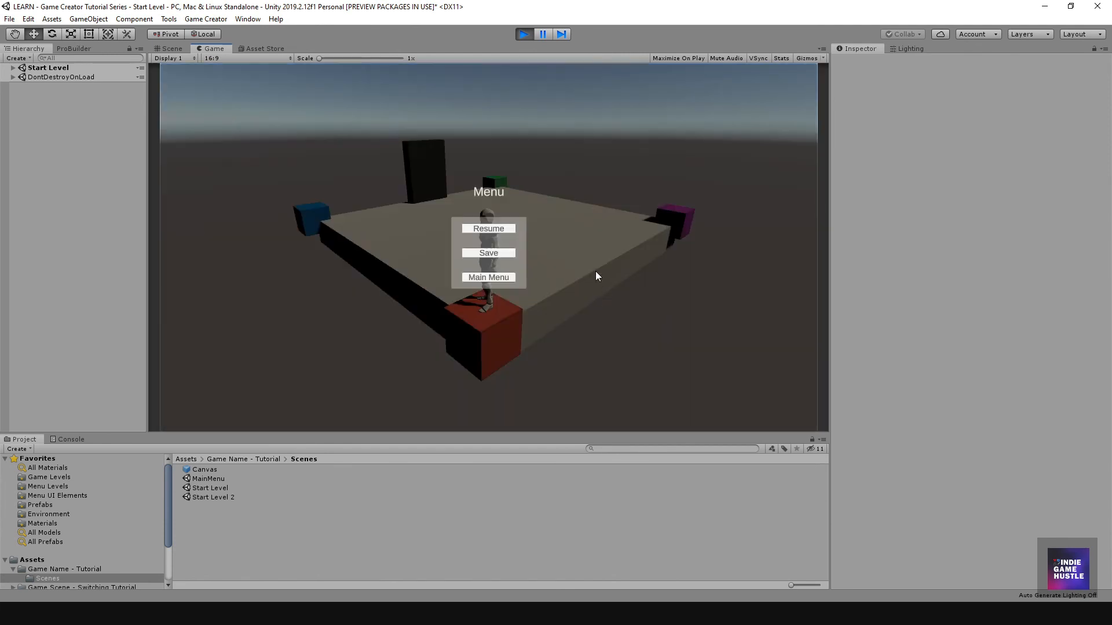
pyautogui.click(504, 254)
pyautogui.click(433, 248)
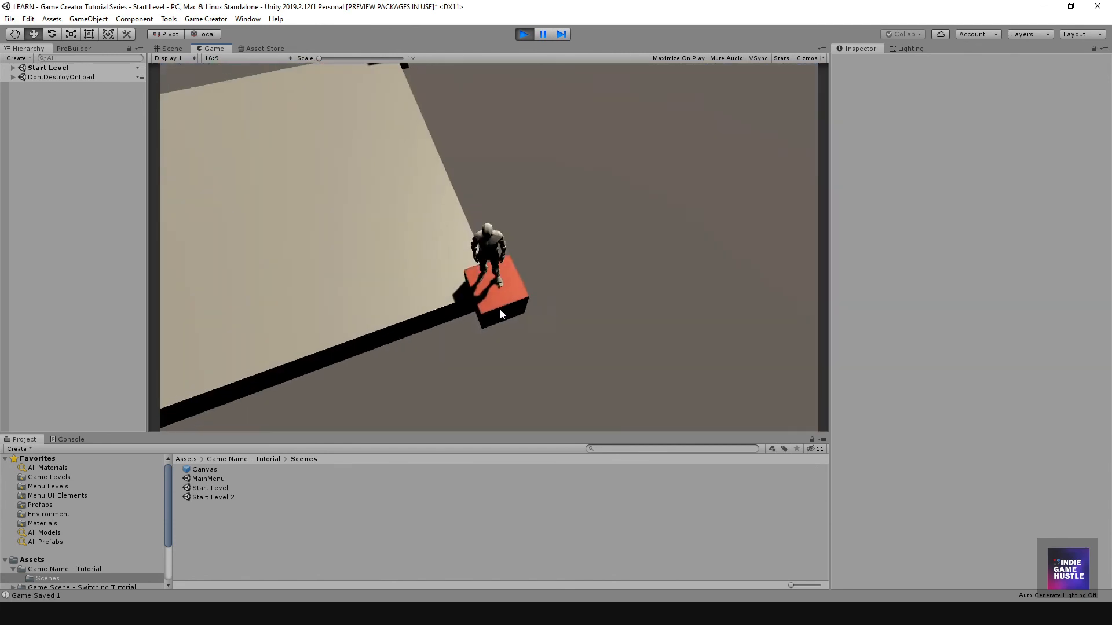
# Move the character through the door to the edge of the platform in Start Level 2, and save the game to Save 2
pyautogui.press('w')
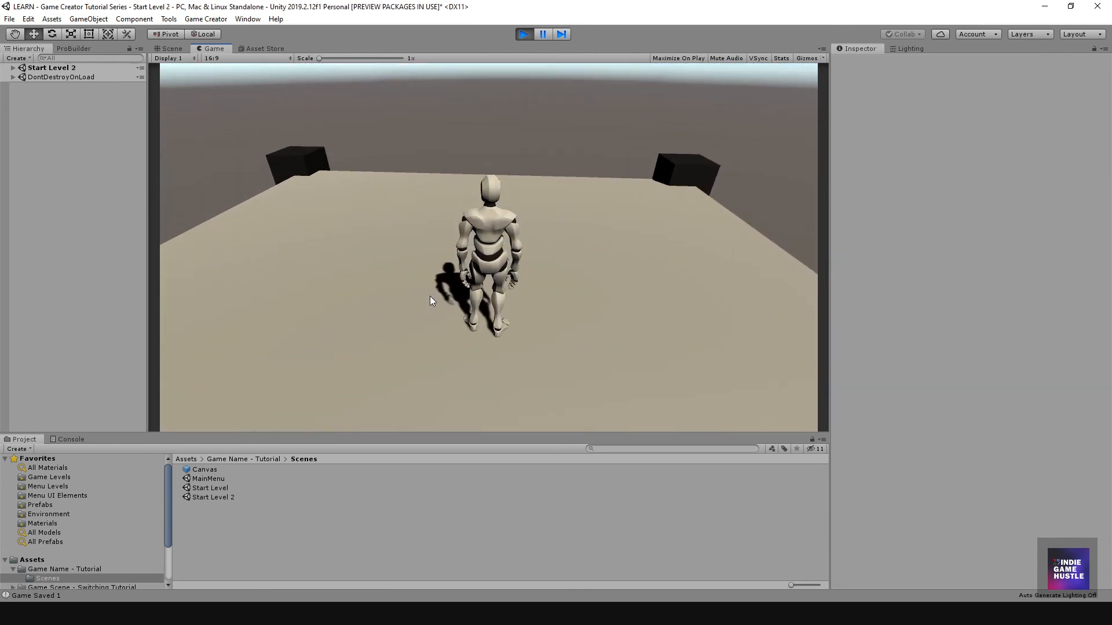
pyautogui.press('w')
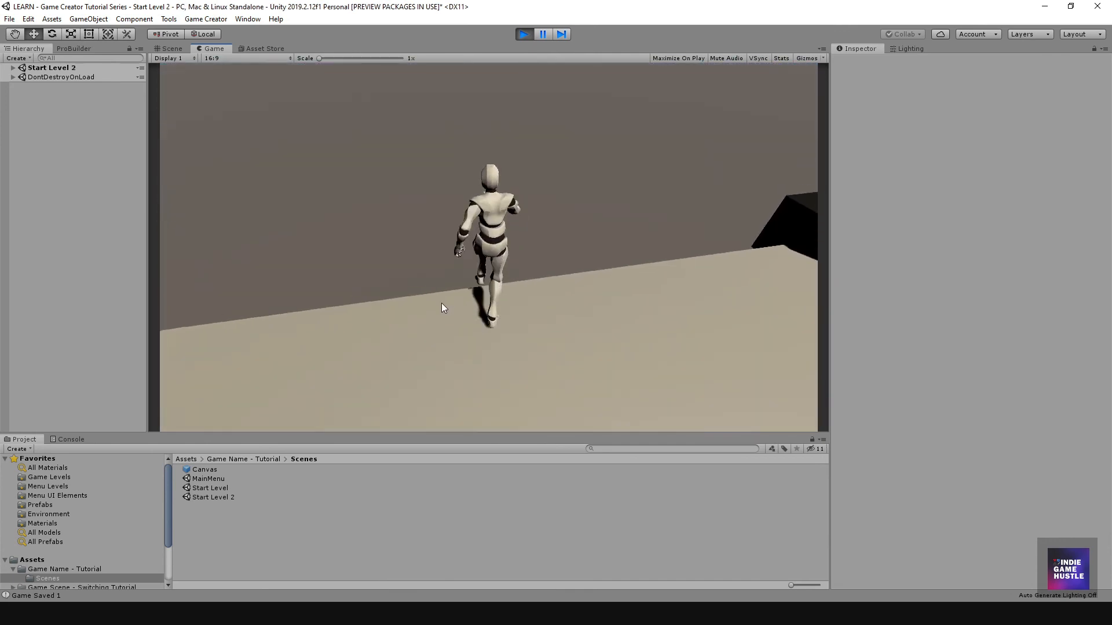
pyautogui.press('w')
pyautogui.press('s')
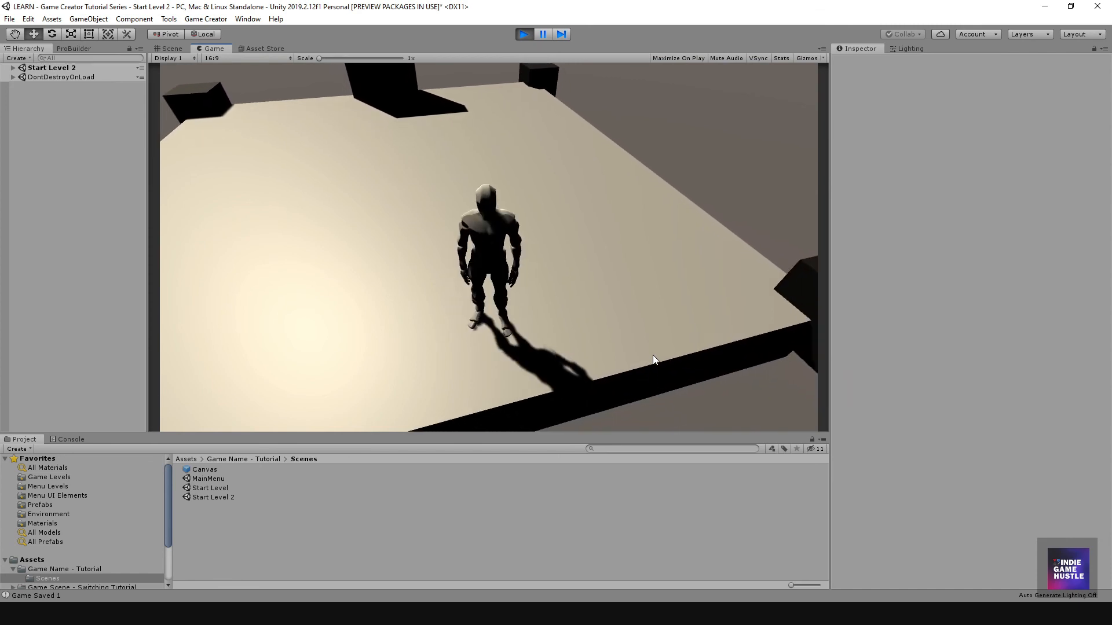
pyautogui.press('Escape')
pyautogui.click(508, 254)
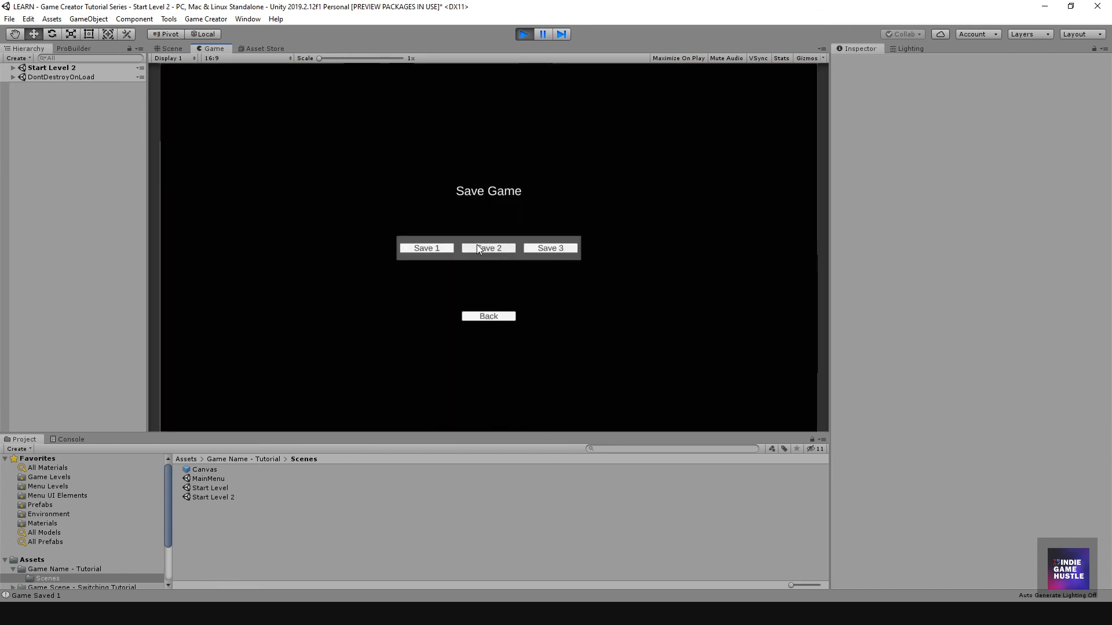
pyautogui.click(482, 245)
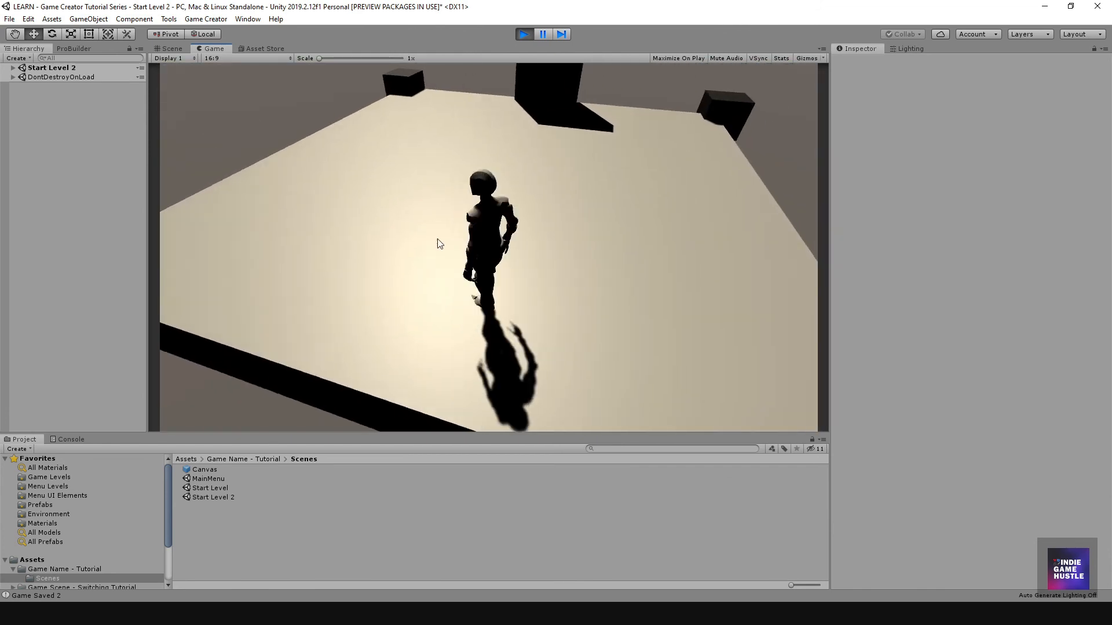
# Return to the Main Menu from Start Level 2 and test loading the second save with Load 2
pyautogui.press('Escape')
pyautogui.click(489, 279)
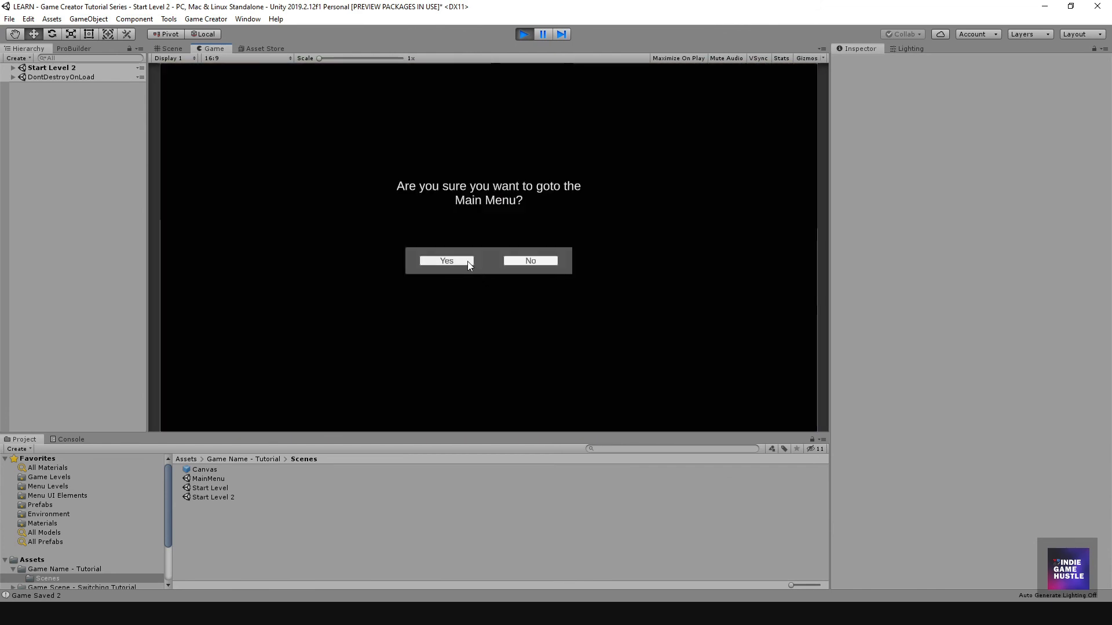
pyautogui.click(467, 262)
pyautogui.click(484, 258)
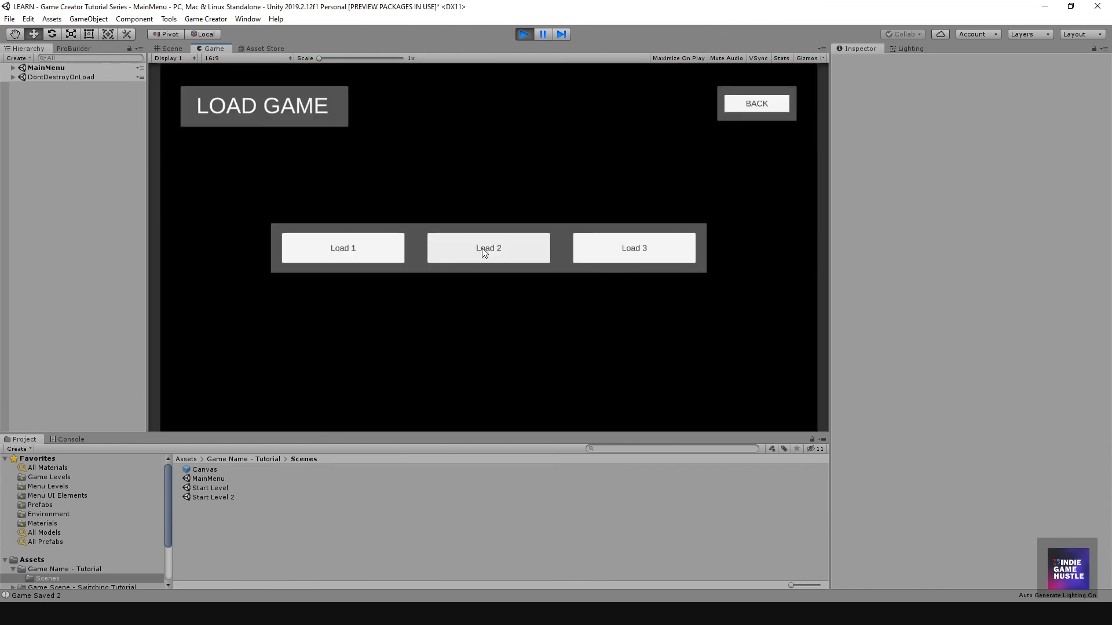
pyautogui.click(485, 251)
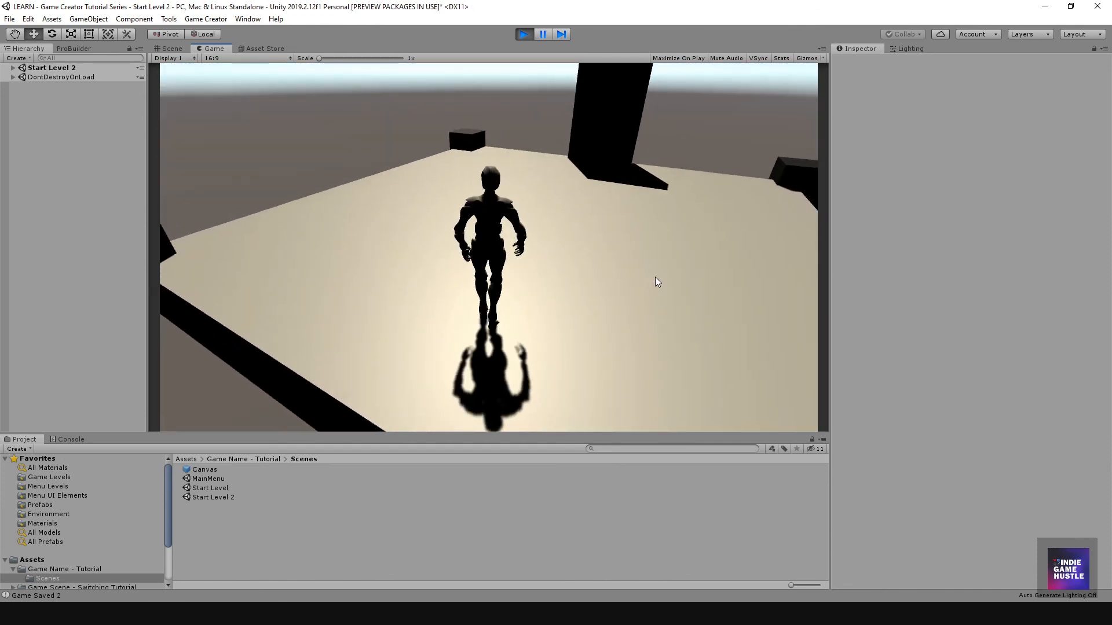
# Leave the loaded Start Level 2 for the Main Menu and test loading the first save with Load 1
pyautogui.press('Escape')
pyautogui.click(481, 278)
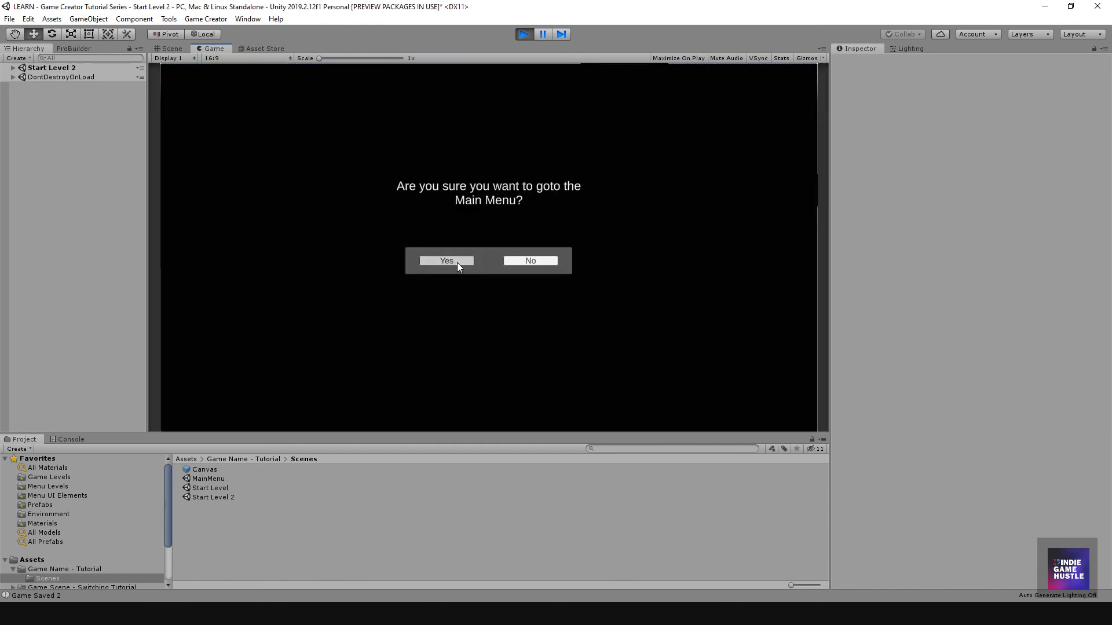
pyautogui.click(457, 262)
pyautogui.click(468, 259)
pyautogui.click(361, 254)
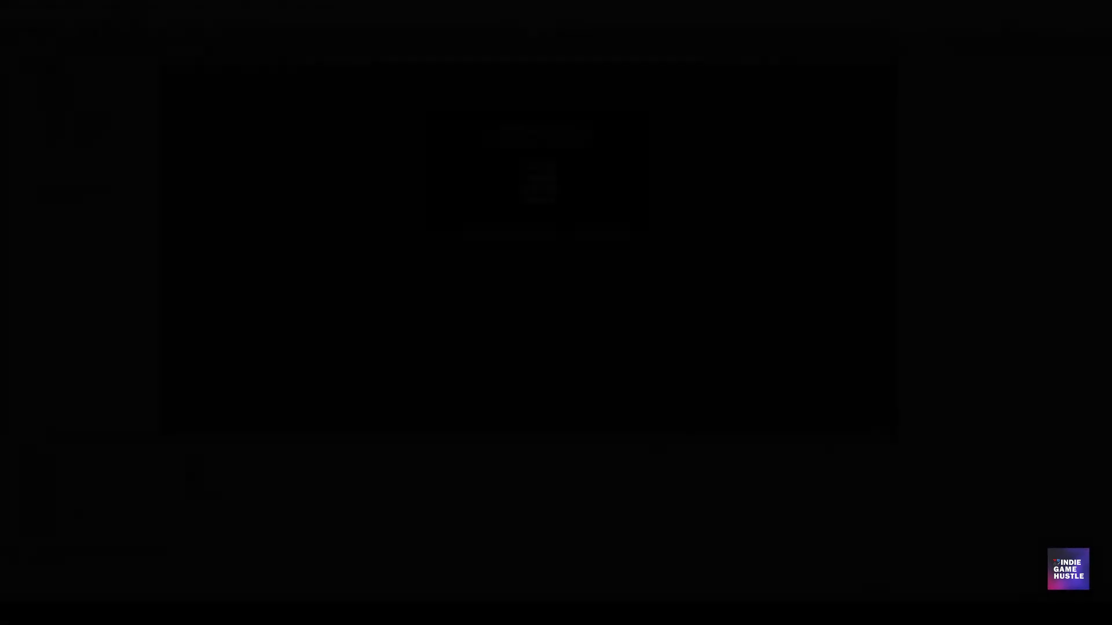
pyautogui.scroll(2, 507, 266)
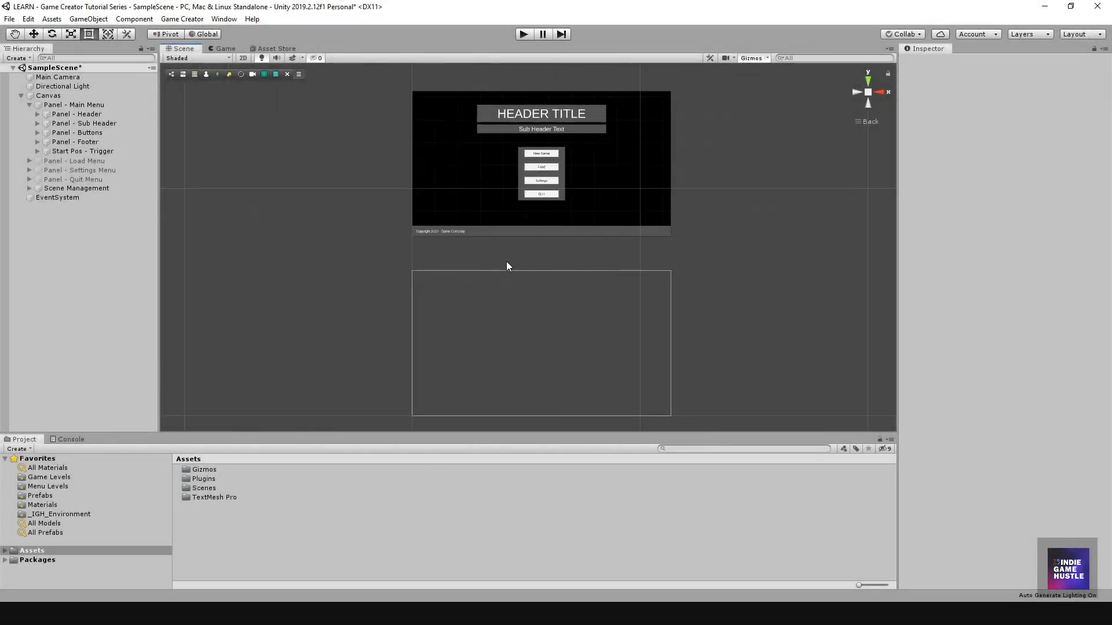
pyautogui.scroll(4, 507, 266)
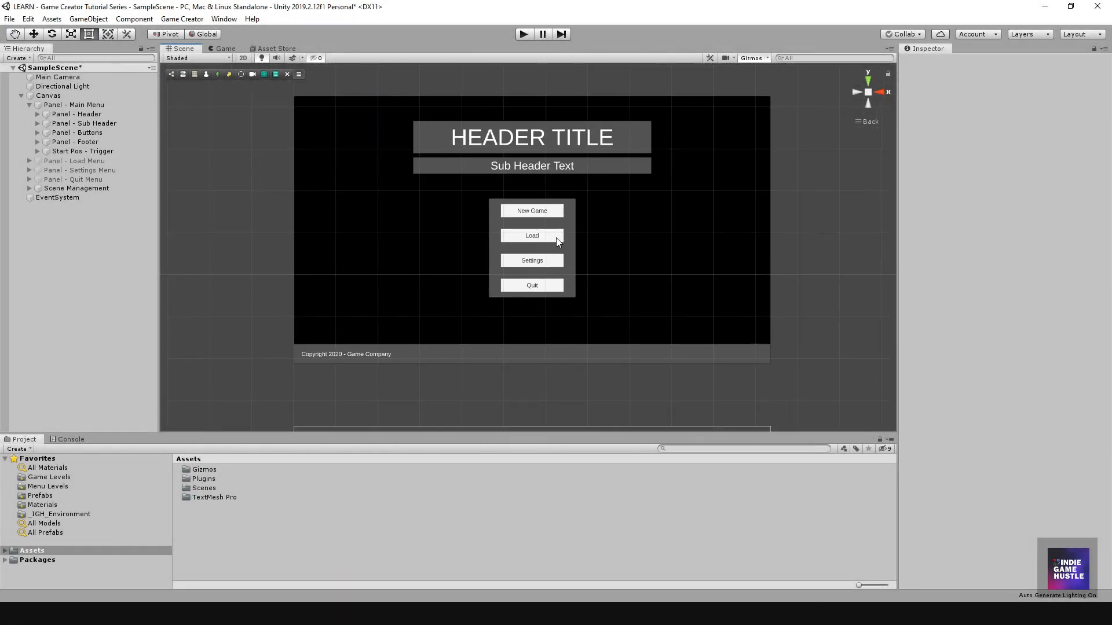
# Examine the Load Menu panel's load and back buttons alongside the Main Menu panel's layout
pyautogui.click(75, 161)
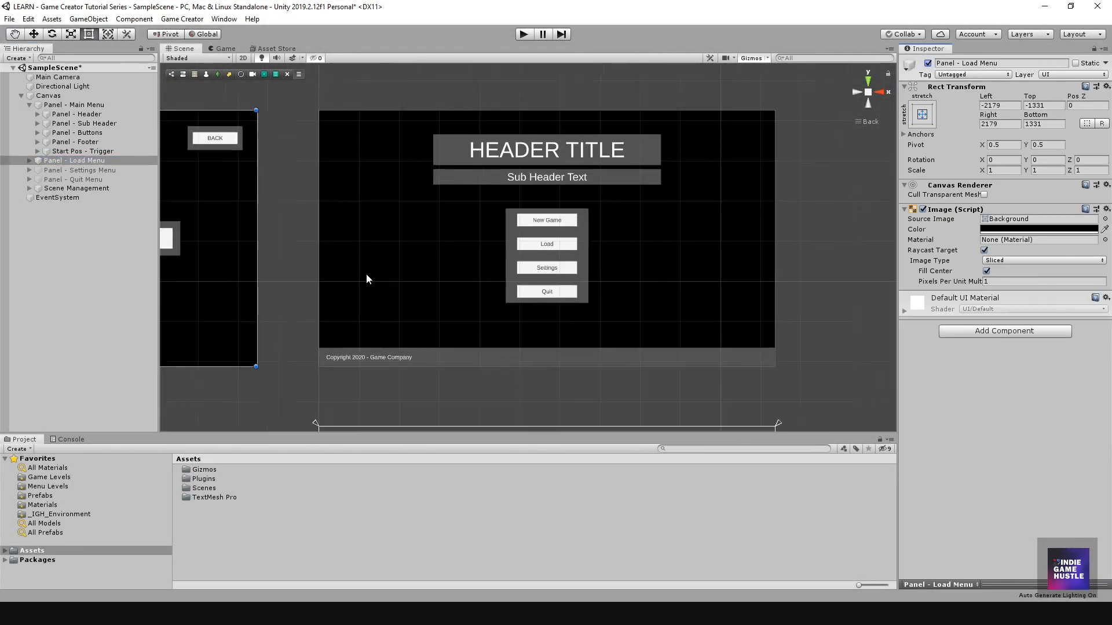
pyautogui.scroll(-10, 367, 275)
pyautogui.moveTo(373, 276); pyautogui.dragTo(407, 258, button='middle')
pyautogui.moveTo(308, 268); pyautogui.dragTo(443, 288, button='middle')
pyautogui.scroll(10, 442, 263)
pyautogui.scroll(-6, 442, 263)
pyautogui.moveTo(517, 261); pyautogui.dragTo(546, 261, button='middle')
pyautogui.moveTo(494, 226); pyautogui.dragTo(497, 253, button='middle')
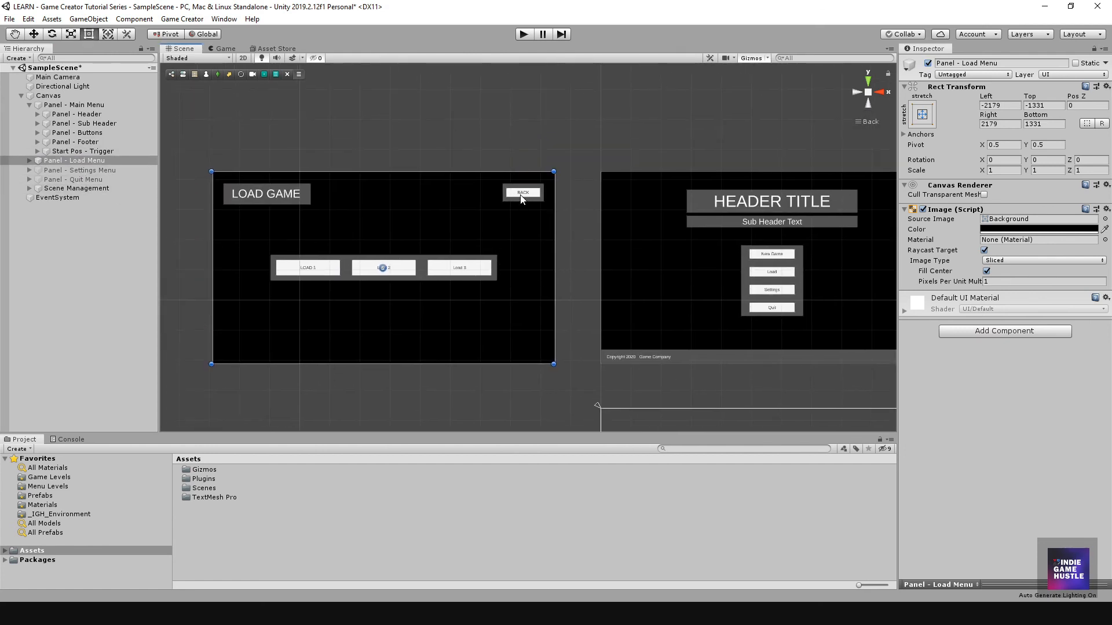
pyautogui.scroll(4, 517, 249)
pyautogui.moveTo(716, 265); pyautogui.dragTo(598, 255, button='middle')
pyautogui.moveTo(438, 295); pyautogui.dragTo(551, 289, button='middle')
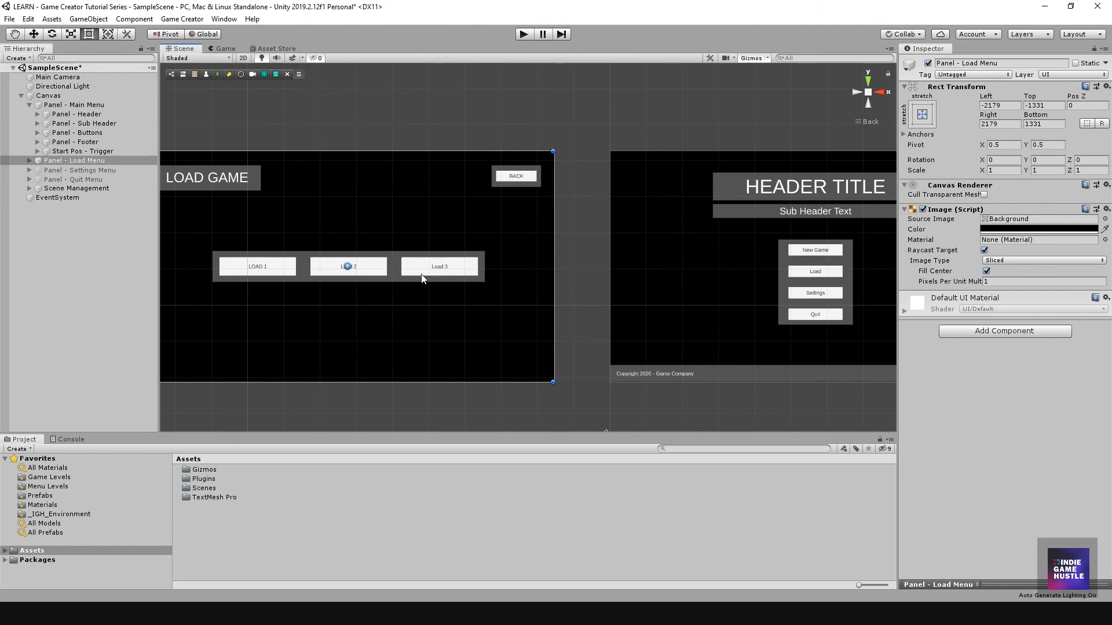
pyautogui.moveTo(730, 216); pyautogui.dragTo(503, 203, button='middle')
pyautogui.moveTo(550, 270); pyautogui.dragTo(627, 285, button='middle')
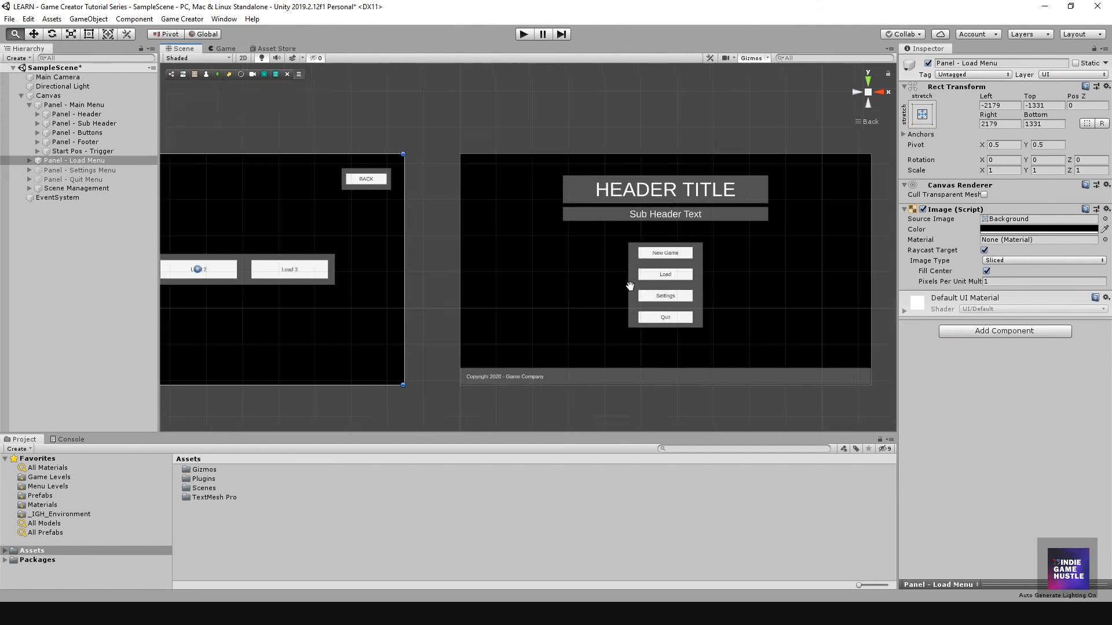
pyautogui.moveTo(315, 289); pyautogui.dragTo(612, 258, button='middle')
pyautogui.moveTo(760, 233); pyautogui.dragTo(654, 232, button='middle')
pyautogui.moveTo(803, 288); pyautogui.dragTo(600, 274, button='middle')
pyautogui.scroll(-5, 601, 274)
pyautogui.moveTo(203, 232); pyautogui.dragTo(401, 229, button='middle')
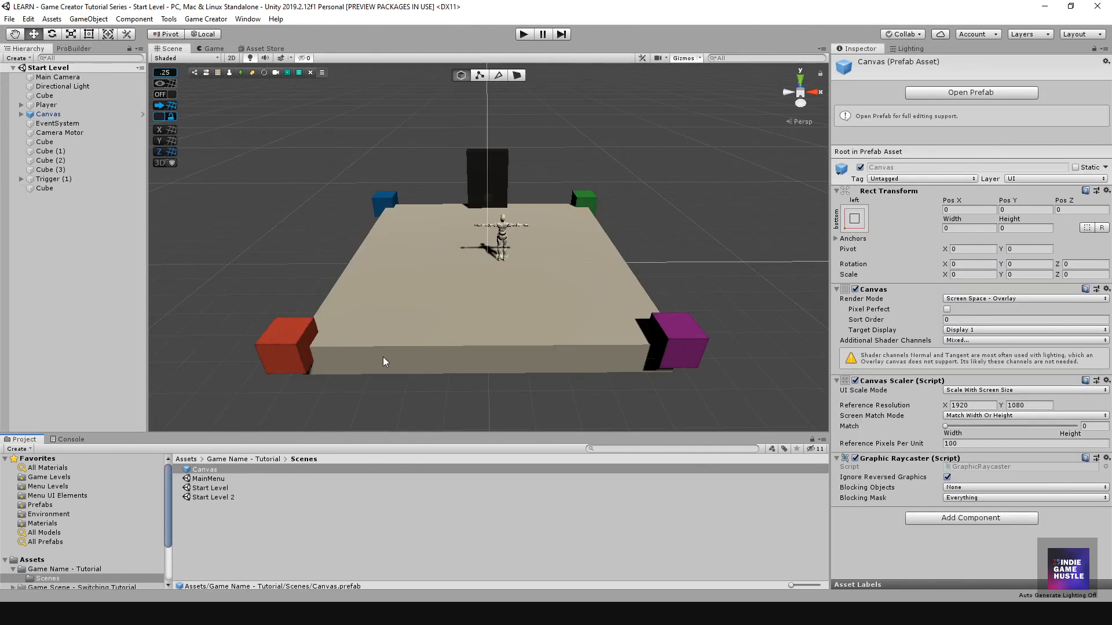
# Open the Start Level 2 scene and replace its Canvas with the Canvas prefab from the Scenes folder
pyautogui.scroll(-3, 524, 284)
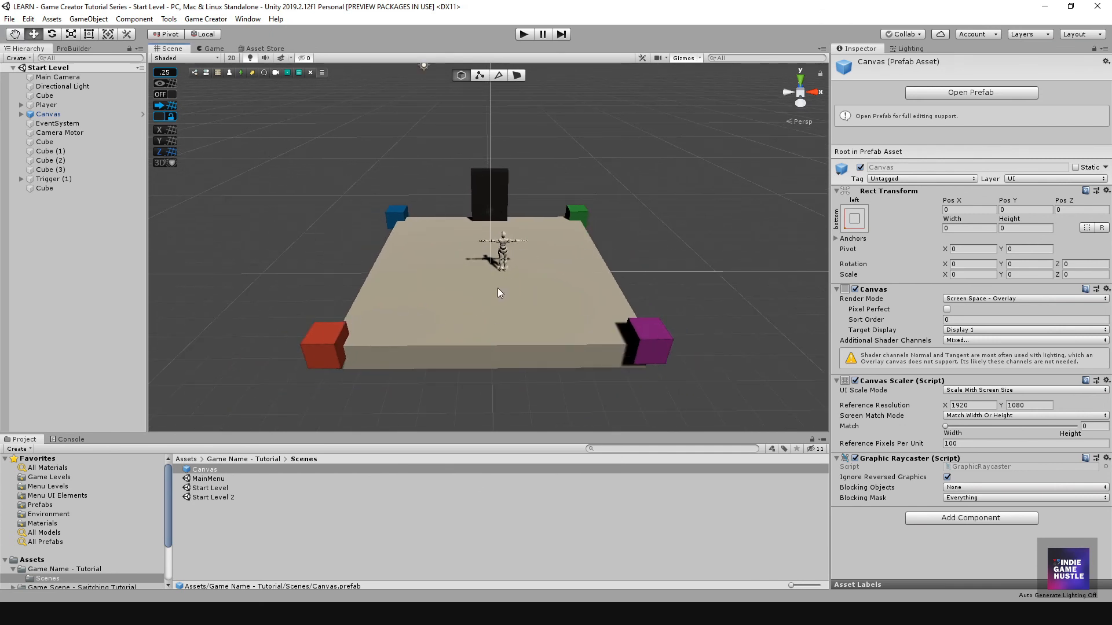
pyautogui.moveTo(506, 281); pyautogui.dragTo(501, 284, button='middle')
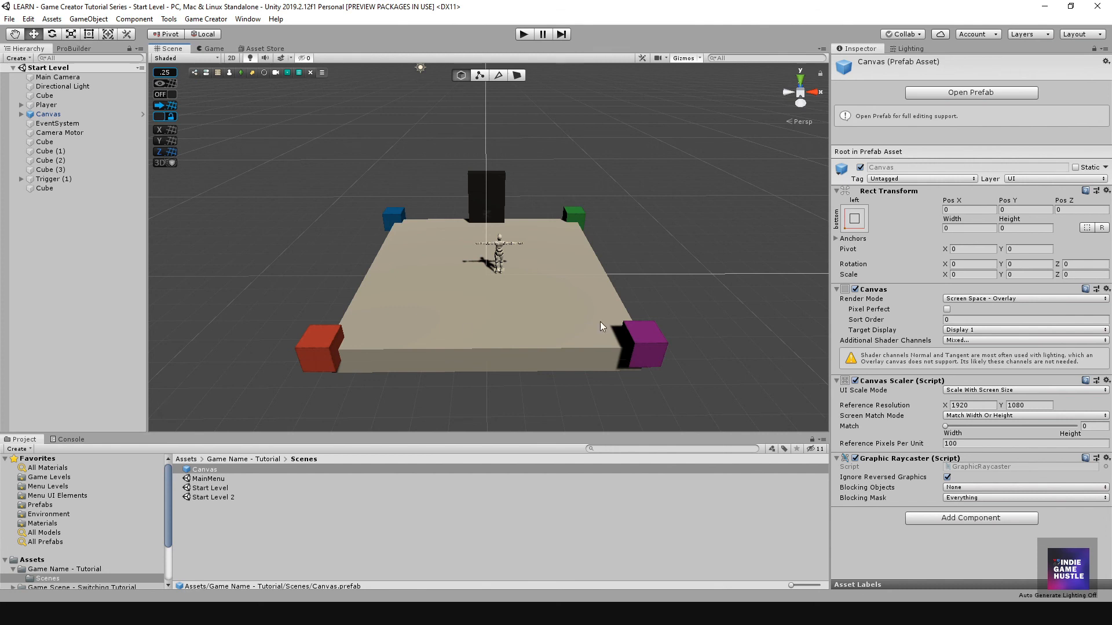
pyautogui.click(10, 19)
pyautogui.click(23, 62)
pyautogui.doubleClick(213, 498)
pyautogui.moveTo(478, 236); pyautogui.dragTo(456, 243, button='middle')
pyautogui.keyDown('alt'); pyautogui.moveTo(455, 243); pyautogui.dragTo(232, 237); pyautogui.keyUp('alt')
pyautogui.click(46, 115)
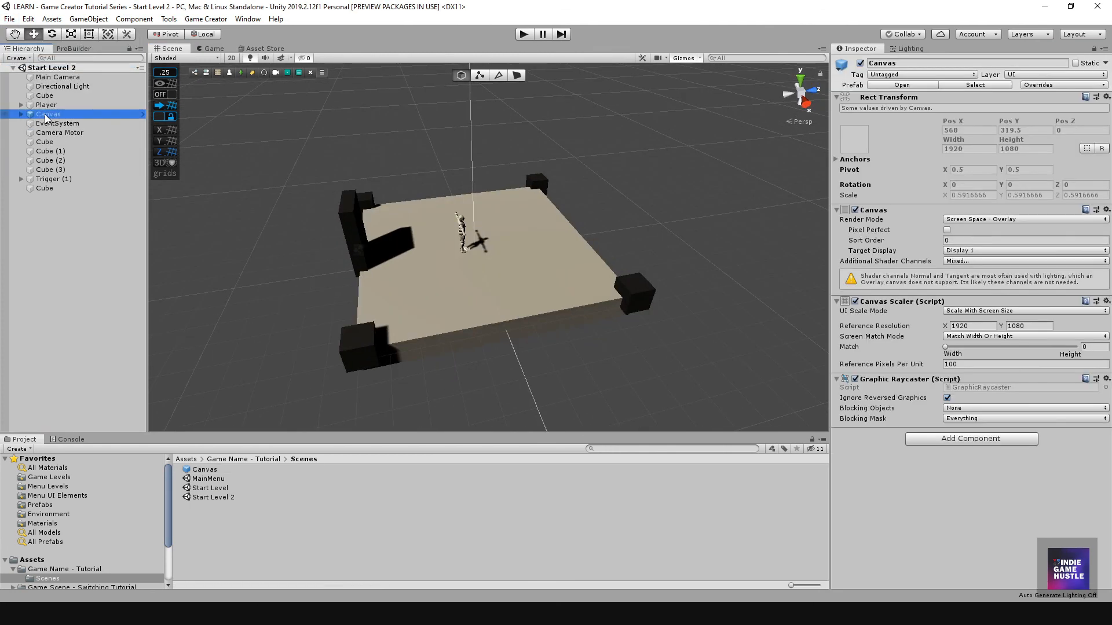
pyautogui.press('Delete')
pyautogui.moveTo(200, 470); pyautogui.dragTo(70, 191)
pyautogui.keyDown('alt'); pyautogui.moveTo(370, 272); pyautogui.dragTo(643, 290); pyautogui.keyUp('alt')
# Run Start Level 2 in play mode and move the character through the door and onto the red cube in Start Level
pyautogui.click(523, 34)
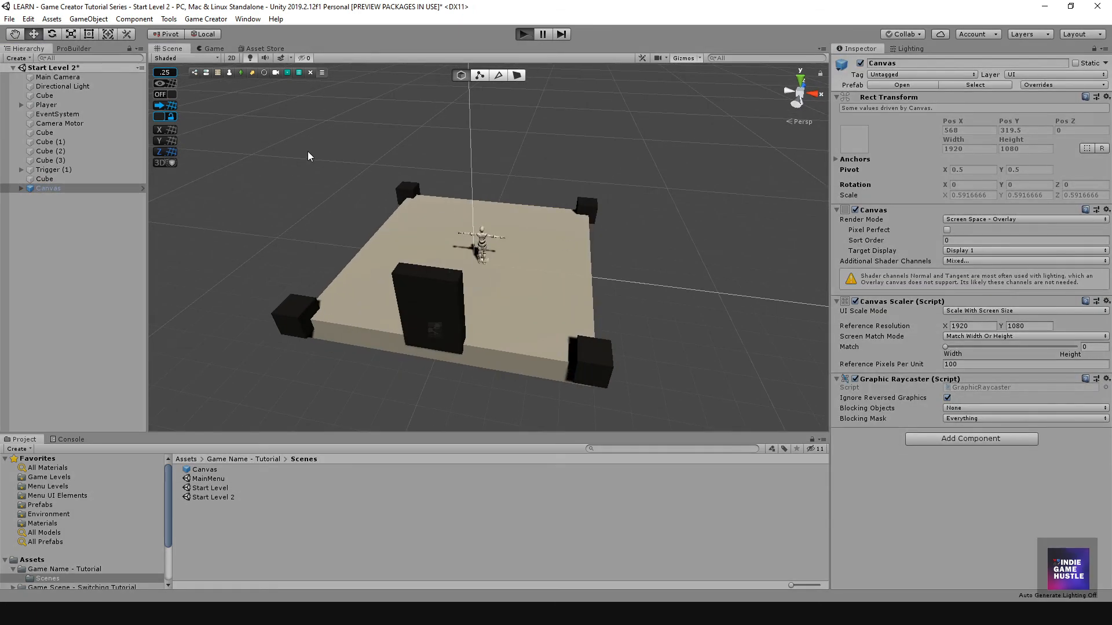
pyautogui.press('w')
pyautogui.press('Escape')
pyautogui.press('Escape')
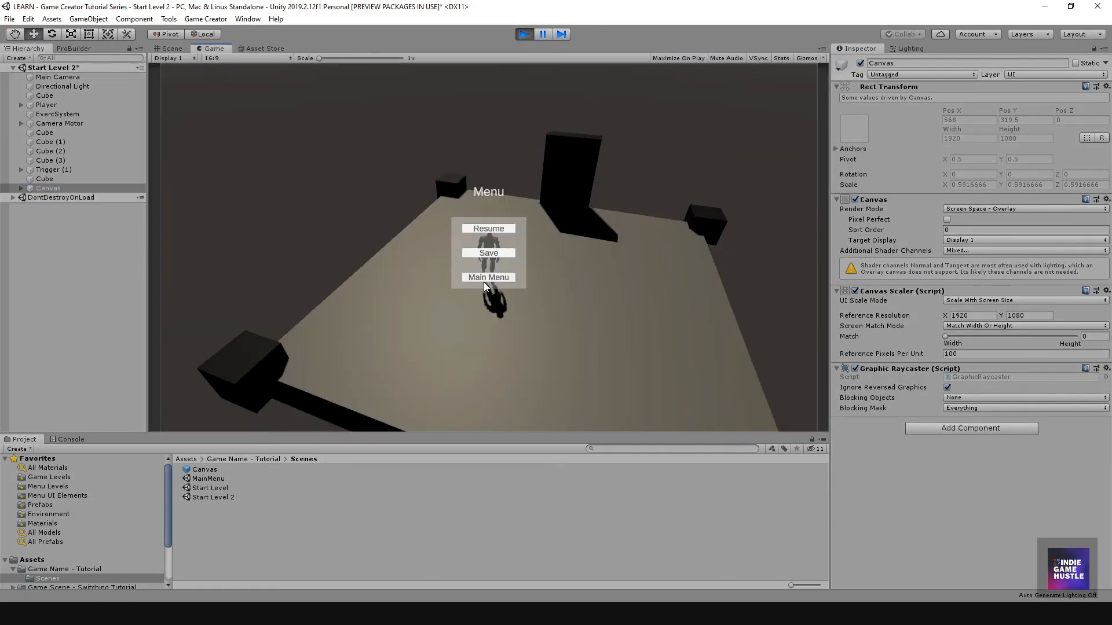
pyautogui.press('w')
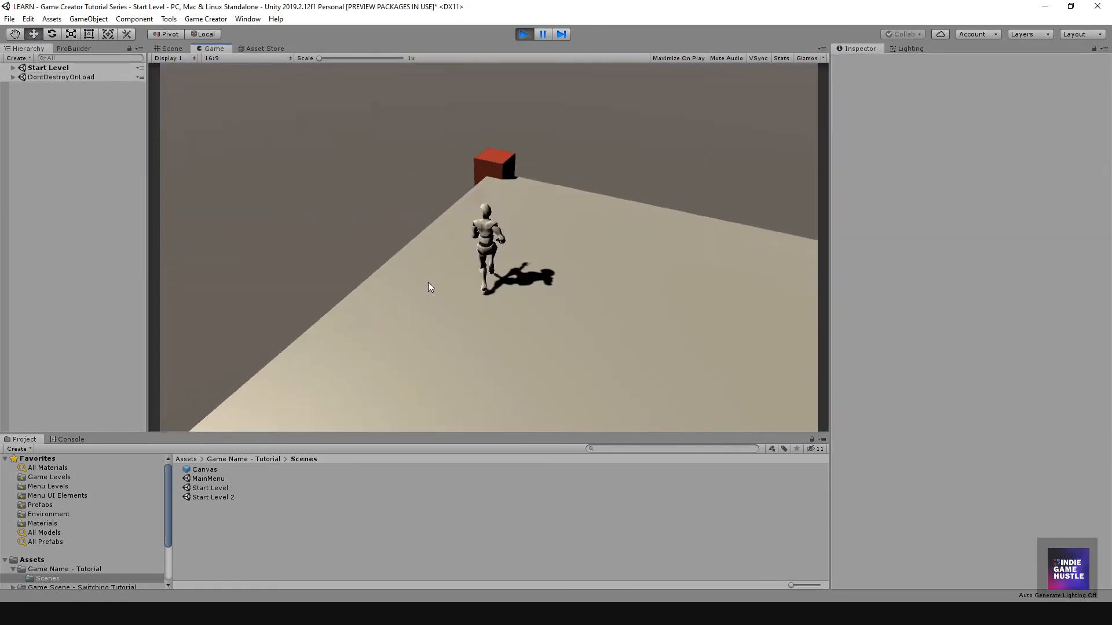
pyautogui.press('space')
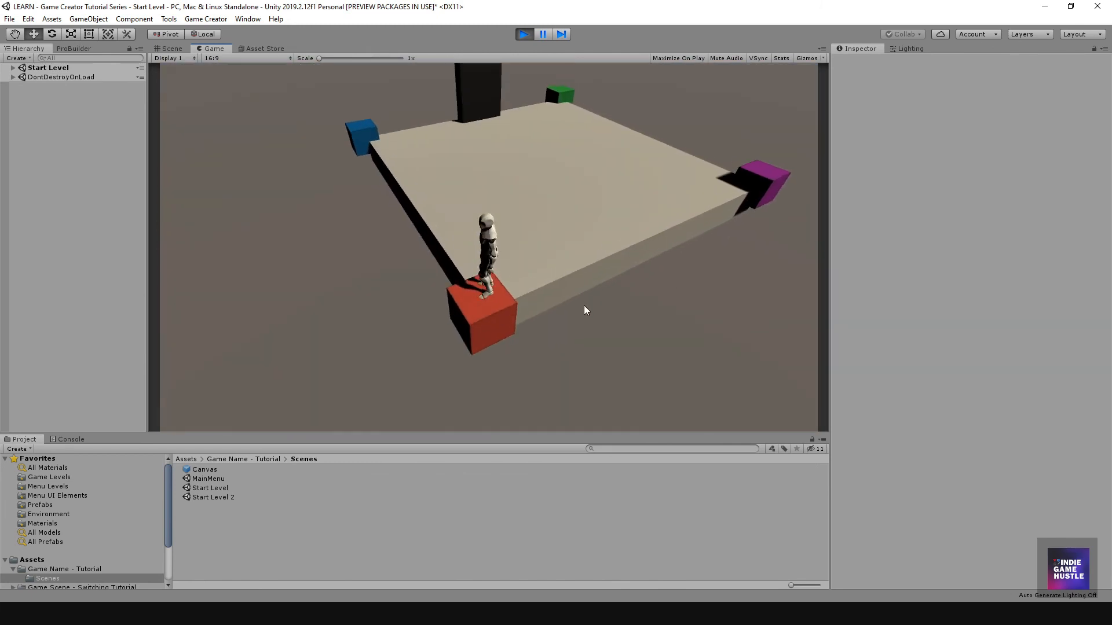
# Save the game to Save 1 on the red cube and to Save 2 in Start Level 2
pyautogui.press('Escape')
pyautogui.click(433, 248)
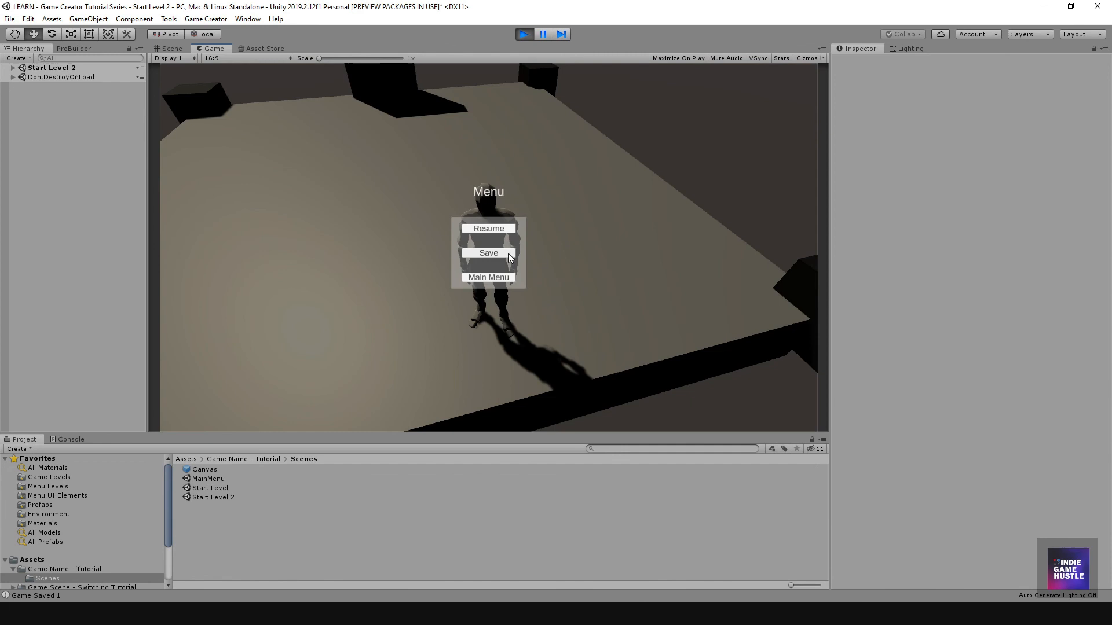
pyautogui.click(509, 253)
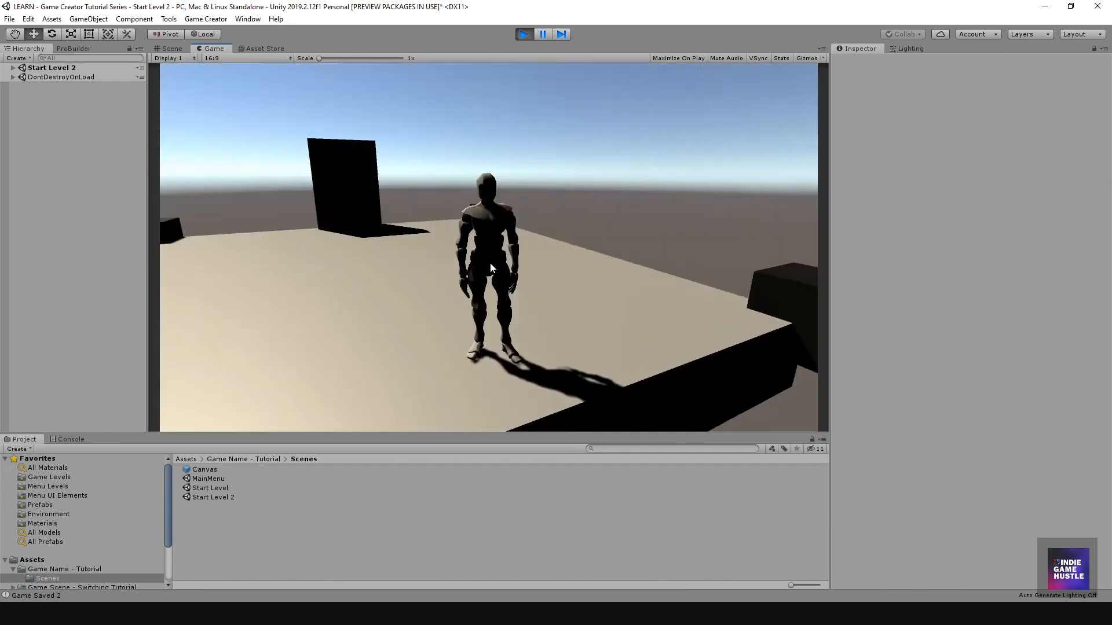
# Go to the Main Menu from Start Level 2 and test loading the second save with Load 2
pyautogui.press('Escape')
pyautogui.click(489, 277)
pyautogui.click(483, 256)
pyautogui.click(489, 249)
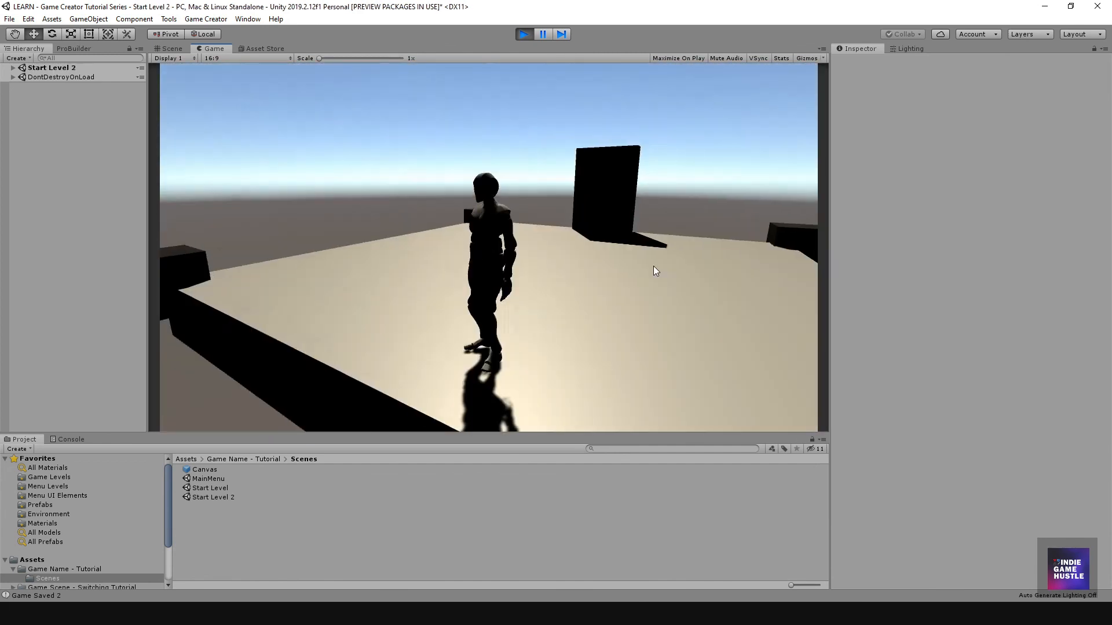
# Leave the loaded Start Level 2 for the Main Menu and test loading the first save
pyautogui.press('Escape')
pyautogui.click(481, 277)
pyautogui.click(485, 256)
pyautogui.click(361, 252)
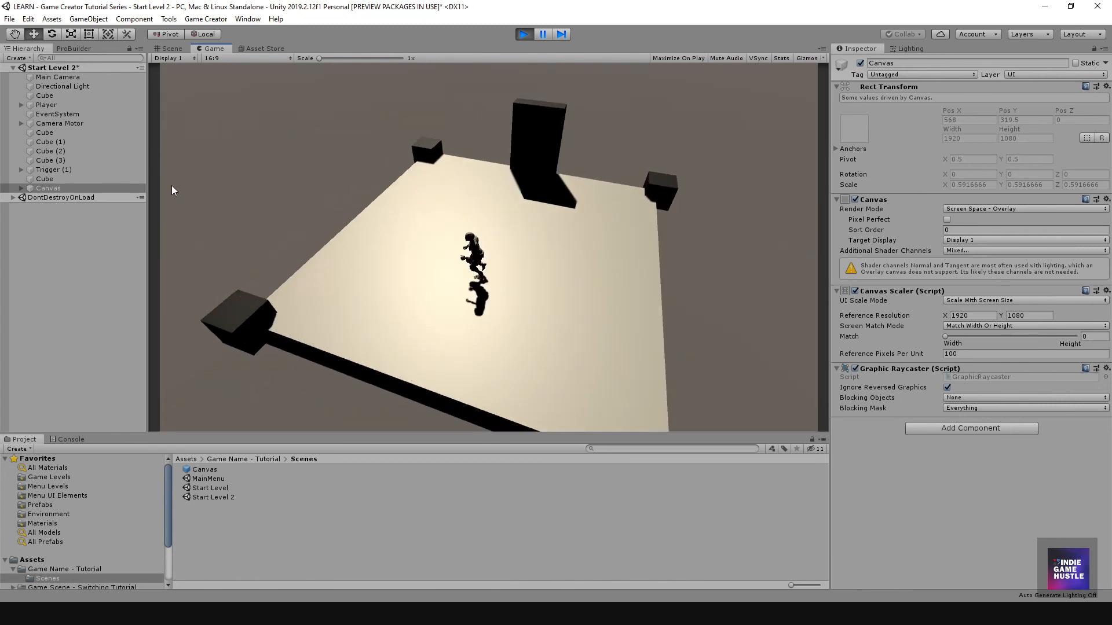
# Test the Main Menu option of the in-game menu in Start Level 2 and decline its confirmation with No
pyautogui.press('Escape')
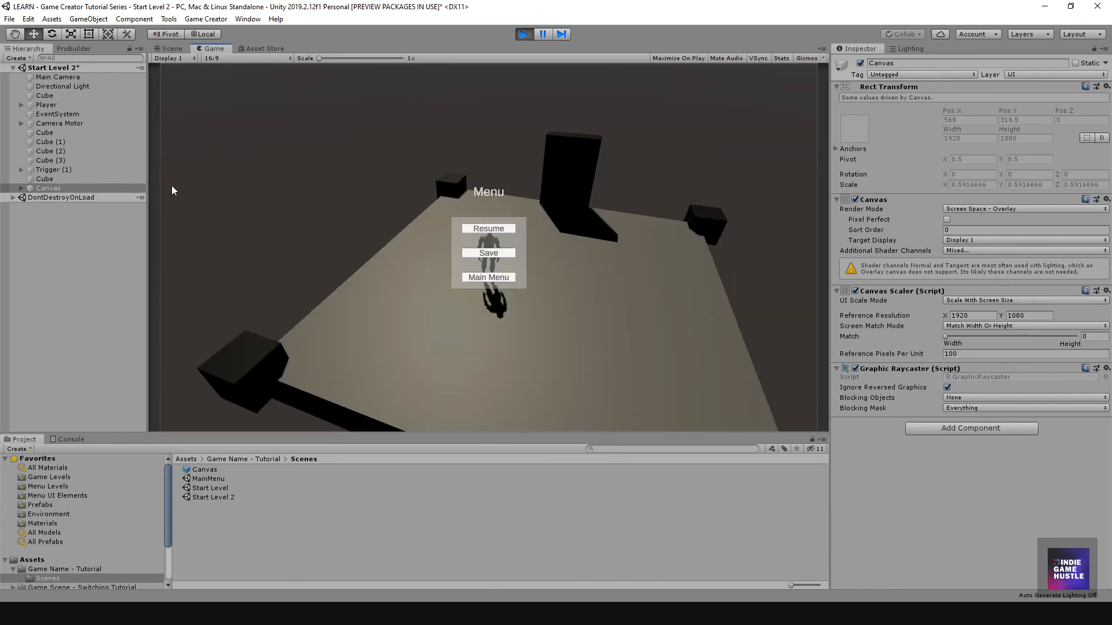
pyautogui.click(489, 277)
pyautogui.click(519, 256)
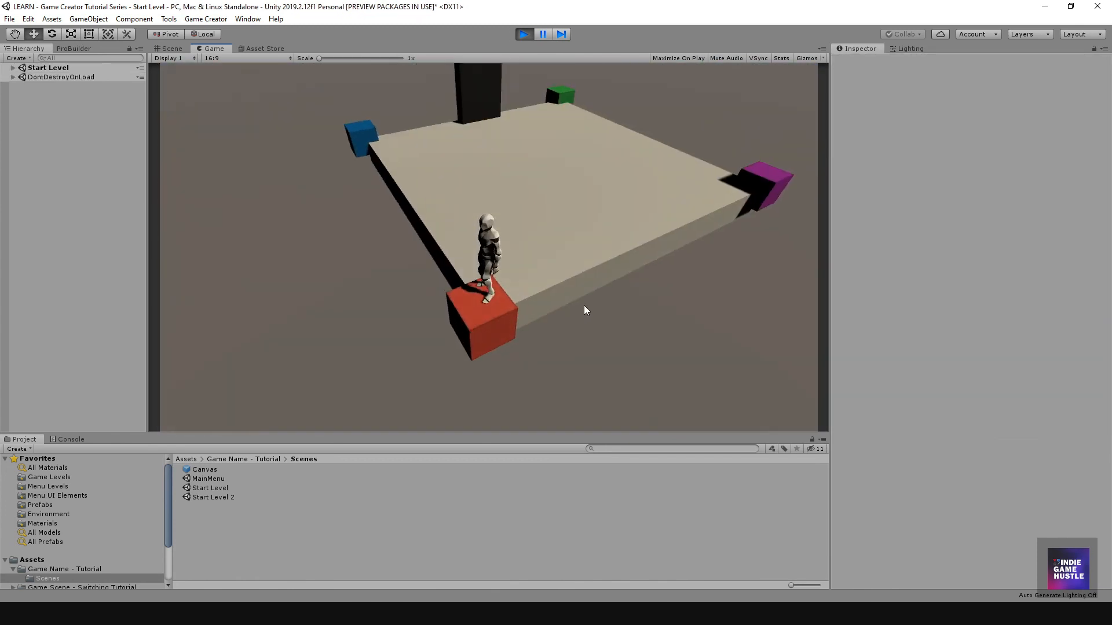
# Save the red cube position in Start Level to Save 1 and the platform edge position in Start Level 2 to Save 2
pyautogui.press('Escape')
pyautogui.click(495, 252)
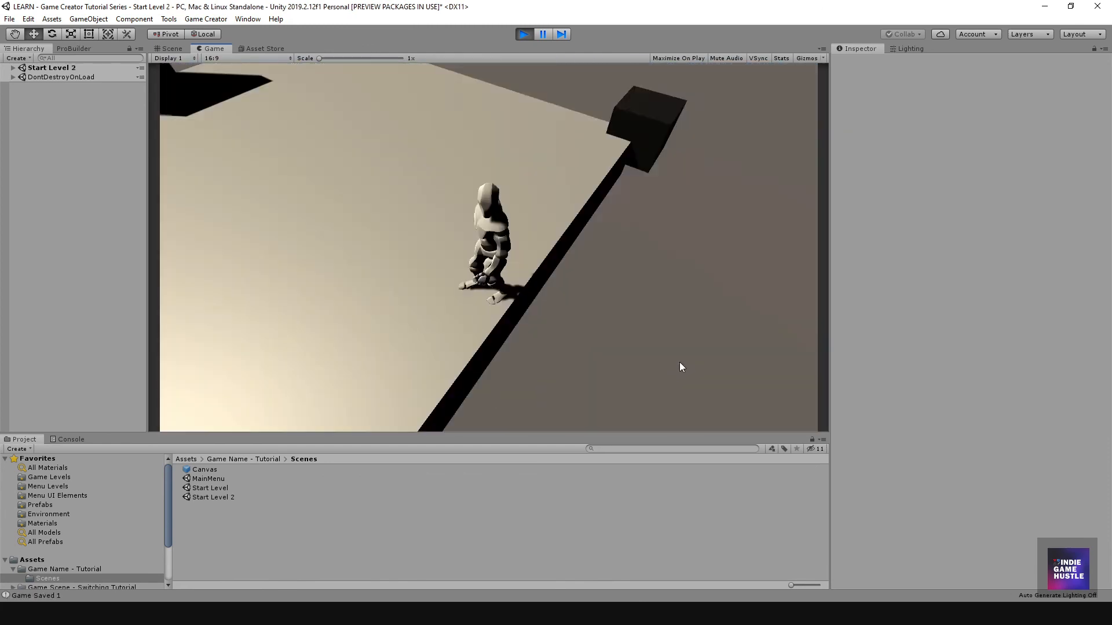
pyautogui.press('Escape')
pyautogui.click(485, 253)
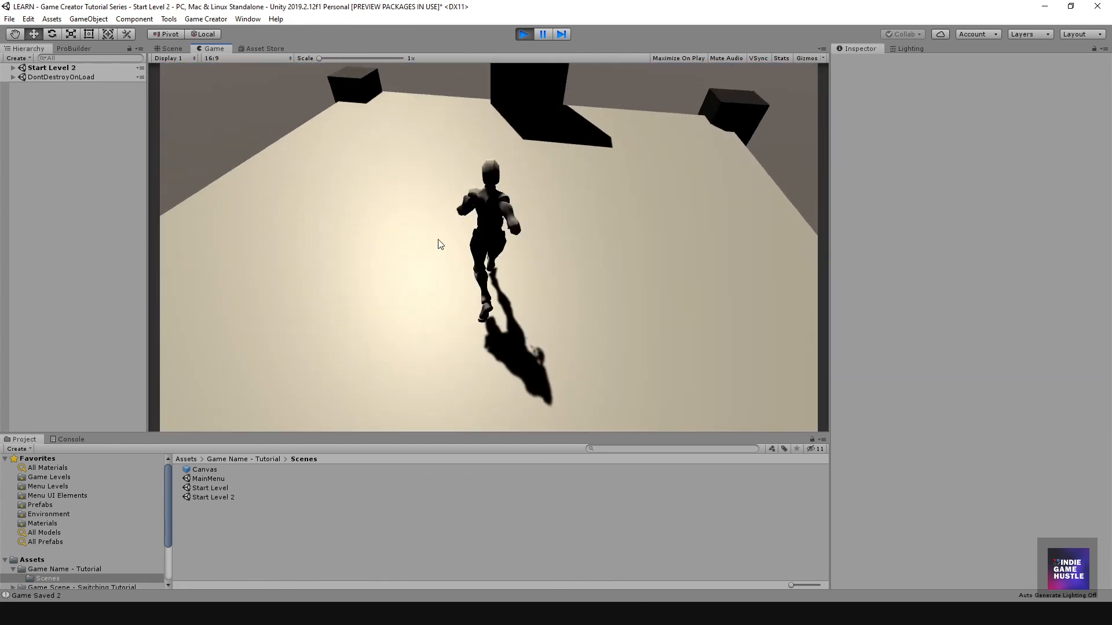
# Return to the Main Menu, test loading the first save in Start Level, and exit play mode
pyautogui.press('Escape')
pyautogui.click(472, 277)
pyautogui.click(446, 260)
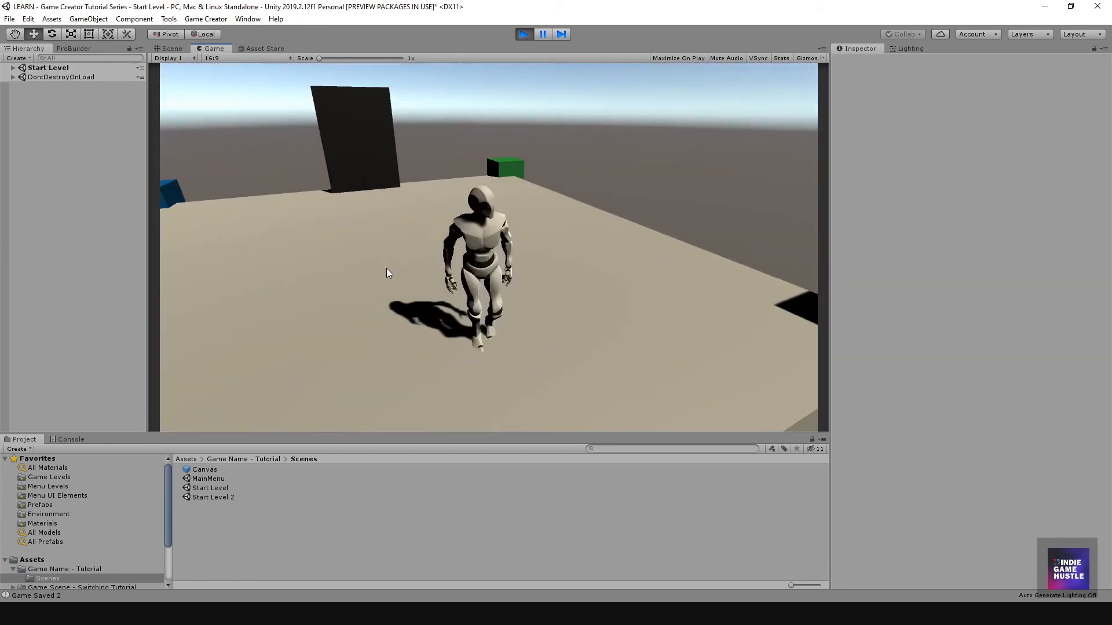
pyautogui.hotkey('ctrl', 'p')
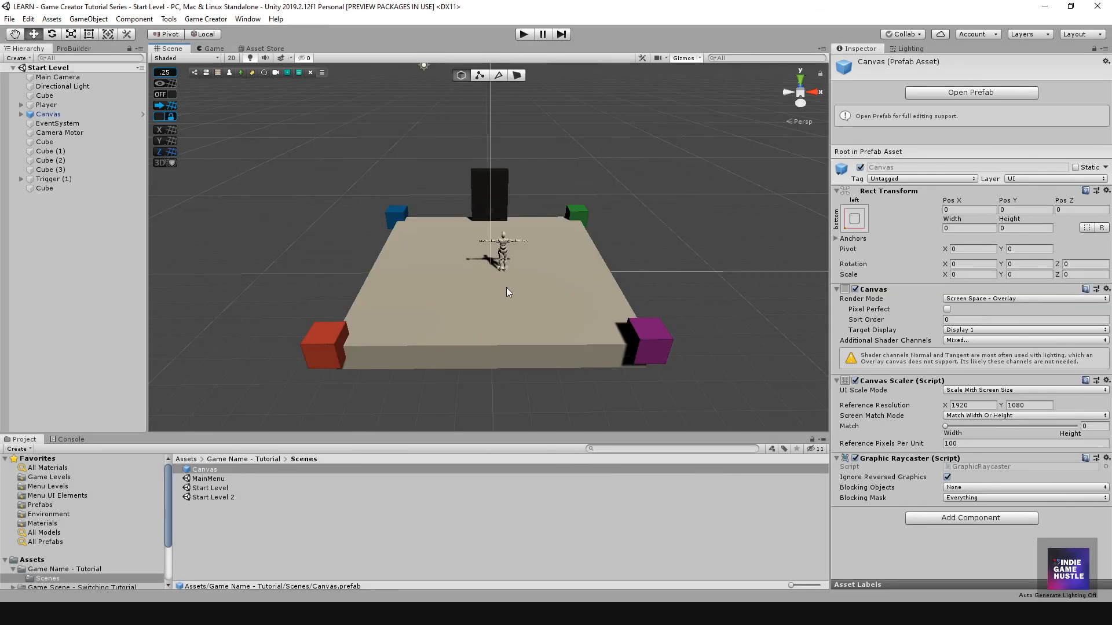
# Open Start Level 2, delete its existing Canvas and add the Canvas prefab to the scene
pyautogui.moveTo(507, 287); pyautogui.dragTo(502, 289, button='middle')
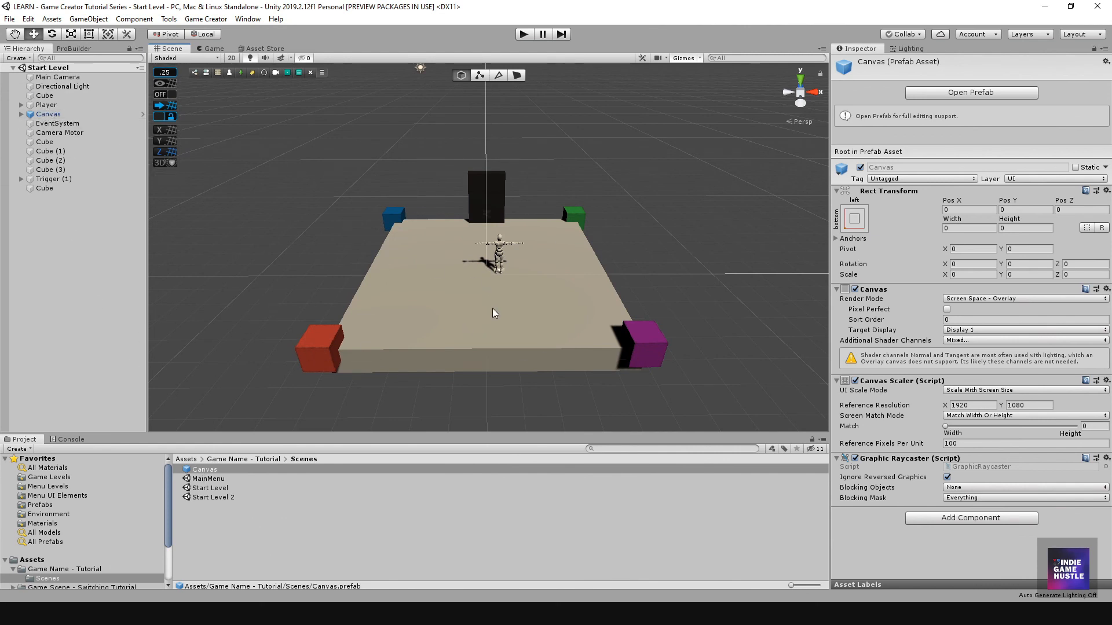
pyautogui.doubleClick(214, 498)
pyautogui.click(55, 116)
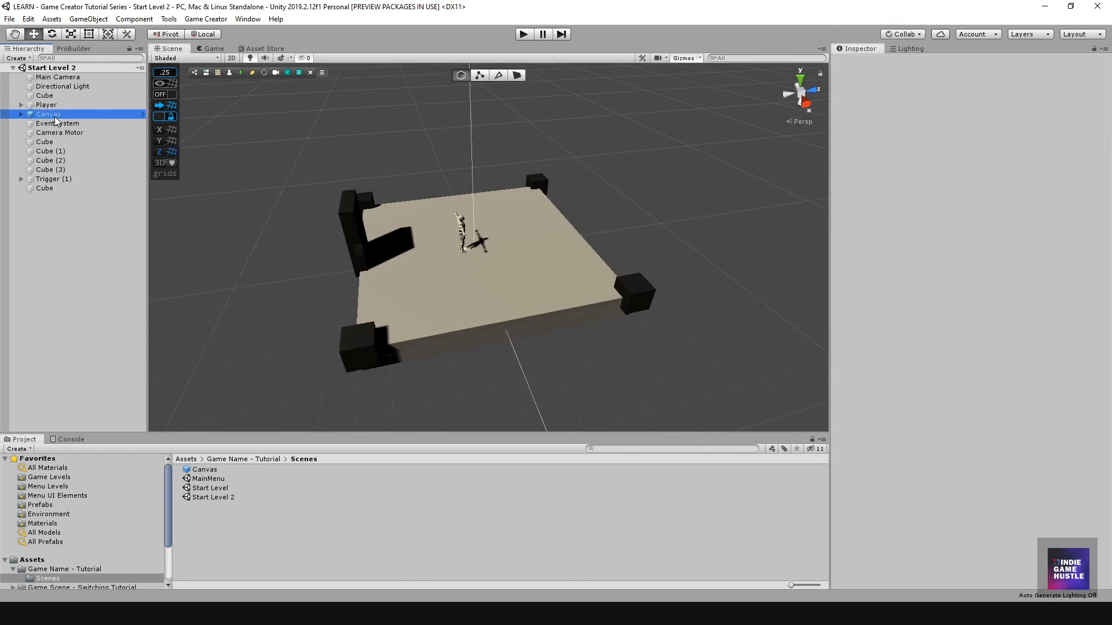
pyautogui.moveTo(197, 470); pyautogui.dragTo(64, 226)
# Play Start Level 2, decline returning to the Main Menu, and take the character through the door onto Start Level's red cube
pyautogui.click(523, 34)
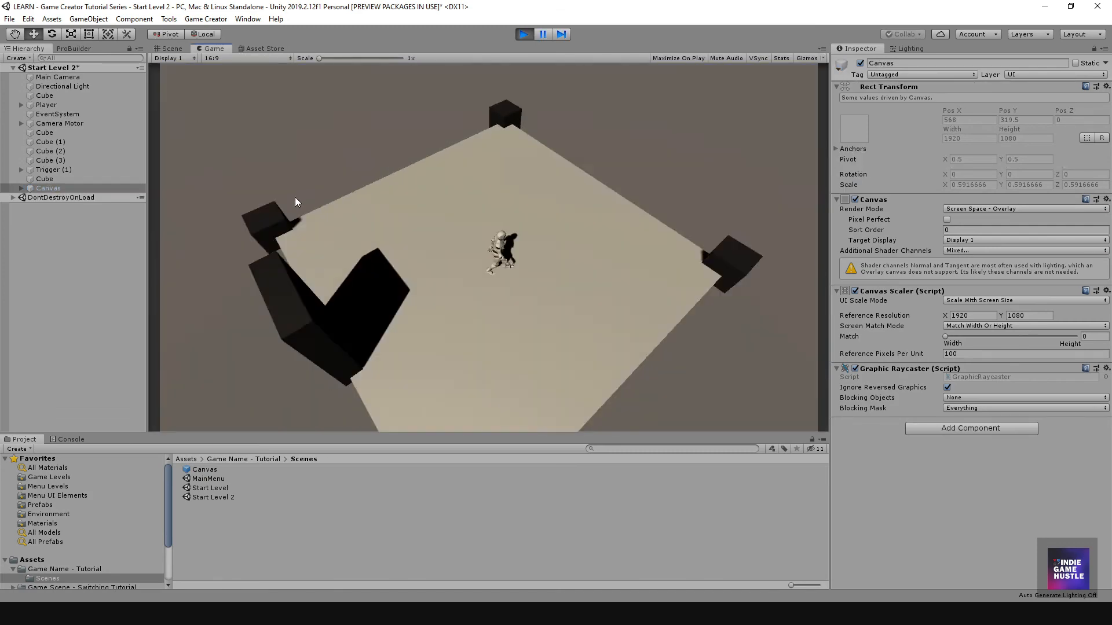
pyautogui.press('Escape')
pyautogui.click(488, 277)
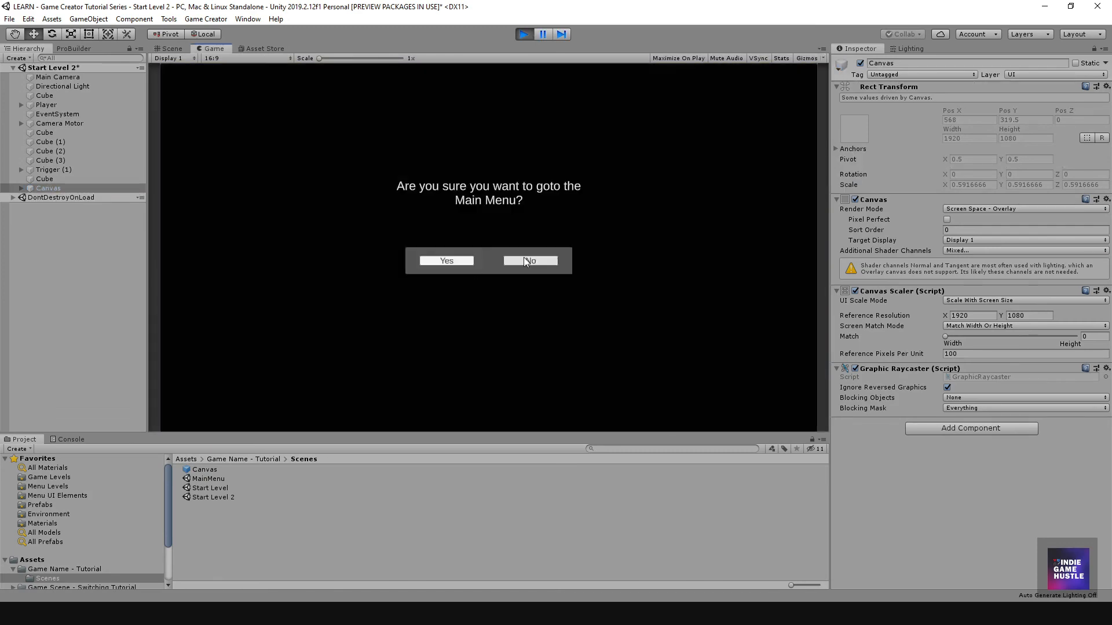
pyautogui.click(525, 260)
pyautogui.press('w')
pyautogui.press('space')
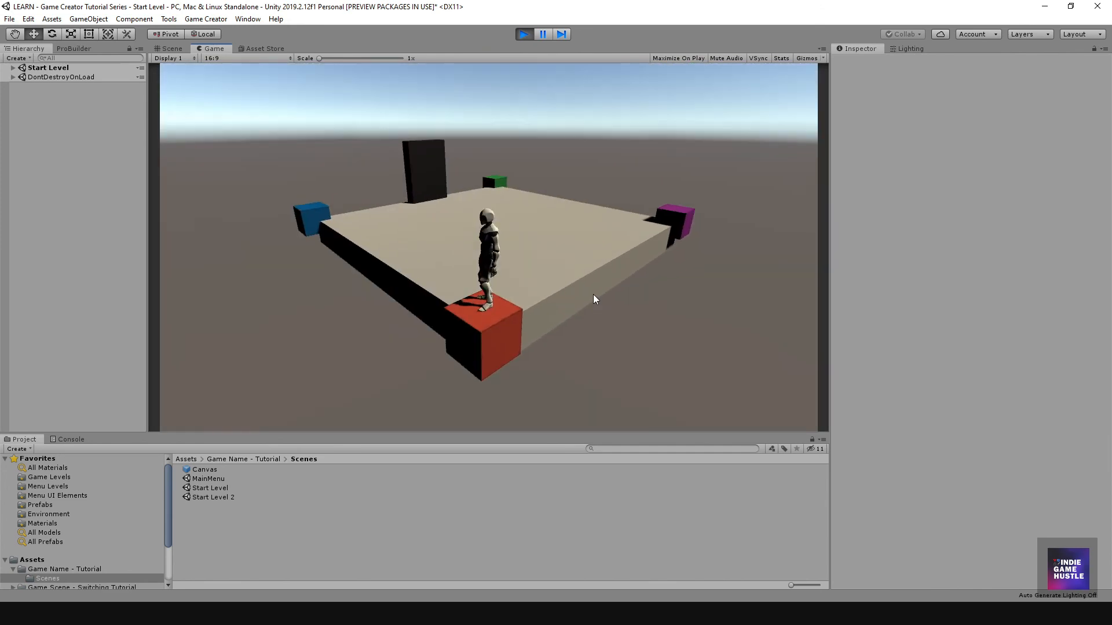
# Save the game from the in-game menu while the character stands on the red cube
pyautogui.press('Escape')
pyautogui.click(503, 251)
pyautogui.click(488, 249)
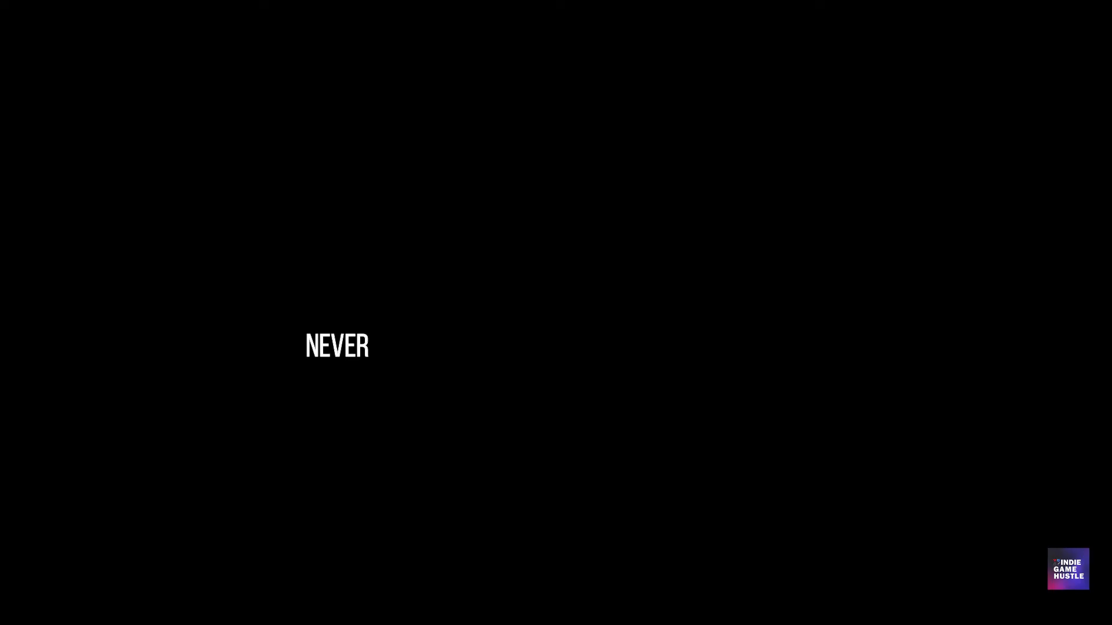